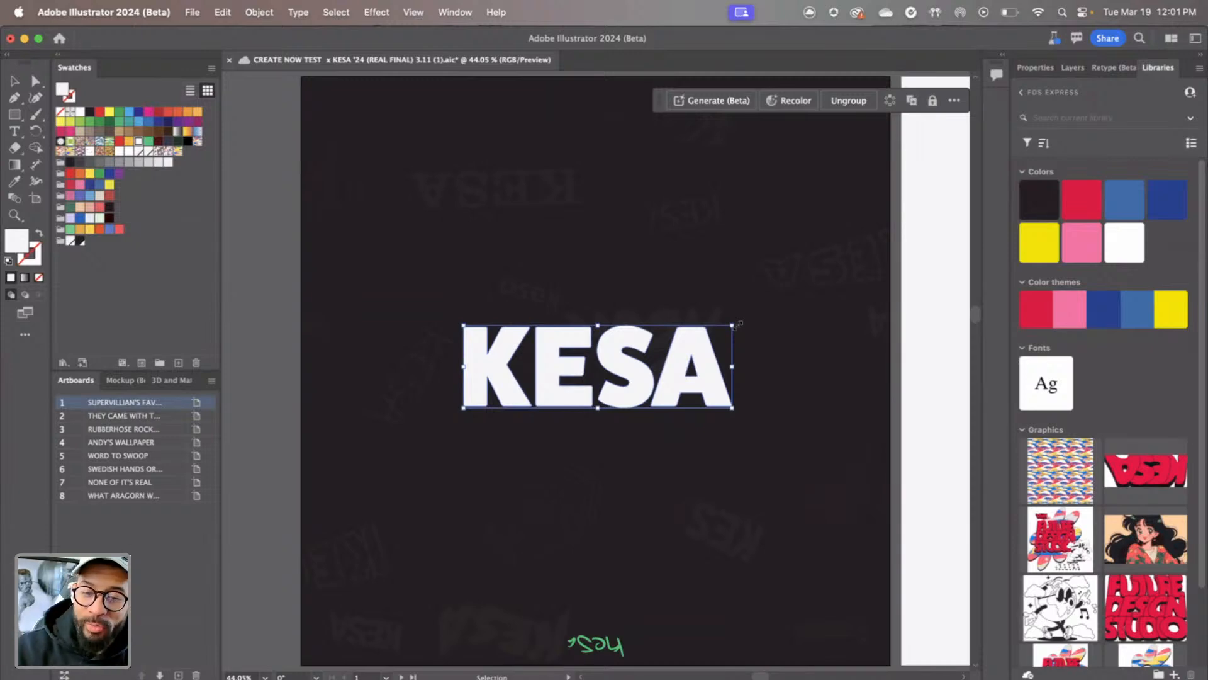
# Save the document and rotate the white KESA wordmark 180 degrees on the first artboard
pyautogui.press('super+s')
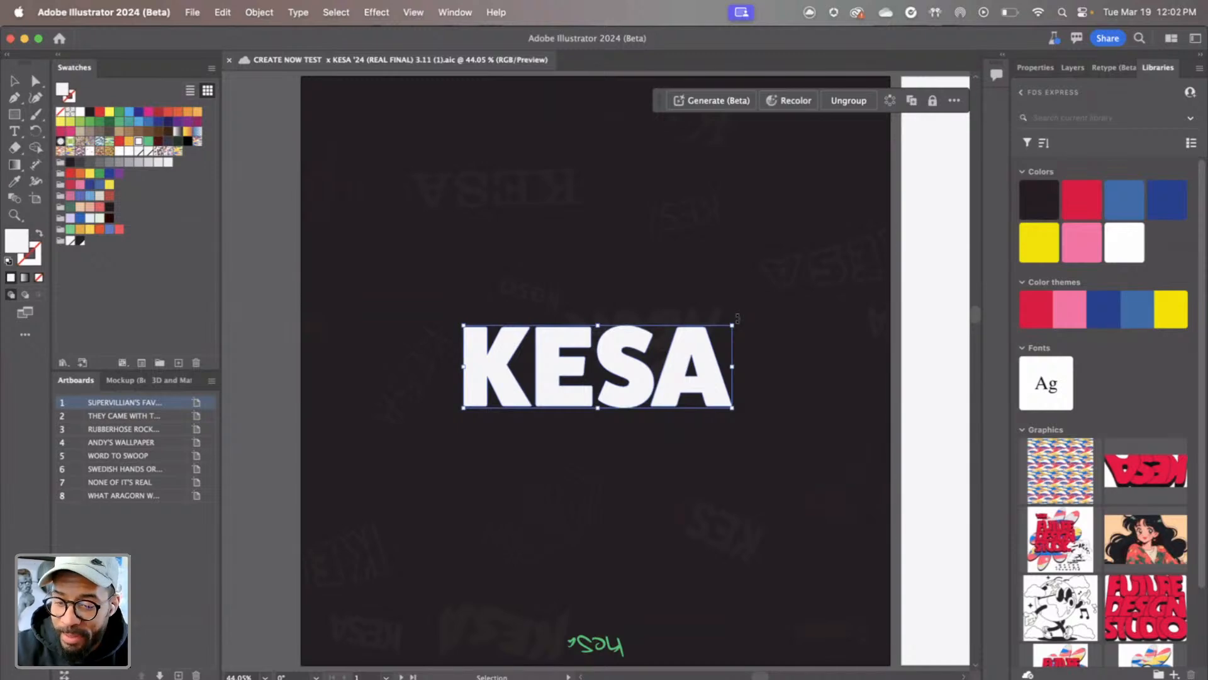
pyautogui.moveTo(737, 318); pyautogui.dragTo(527, 391)
pyautogui.click(583, 250)
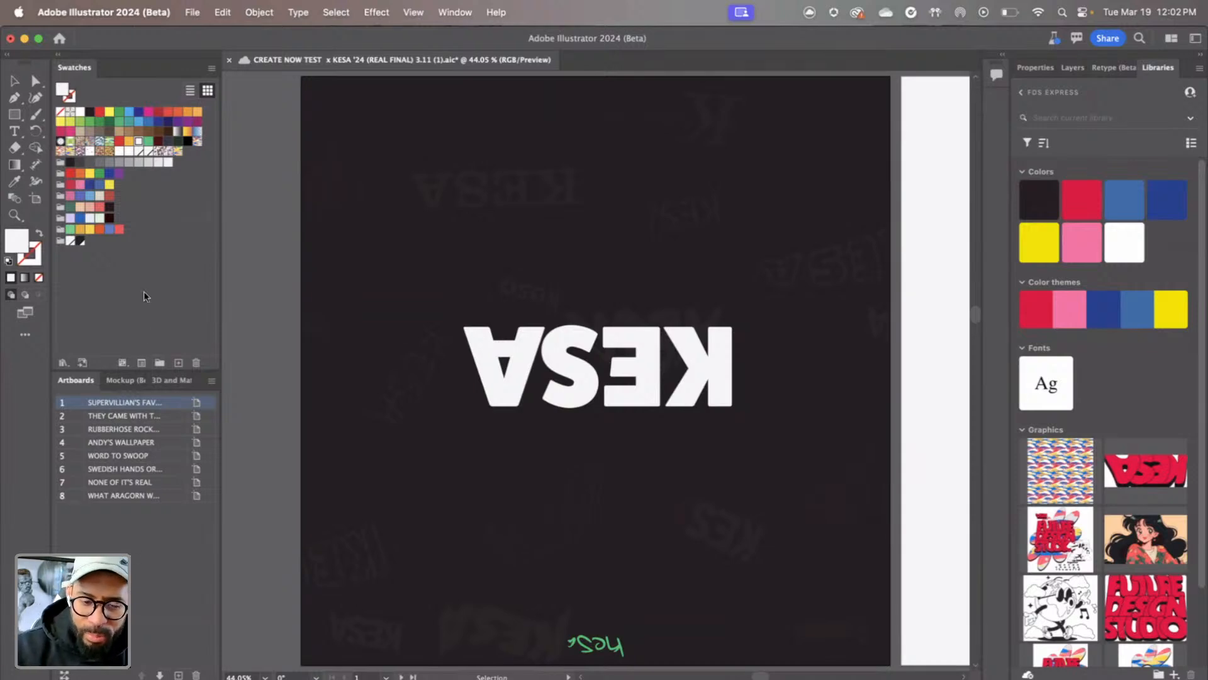
# View the second artboard, go to the third, and select the green rounded rectangle with its properties shown, dismissing the generative AI introduction
pyautogui.click(74, 413)
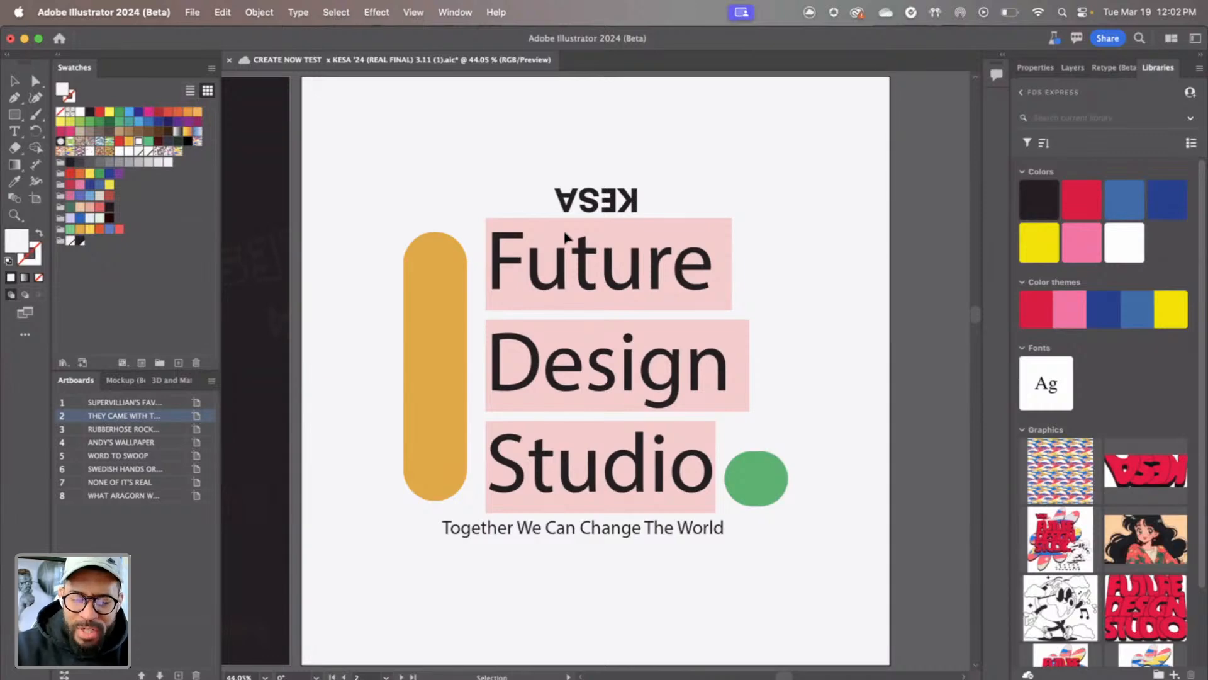
pyautogui.click(77, 430)
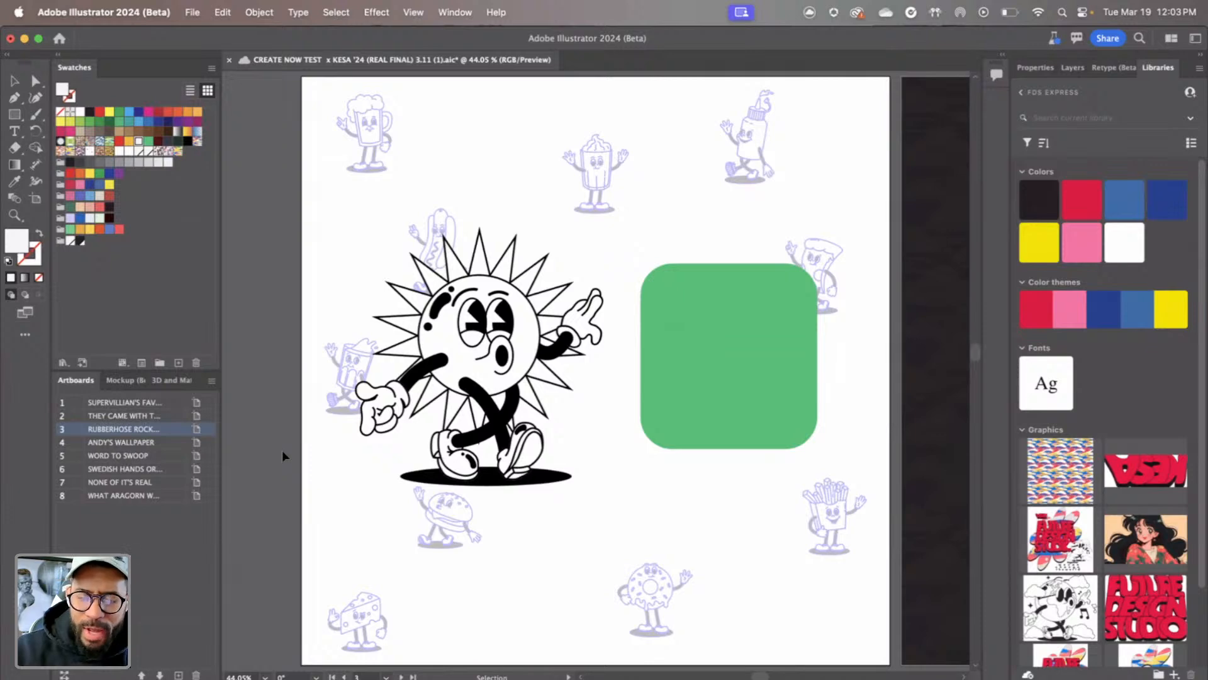
pyautogui.click(680, 352)
pyautogui.click(1024, 67)
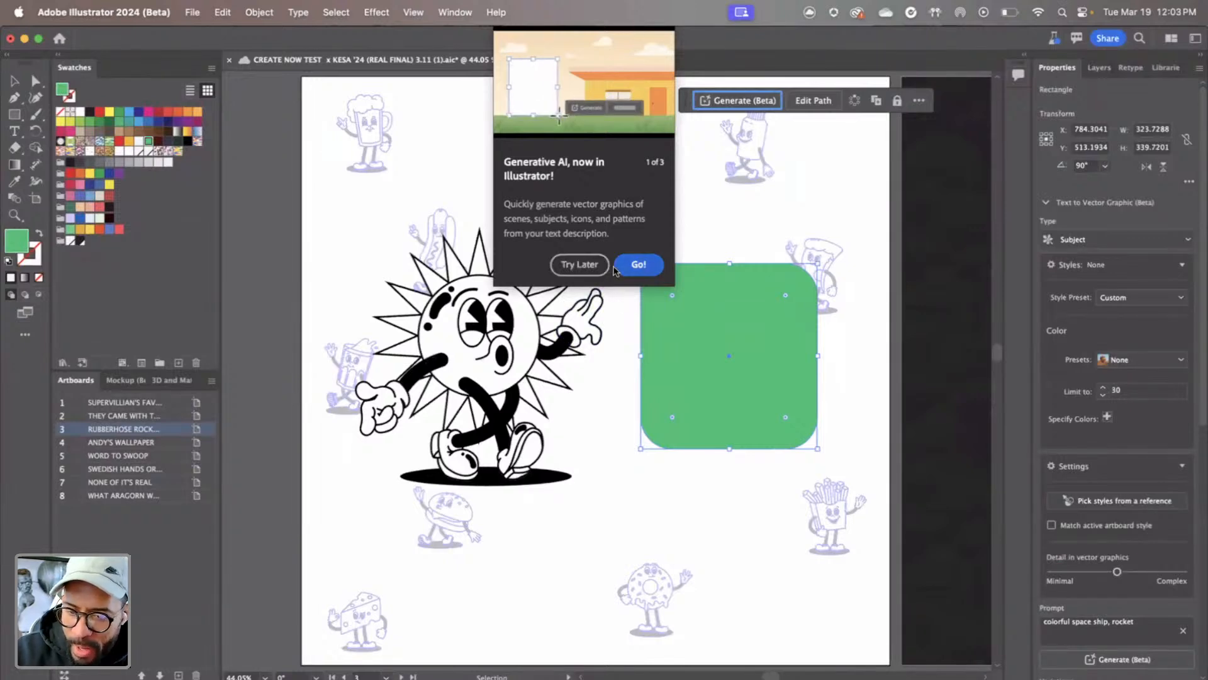
pyautogui.click(576, 271)
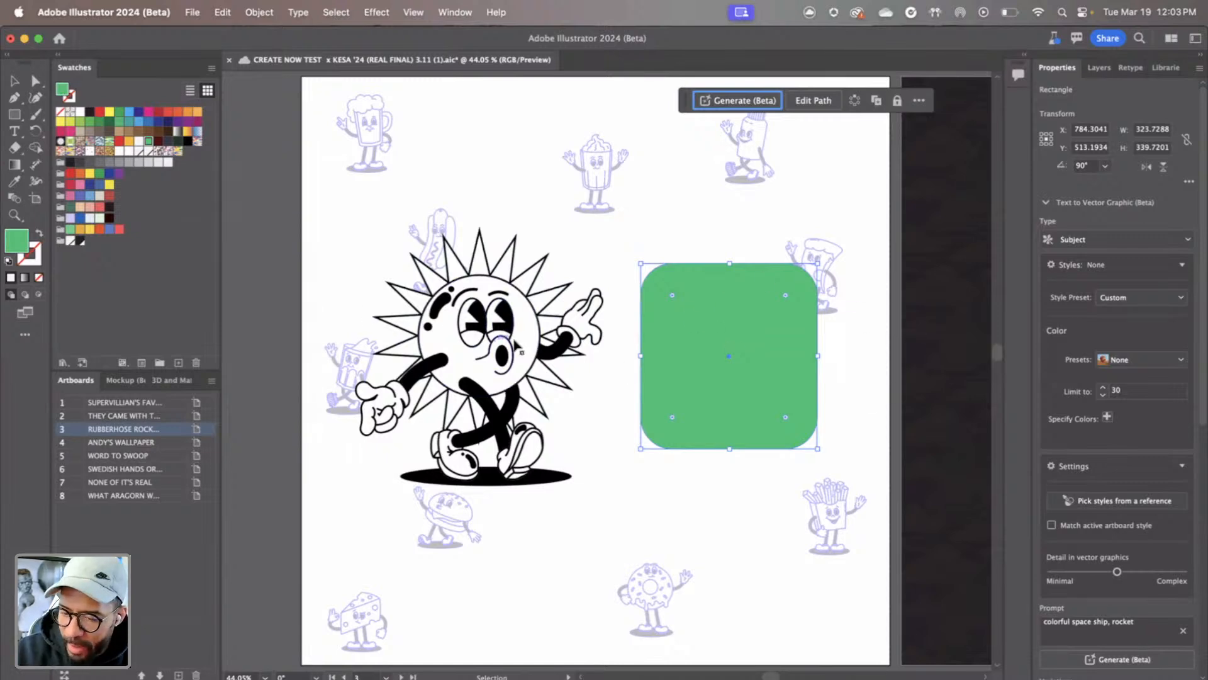
# Pick the black-and-white sun character as the style reference for the green rectangle and choose Subject as the vector graphic type
pyautogui.click(1102, 506)
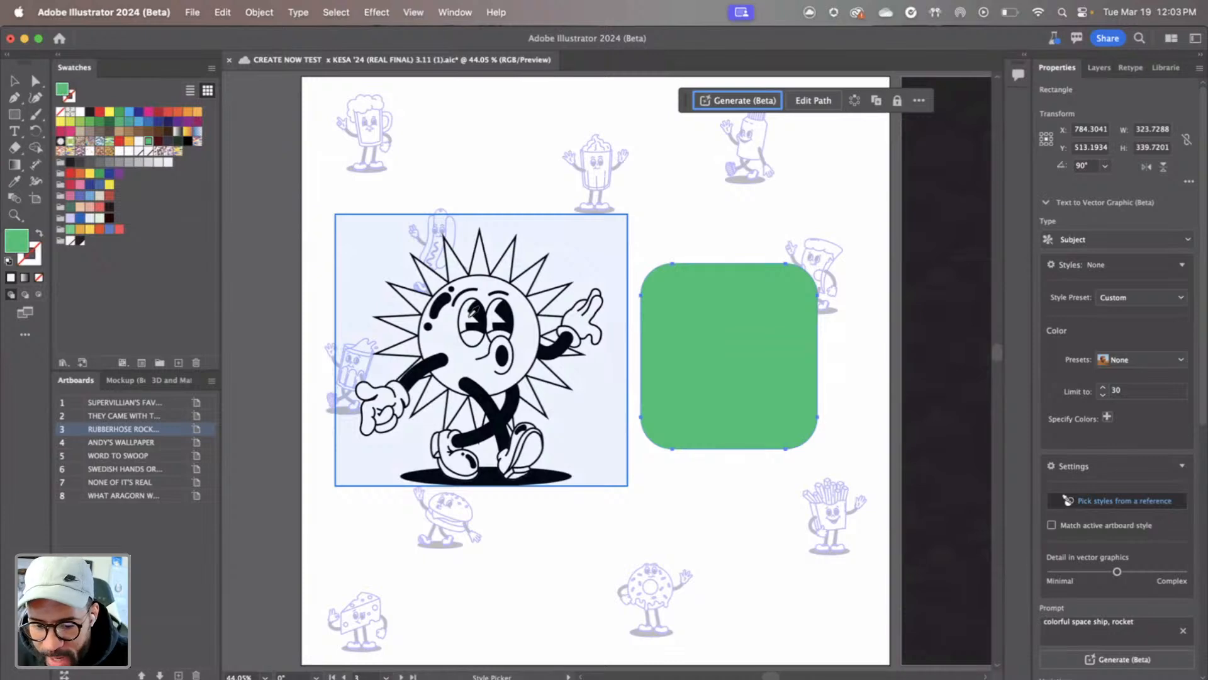
pyautogui.click(473, 309)
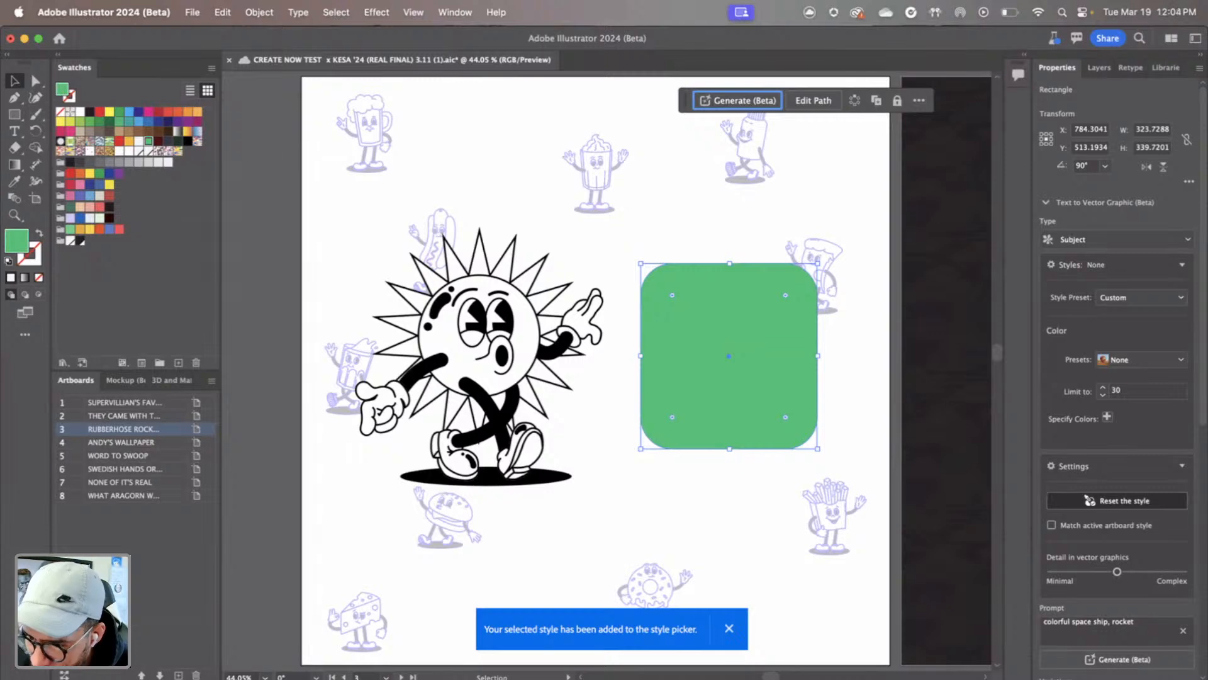
pyautogui.click(1147, 239)
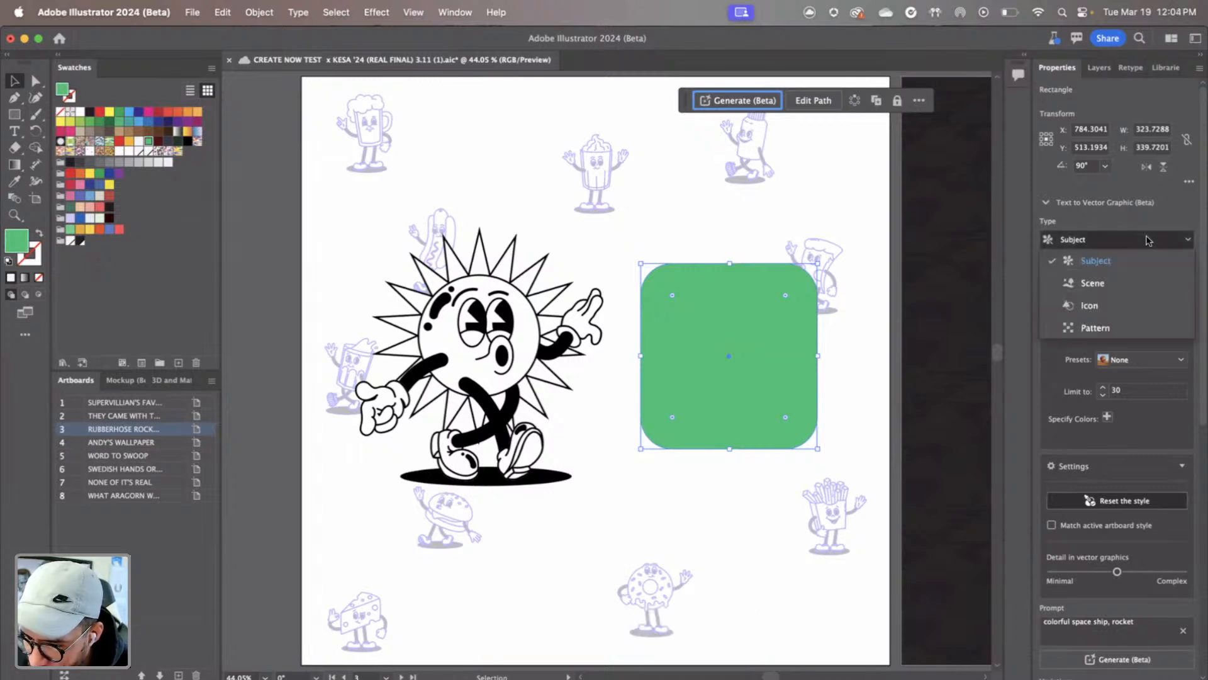
pyautogui.click(1093, 261)
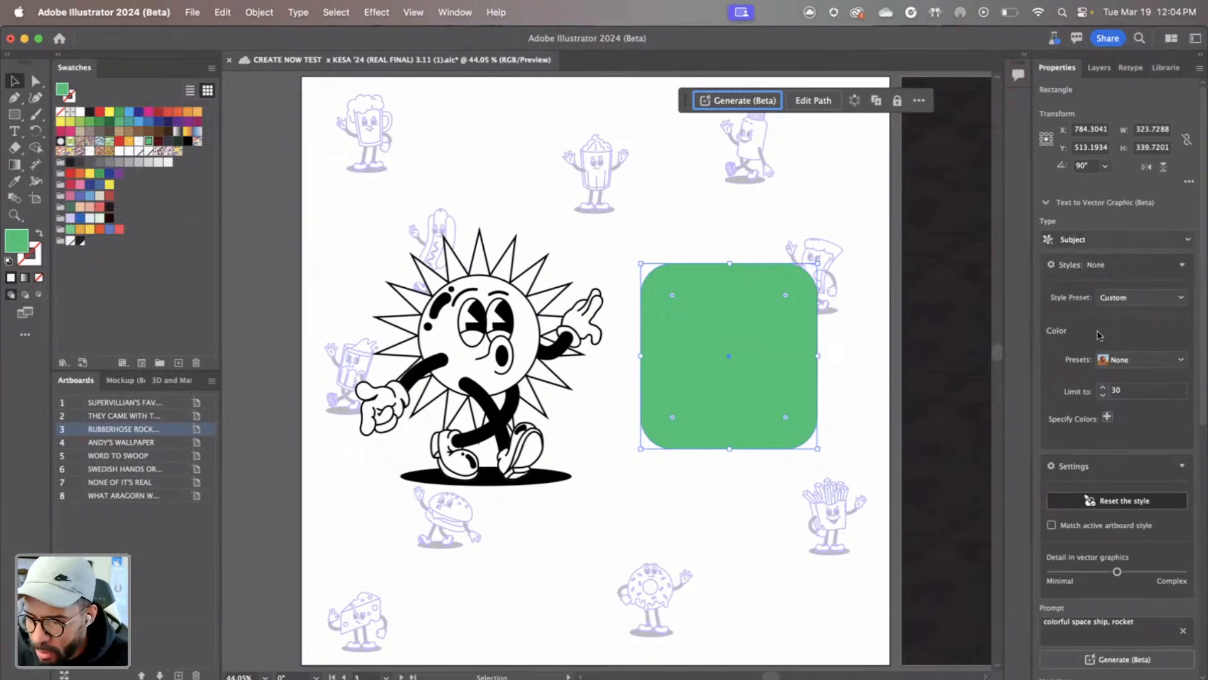
# Set the generation color preset to Black and white and limit it to 2 colors
pyautogui.click(1127, 361)
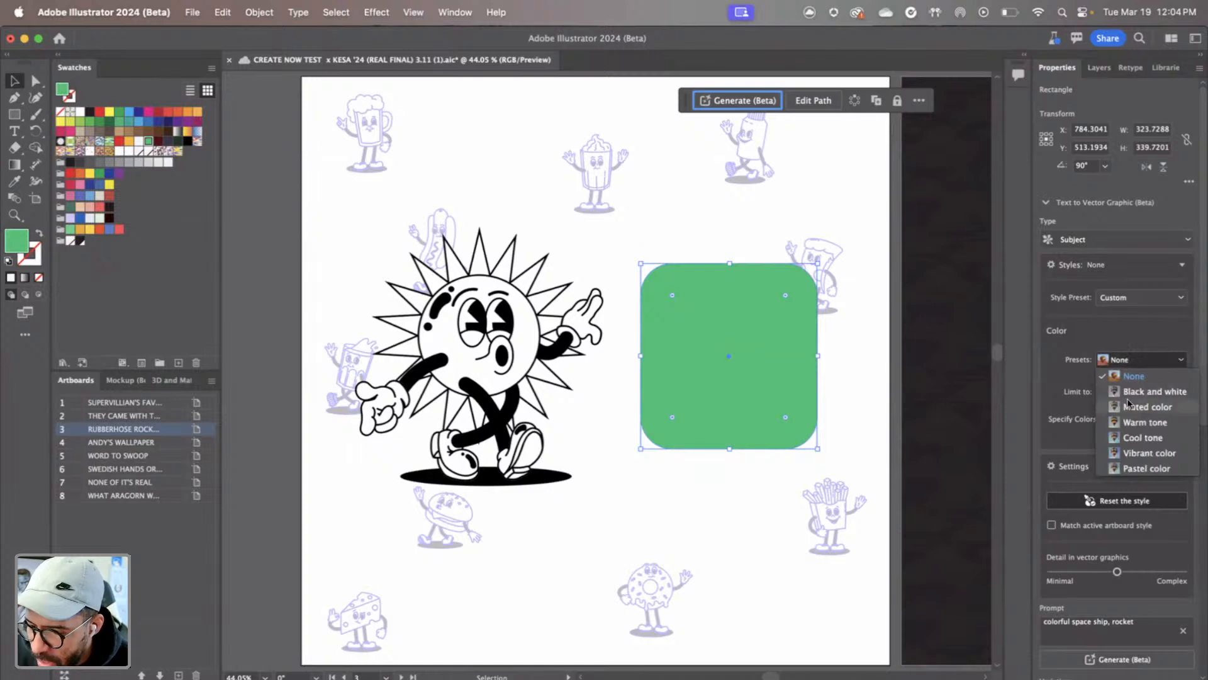
pyautogui.click(1127, 392)
pyautogui.click(1127, 392)
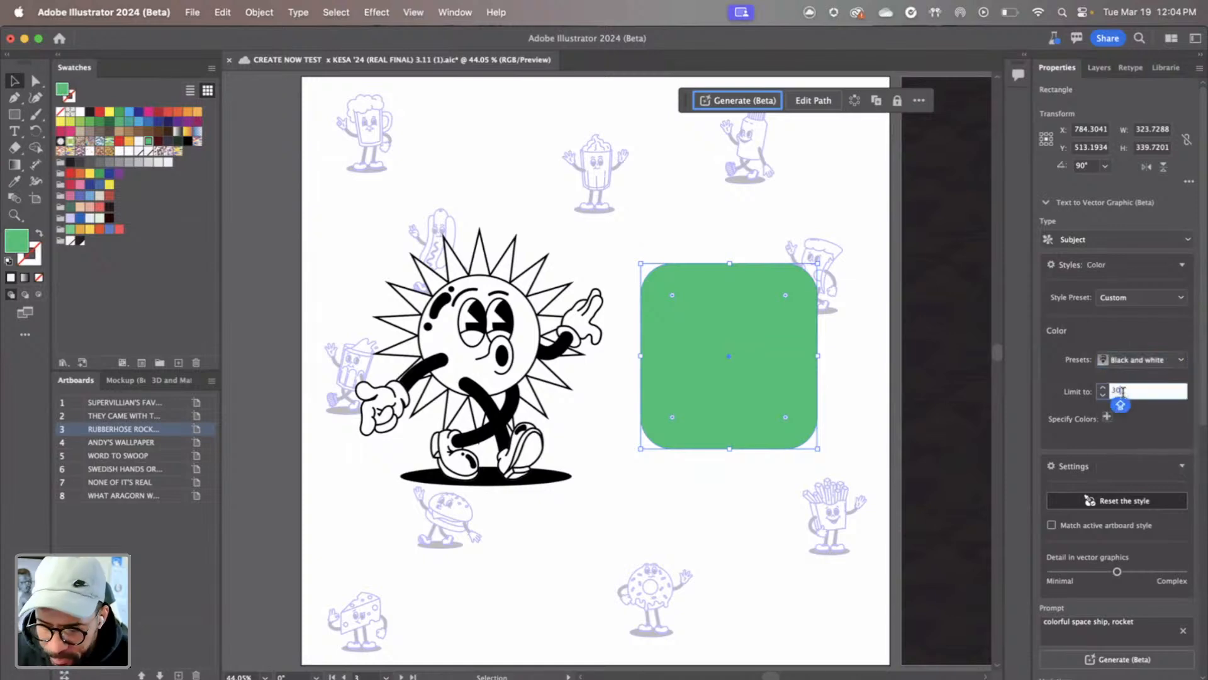
pyautogui.write('2')
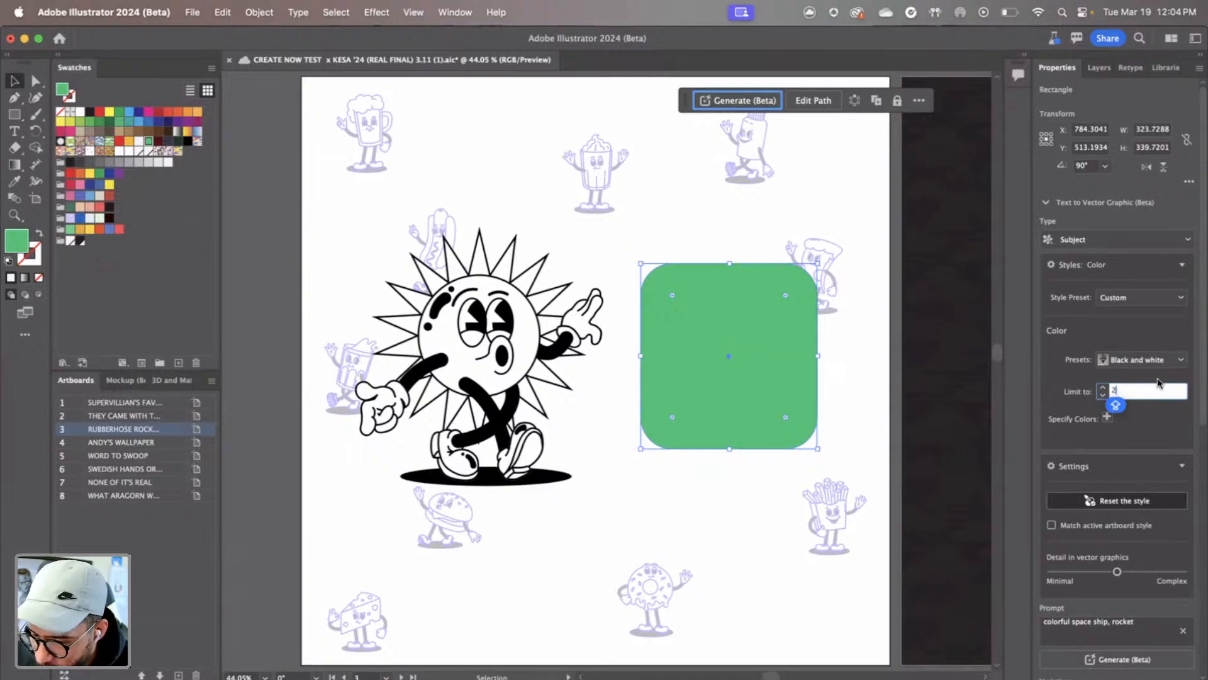
# Generate a vector graphic from the prompt "very simple 1930's retro cartoon mascot planet earth skateboarding with camera and sunglasses old animation"
pyautogui.click(1093, 632)
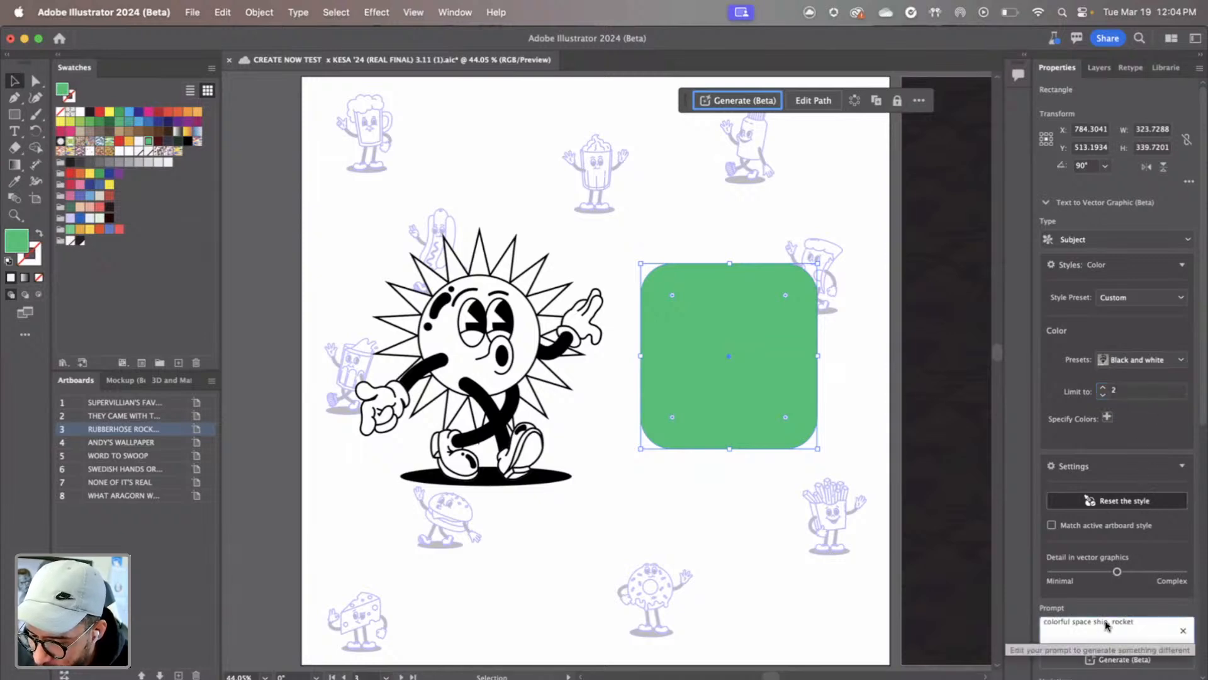
pyautogui.doubleClick(1101, 622)
pyautogui.moveTo(1141, 622); pyautogui.dragTo(1025, 621)
pyautogui.write('mascot planet earth skateboarding with camera and sunglasses old animation')
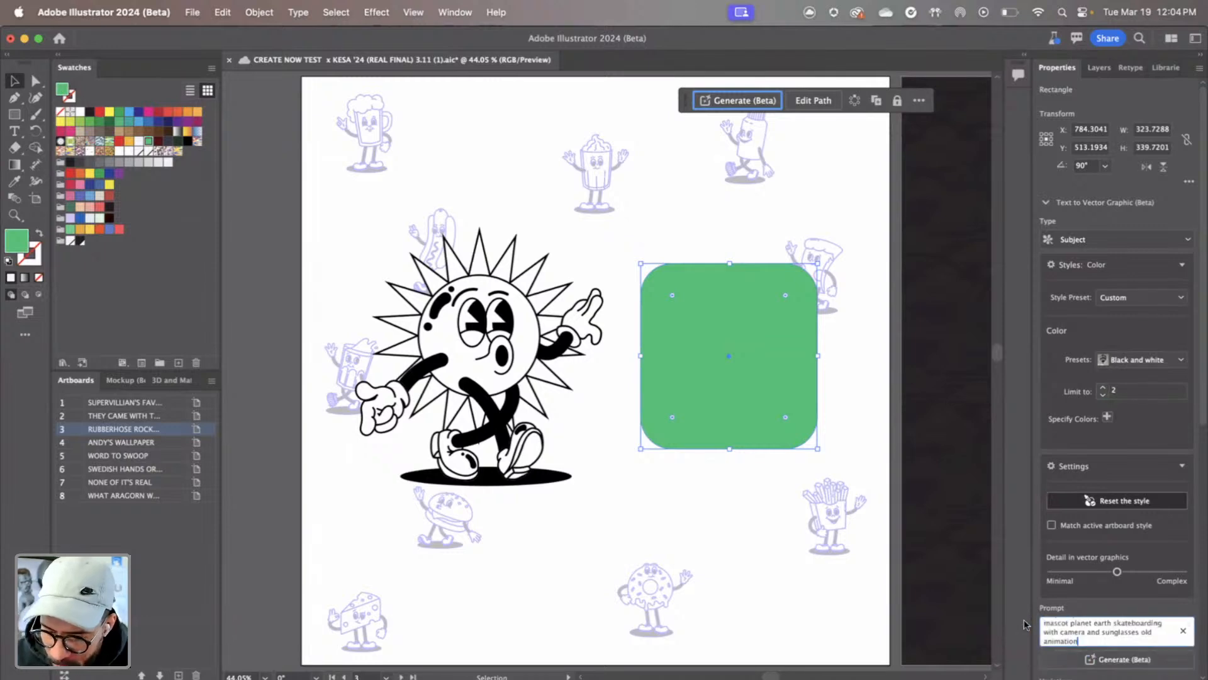
pyautogui.click(1074, 631)
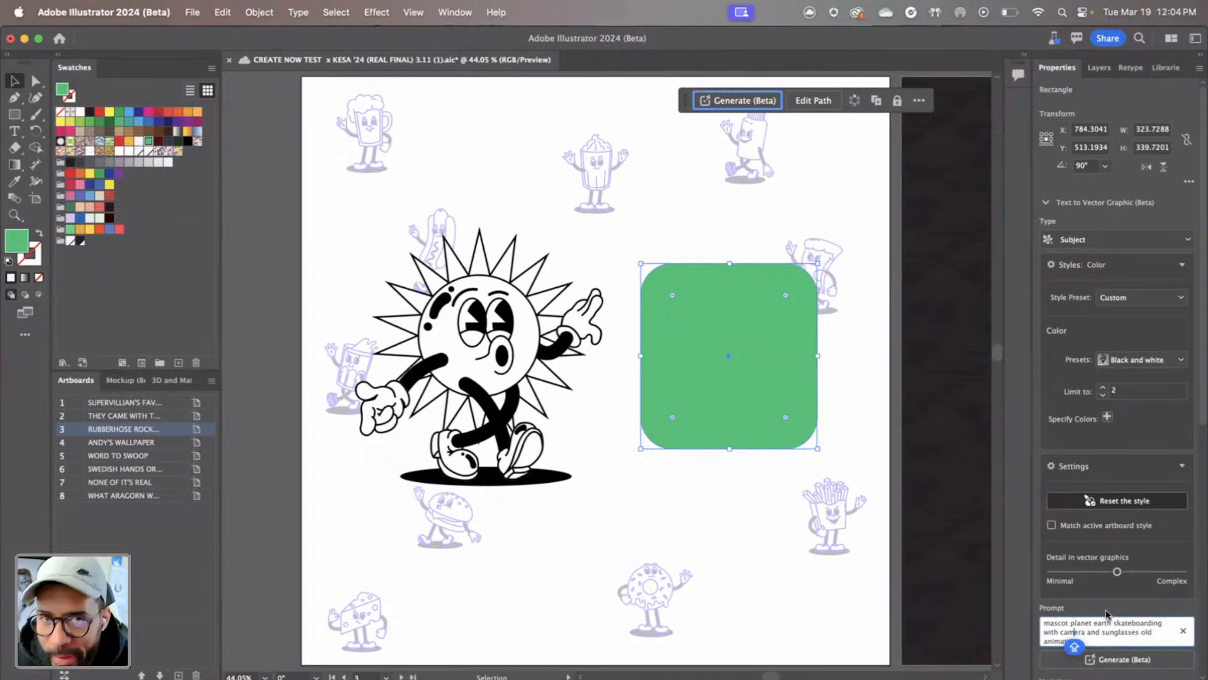
pyautogui.click(1092, 641)
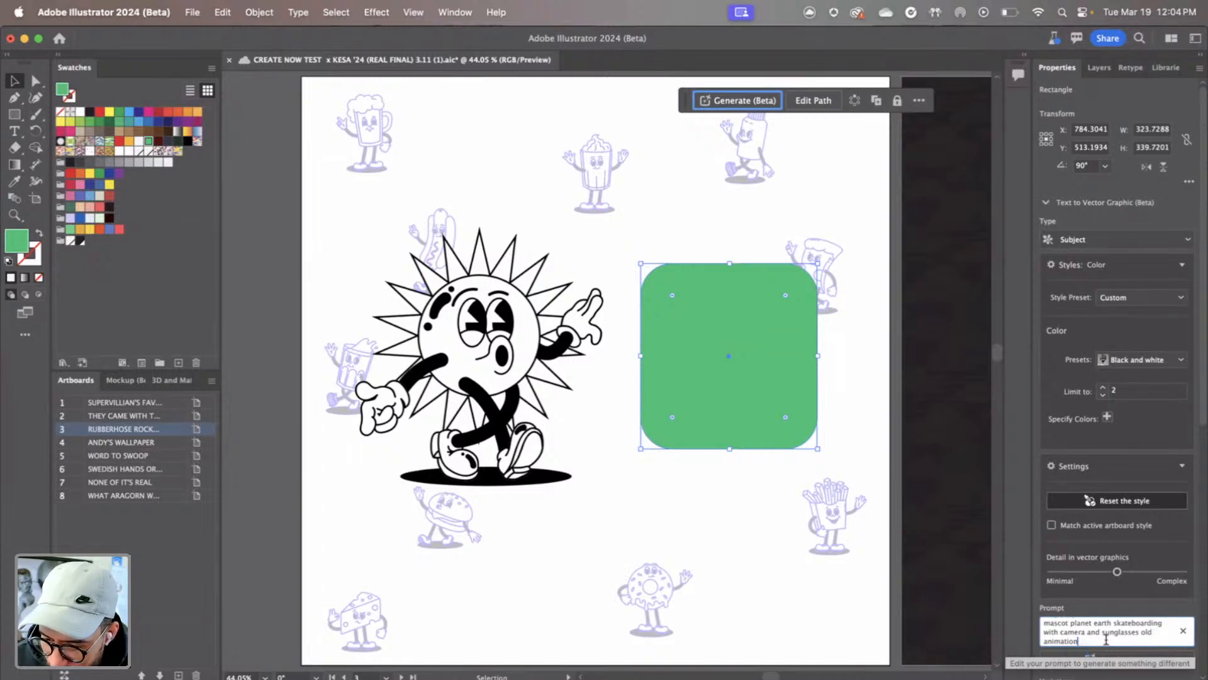
pyautogui.press('Return')
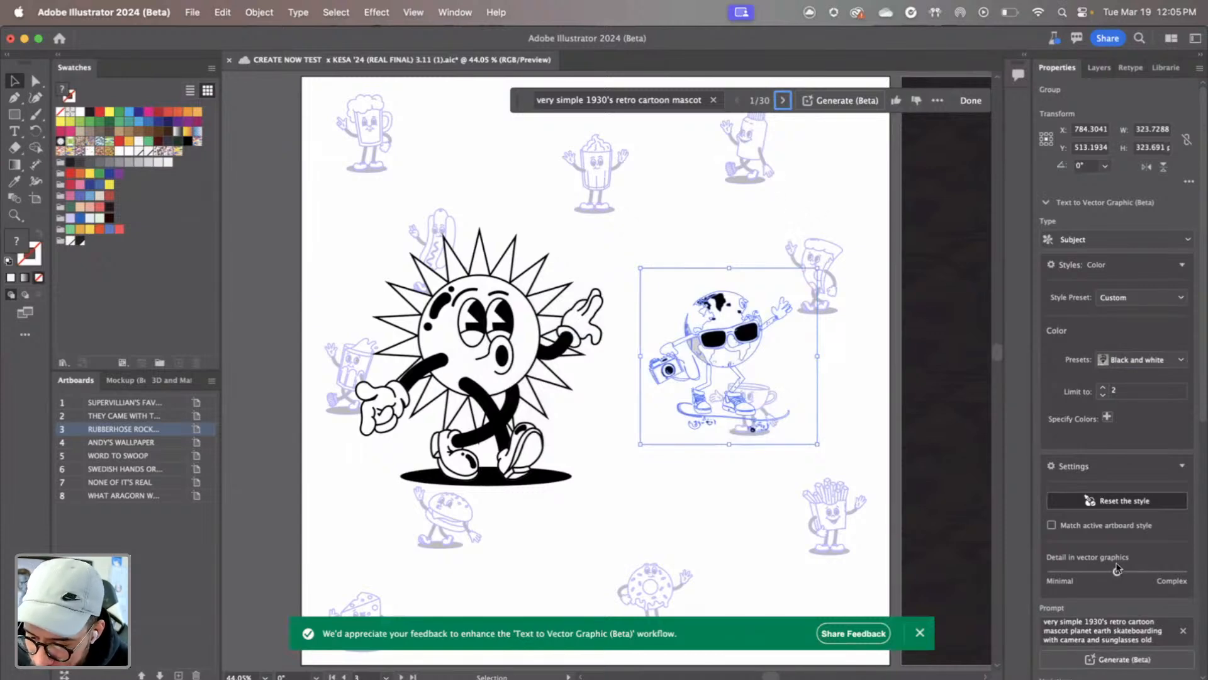
# Set the detail in vector graphics to Minimal
pyautogui.moveTo(1117, 571); pyautogui.dragTo(1183, 572)
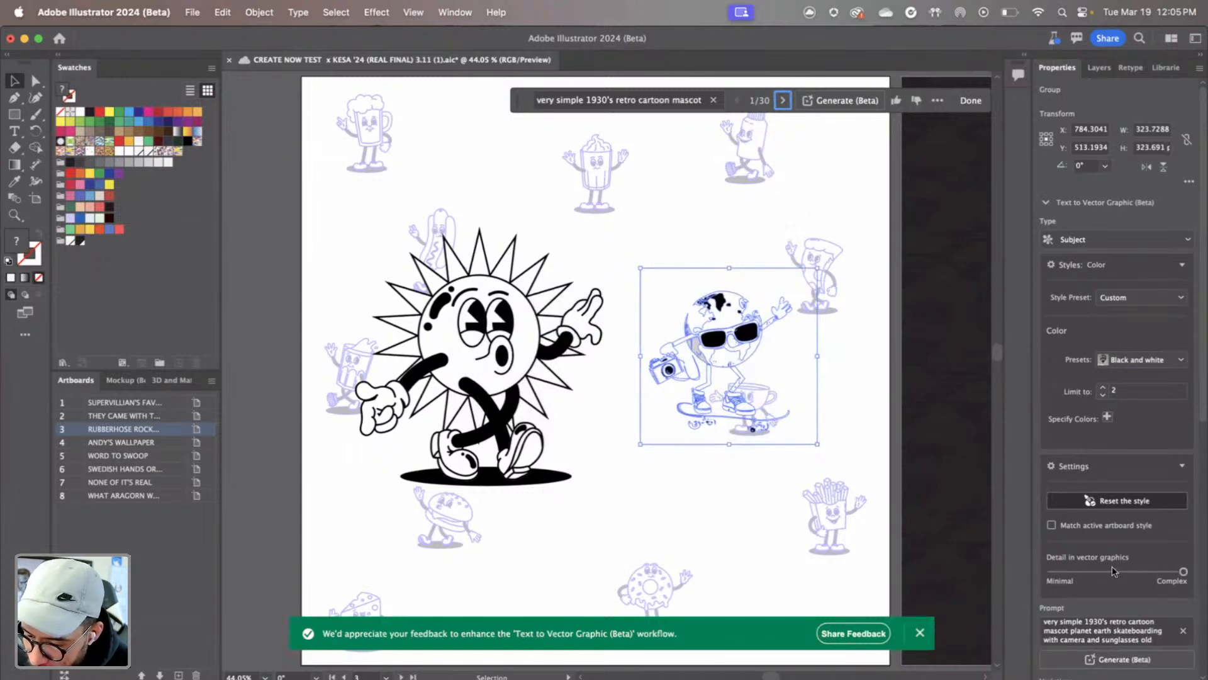
pyautogui.click(1081, 571)
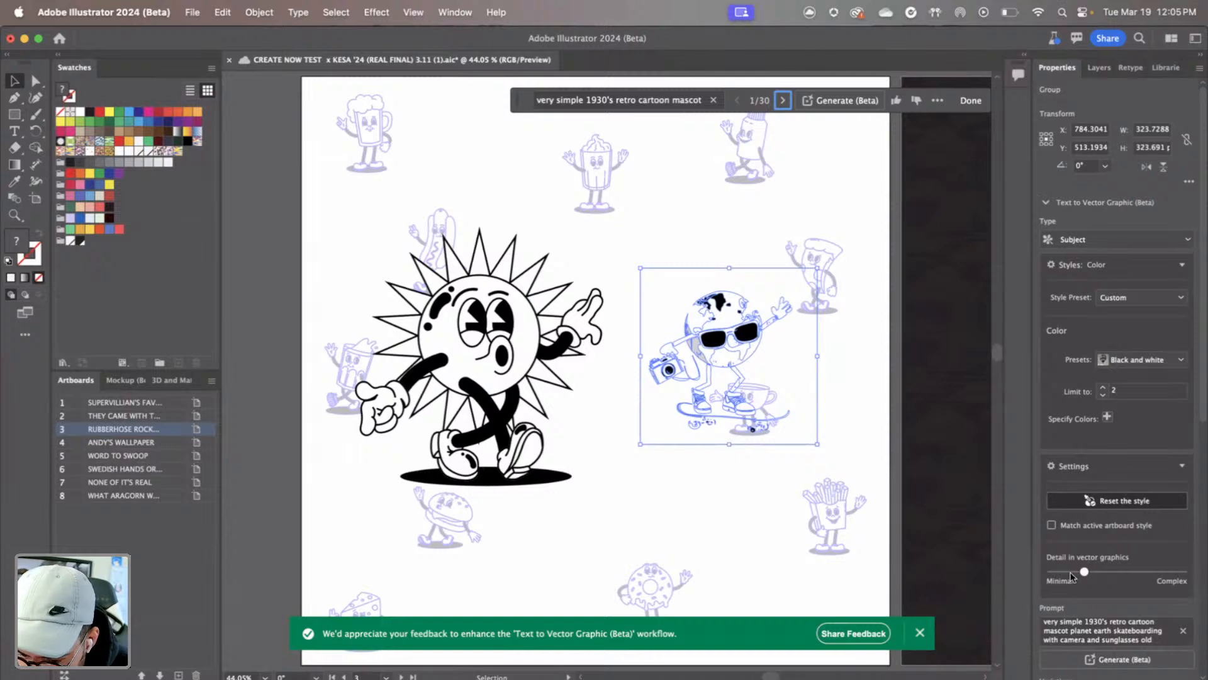
pyautogui.moveTo(1072, 575); pyautogui.dragTo(1051, 574)
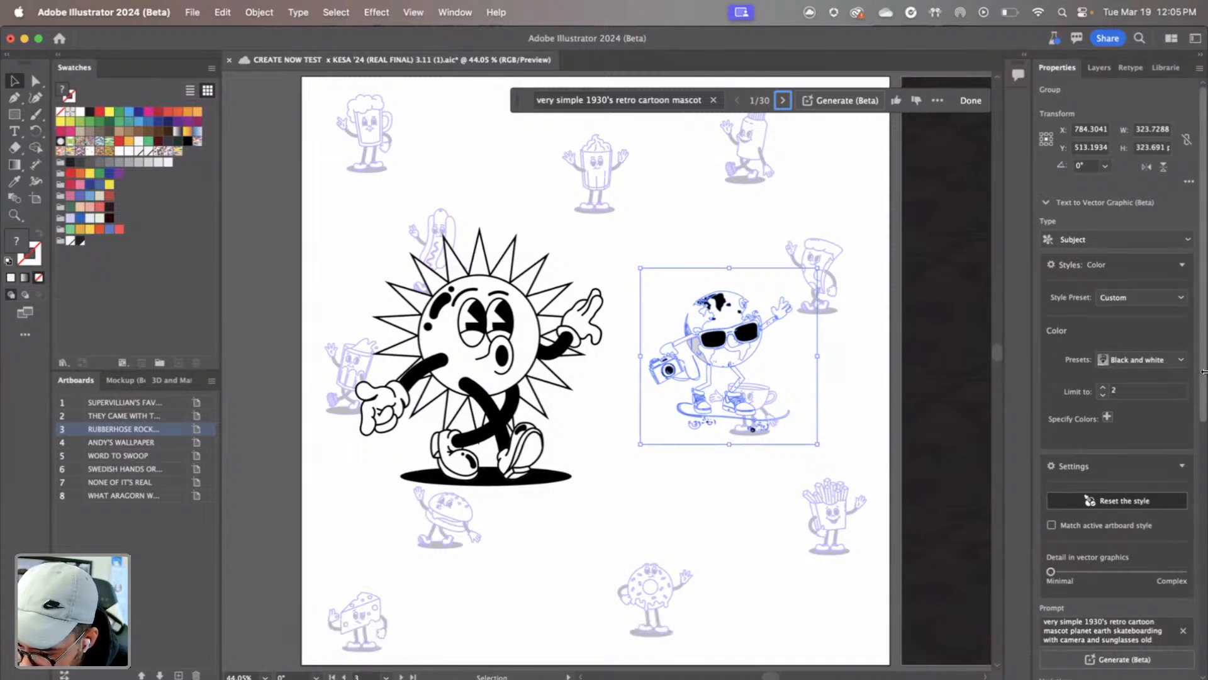
# Apply the second generated variation of the skateboarding globe mascot and deselect the artwork
pyautogui.scroll(-5, 1203, 378)
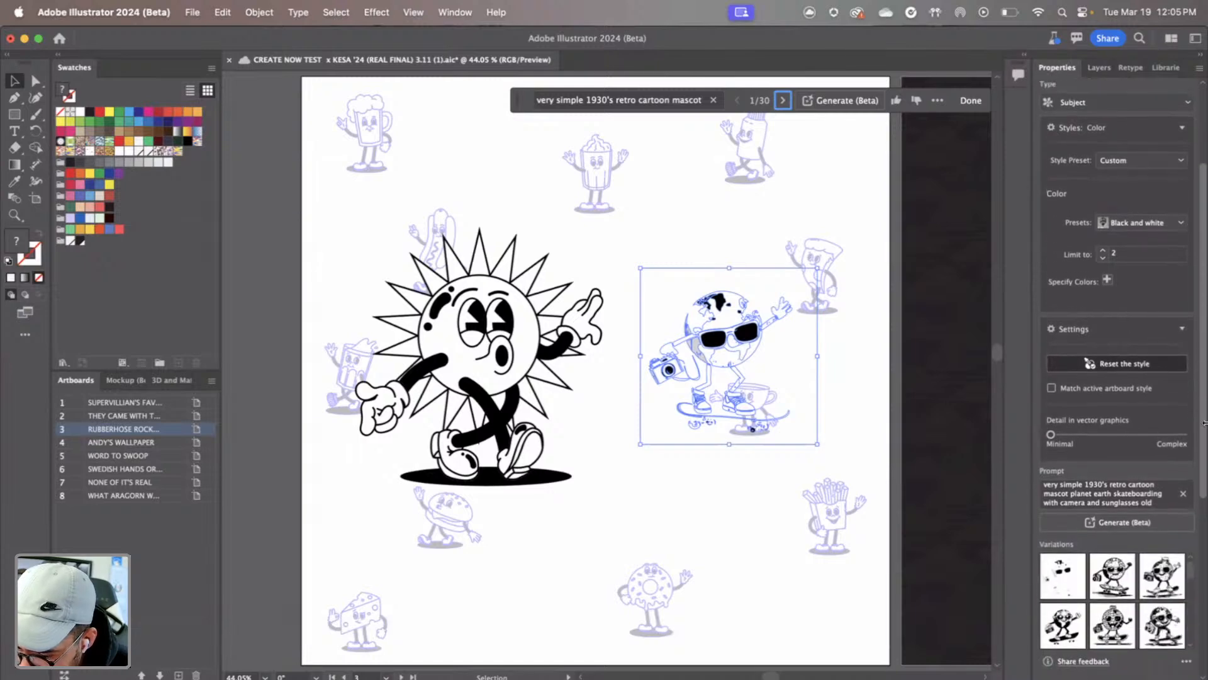
pyautogui.click(1103, 578)
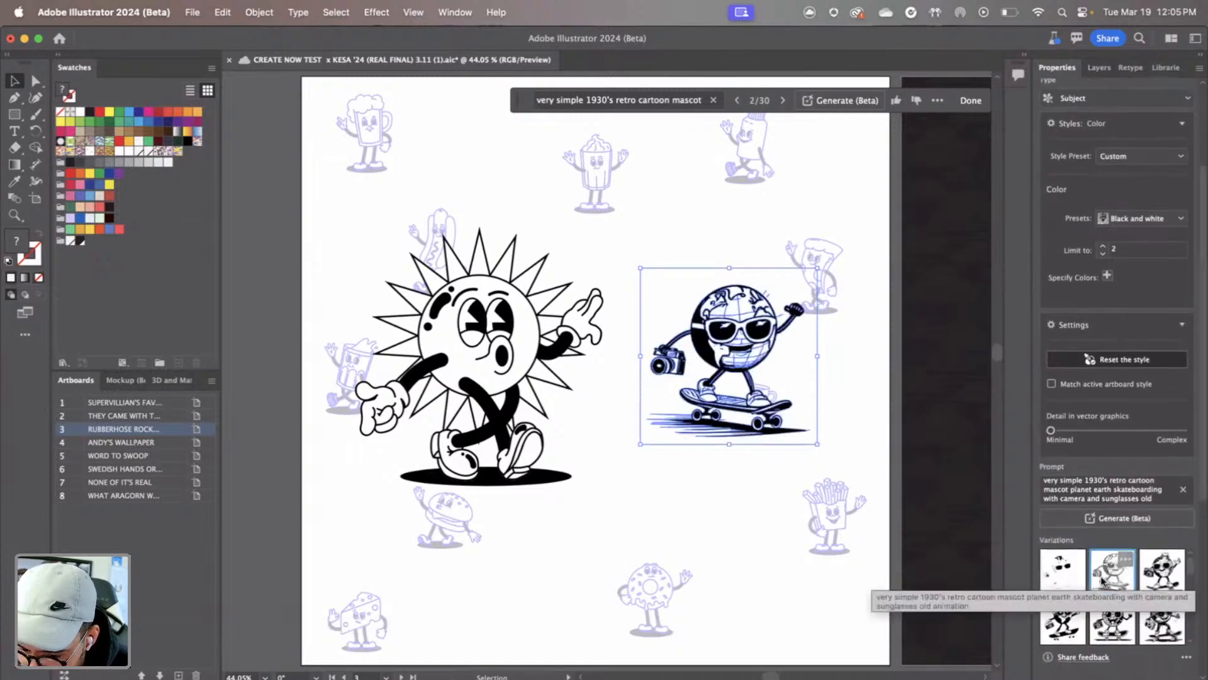
pyautogui.click(721, 489)
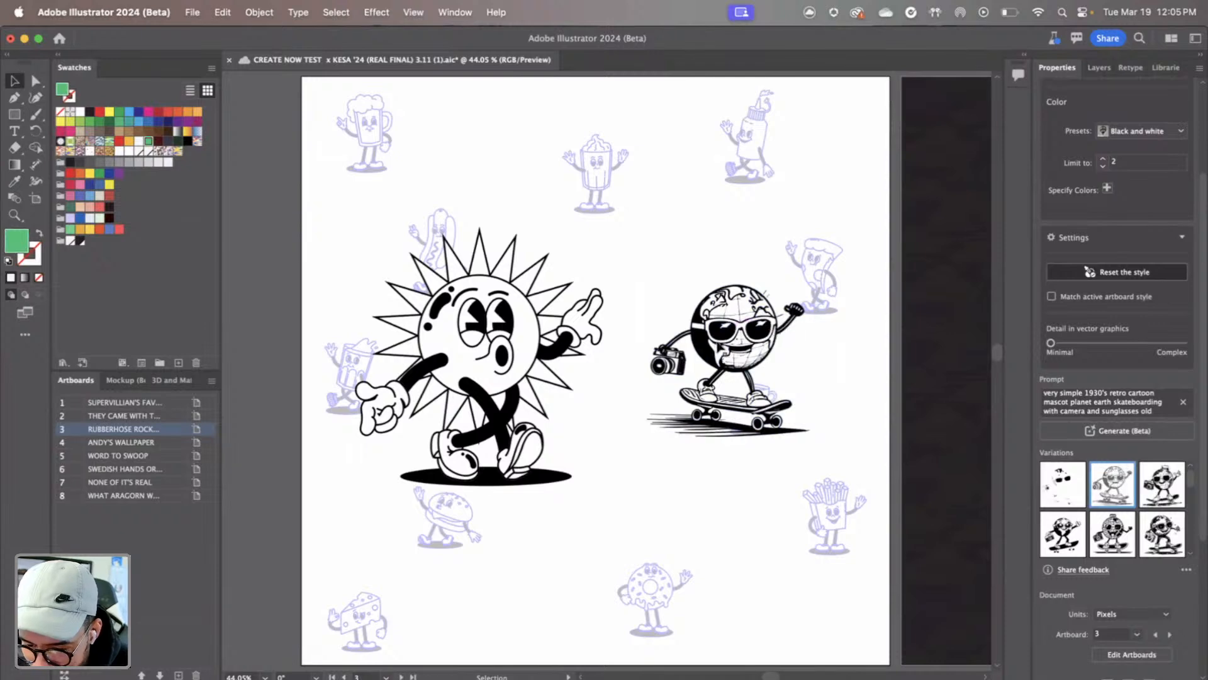
# Examine the skateboarding globe mascot up close and preview its third variation on the canvas
pyautogui.click(14, 215)
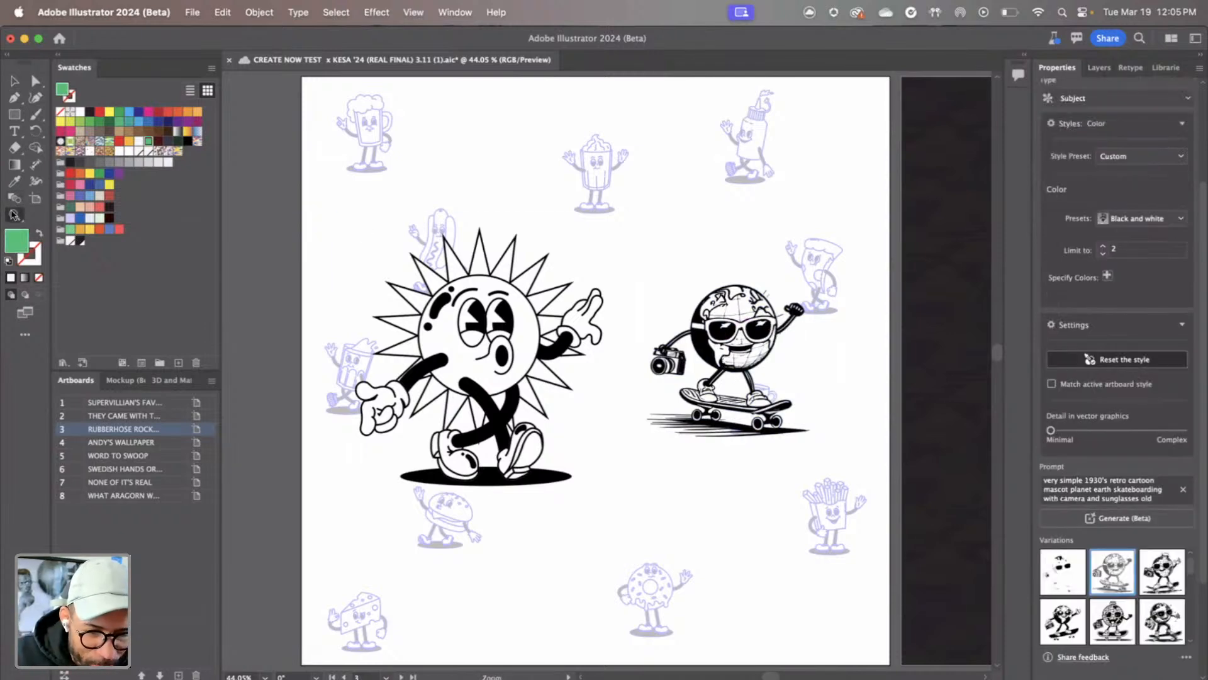
pyautogui.doubleClick(694, 312)
pyautogui.click(553, 475)
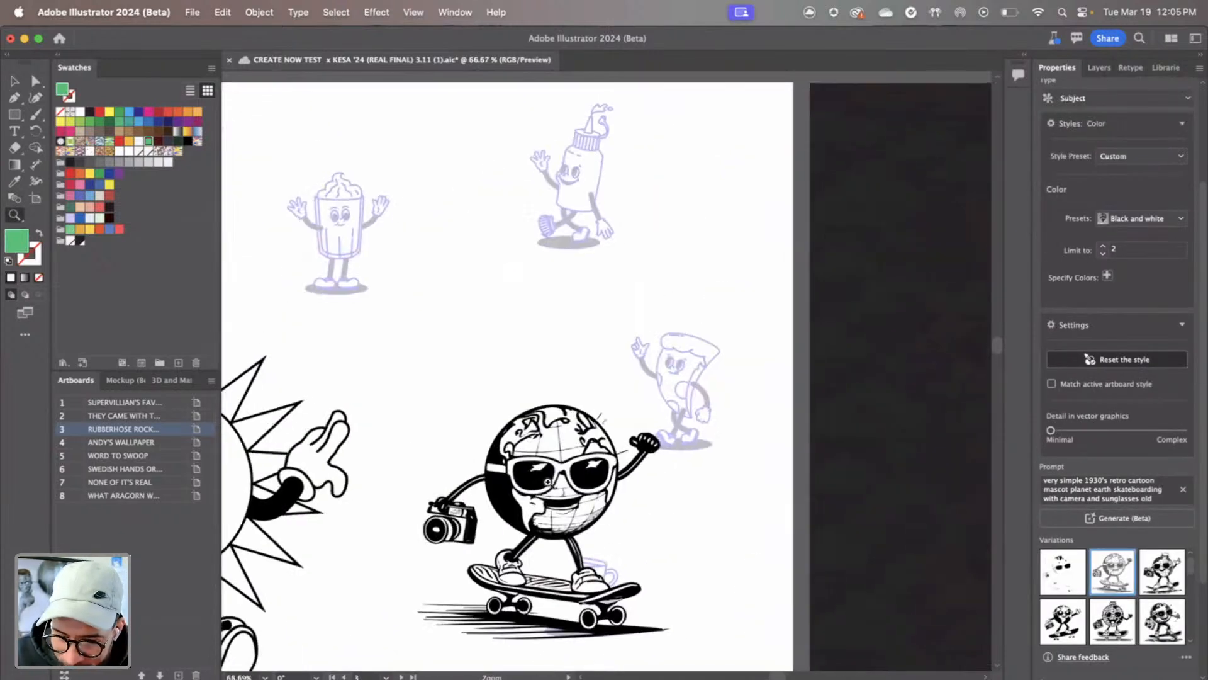
pyautogui.doubleClick(554, 475)
pyautogui.scroll(3, 741, 272)
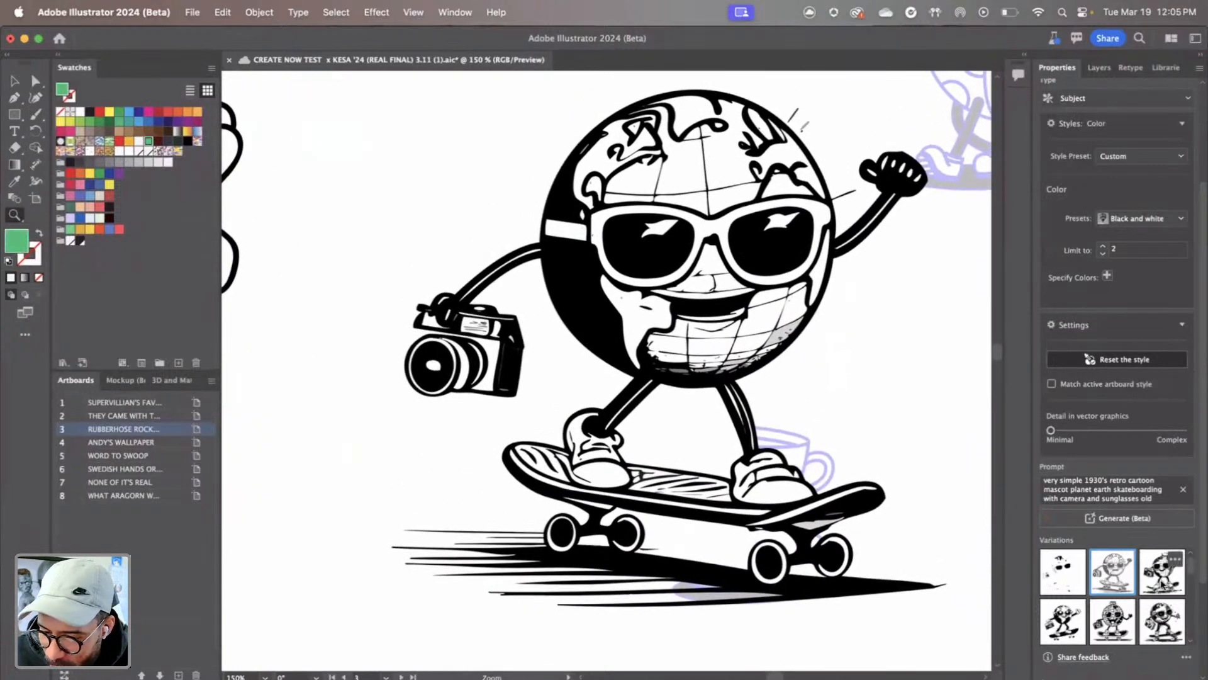
pyautogui.click(1152, 581)
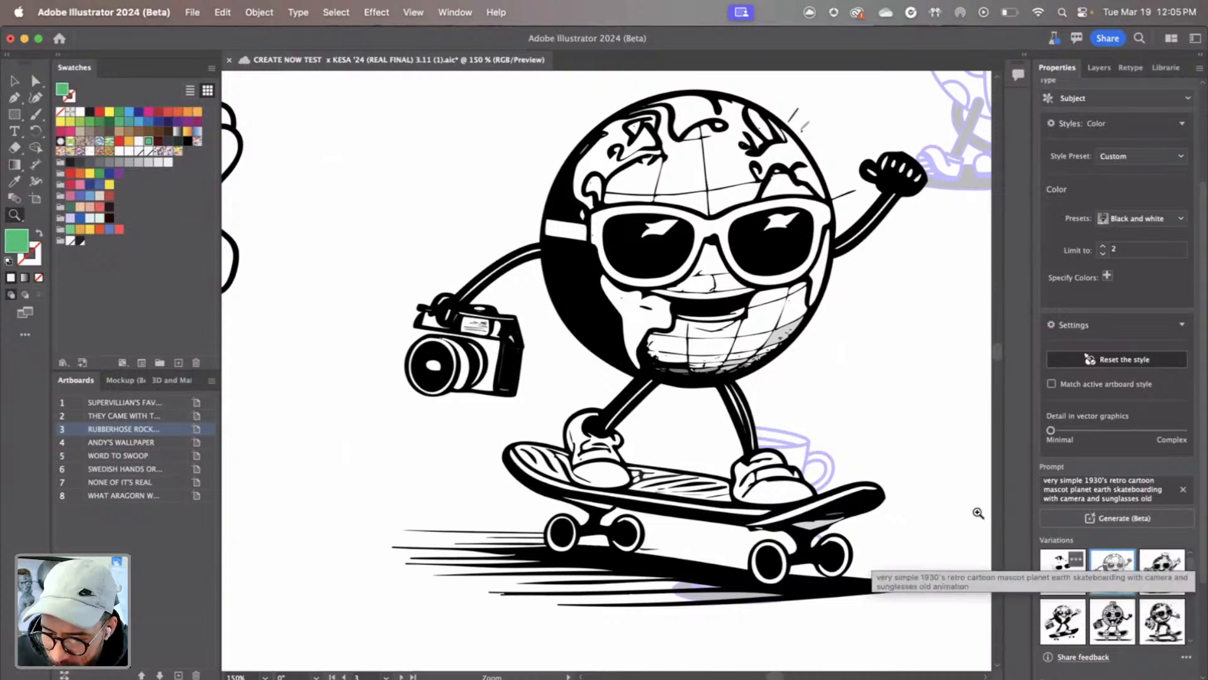
pyautogui.click(12, 97)
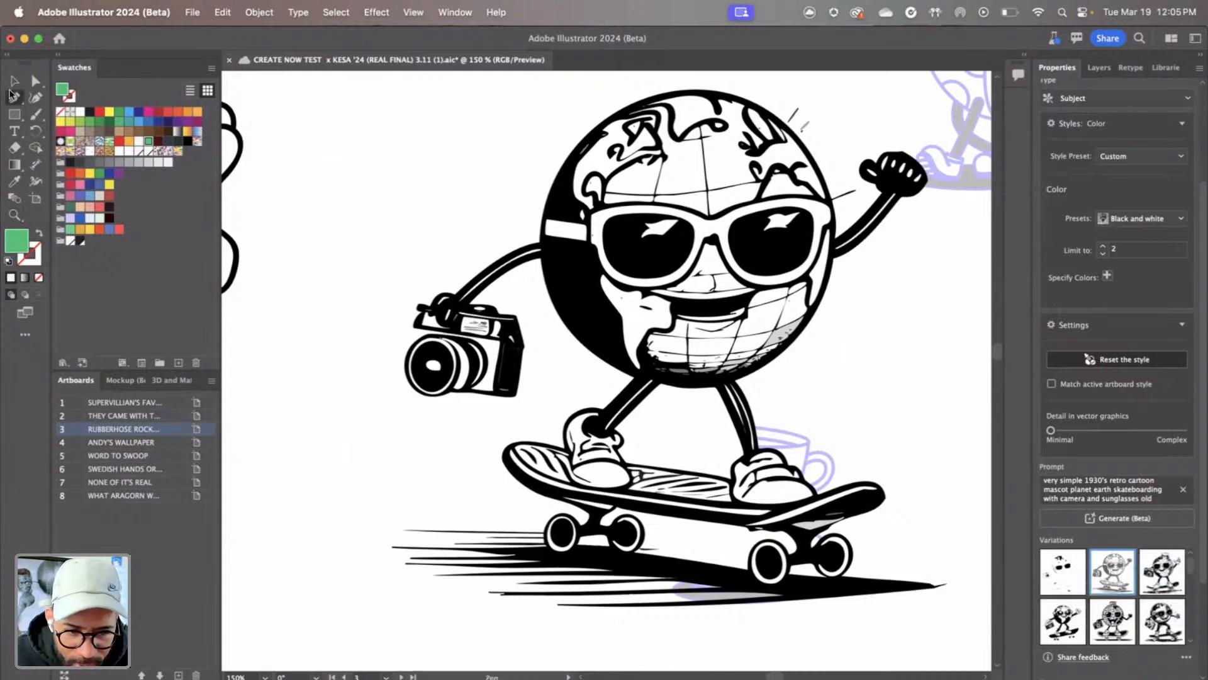
pyautogui.click(14, 81)
pyautogui.click(773, 280)
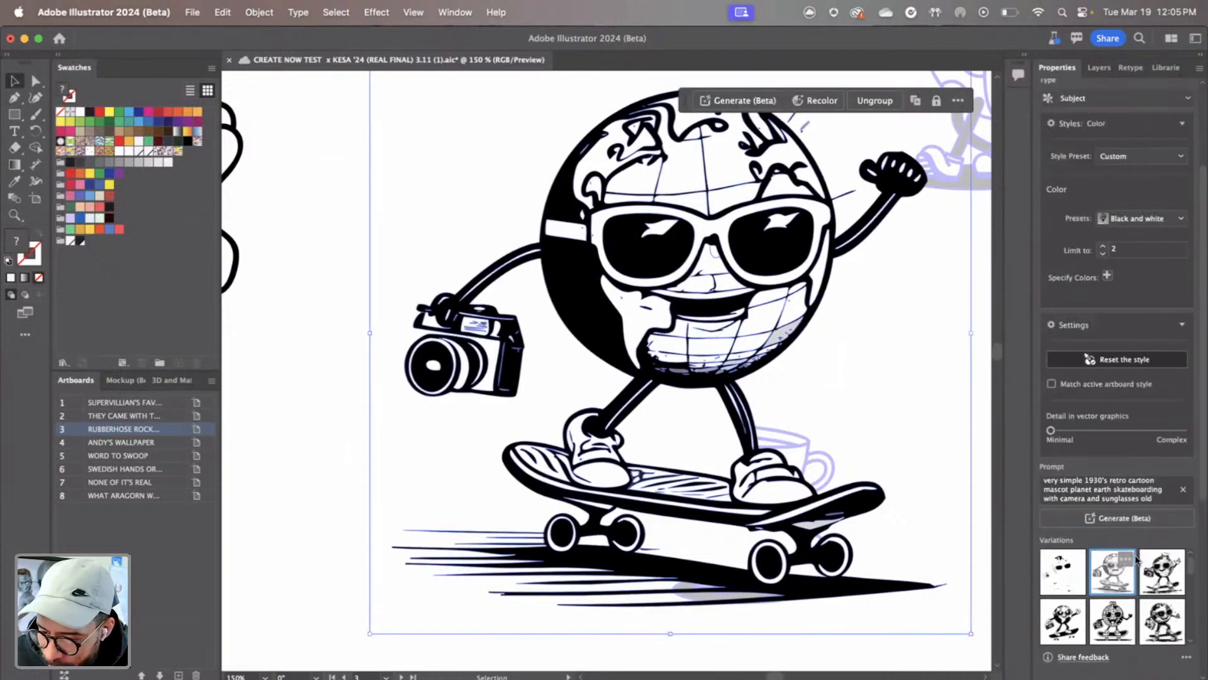
pyautogui.click(1161, 574)
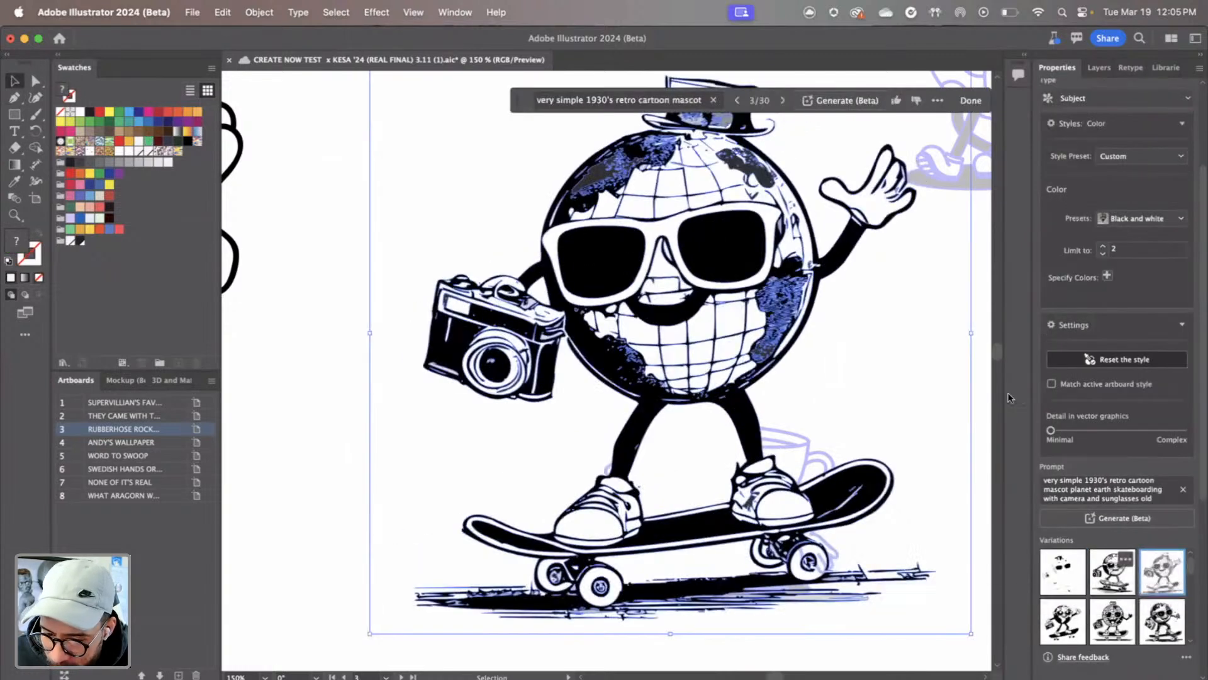
# Switch the globe mascot back to the second variation and view it beside the sun character
pyautogui.click(1115, 584)
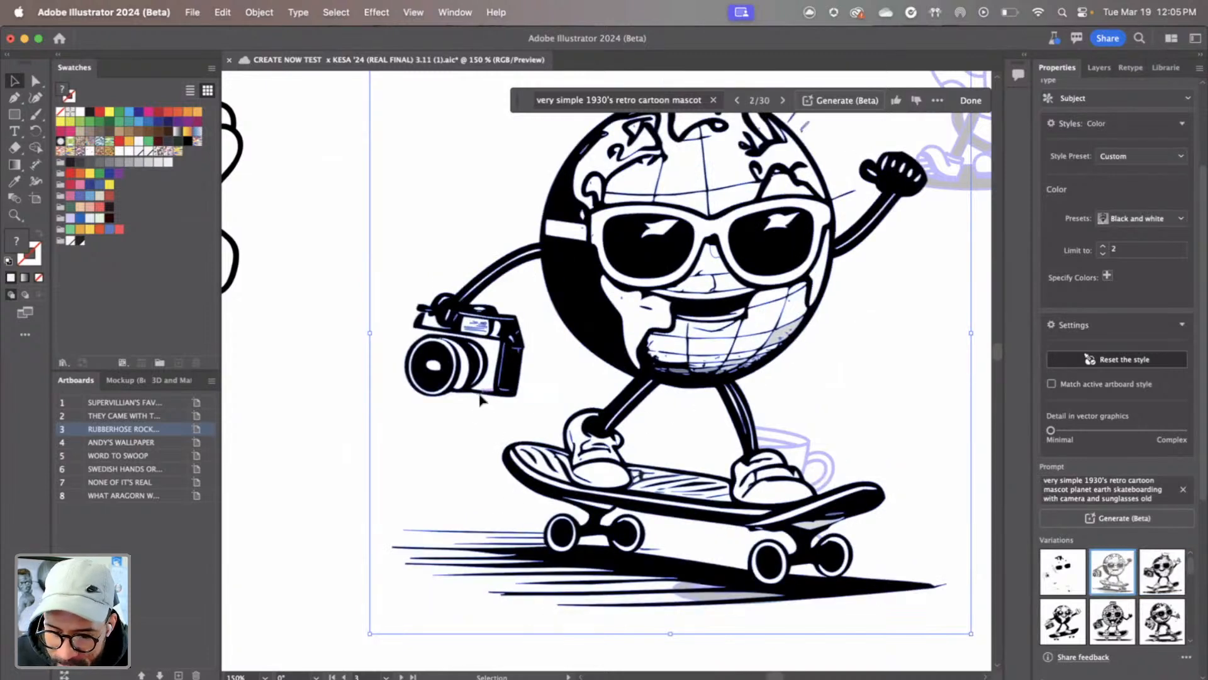
pyautogui.scroll(-5, 485, 414)
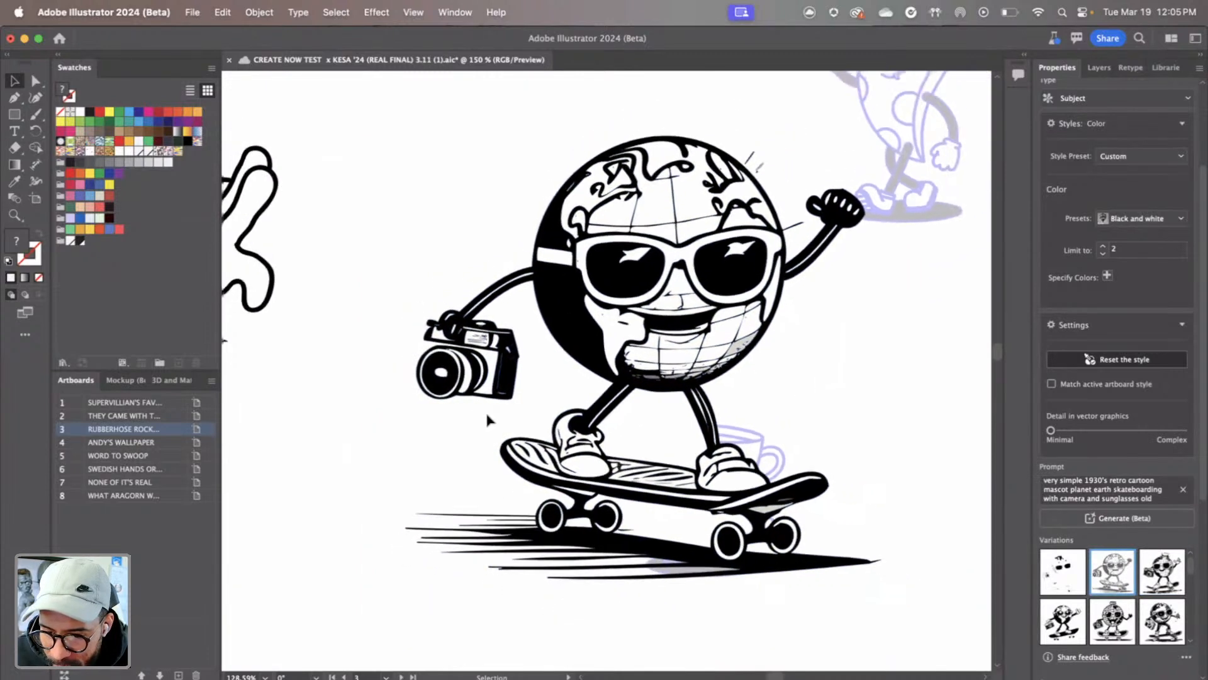
pyautogui.scroll(-1, 486, 418)
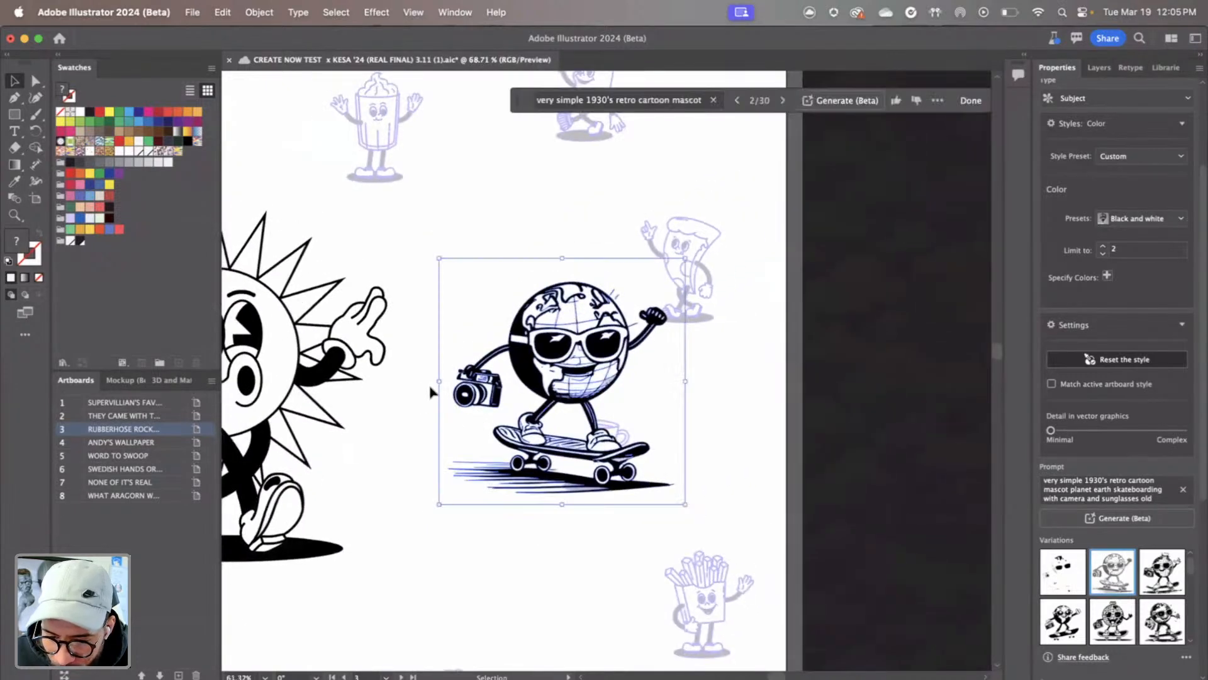
pyautogui.hscroll(-3, 422, 399)
pyautogui.hscroll(-2, 422, 399)
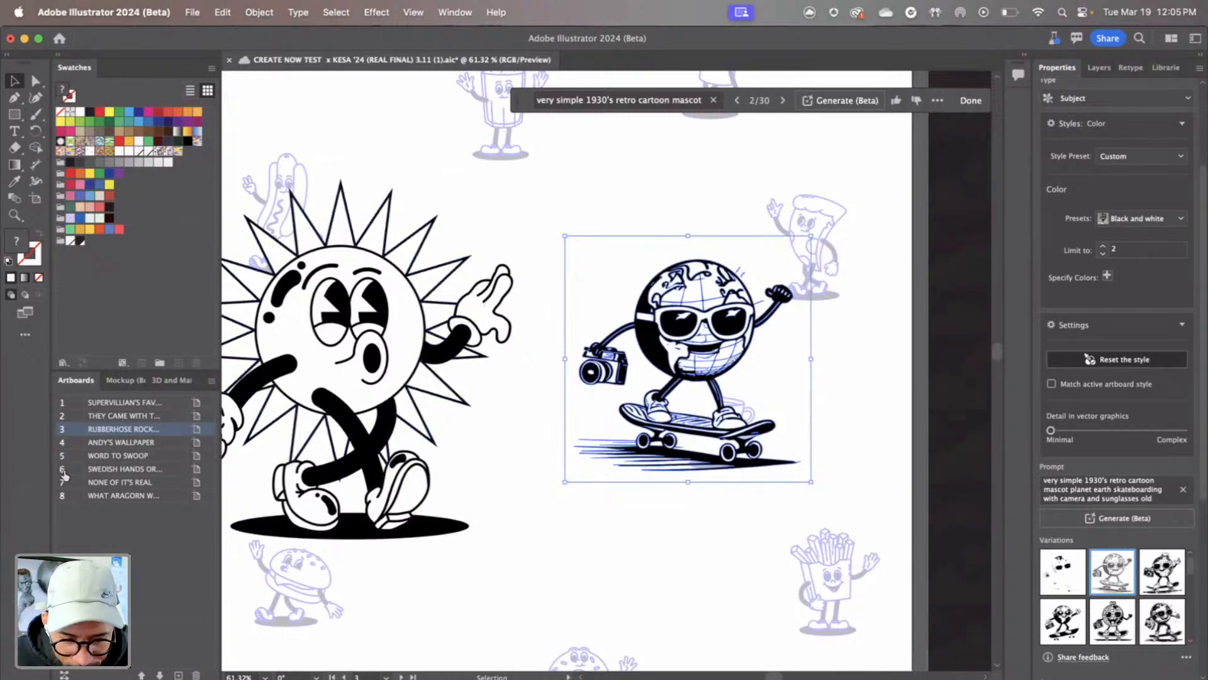
# Generate new variations of the skateboarding globe mascot beside the sun character, keeping the same prompt
pyautogui.doubleClick(78, 448)
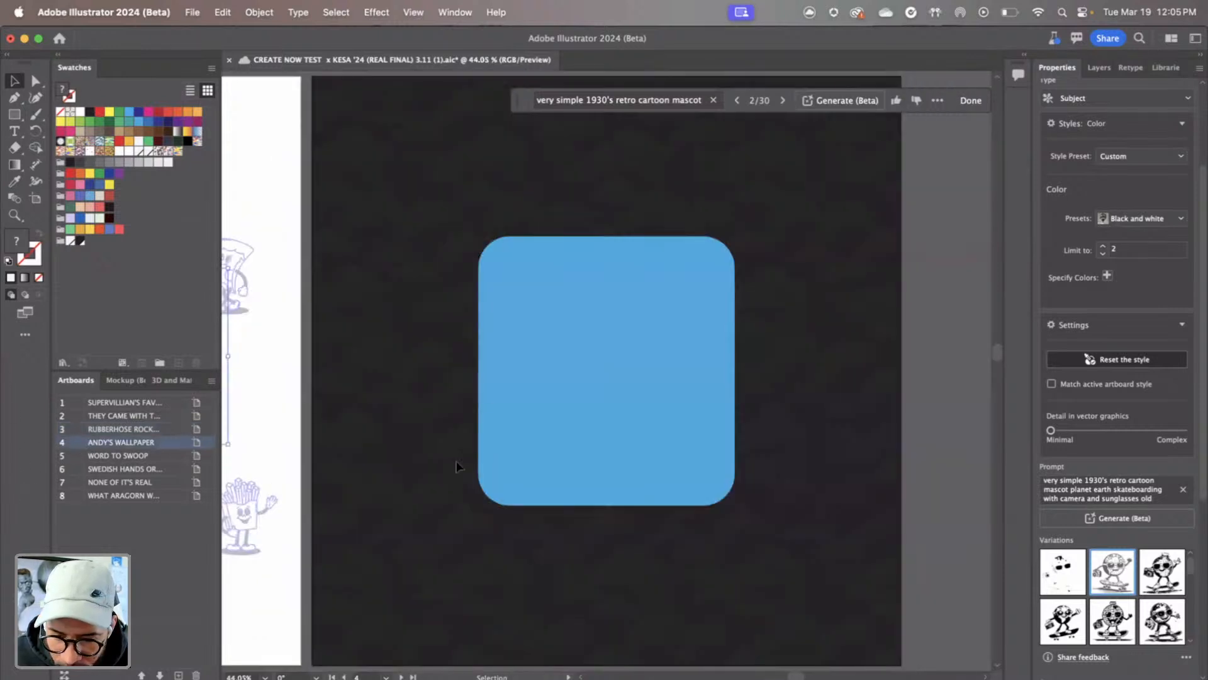
pyautogui.click(538, 365)
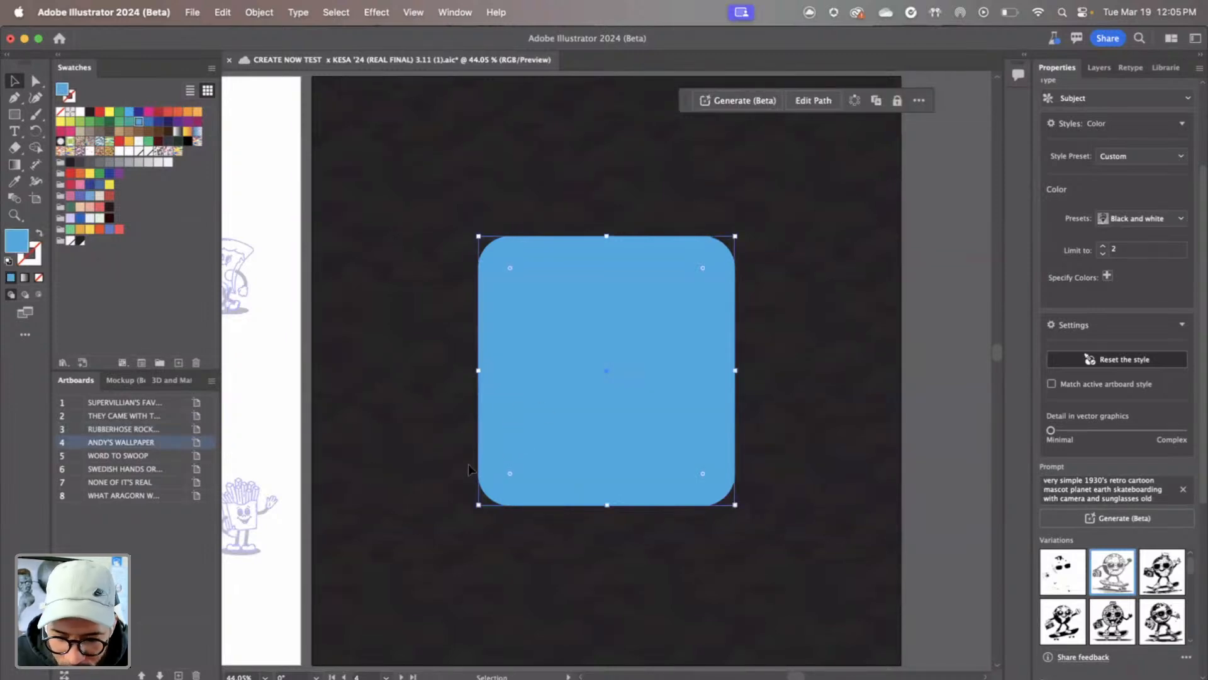
pyautogui.doubleClick(74, 429)
pyautogui.click(764, 329)
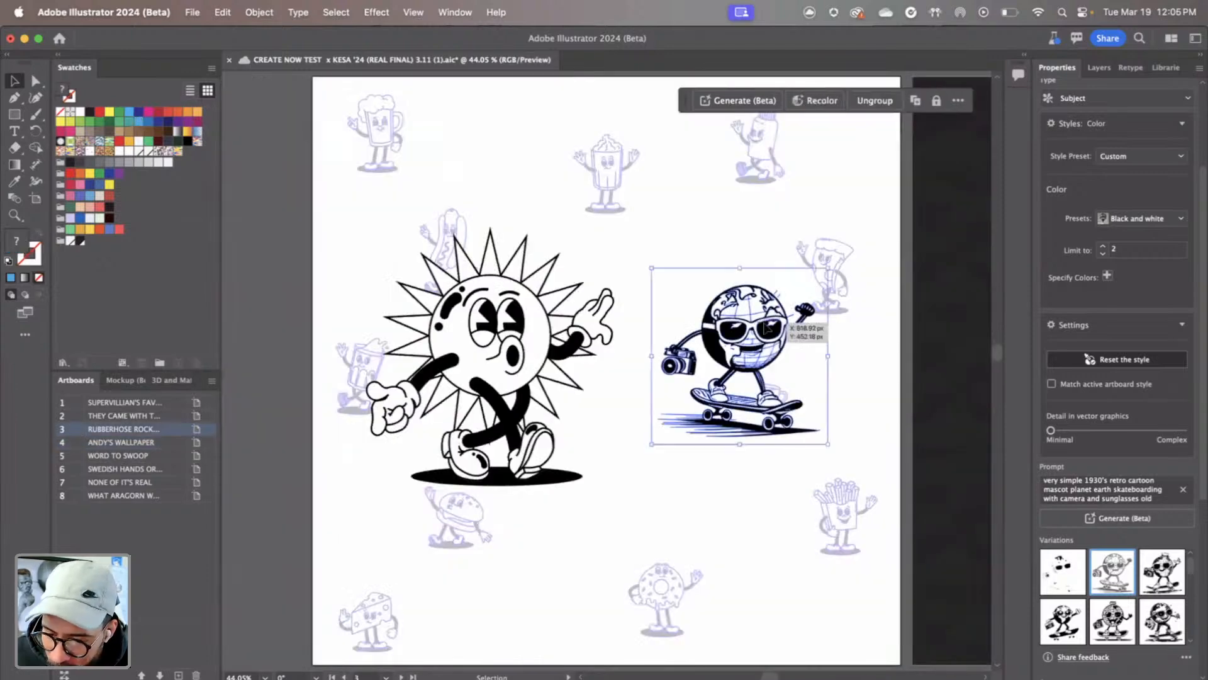
pyautogui.click(1096, 520)
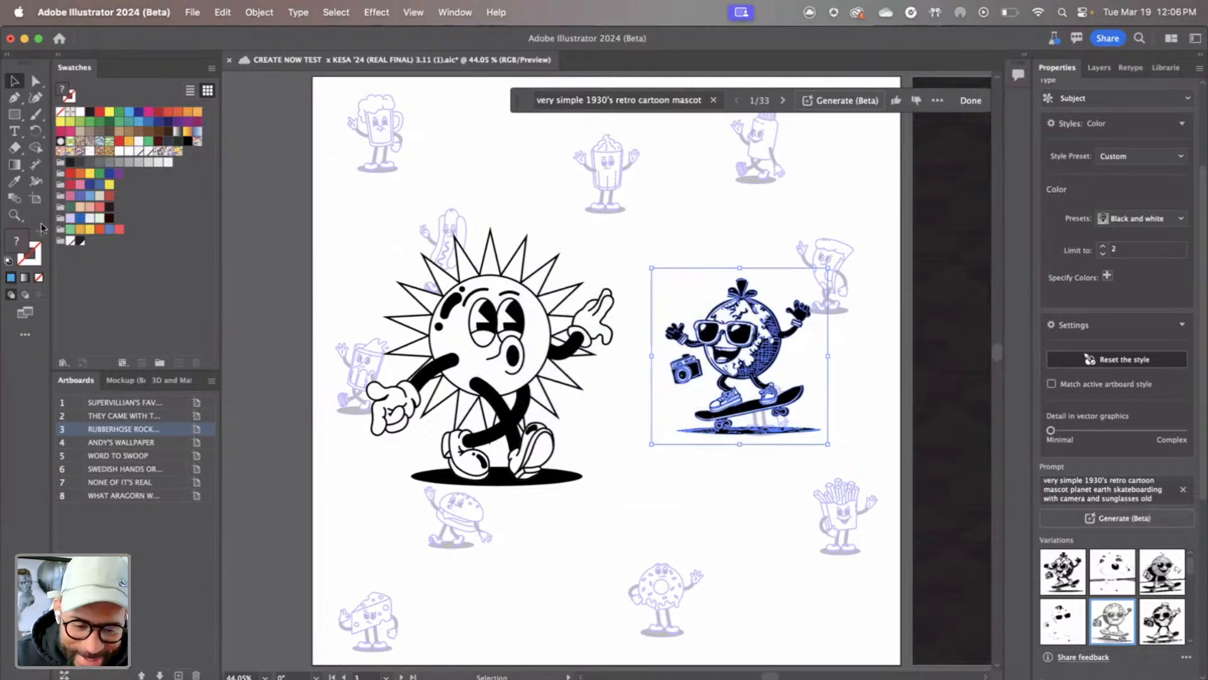
# Examine the regenerated globe mascot up close and compare its first, second and third variations
pyautogui.click(14, 214)
pyautogui.click(717, 287)
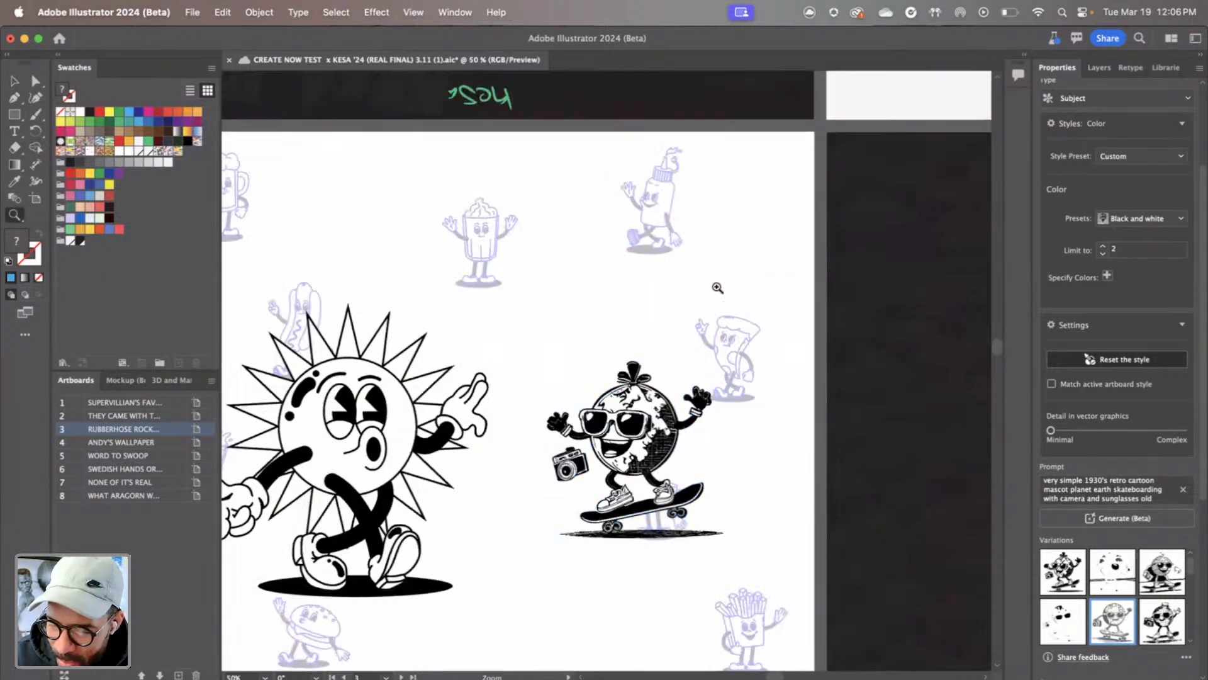
pyautogui.click(718, 287)
pyautogui.click(512, 509)
pyautogui.click(576, 480)
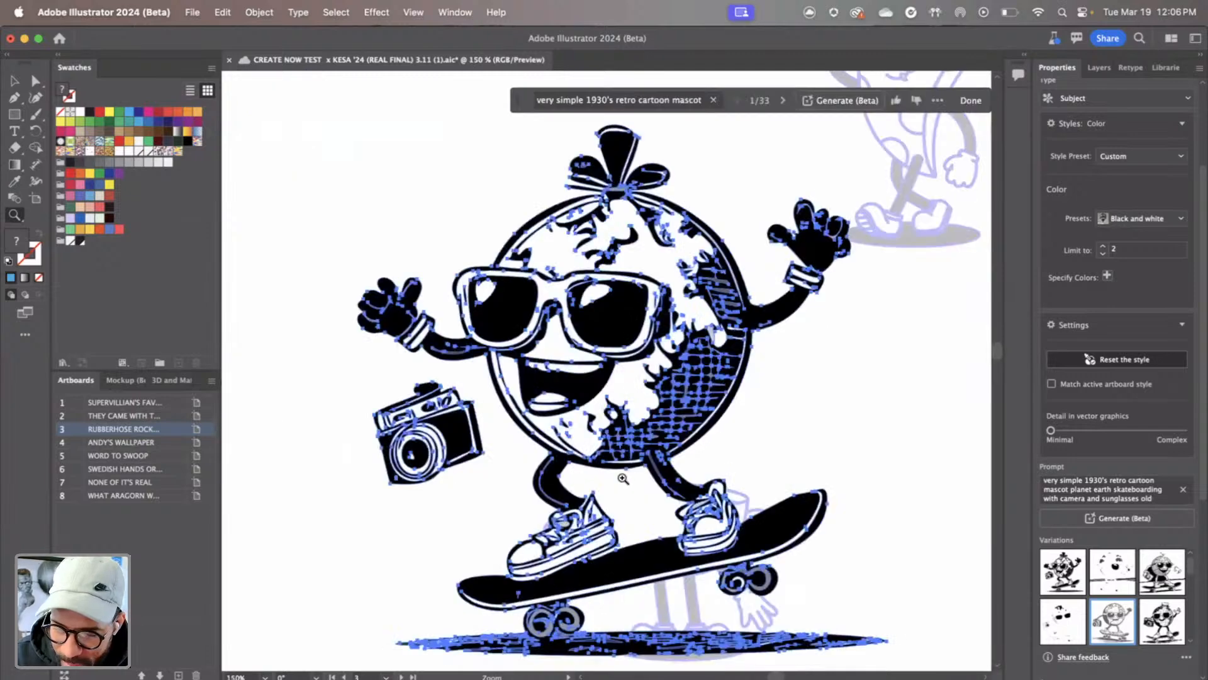
pyautogui.click(1114, 578)
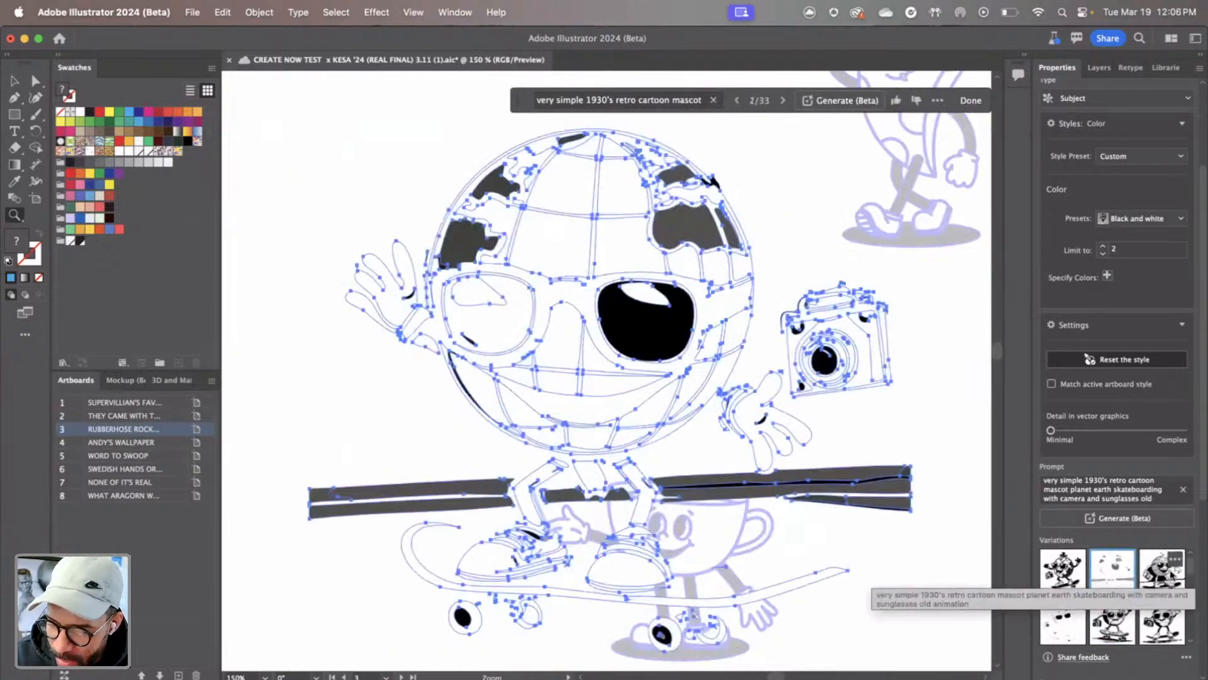
pyautogui.click(1171, 574)
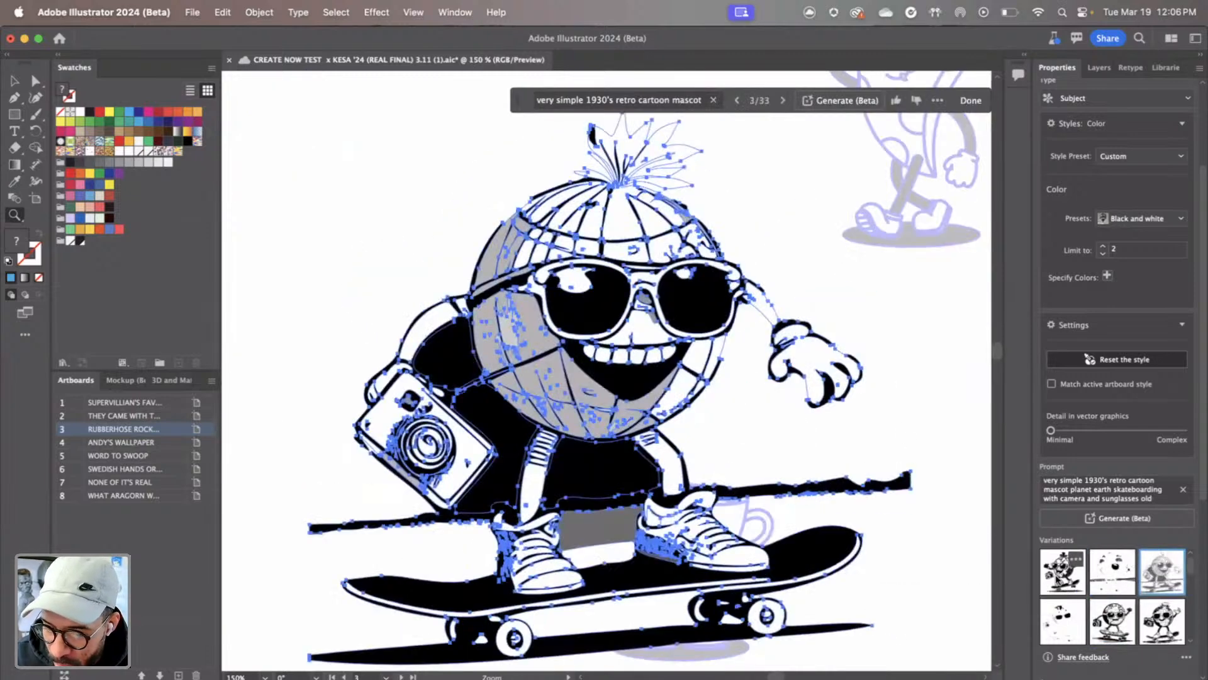
pyautogui.click(1058, 581)
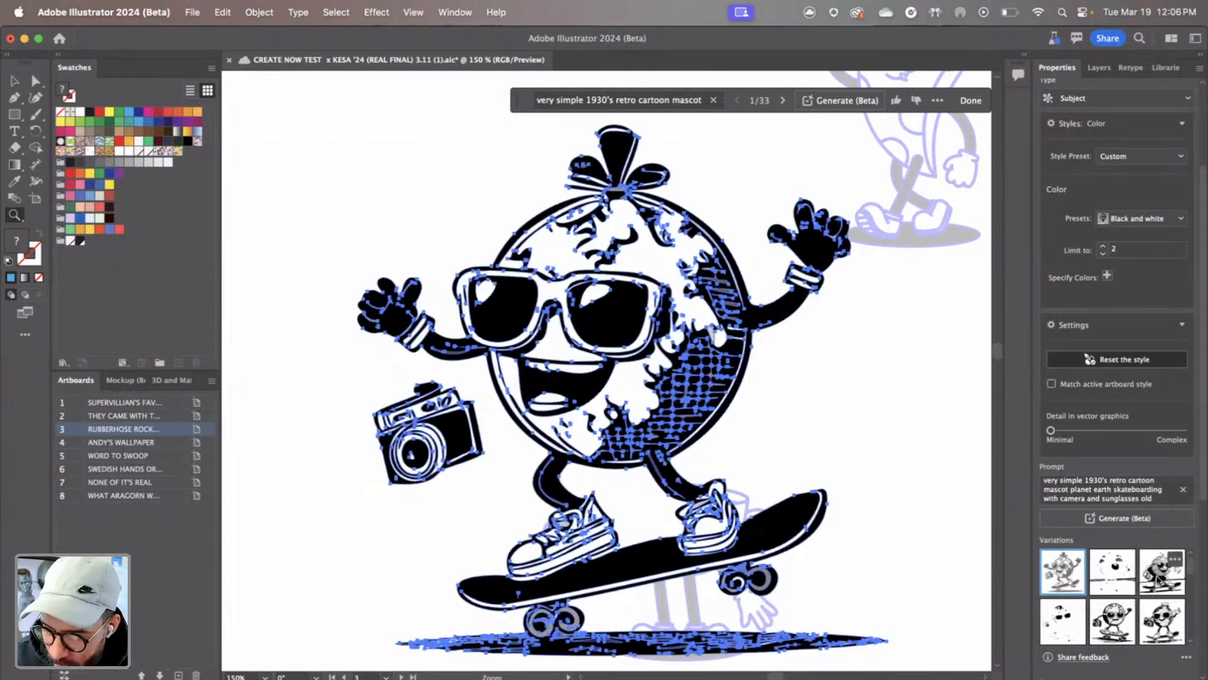
pyautogui.click(1158, 579)
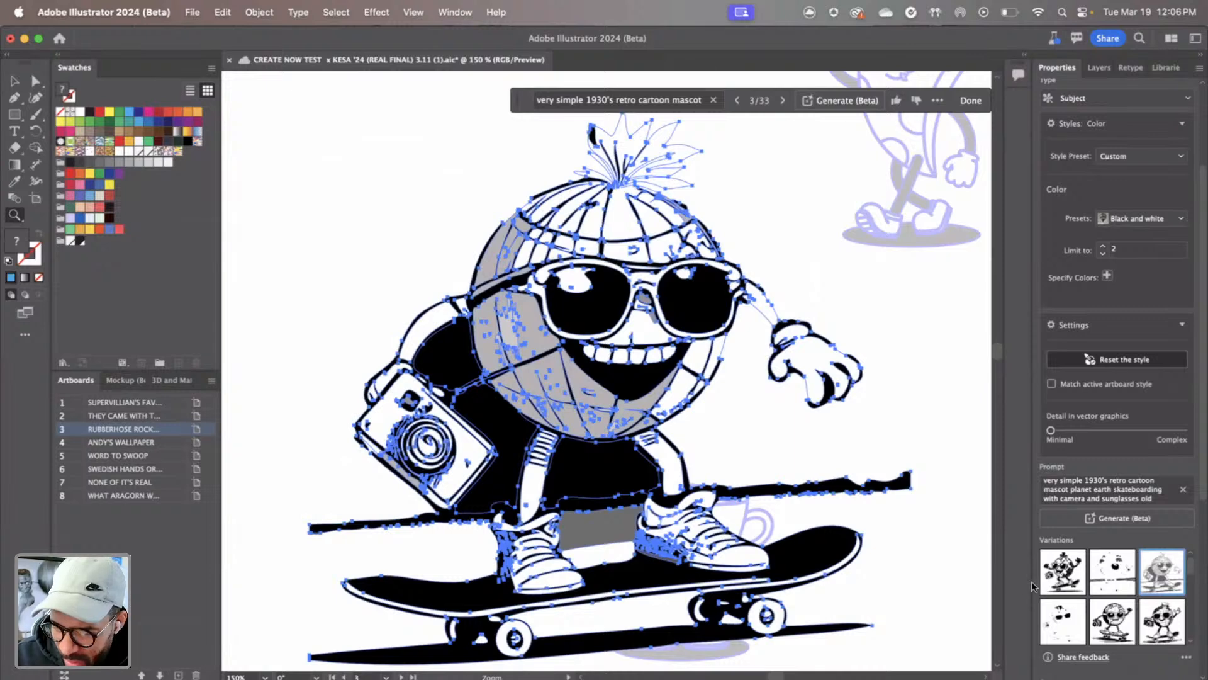
pyautogui.click(1062, 573)
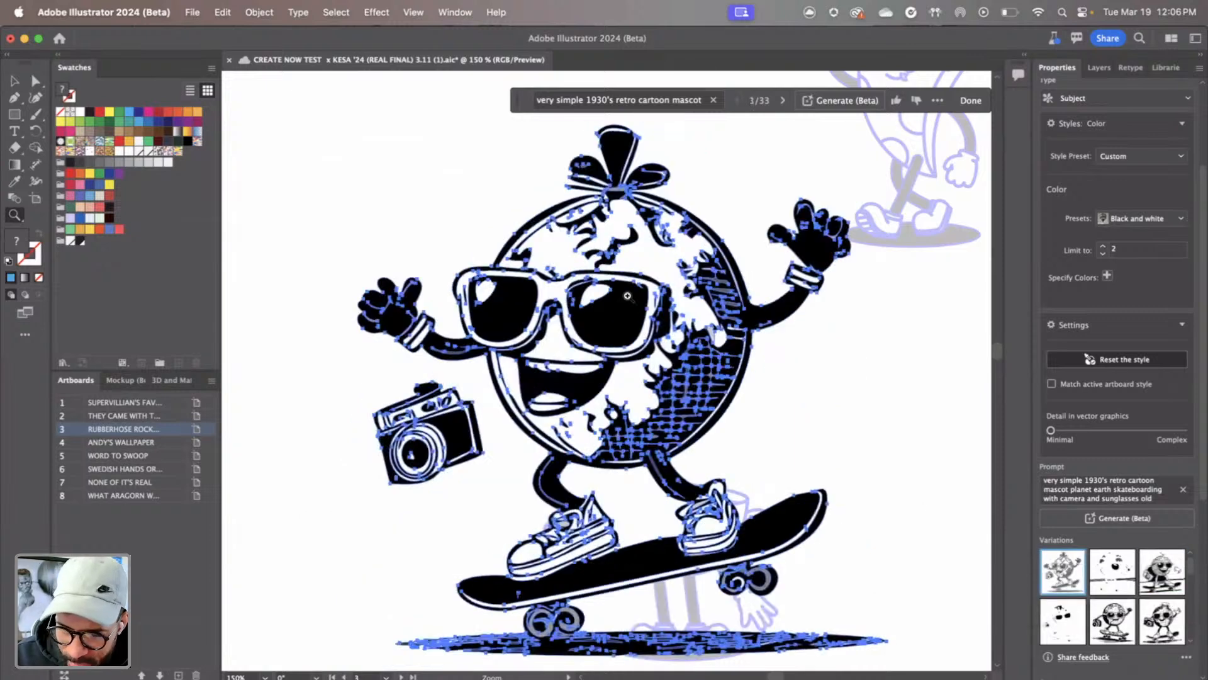
# Apply the fifth variation, the globe holding a camera in one hand, to the mascot artwork
pyautogui.click(14, 80)
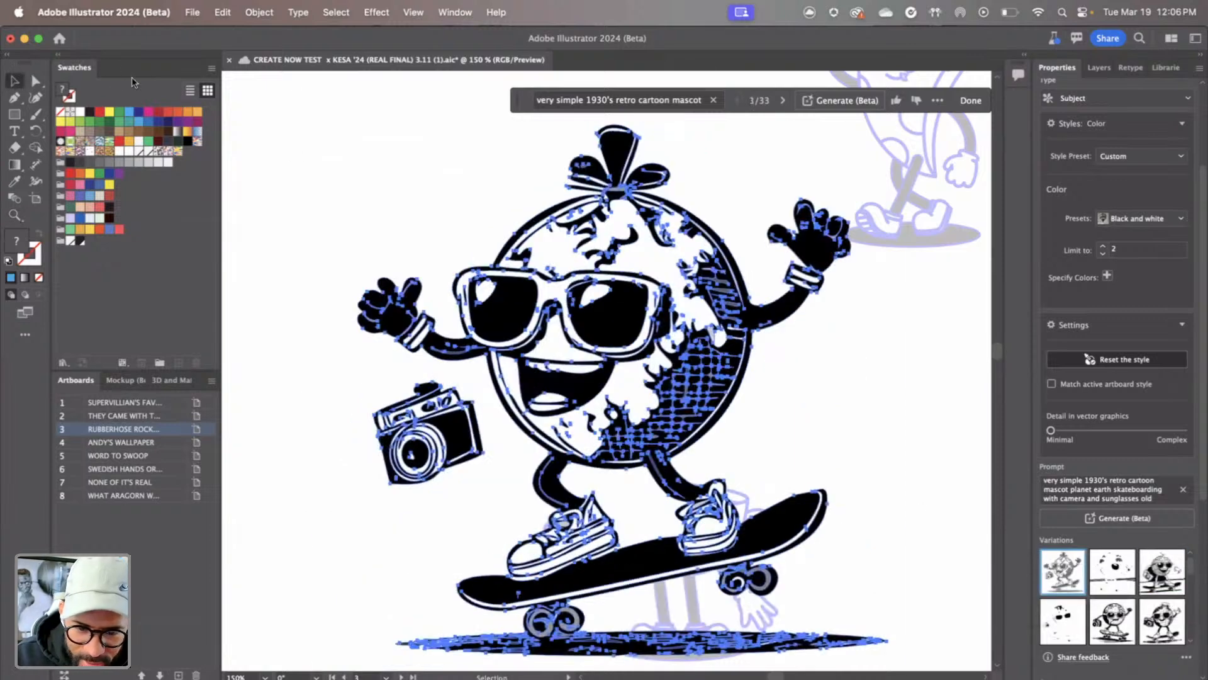
pyautogui.click(255, 202)
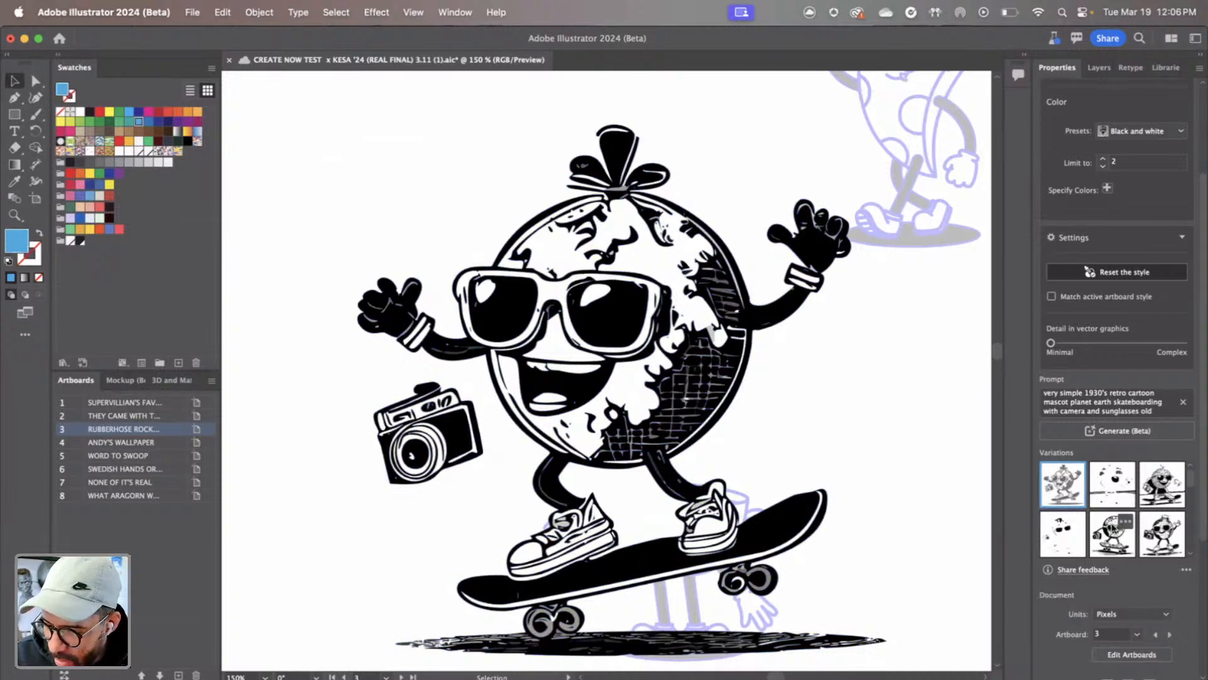
pyautogui.click(1117, 525)
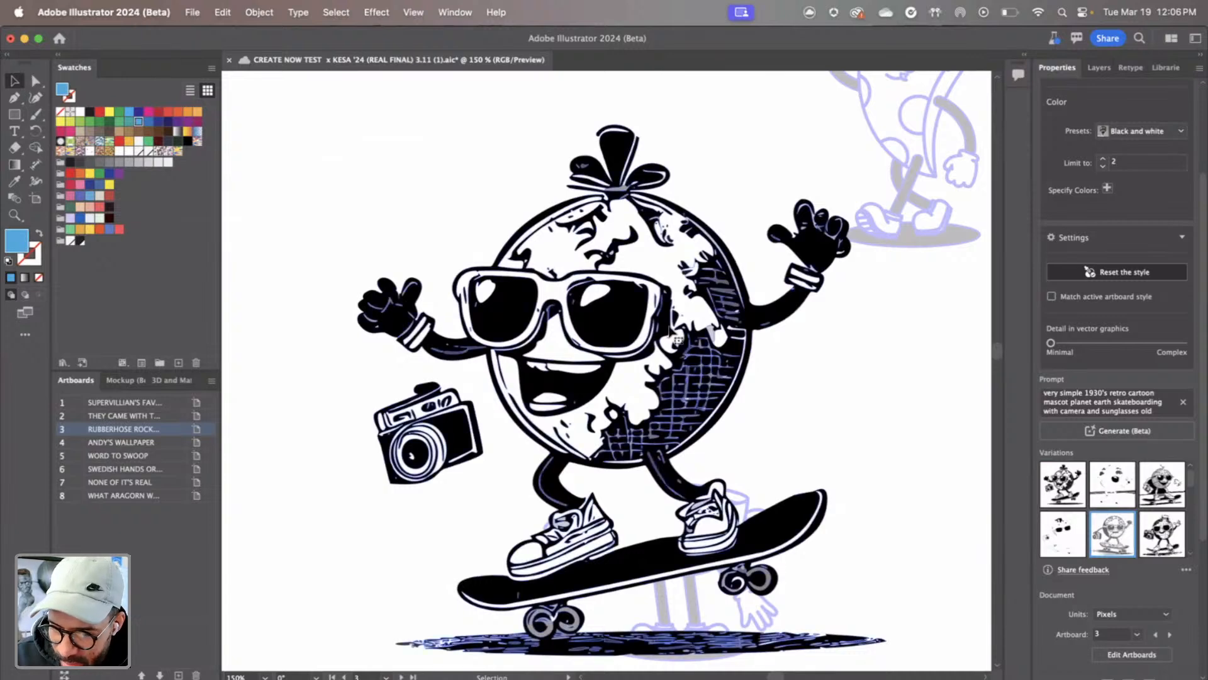
pyautogui.click(1113, 632)
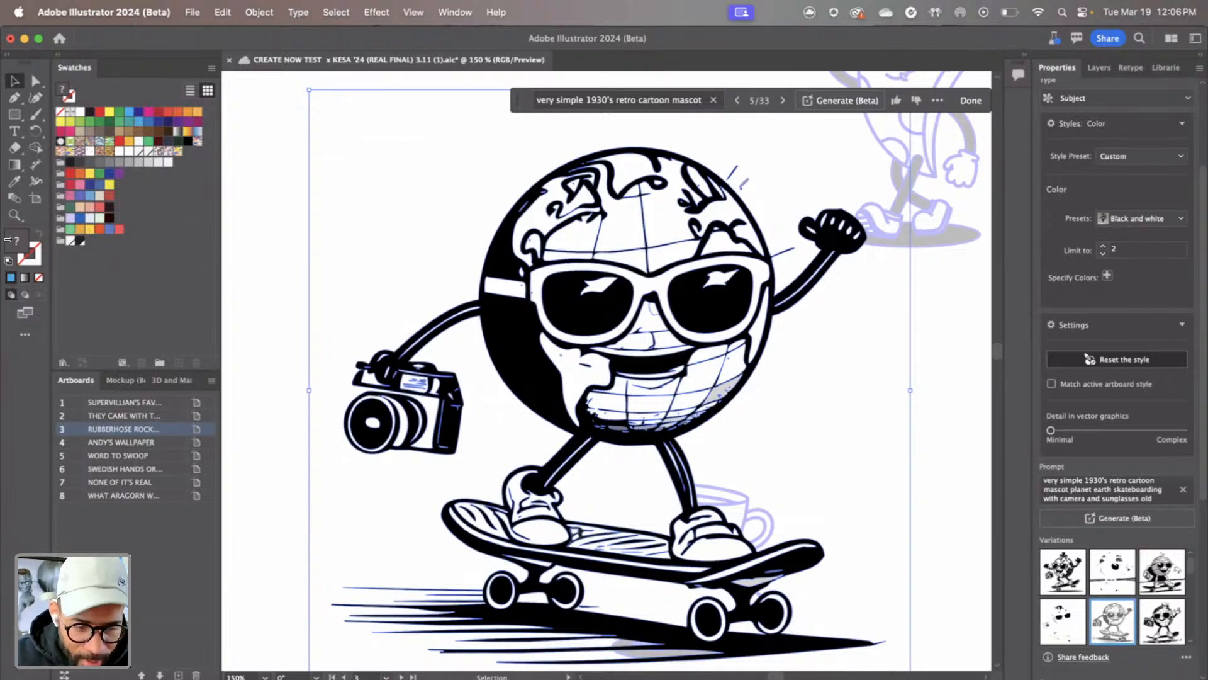
# Select the blue rounded square on the ANDY'S WALLPAPER artboard and set the generation type to Pattern
pyautogui.doubleClick(72, 443)
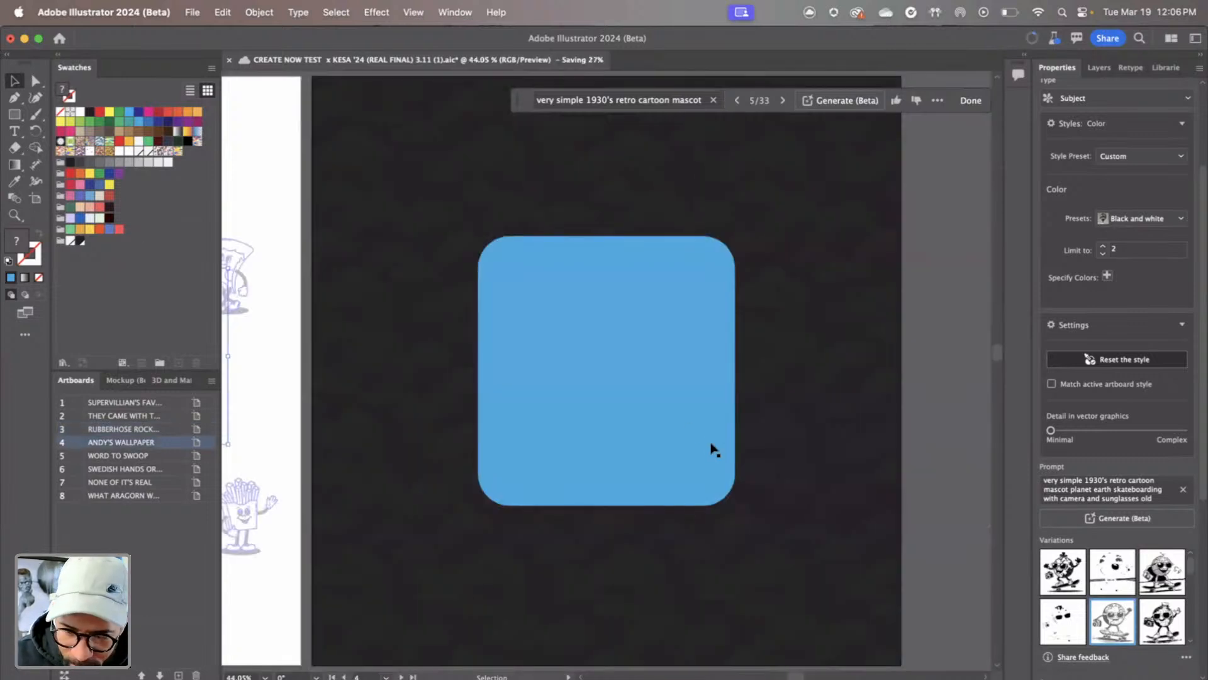
pyautogui.click(648, 431)
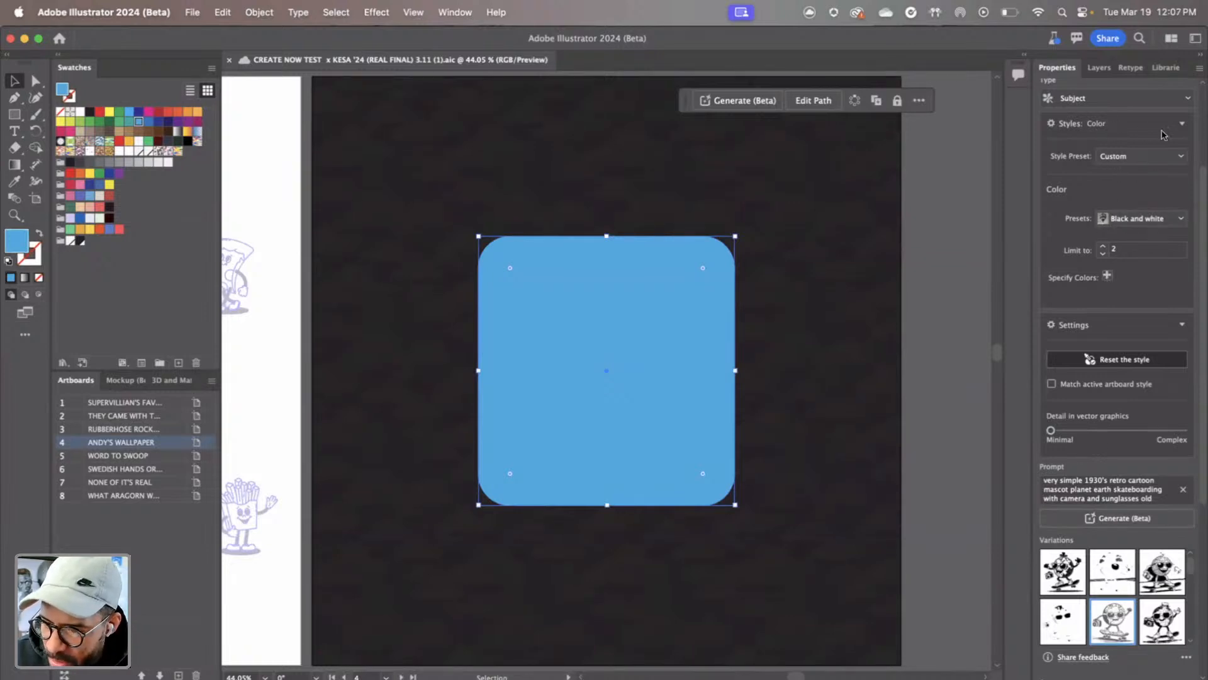
pyautogui.click(1144, 101)
pyautogui.click(1099, 187)
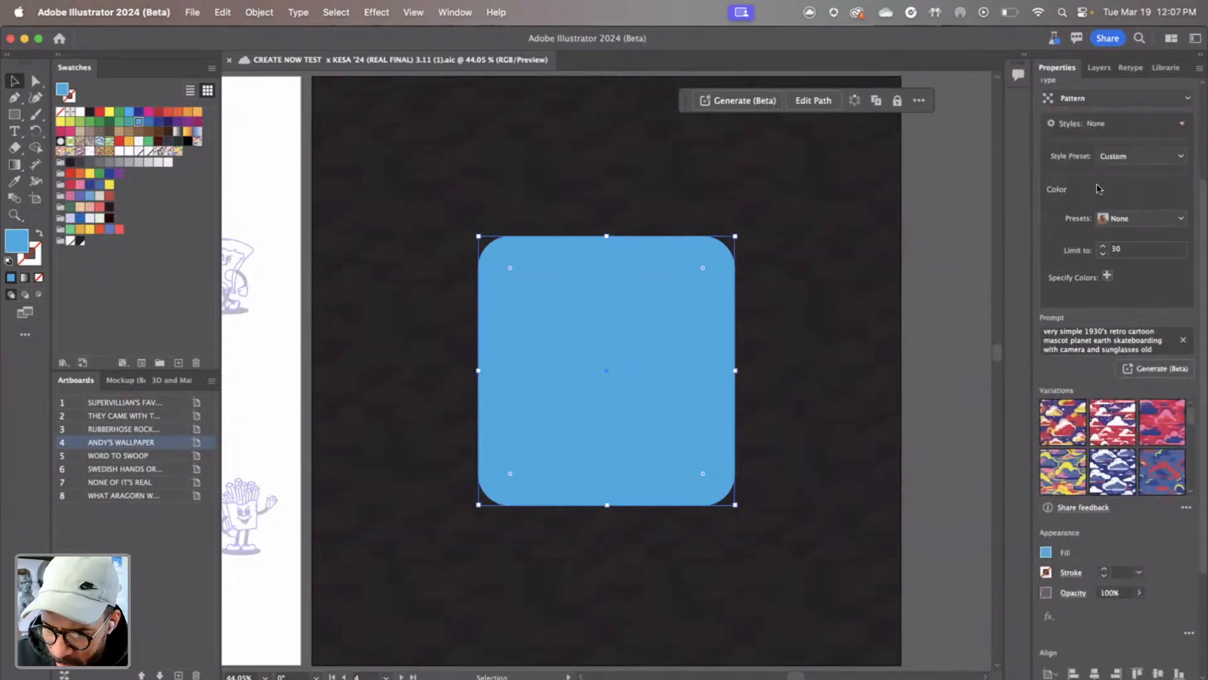
# Limit the pattern to 6 colors and specify yellow, medium blue and dark blue from the saved color groups
pyautogui.click(1118, 250)
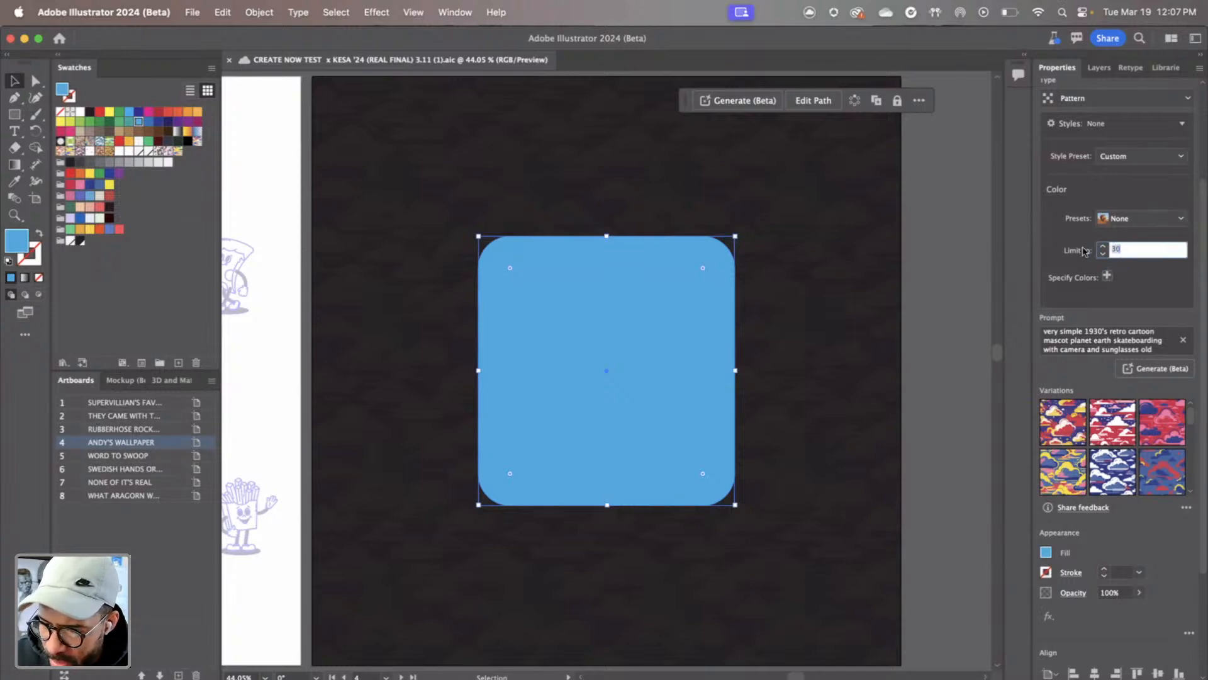
pyautogui.write('6')
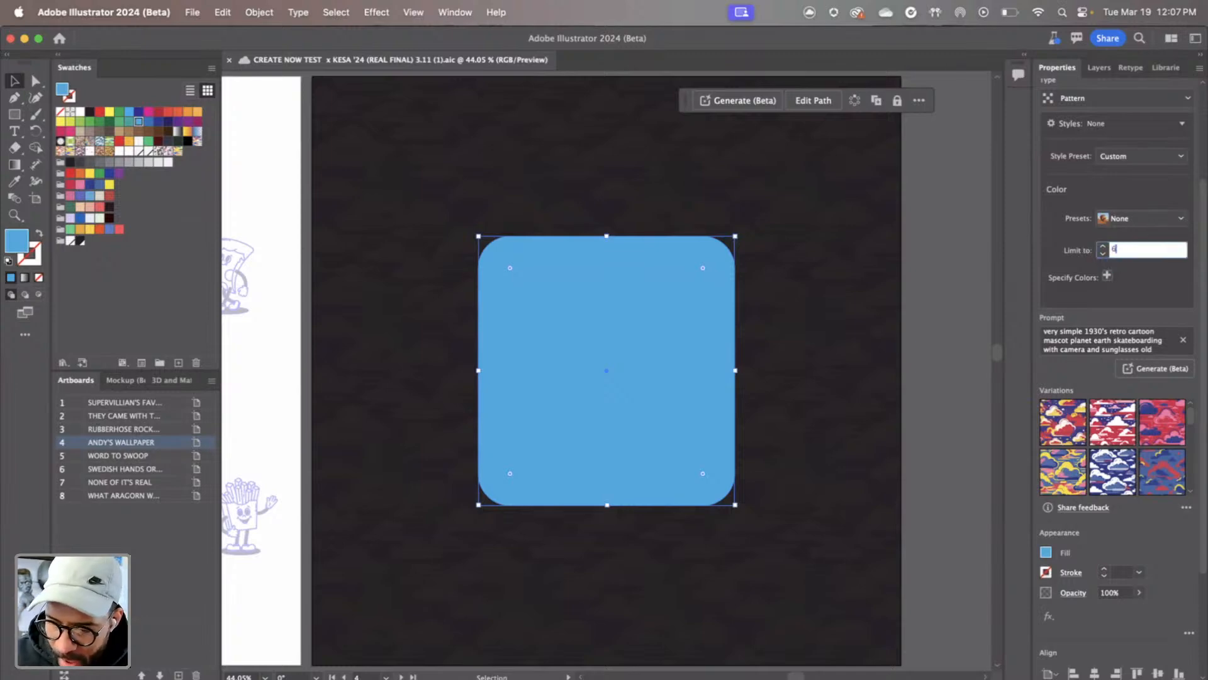
pyautogui.click(1107, 277)
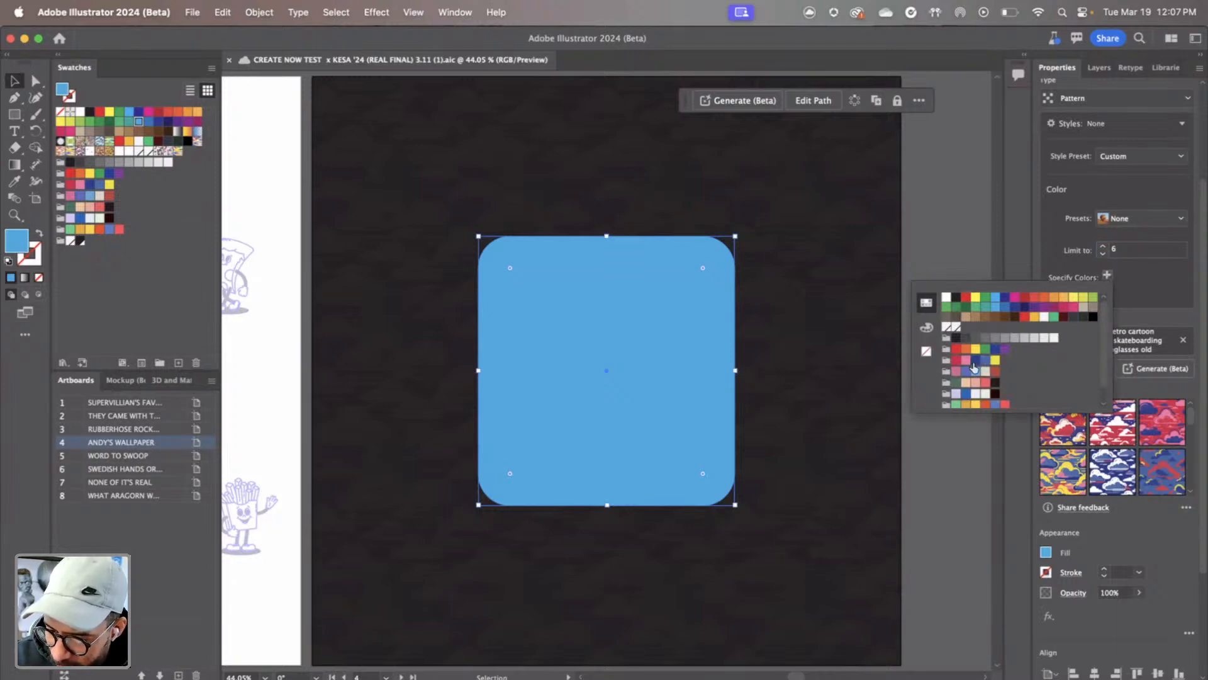
pyautogui.click(995, 360)
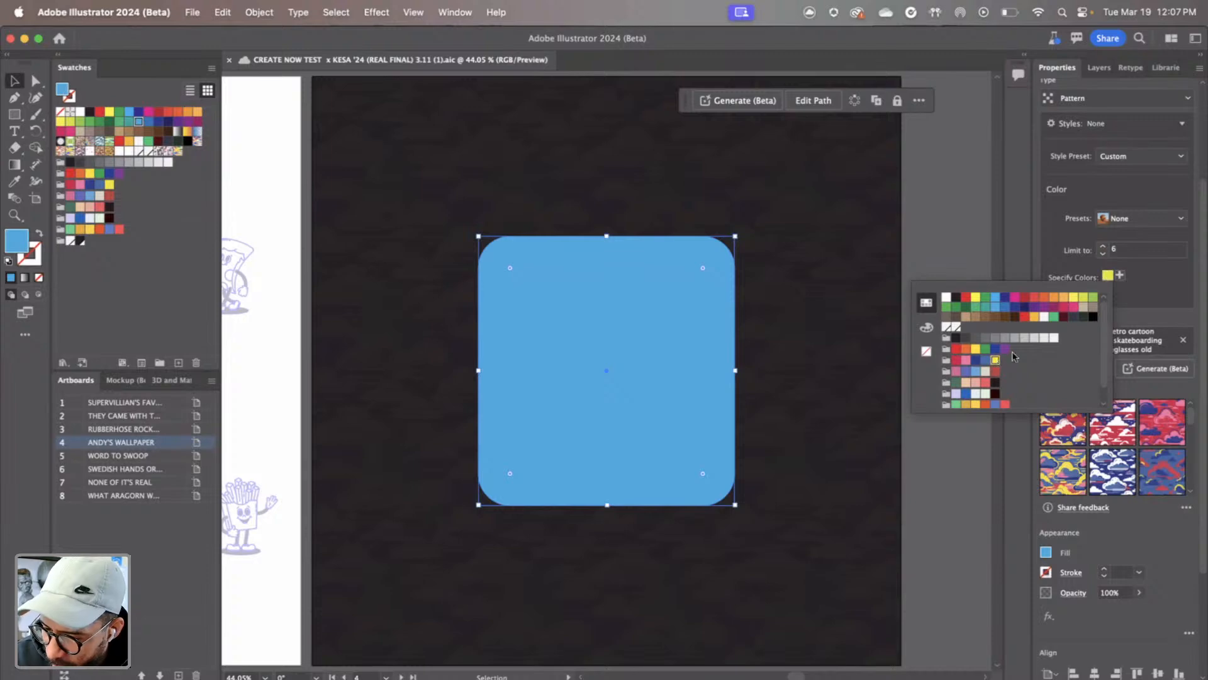
pyautogui.click(1121, 277)
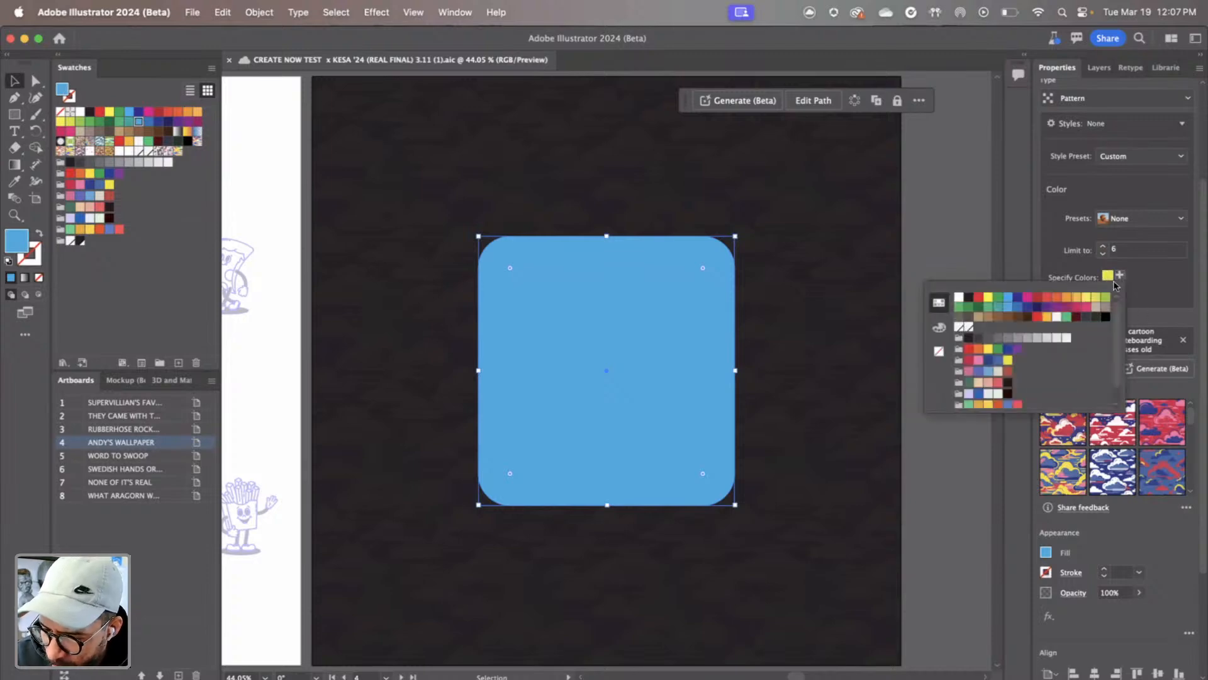
pyautogui.click(996, 365)
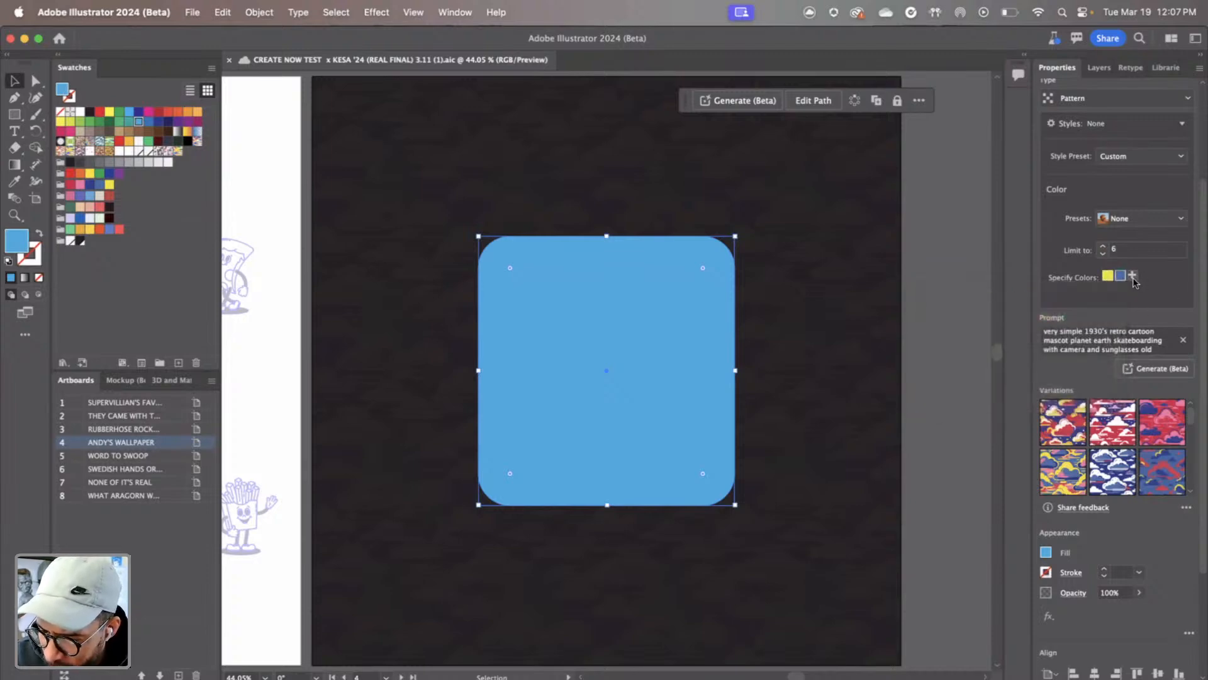
pyautogui.click(1133, 277)
pyautogui.click(1002, 362)
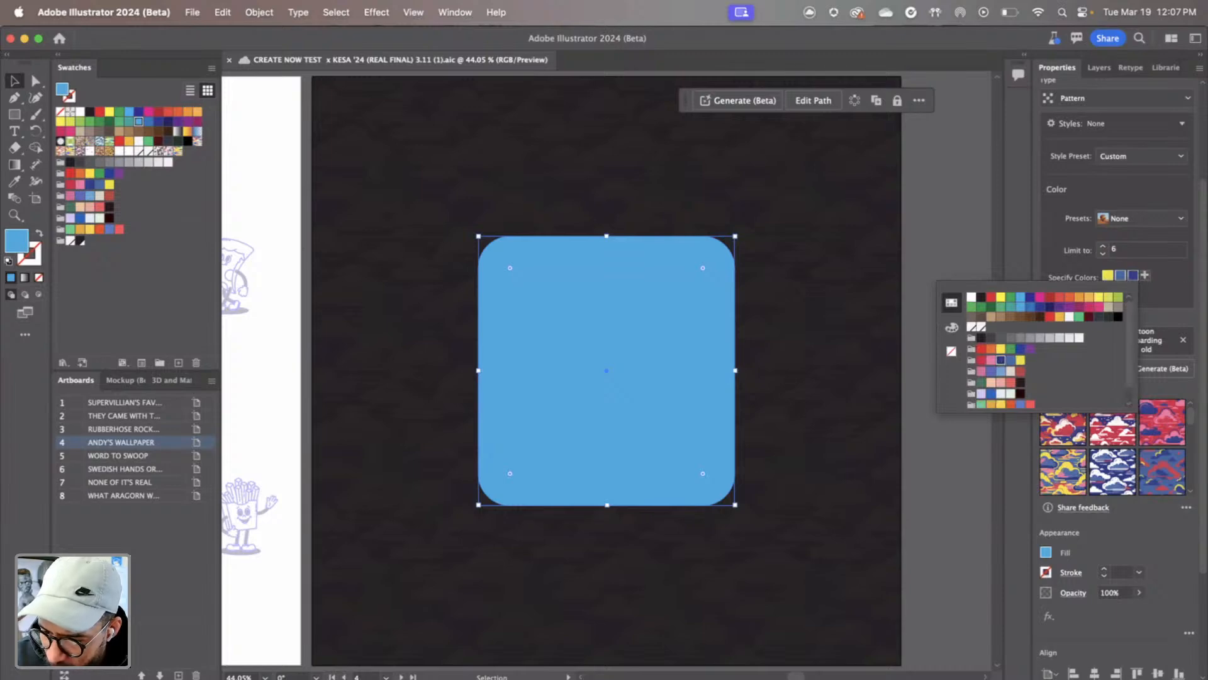
# Add pink, red and white to the pattern's specified colors
pyautogui.click(1145, 276)
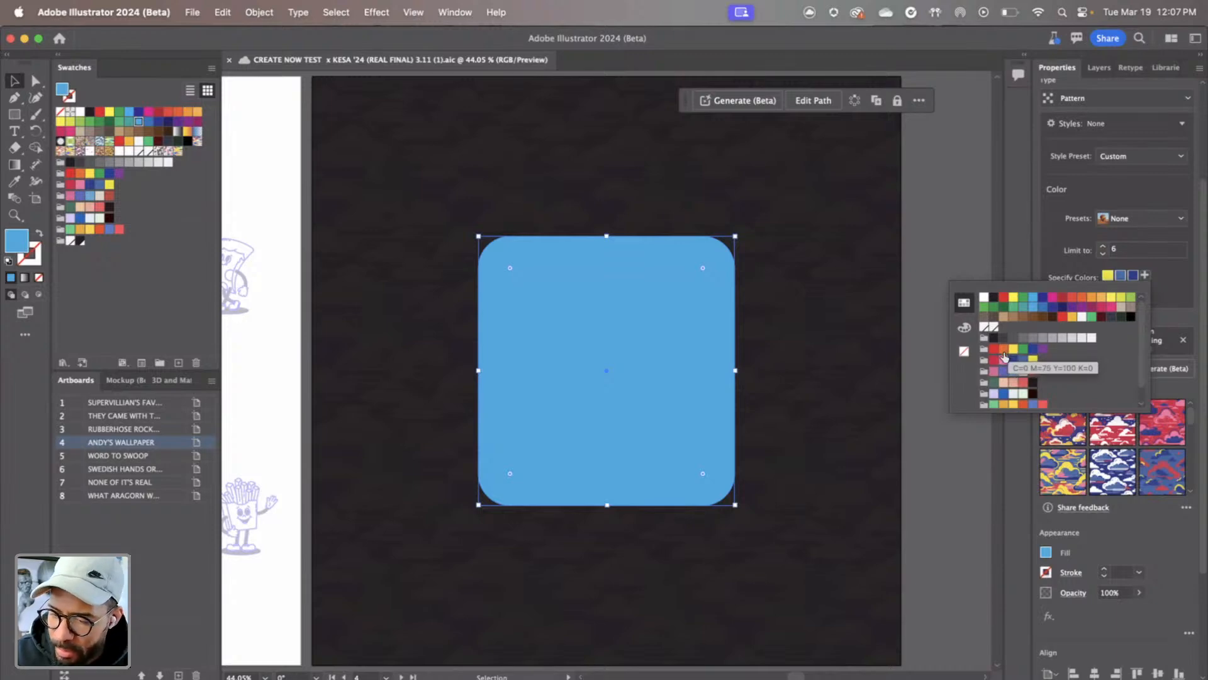
pyautogui.click(1004, 363)
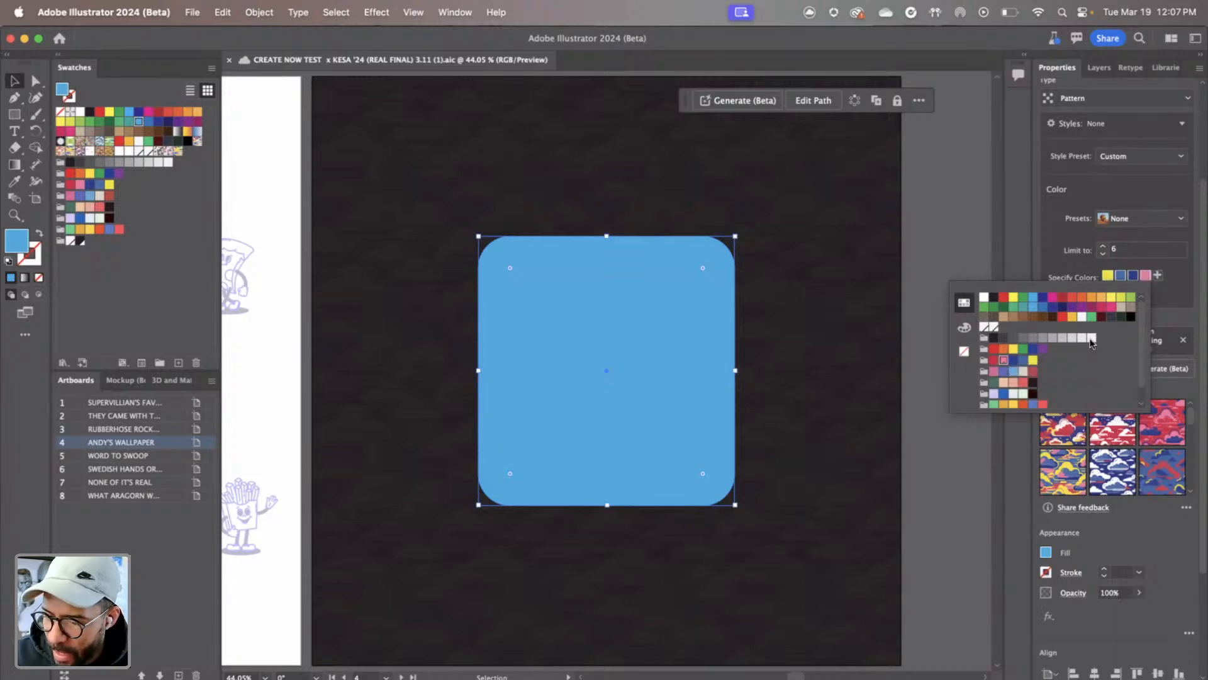
pyautogui.click(1162, 302)
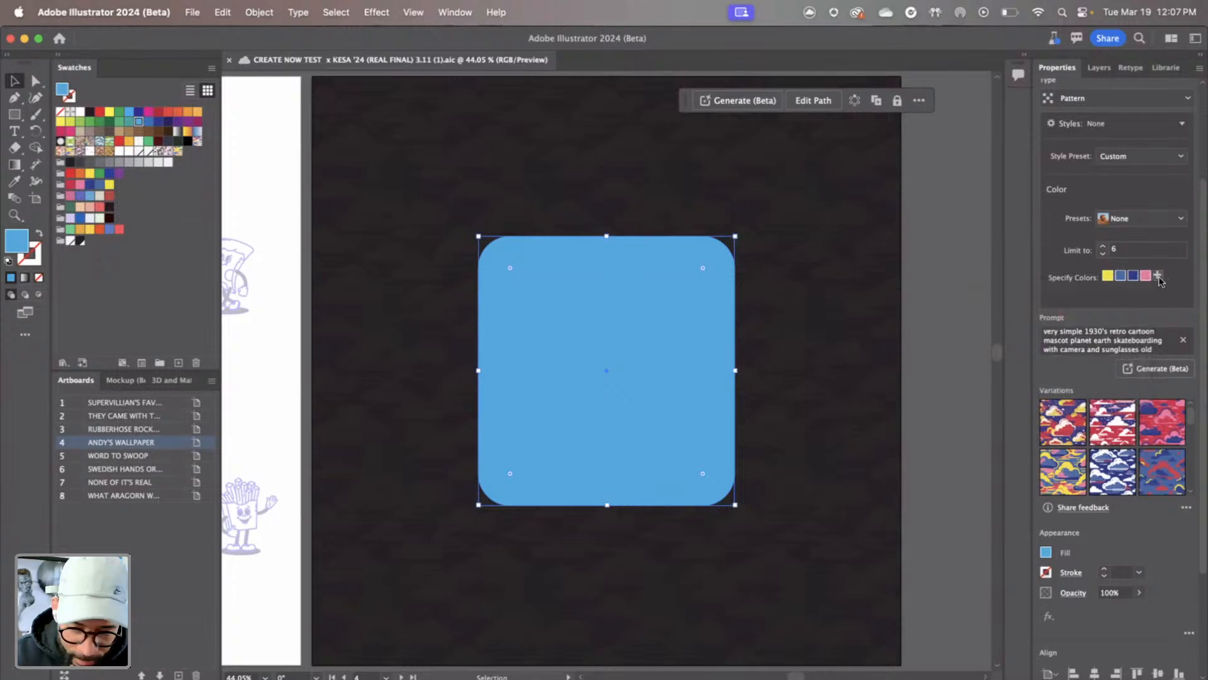
pyautogui.click(1159, 277)
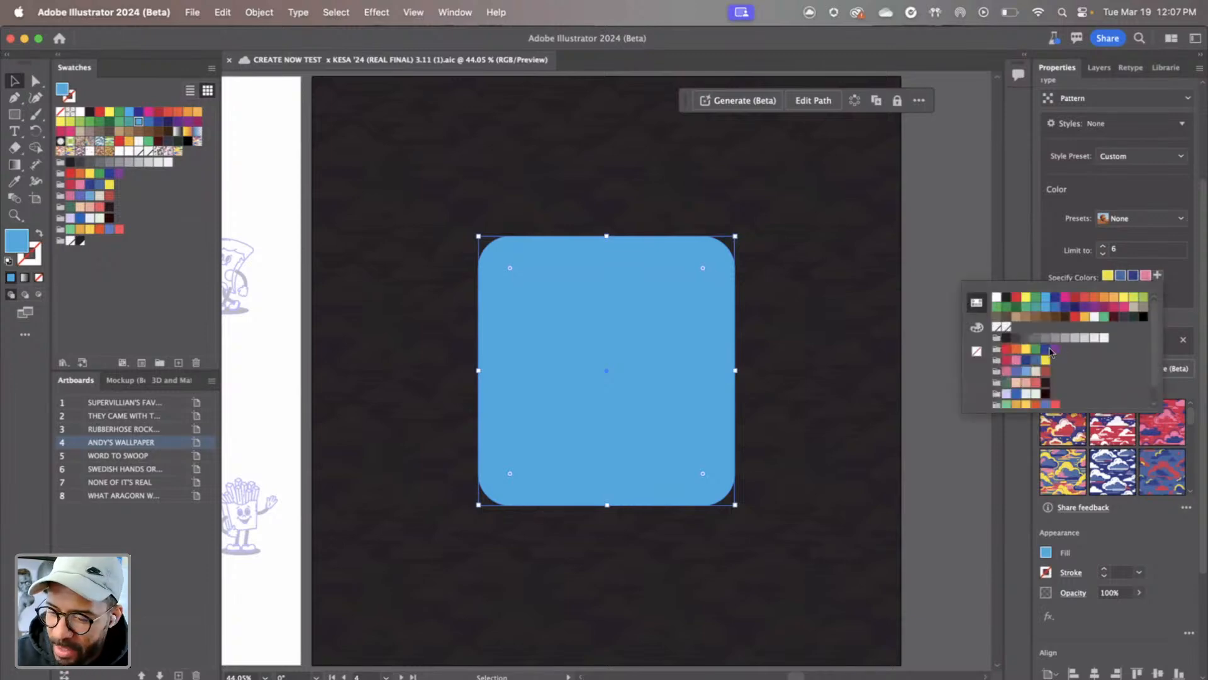
pyautogui.click(1008, 358)
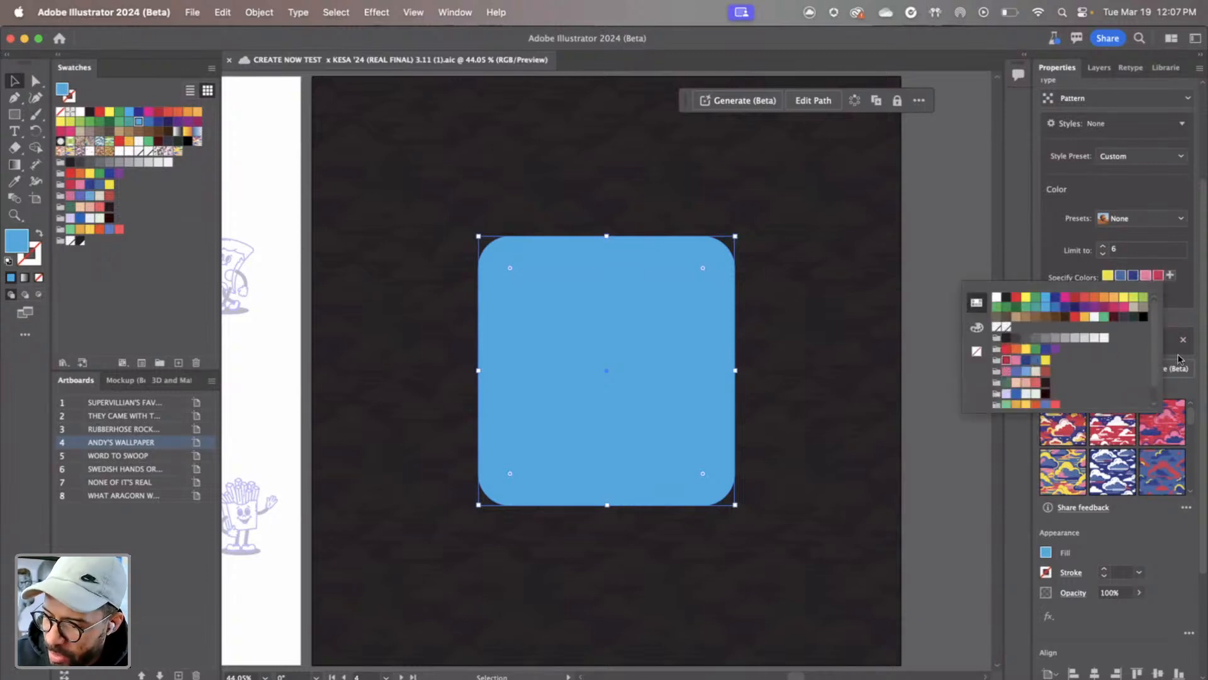
pyautogui.click(1179, 303)
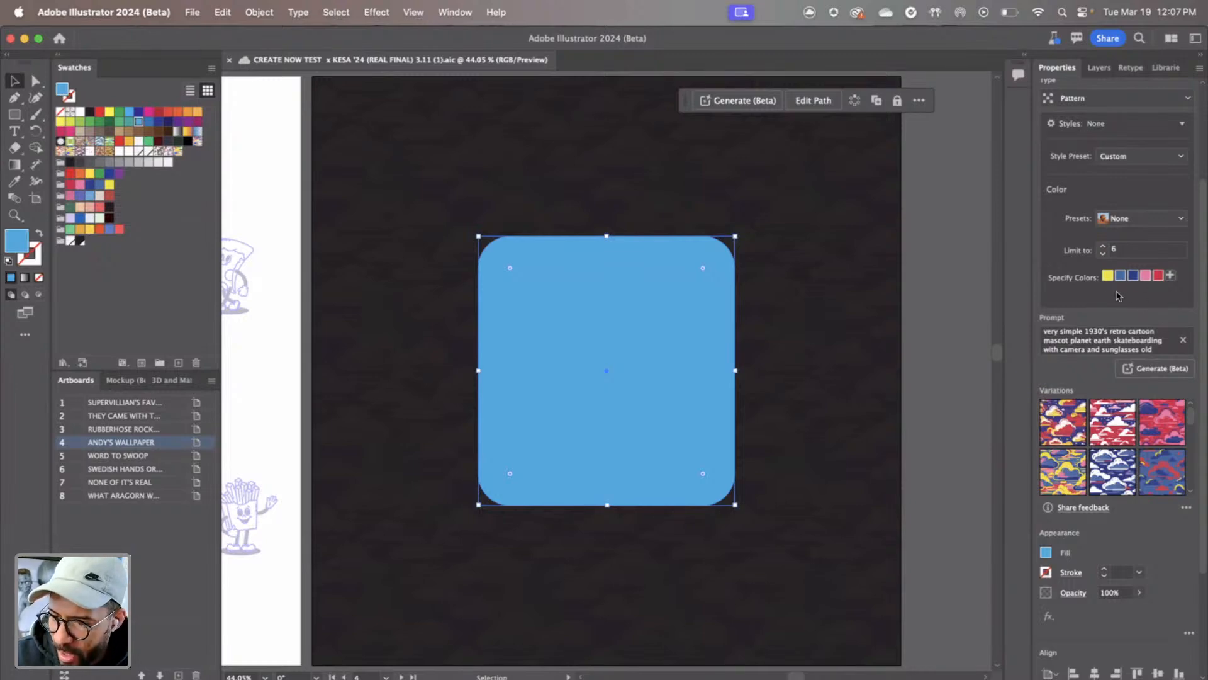
pyautogui.click(1171, 276)
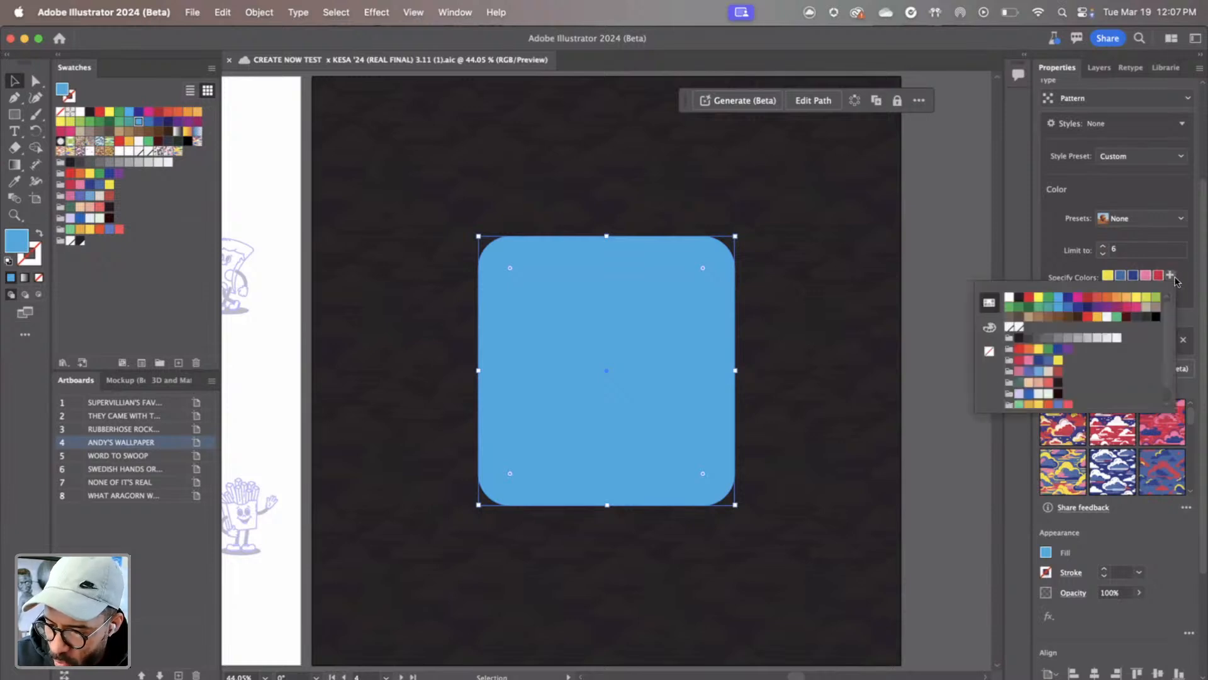
pyautogui.click(1010, 298)
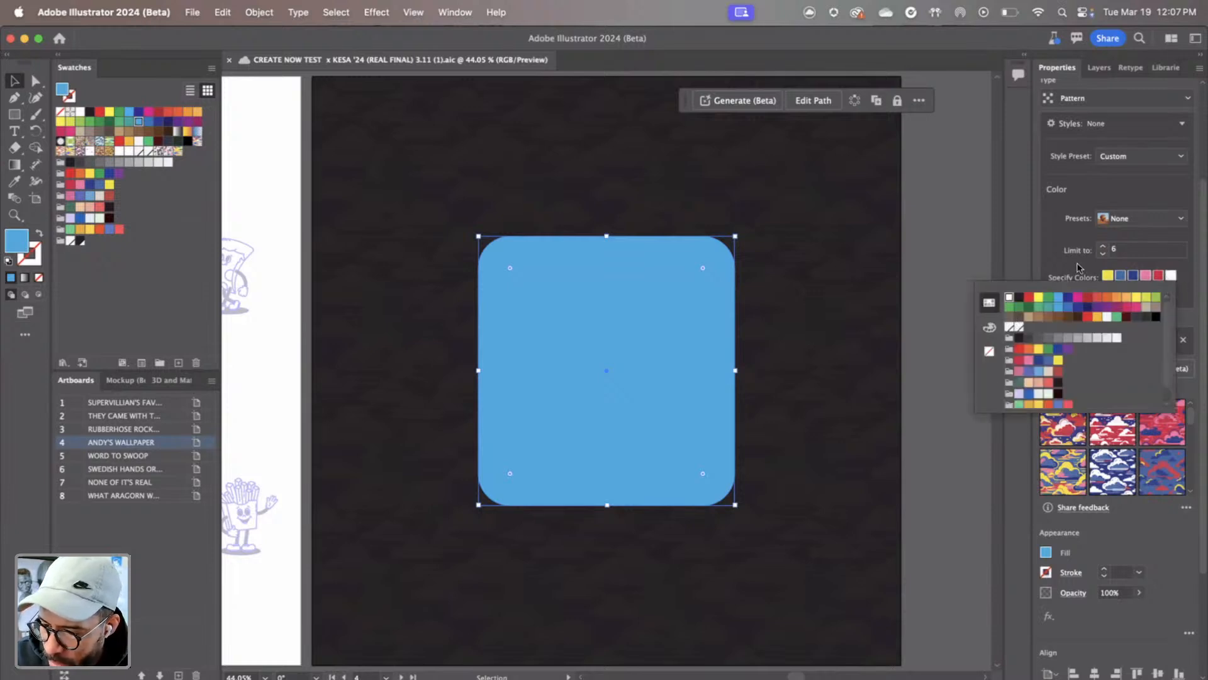
pyautogui.click(1054, 265)
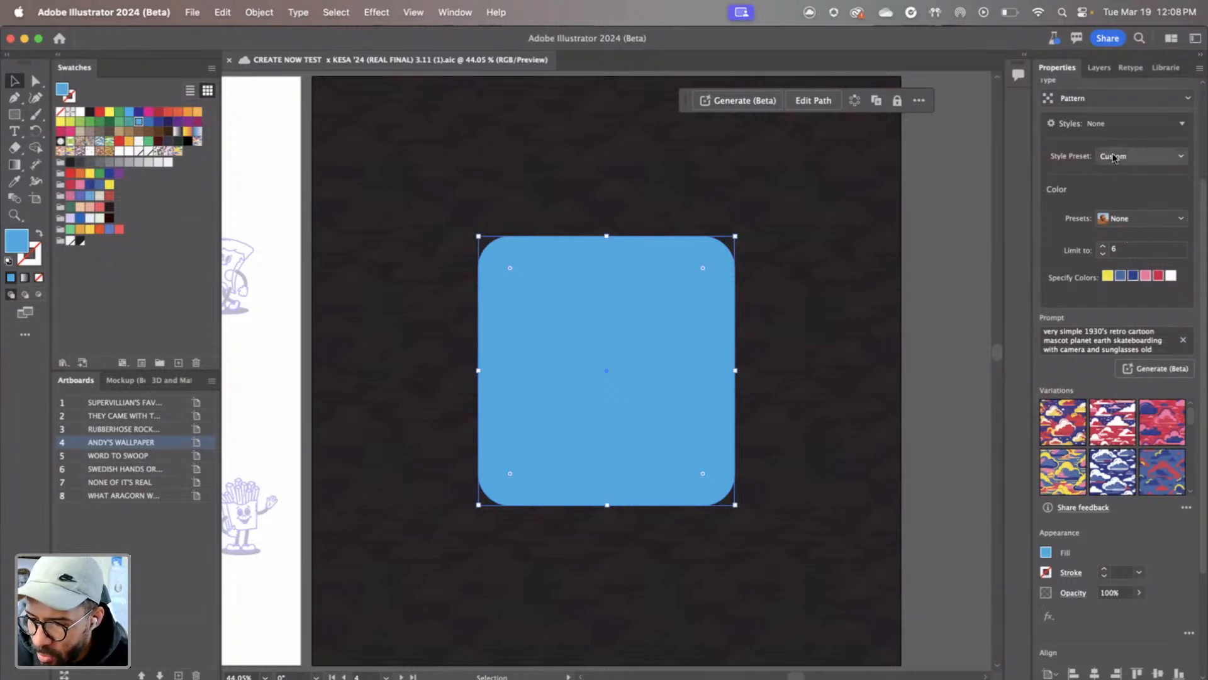
# Replace the pattern prompt with "BOLD CLOUD" and generate the pattern variations
pyautogui.click(1127, 337)
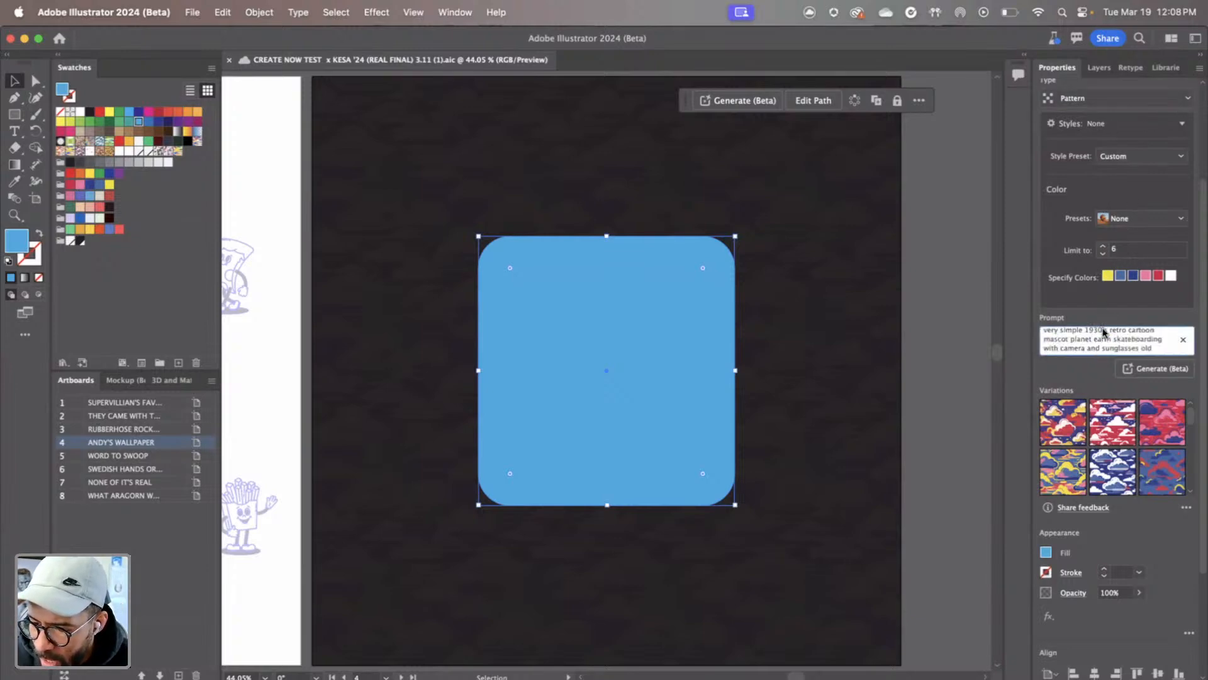
pyautogui.press('BackSpace')
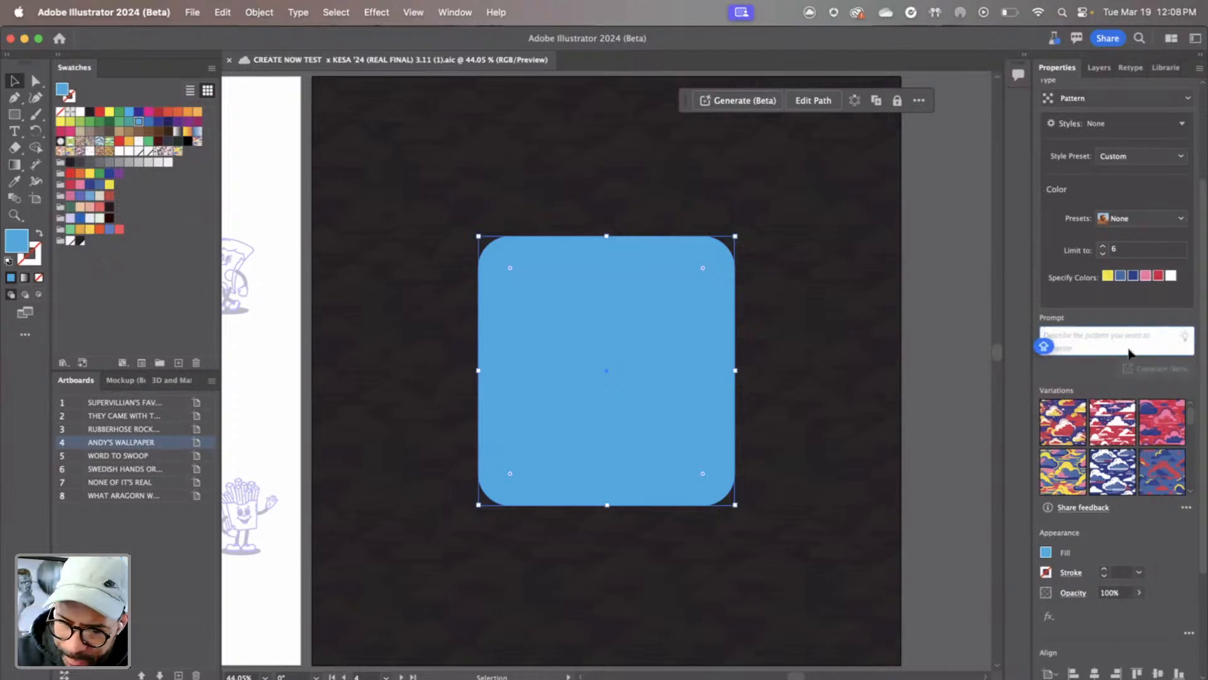
pyautogui.write('B')
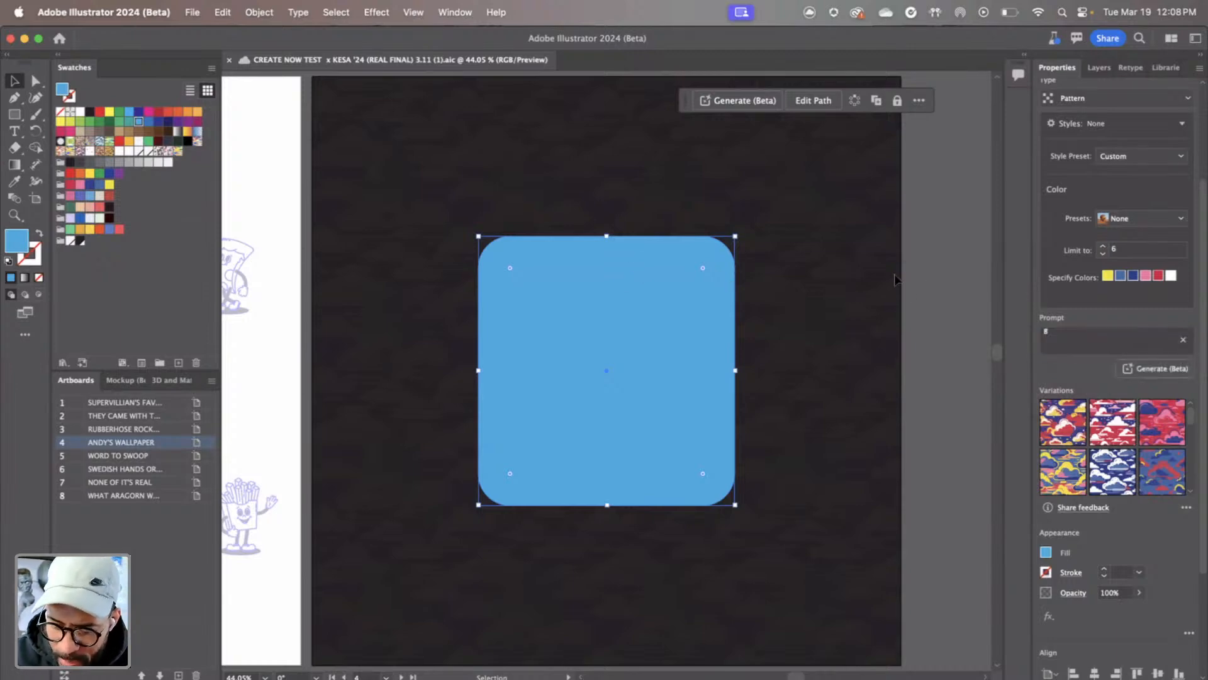
pyautogui.write('ld')
pyautogui.click(1067, 353)
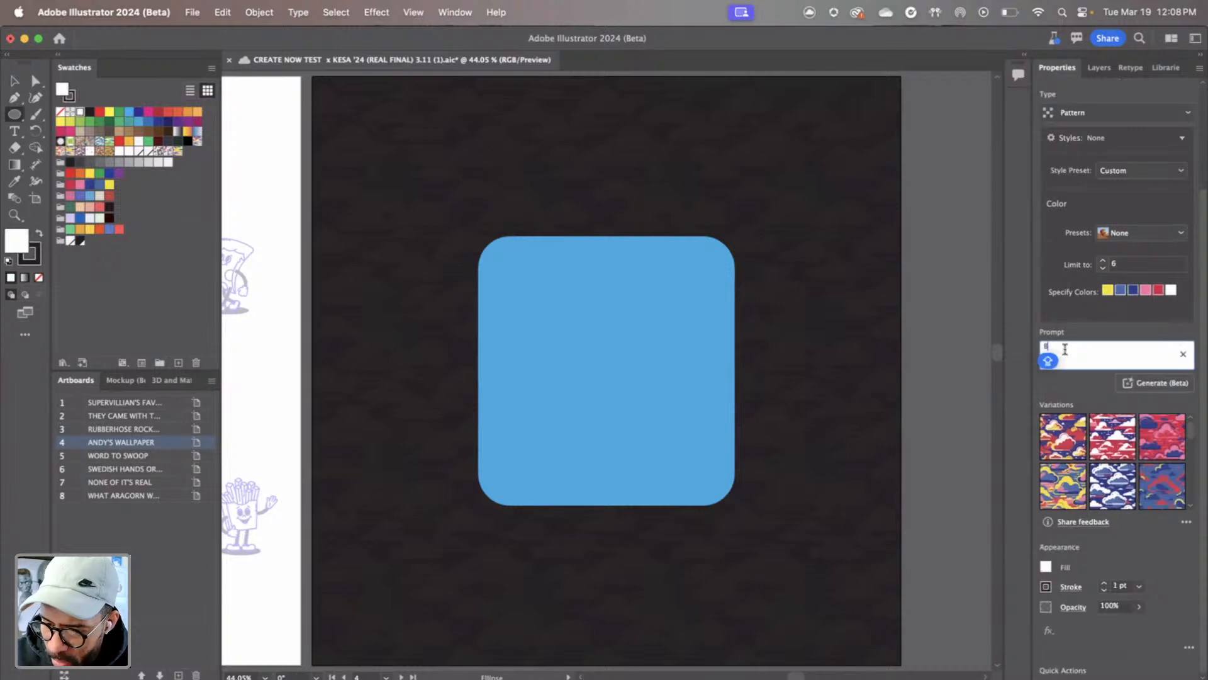
pyautogui.write('F')
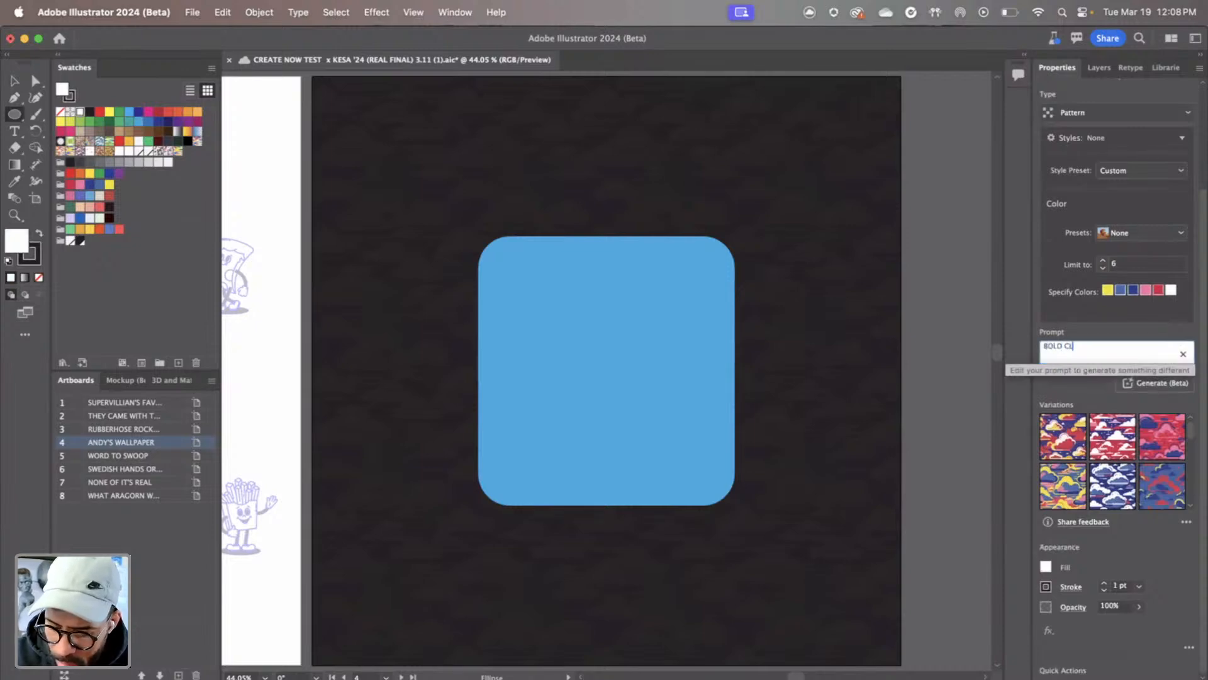
pyautogui.press('Return')
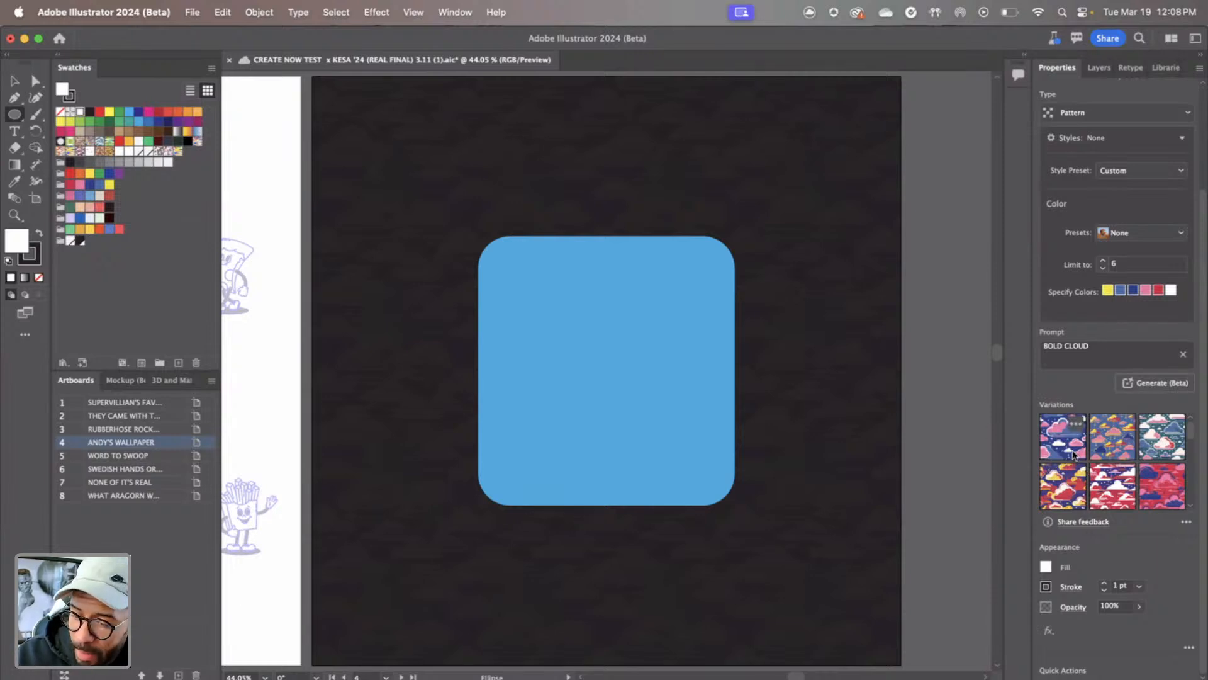
pyautogui.click(1074, 455)
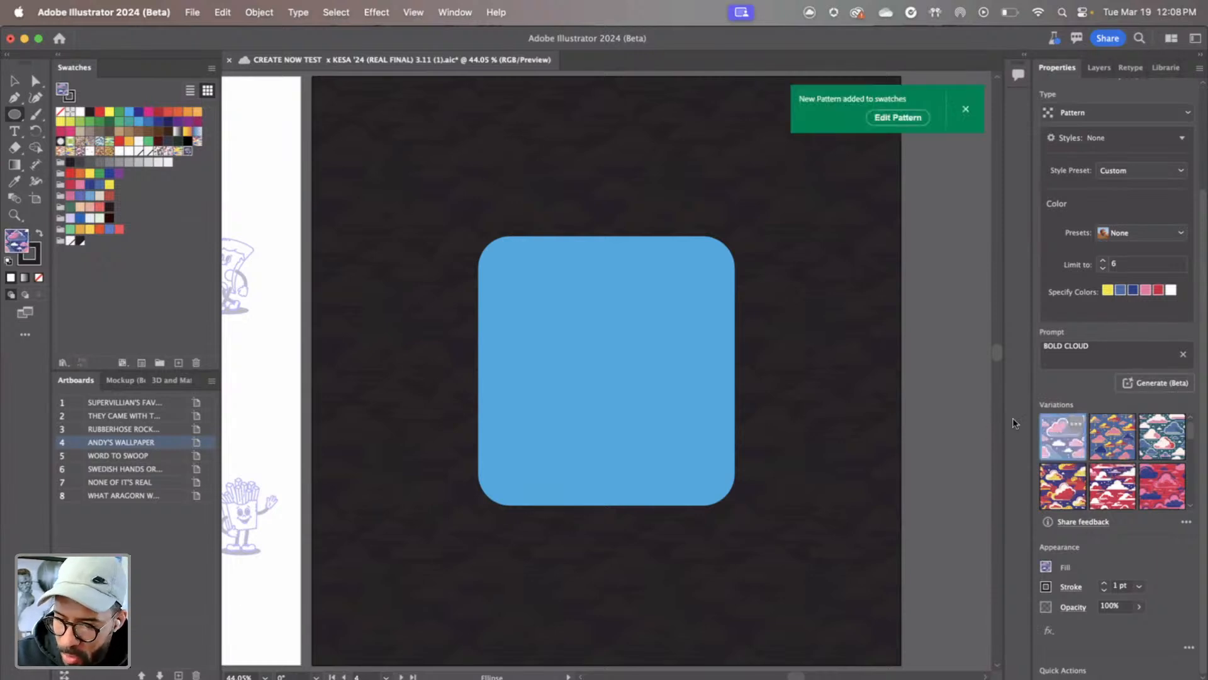
pyautogui.click(526, 368)
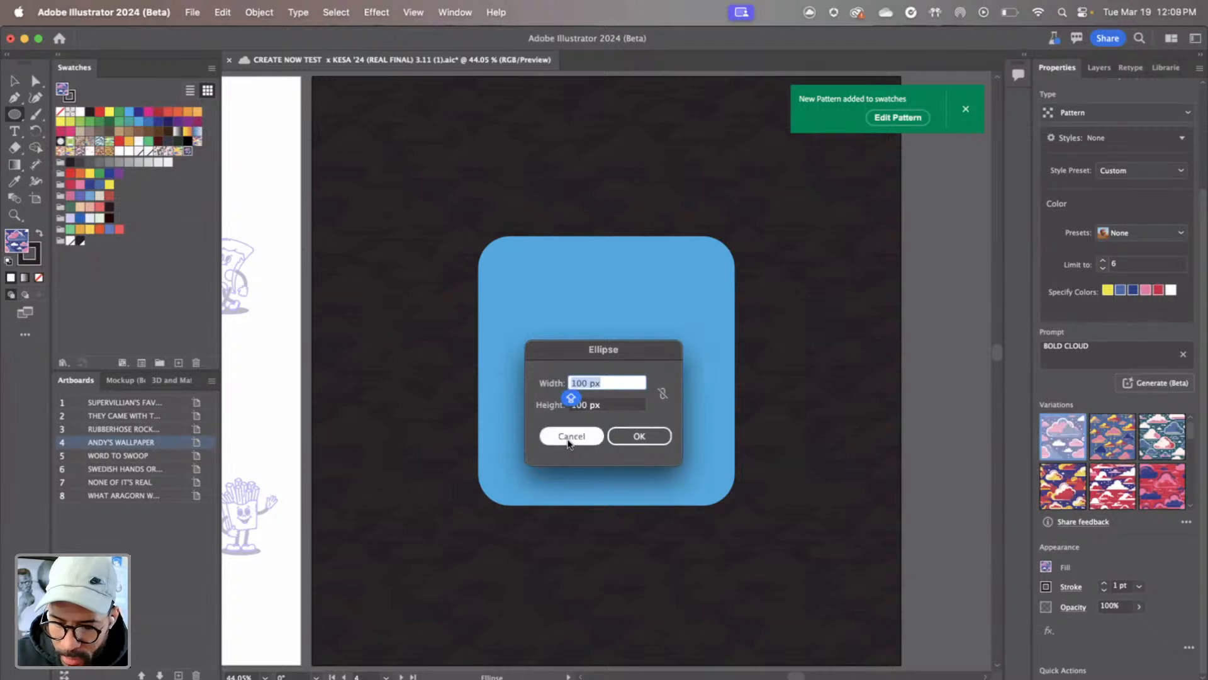
pyautogui.click(570, 435)
# Select the blue rounded square, try the cloud variations on it and settle on the first one, with pink and blue clouds on dark blue
pyautogui.click(12, 80)
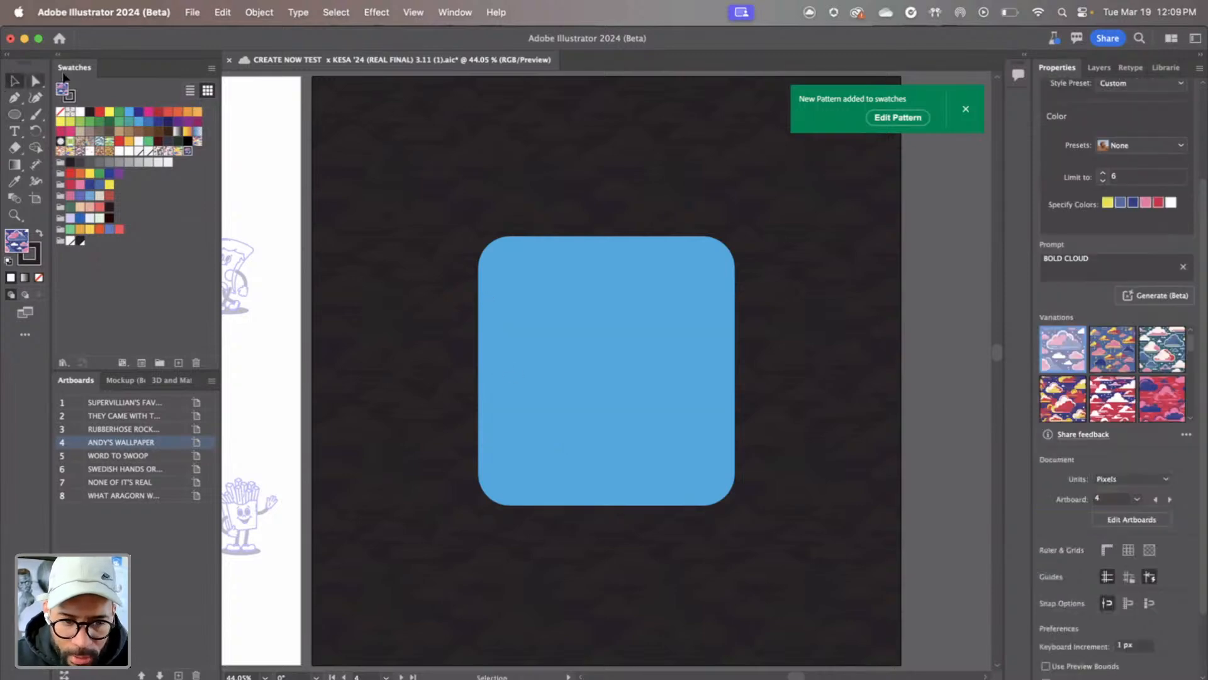
pyautogui.click(569, 317)
pyautogui.click(1130, 450)
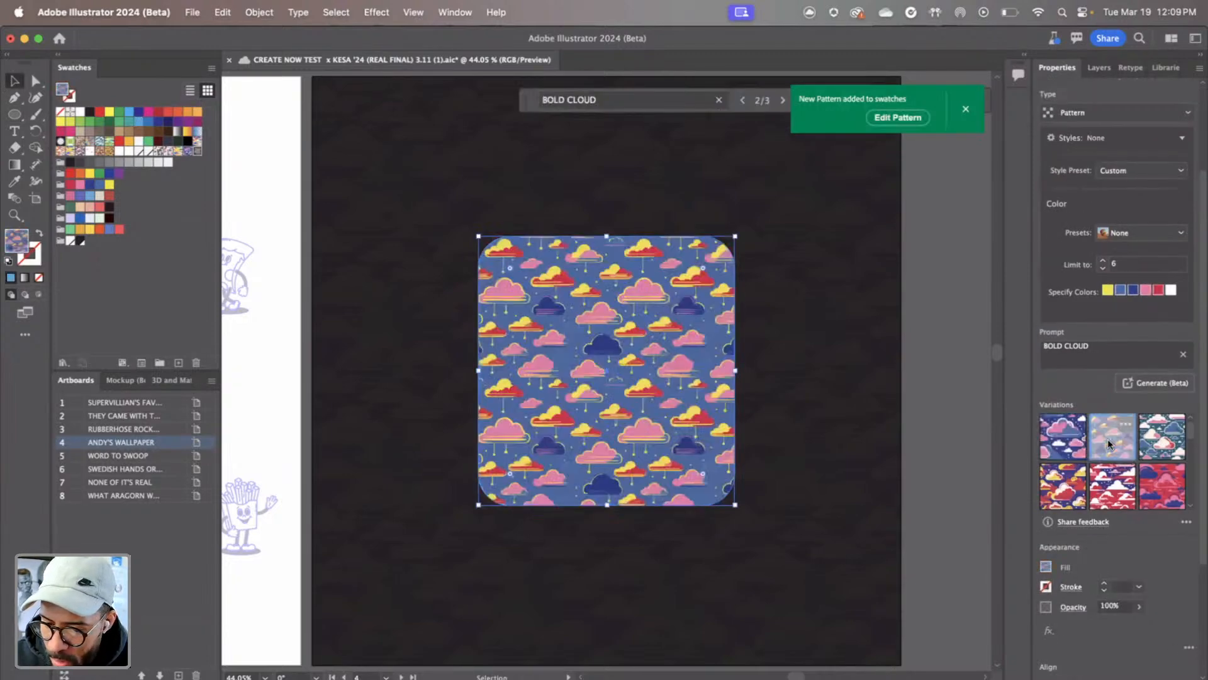
pyautogui.click(1153, 445)
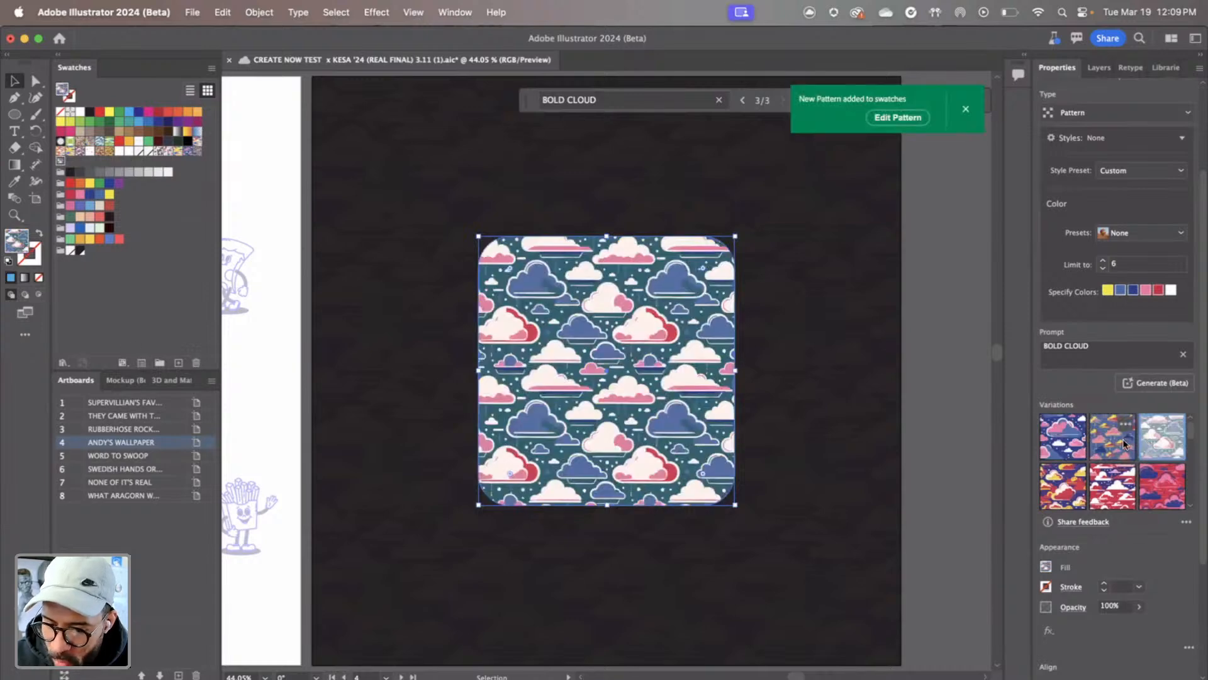
pyautogui.click(1125, 444)
pyautogui.click(1068, 439)
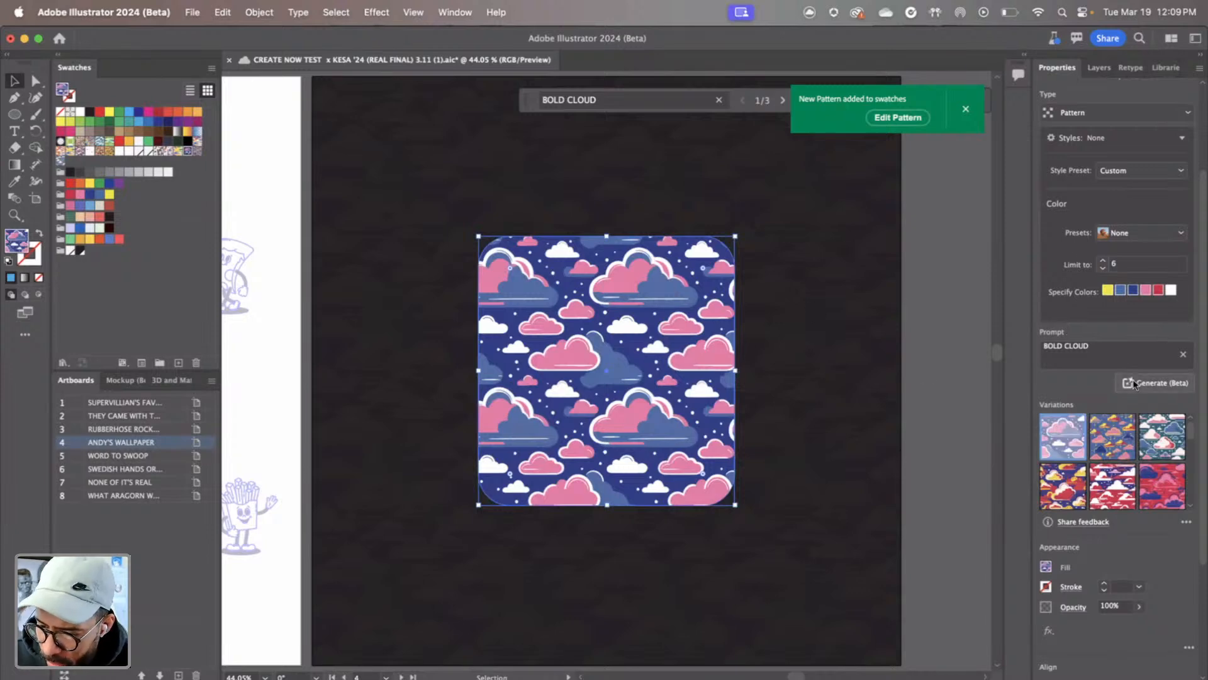
# Open the first cloud variation in pattern editing mode and select the tile's artwork
pyautogui.click(1076, 423)
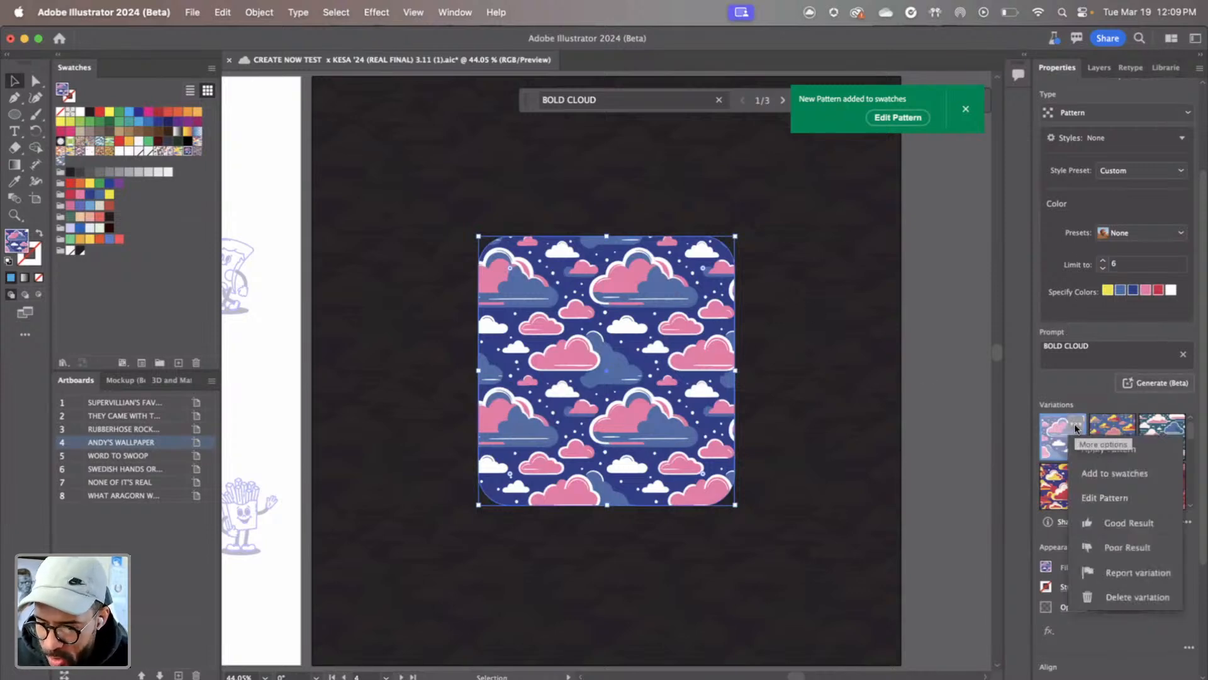
pyautogui.click(1111, 509)
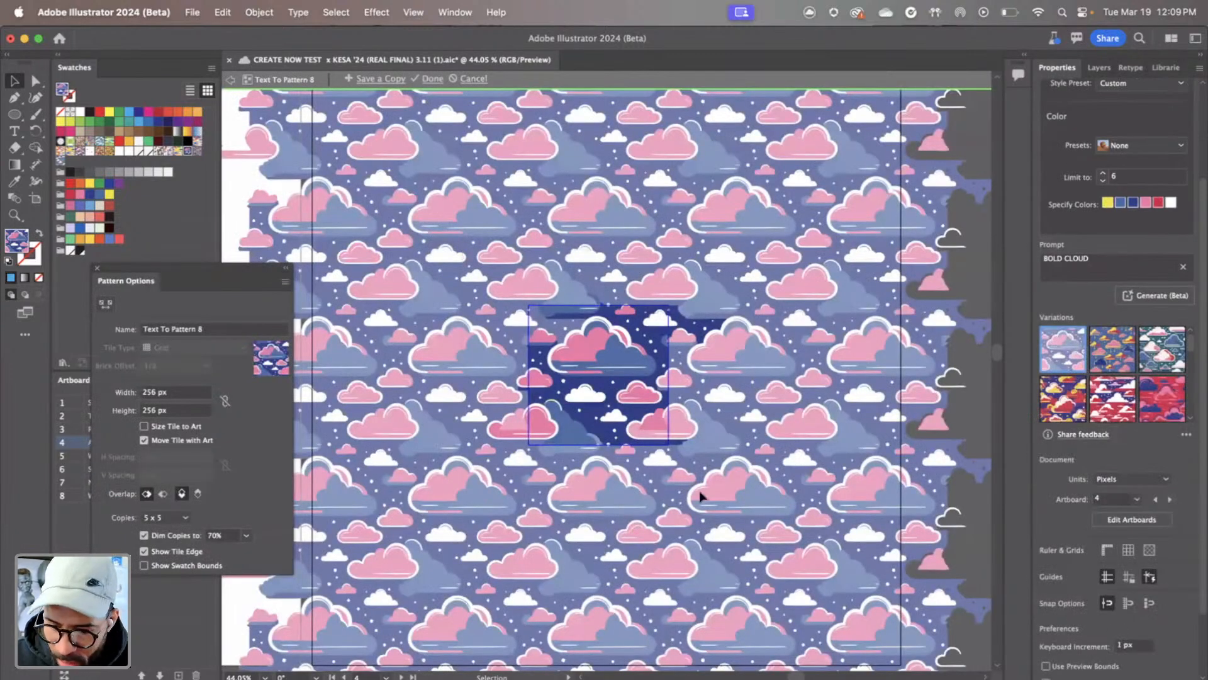
pyautogui.click(672, 441)
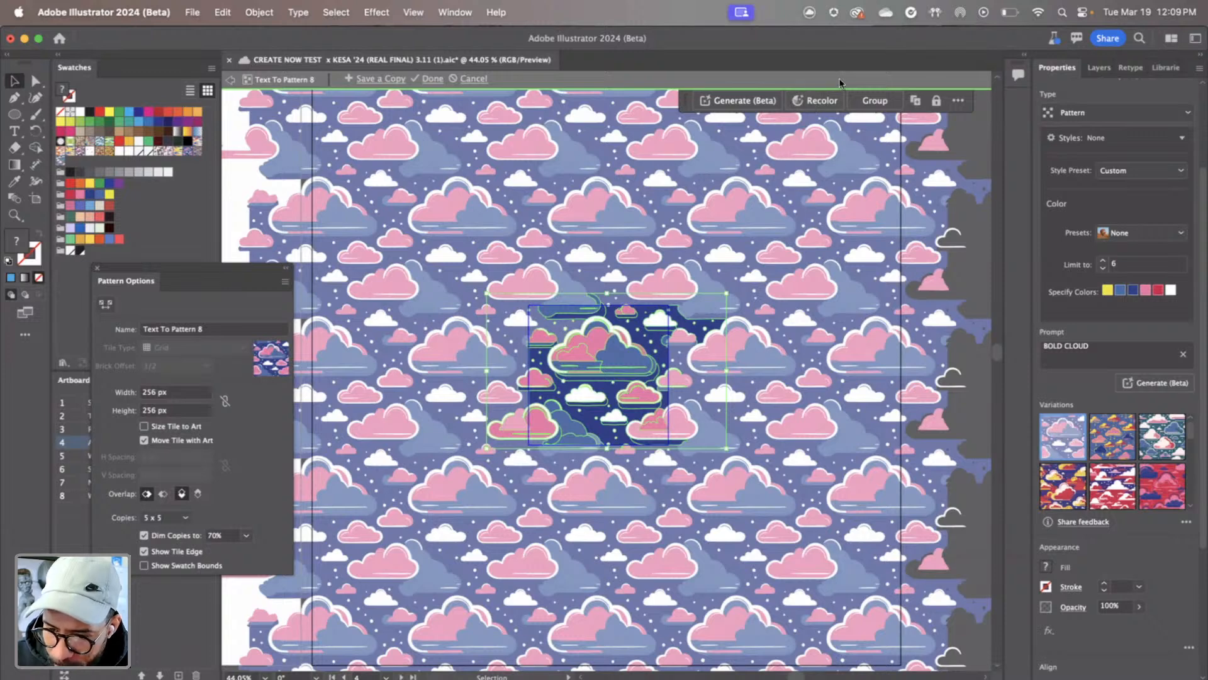
# Recolor the selected cloud artwork with the "Big League Chew" color group
pyautogui.click(811, 102)
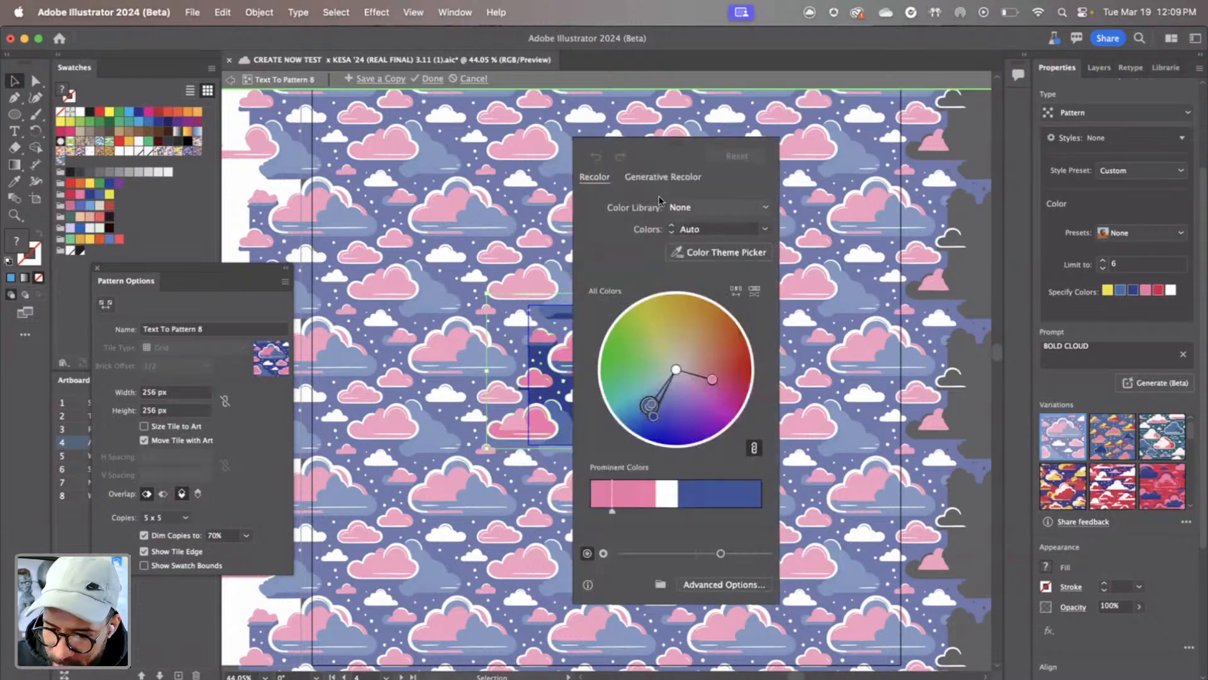
pyautogui.click(766, 209)
pyautogui.moveTo(742, 258)
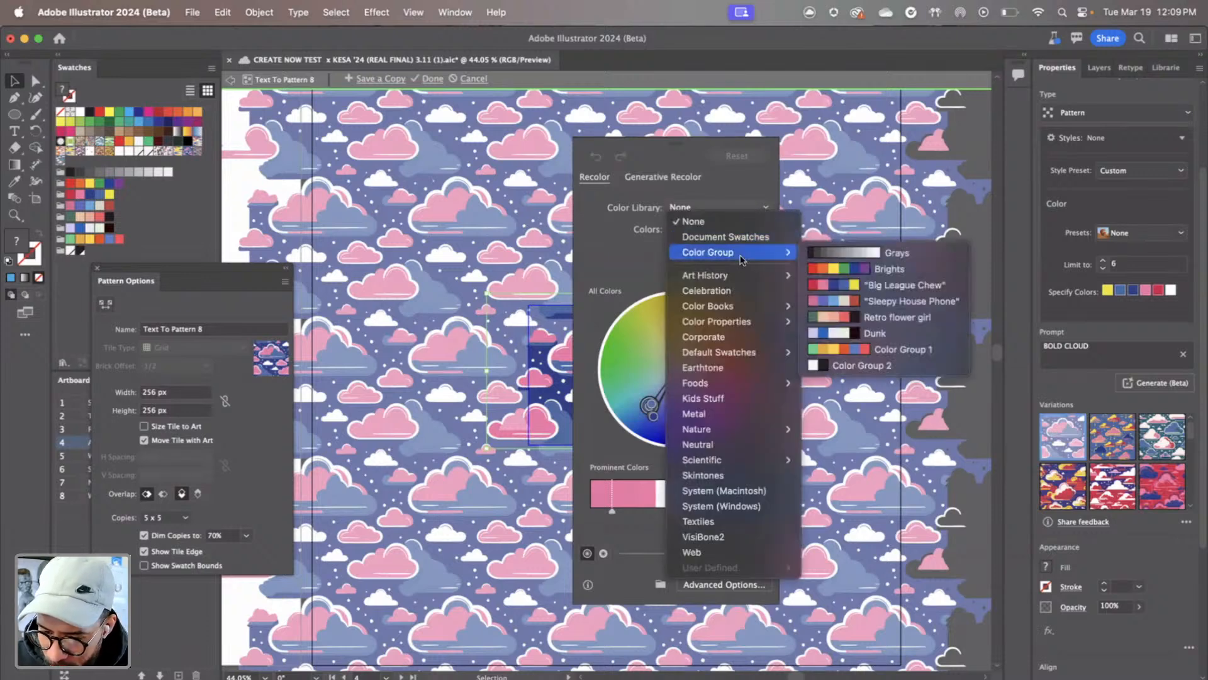
pyautogui.click(890, 286)
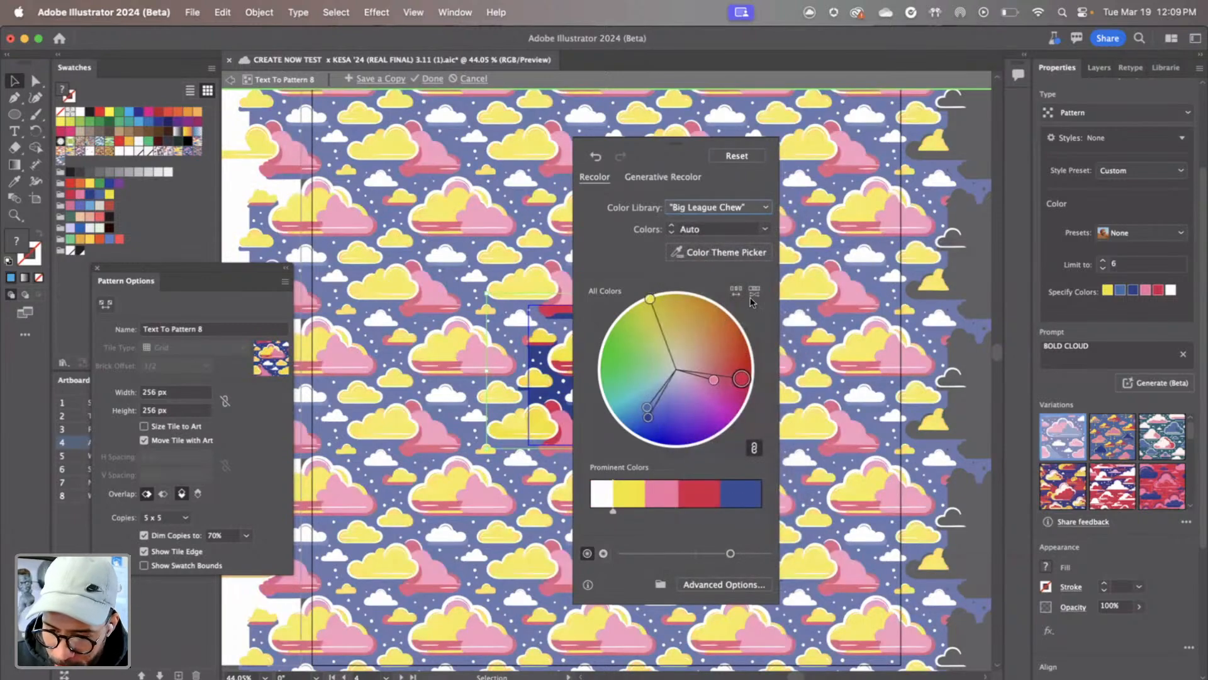
# Shuffle the recolored artwork's color order until the tile has yellow and pink clouds on dark blue
pyautogui.click(733, 292)
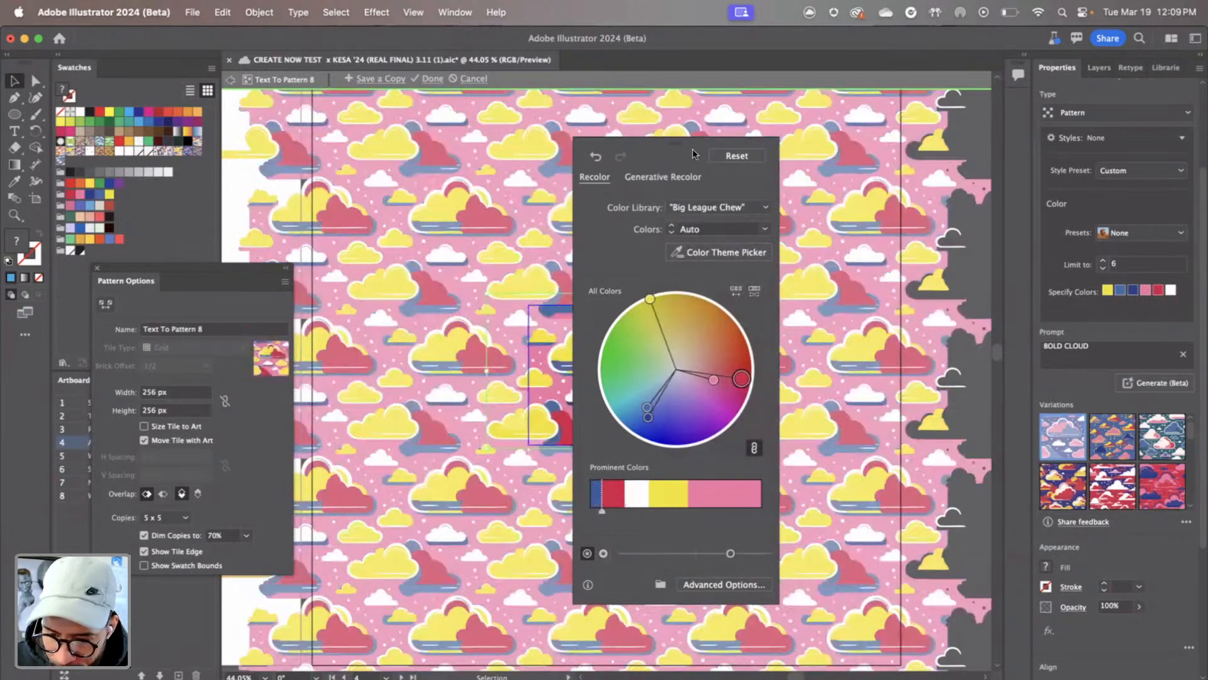
pyautogui.moveTo(714, 153); pyautogui.dragTo(927, 116)
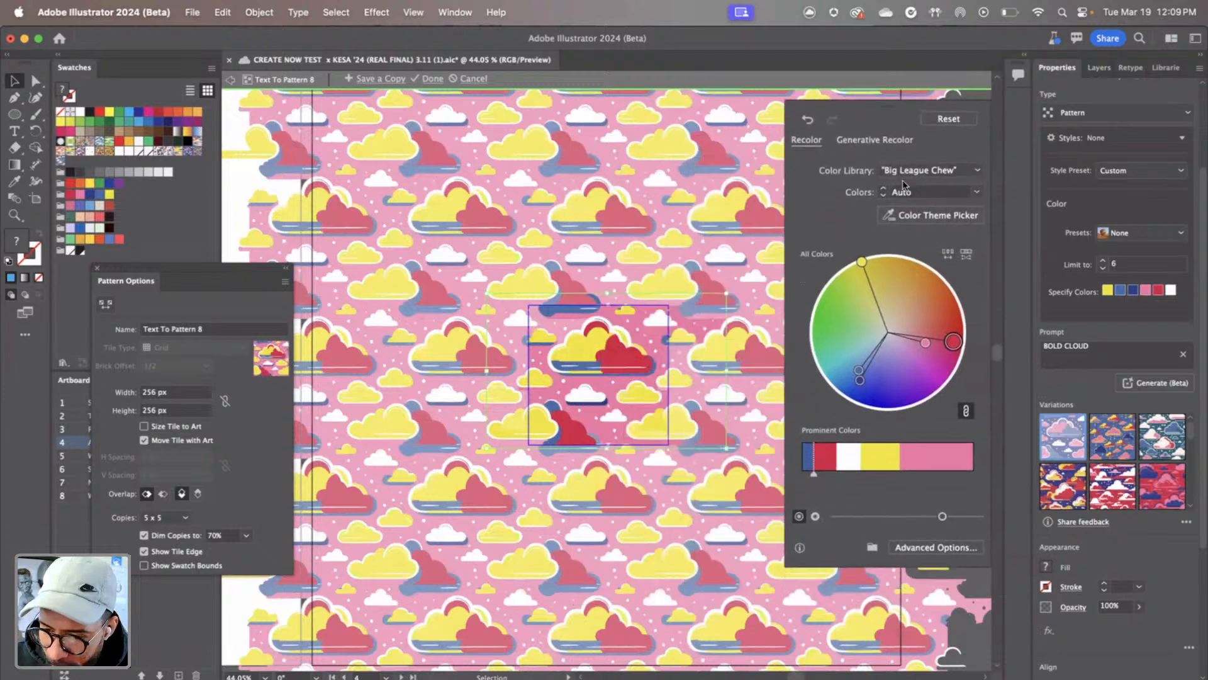
pyautogui.click(947, 254)
pyautogui.click(948, 254)
pyautogui.click(947, 255)
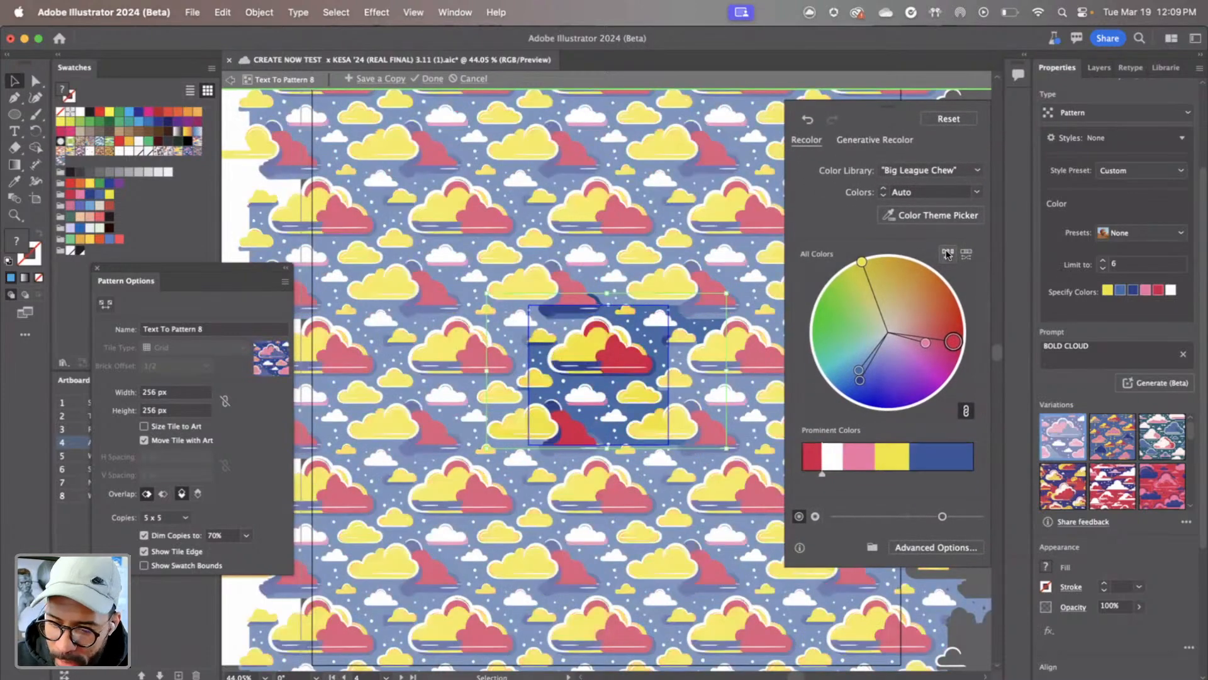
pyautogui.click(947, 255)
pyautogui.click(948, 254)
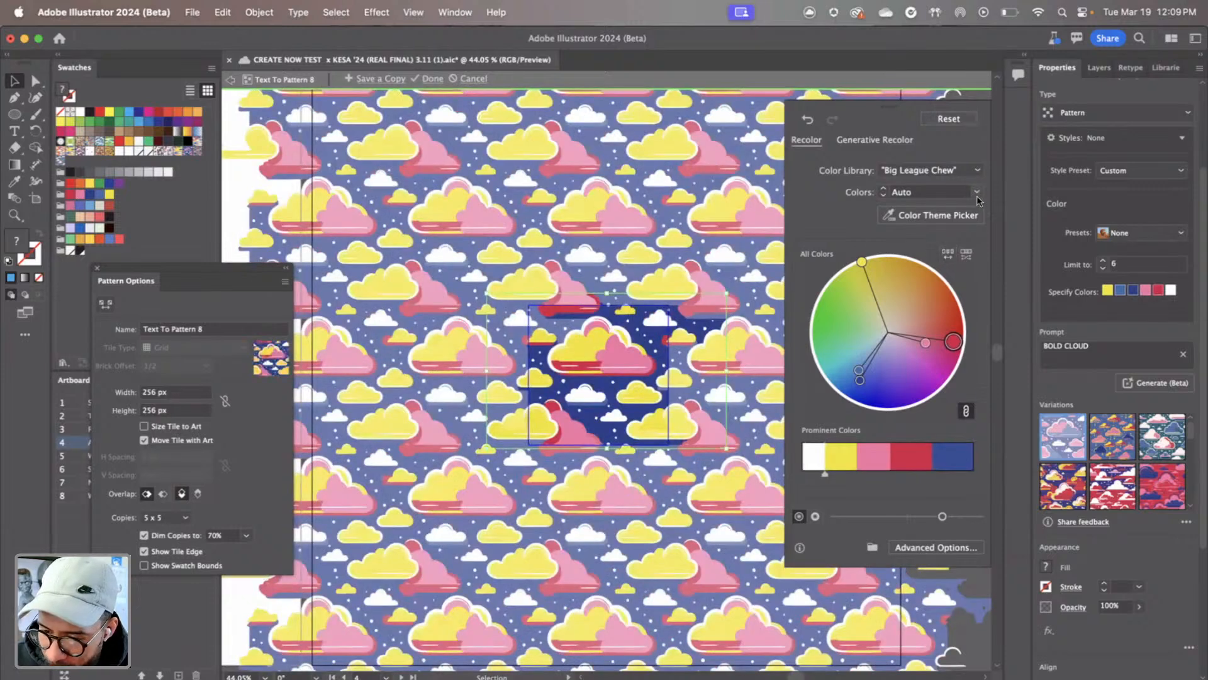
# Switch to Generative Recolor and enter the prompt "HYPER PRIMARY"
pyautogui.click(883, 141)
pyautogui.click(856, 199)
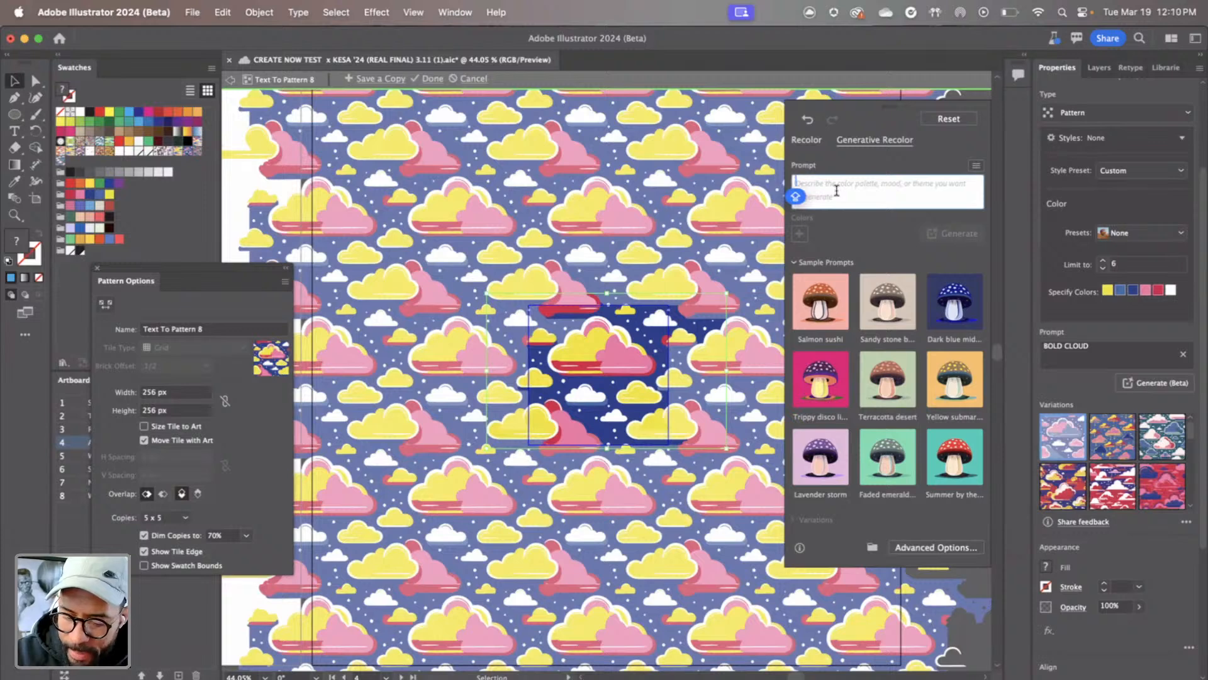
pyautogui.write('HYPER')
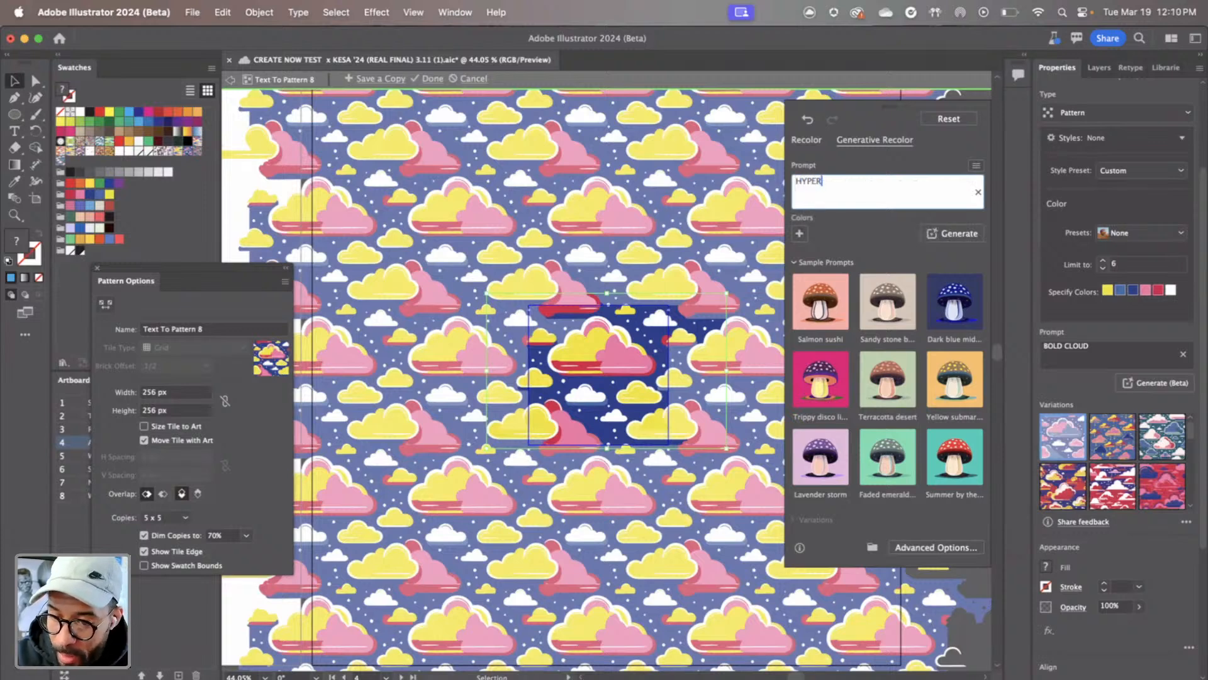
pyautogui.write(' PRIMARY')
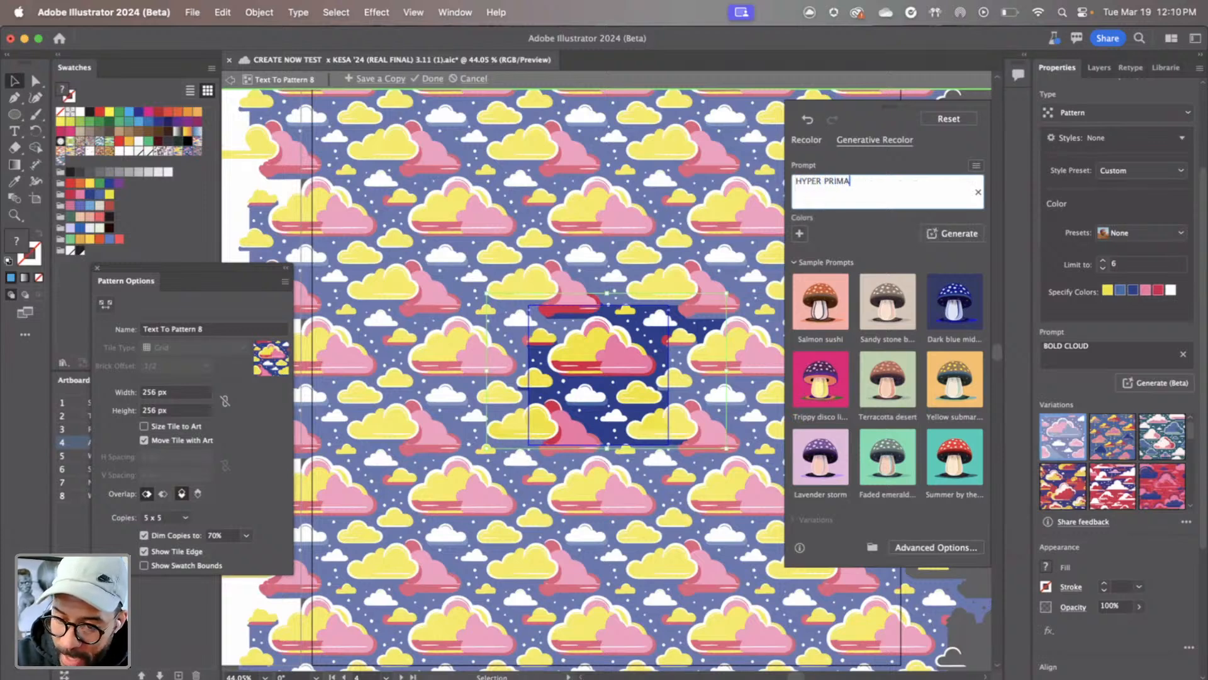
# Add yellow, pink and white as guide colors for the generative recolor prompt
pyautogui.click(803, 233)
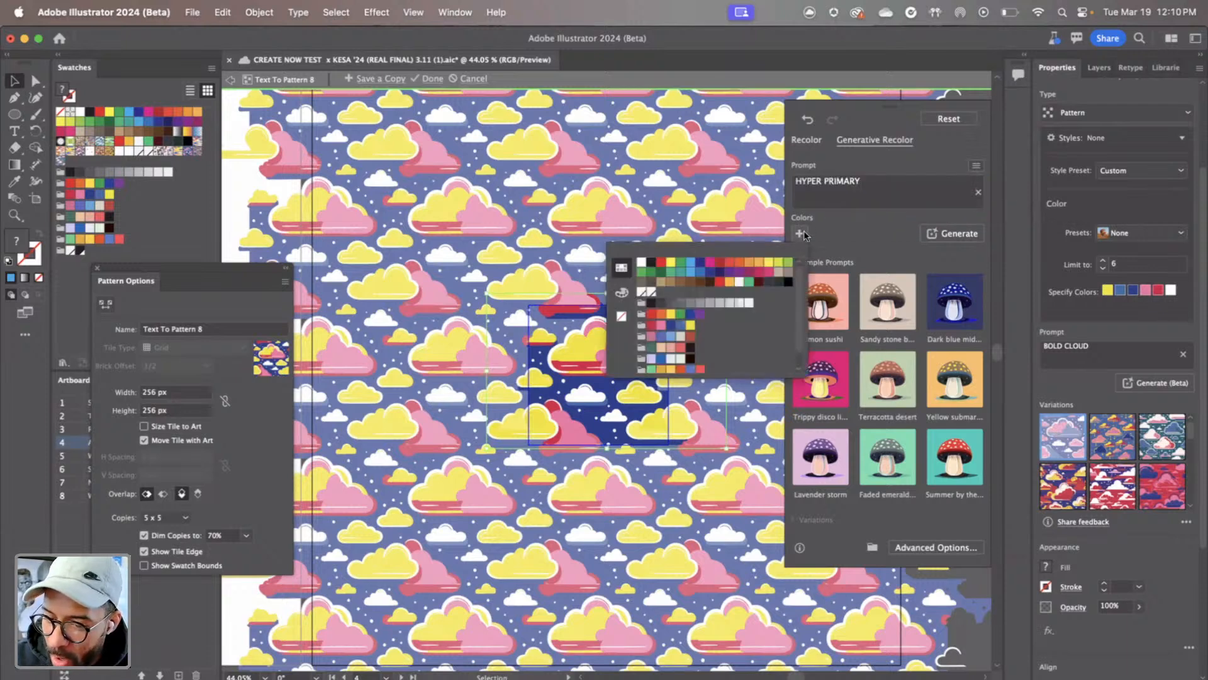
pyautogui.click(691, 328)
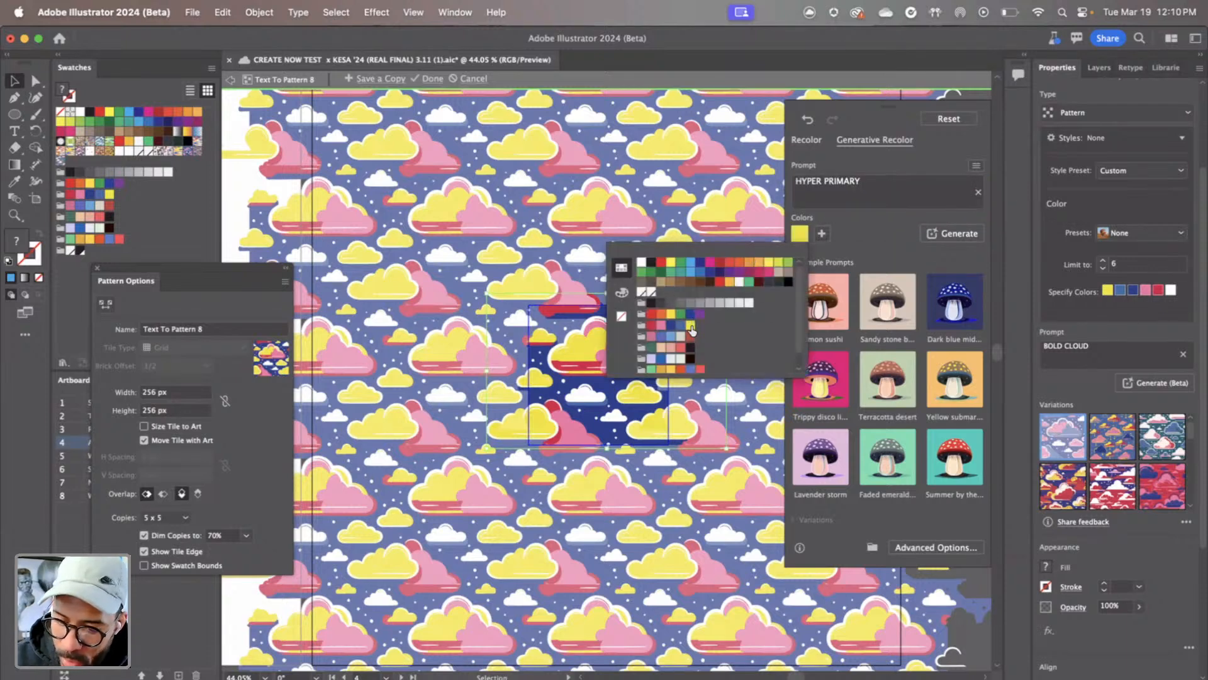
pyautogui.click(822, 235)
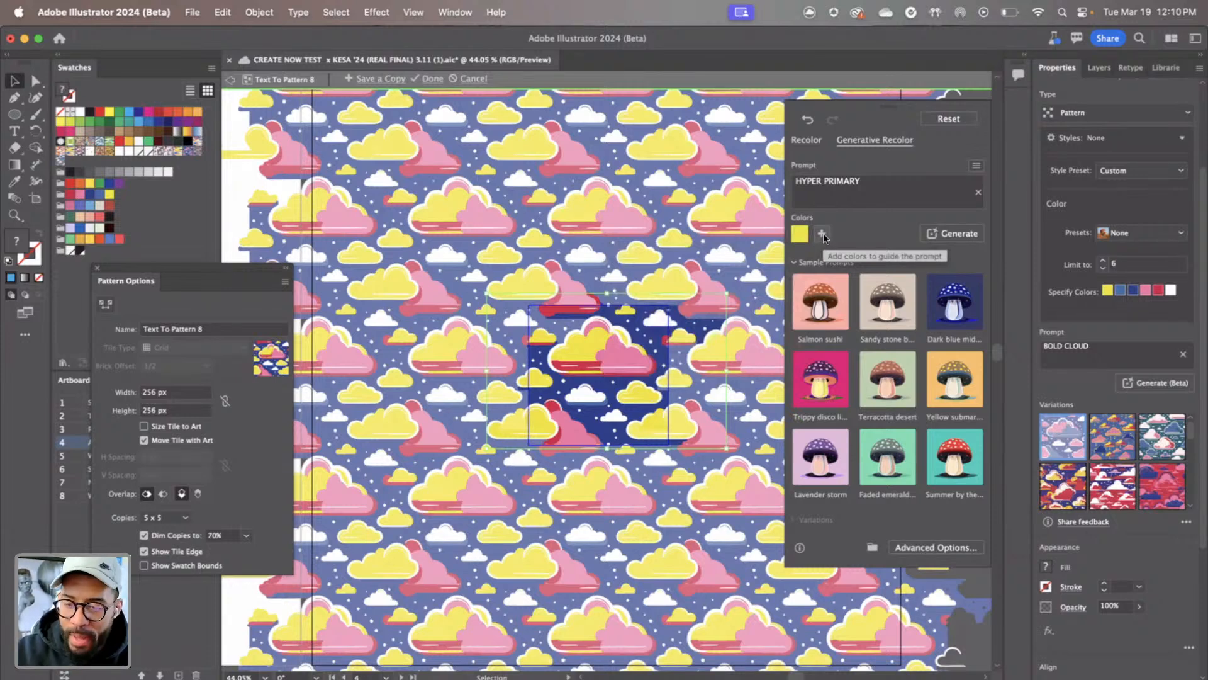
pyautogui.click(823, 233)
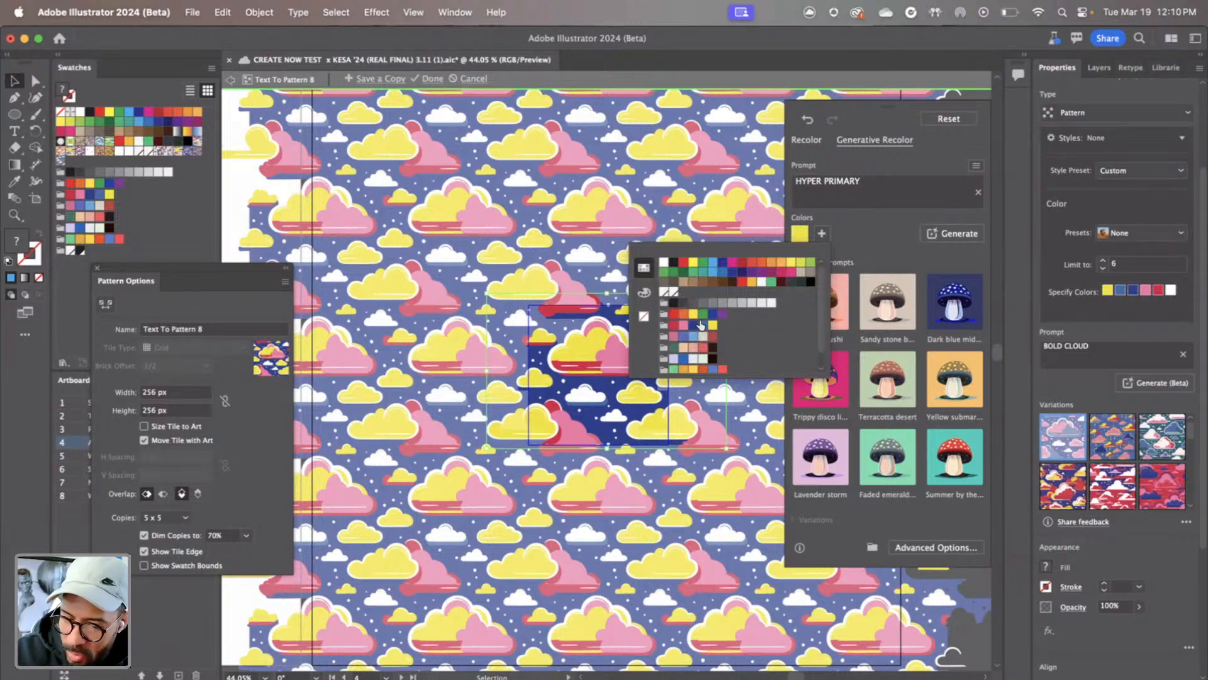
pyautogui.click(684, 326)
pyautogui.click(844, 234)
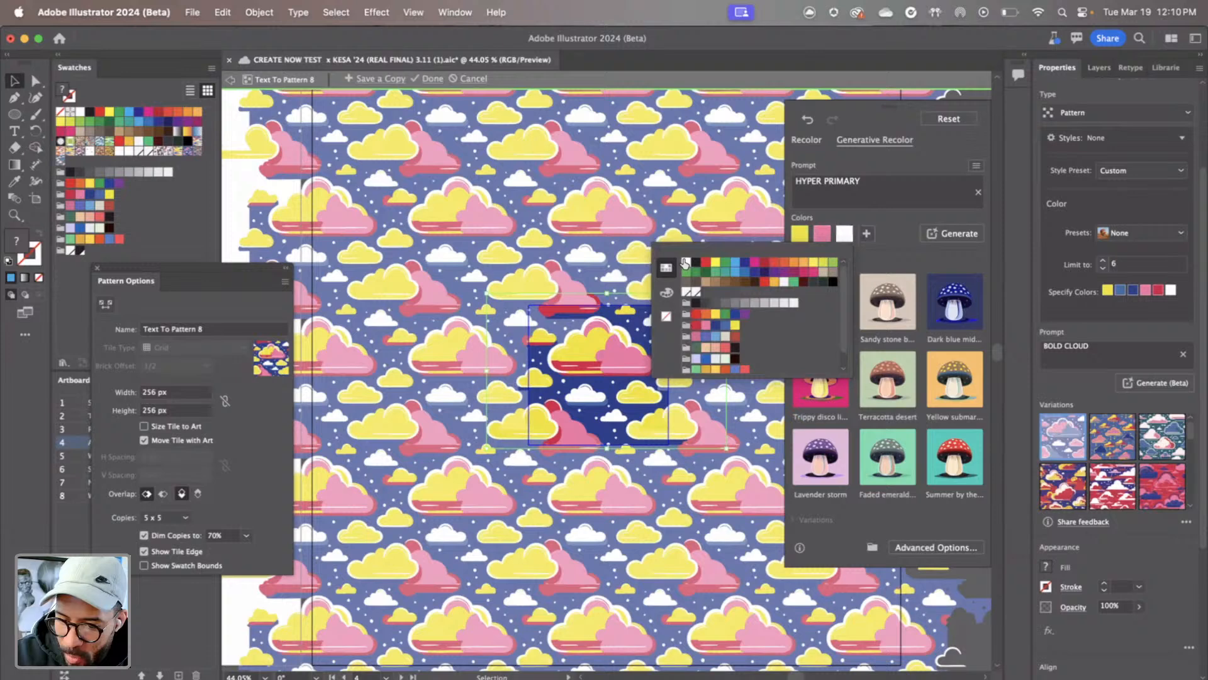
# Add medium blue and dark blue to the generative recolor's guide colors
pyautogui.click(879, 244)
pyautogui.click(867, 235)
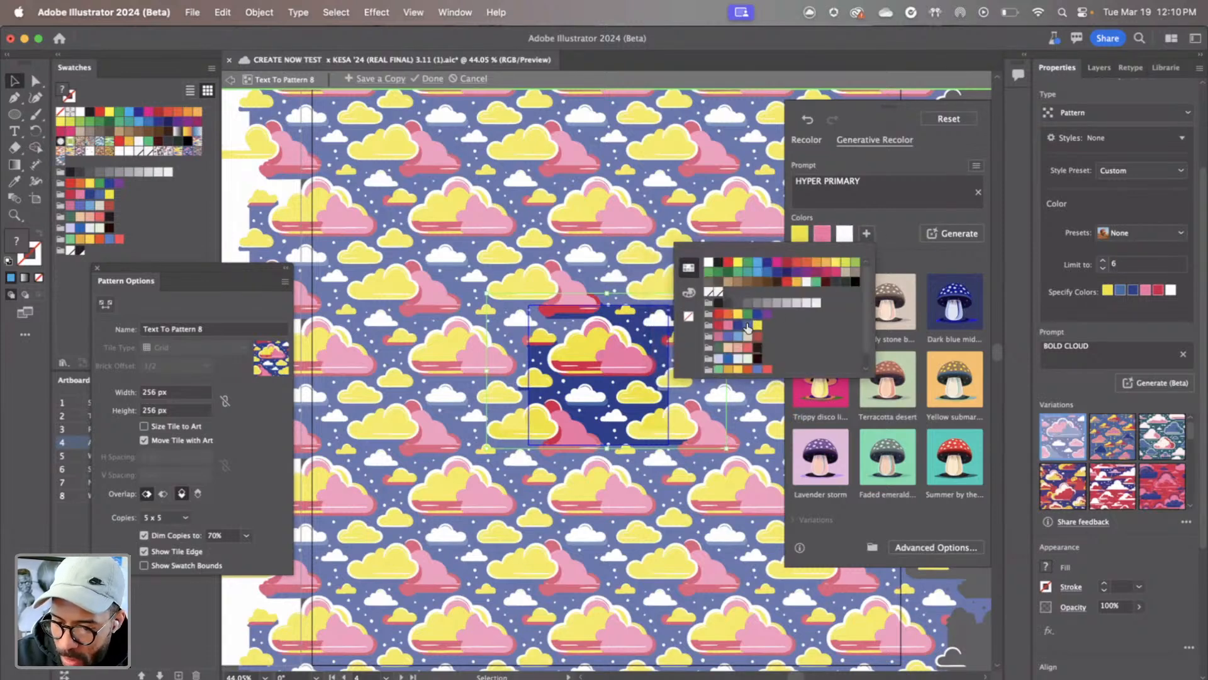
pyautogui.click(746, 324)
pyautogui.click(909, 239)
pyautogui.click(889, 235)
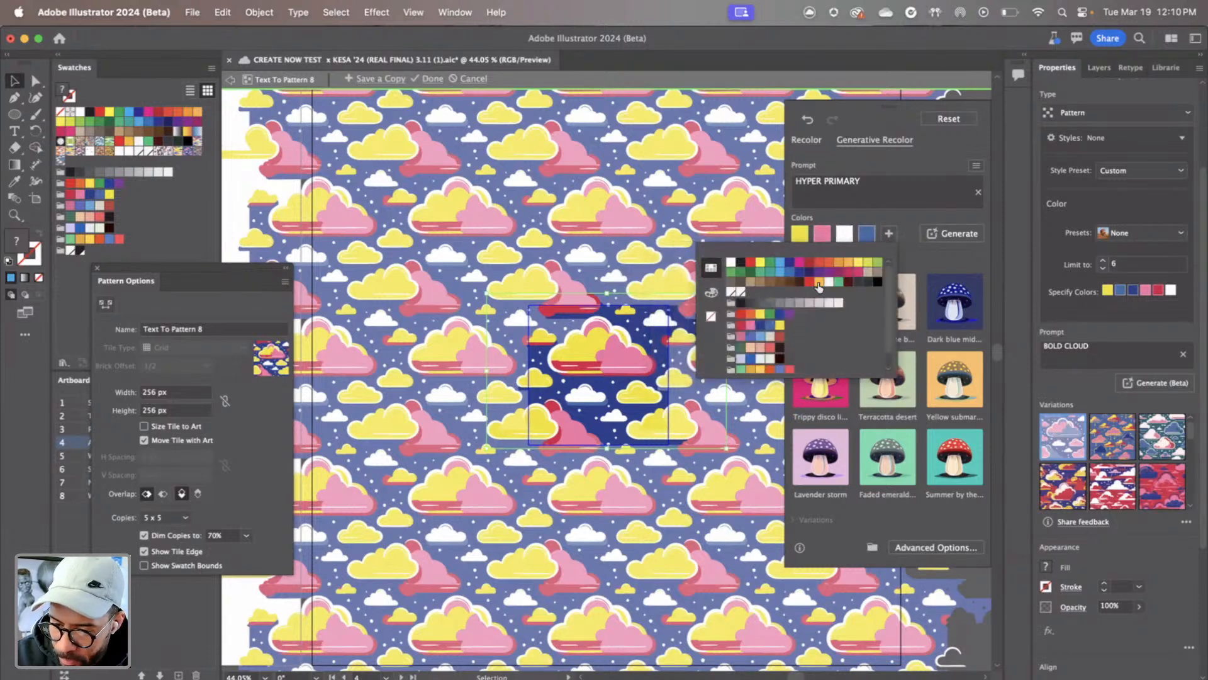
pyautogui.click(760, 325)
pyautogui.click(915, 244)
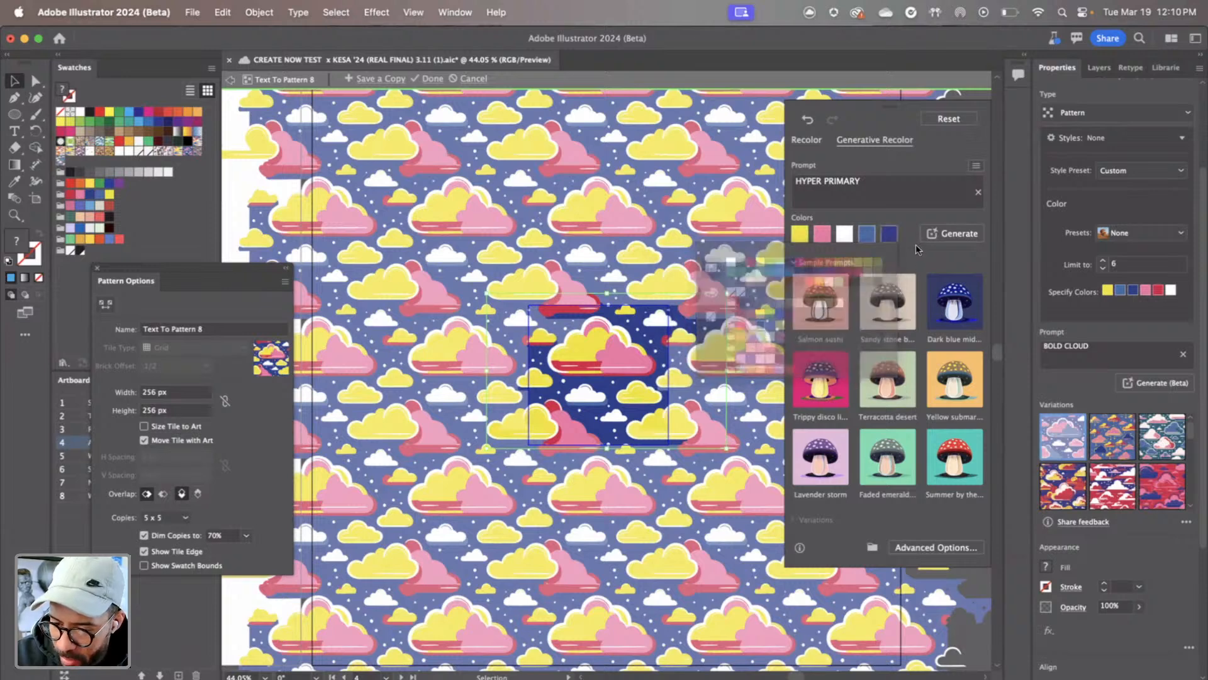
# Generate the recolor variations and apply the first one to the cloud pattern
pyautogui.click(953, 234)
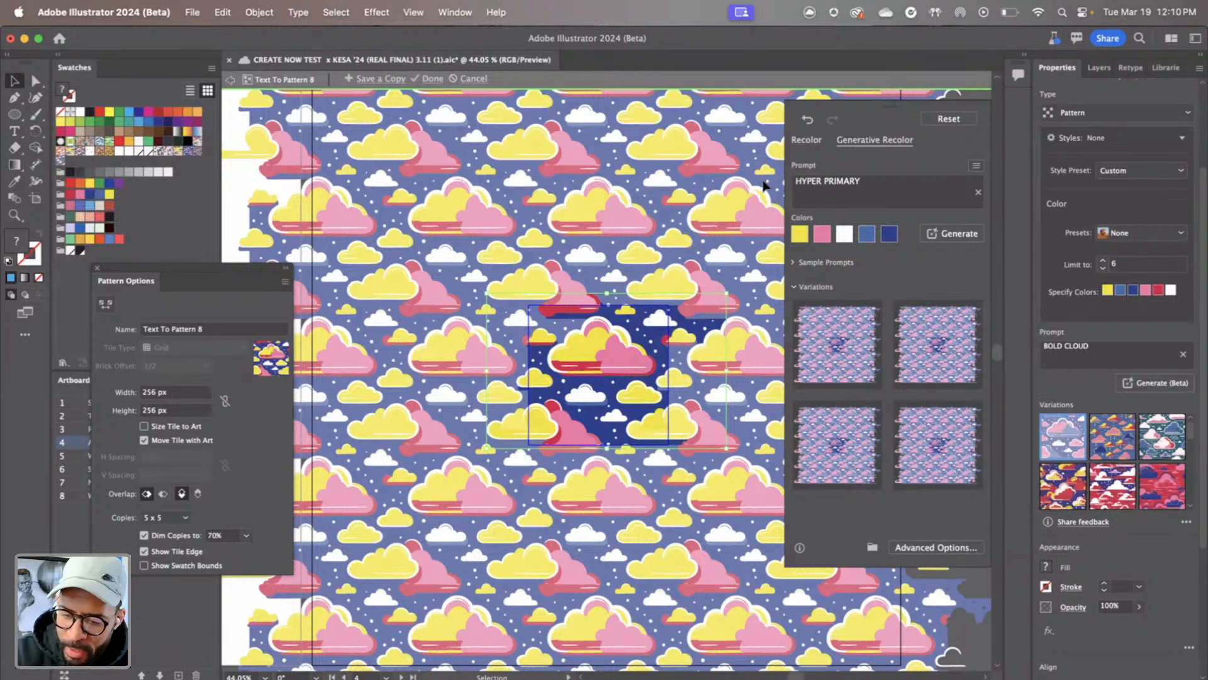
pyautogui.click(837, 342)
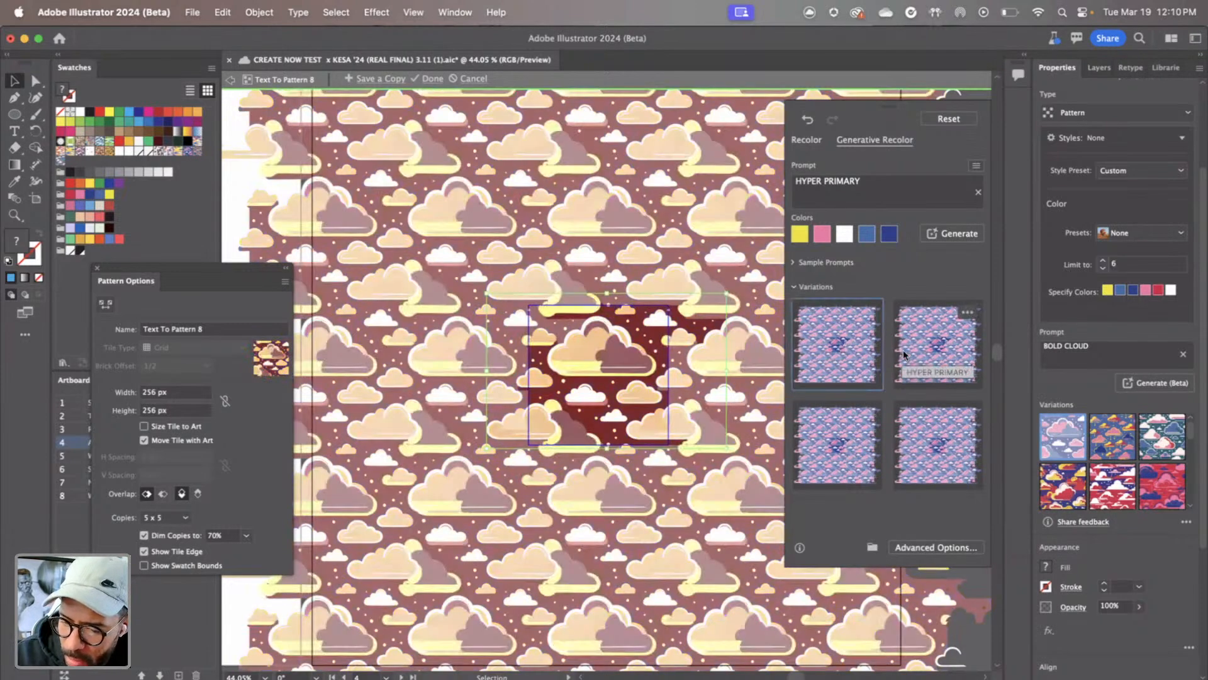
# Compare the four "HYPER PRIMARY" variations on the cloud pattern and apply the third one
pyautogui.click(904, 350)
pyautogui.click(934, 454)
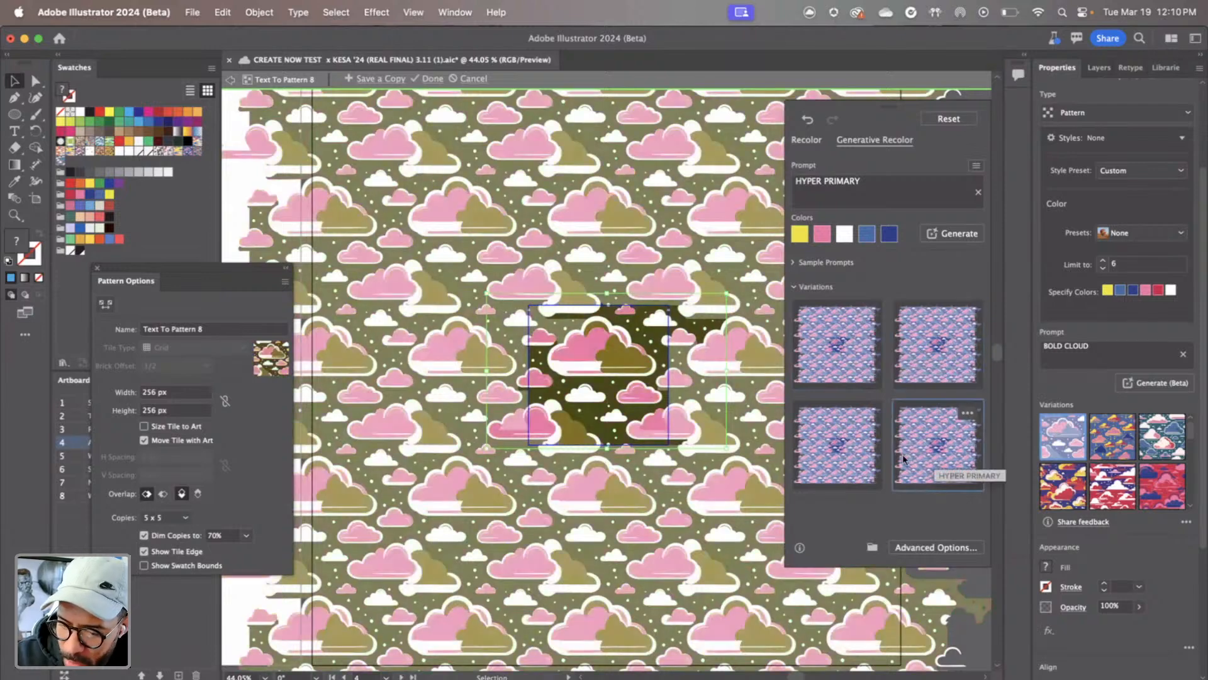
pyautogui.click(829, 365)
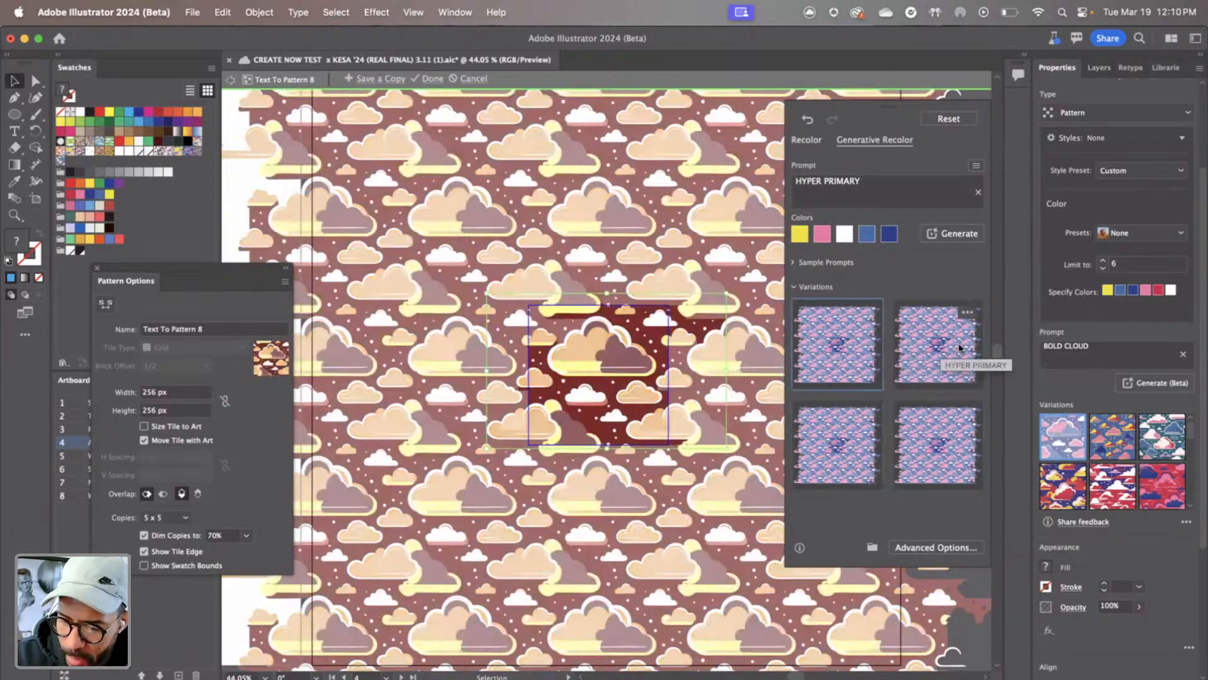
pyautogui.click(957, 343)
pyautogui.click(924, 438)
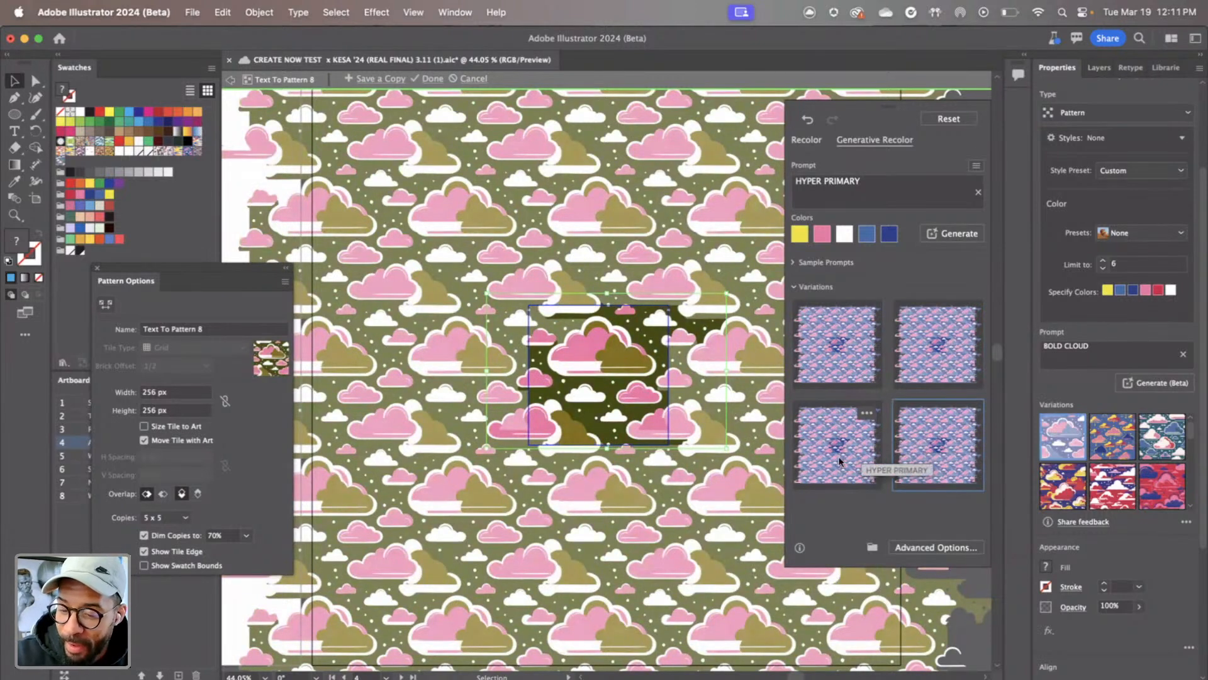
pyautogui.click(860, 458)
pyautogui.click(824, 374)
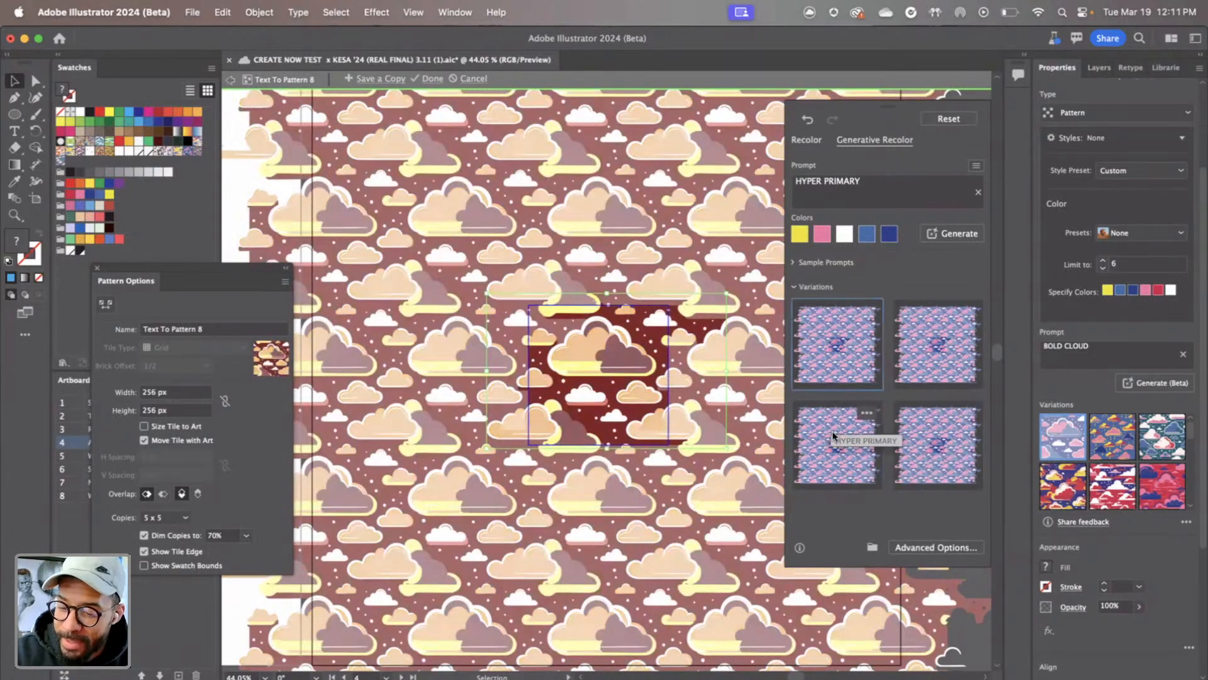
pyautogui.click(832, 429)
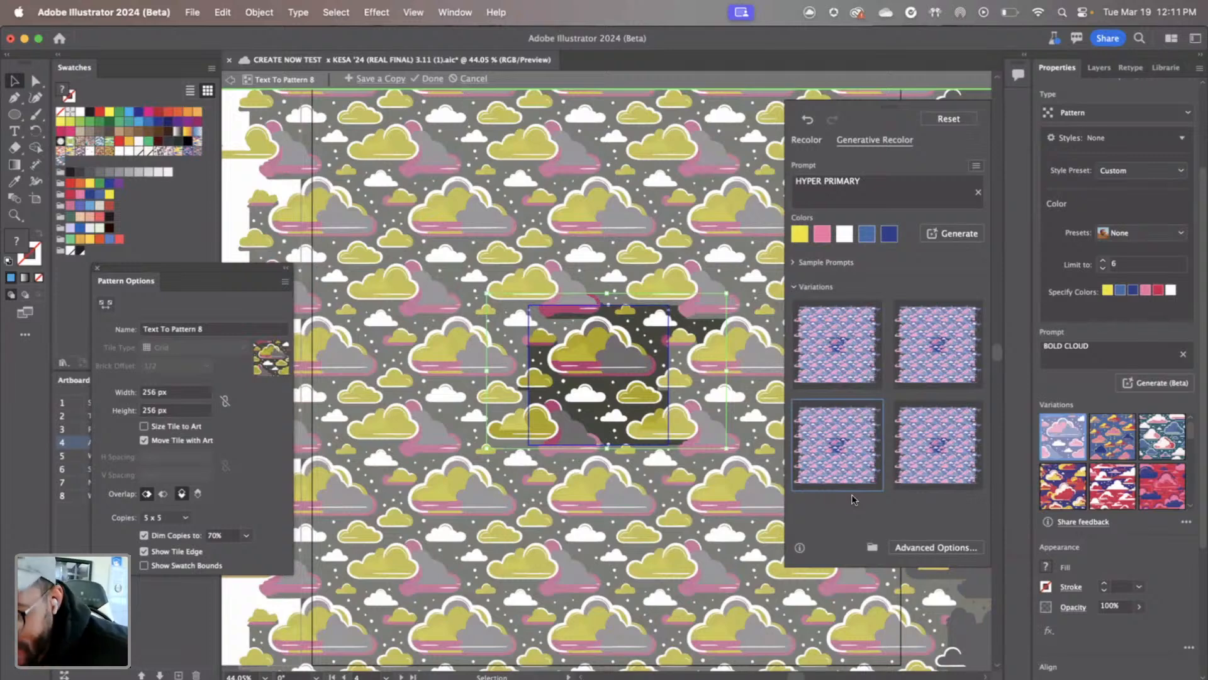
# Return to the standard Recolor options and limit the pattern's colors to the "Big League Chew" color group
pyautogui.click(805, 141)
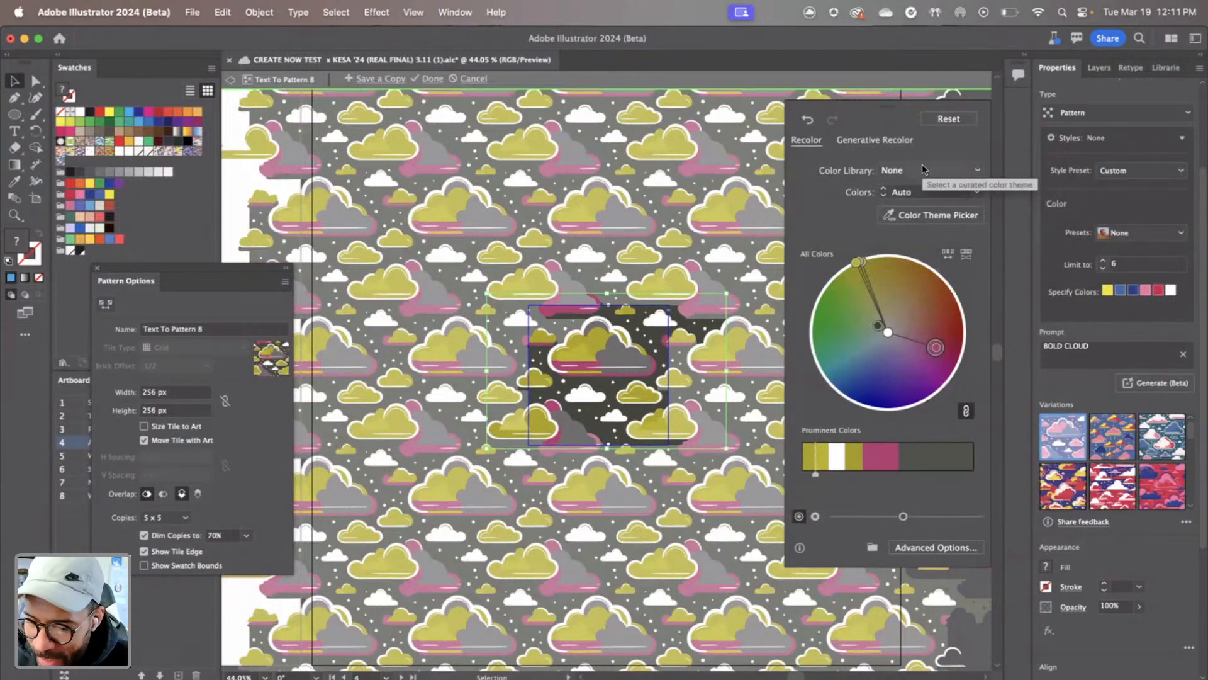
pyautogui.click(952, 180)
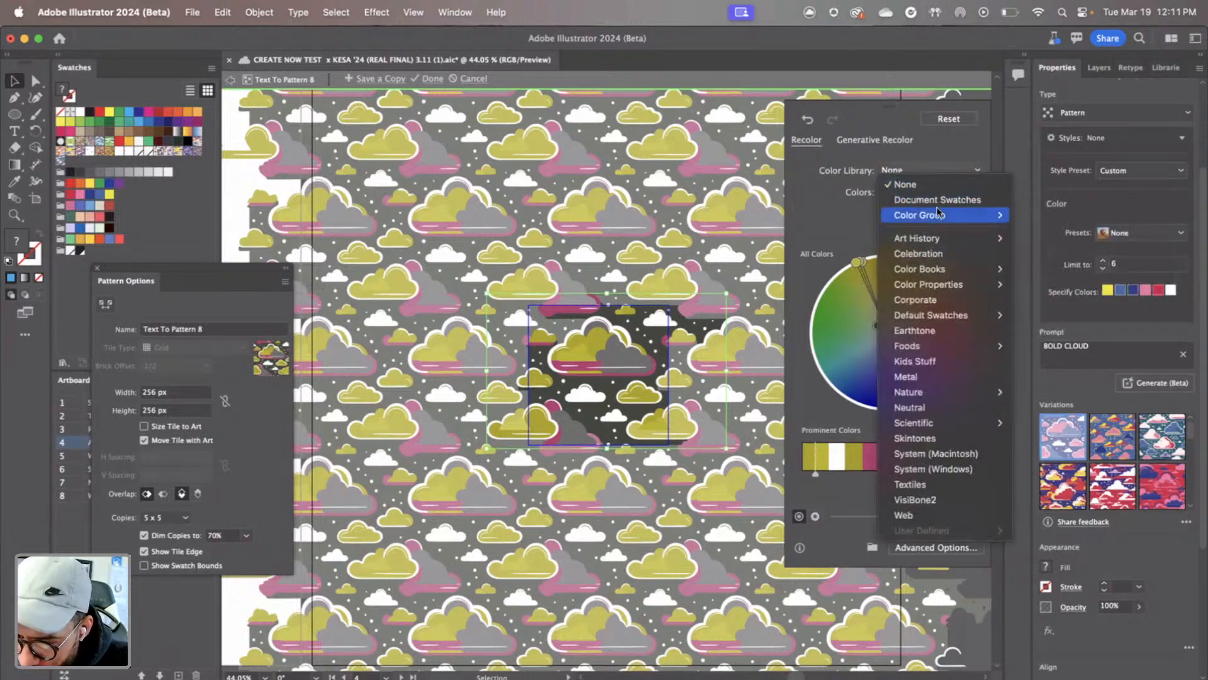
pyautogui.moveTo(943, 214)
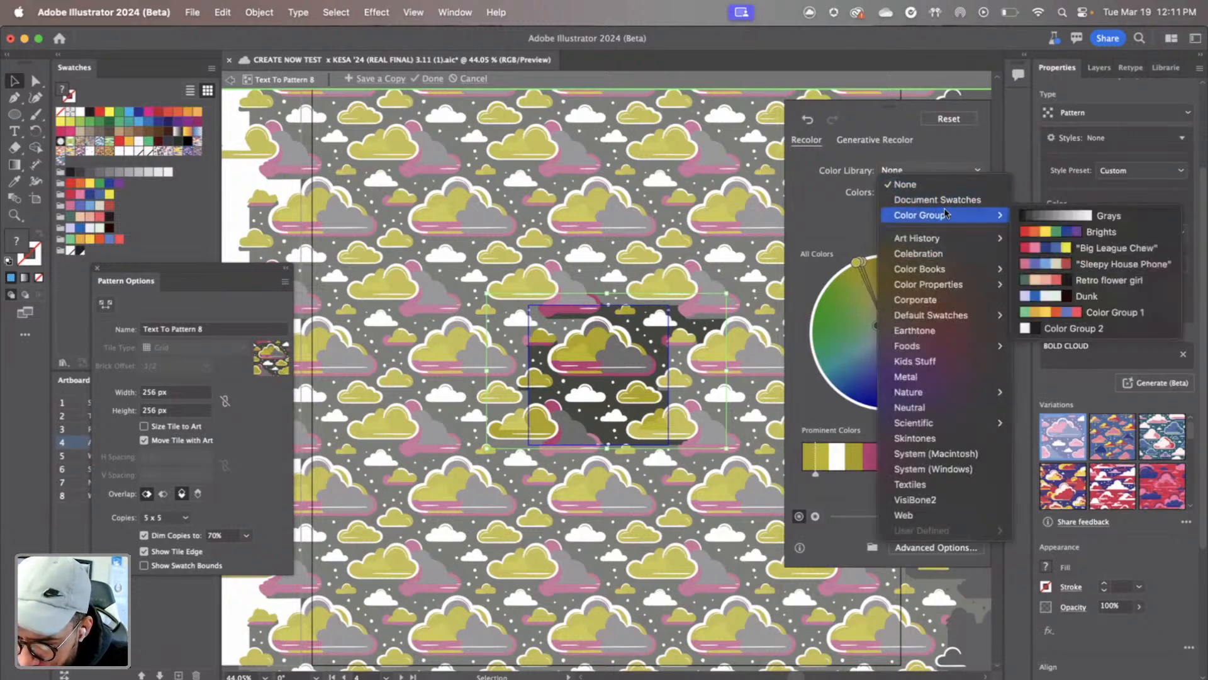
pyautogui.click(1033, 251)
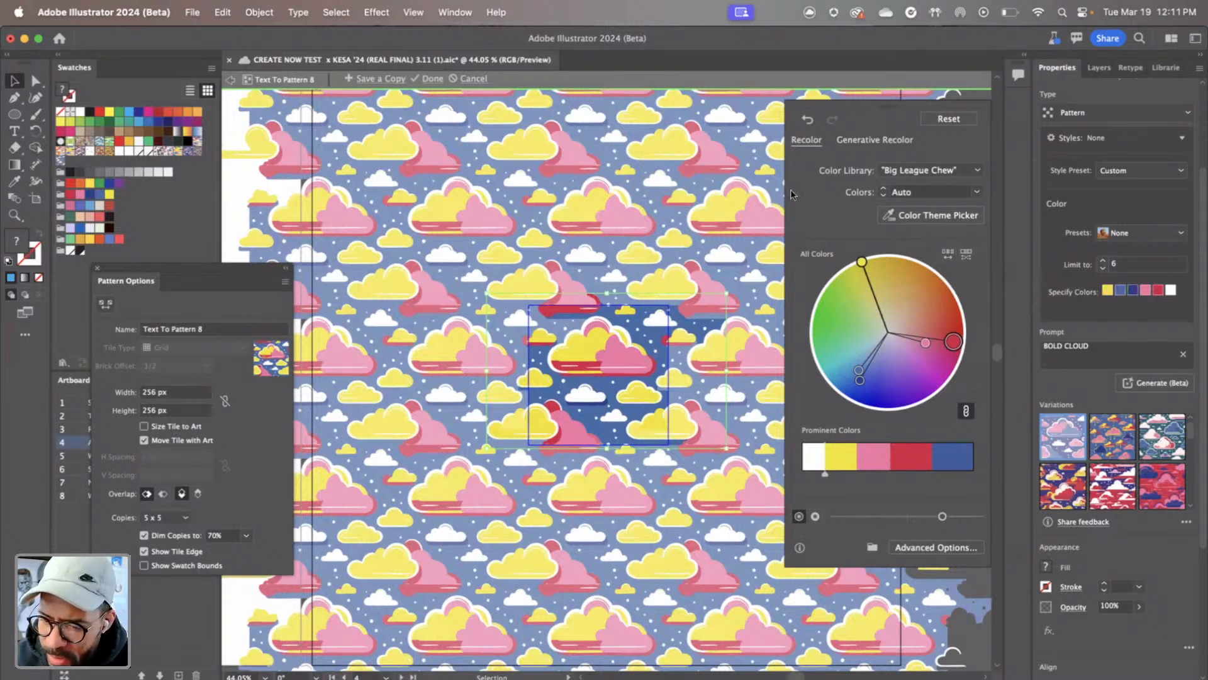
# Randomly reshuffle the pattern's color order twice and finish recoloring
pyautogui.click(948, 254)
pyautogui.click(949, 254)
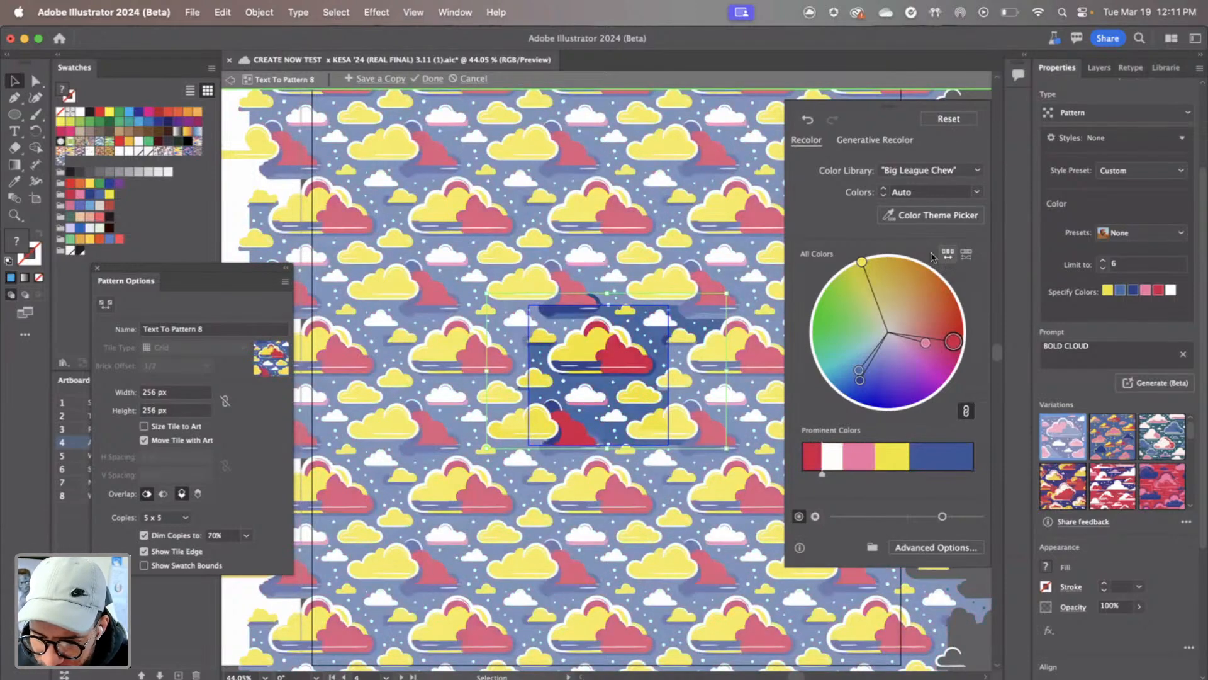
pyautogui.click(548, 253)
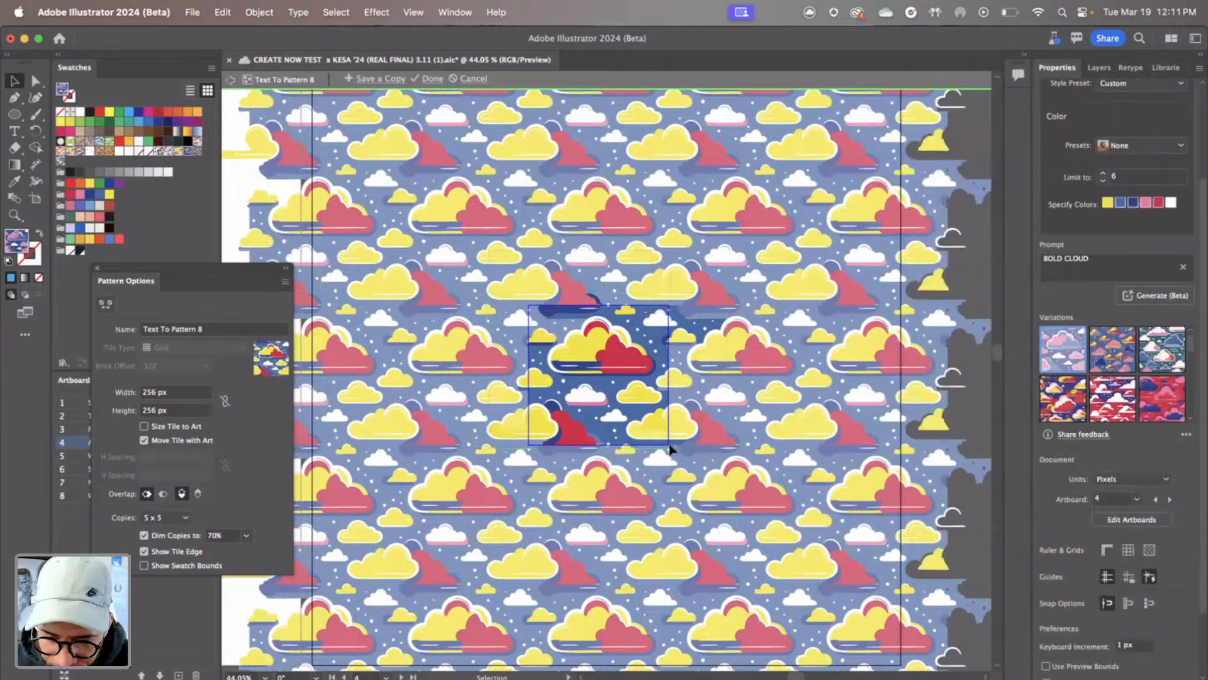
# Select all the cloud artwork in the pattern tile and smooth its paths at 100%
pyautogui.click(708, 493)
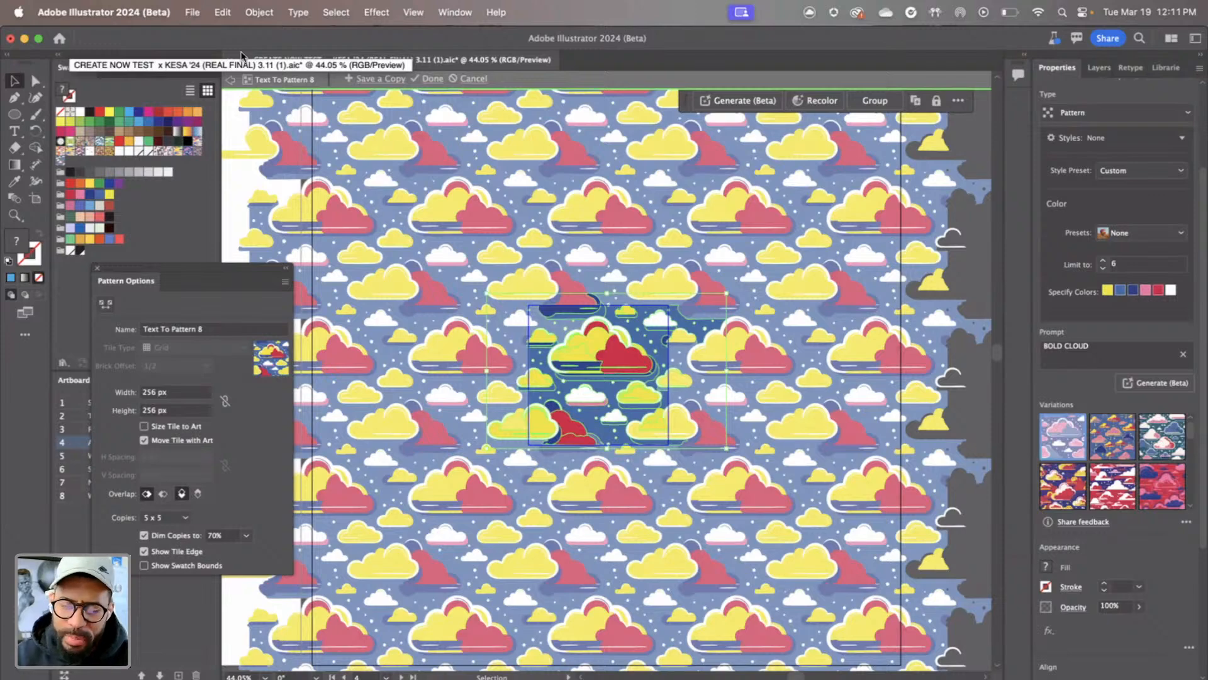
pyautogui.click(257, 13)
pyautogui.moveTo(284, 379)
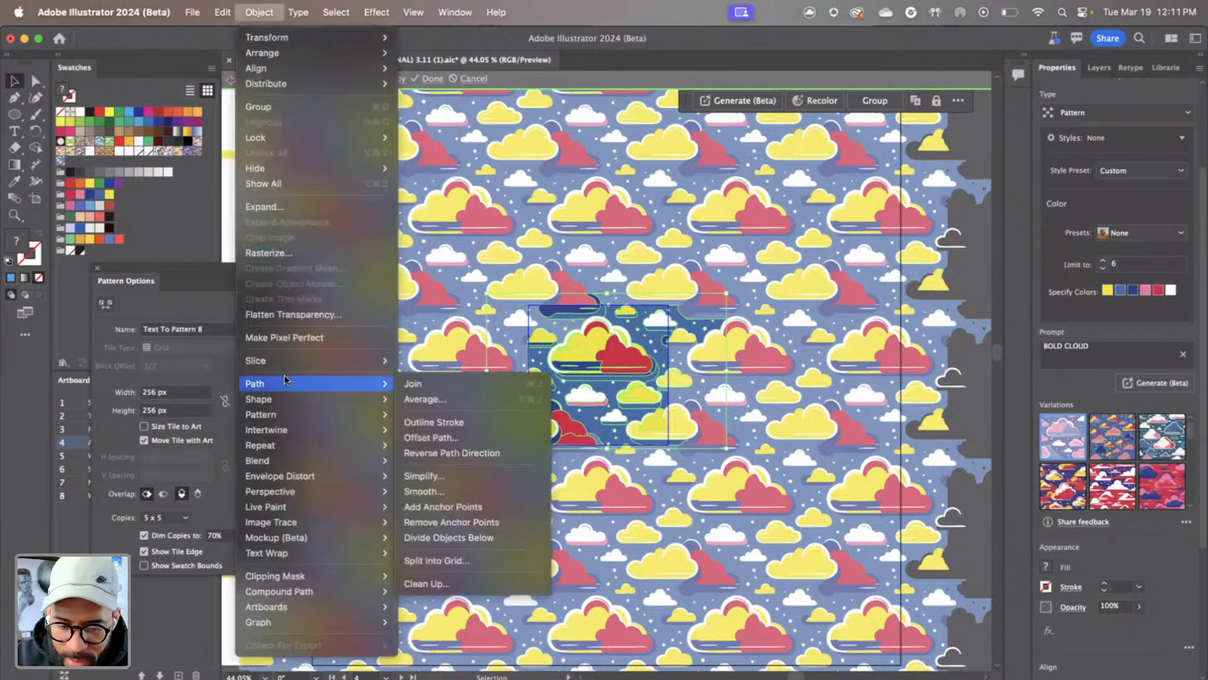
pyautogui.click(449, 490)
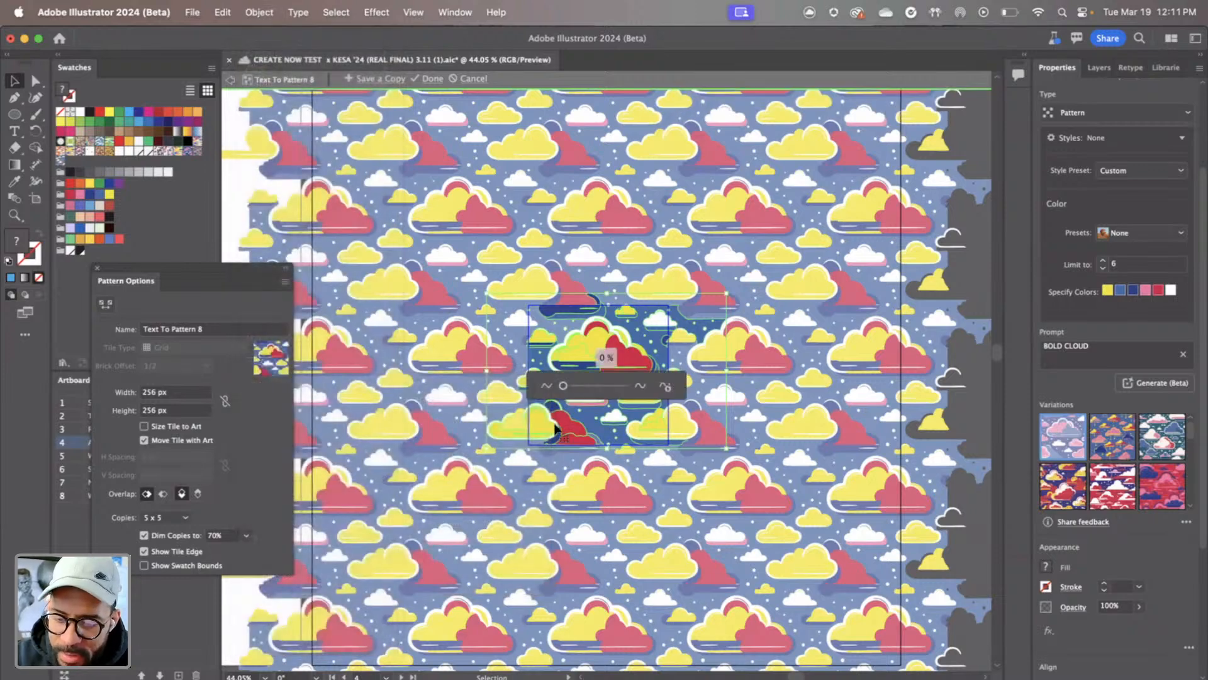
pyautogui.moveTo(565, 388); pyautogui.dragTo(598, 385)
pyautogui.click(629, 383)
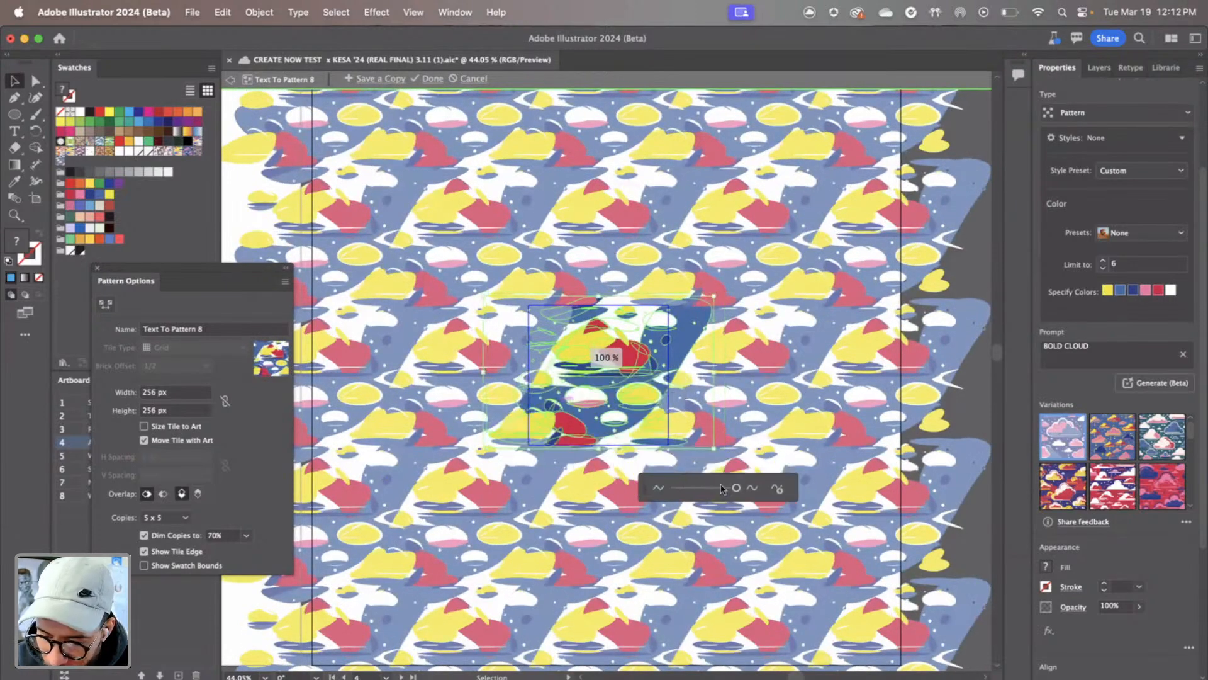
pyautogui.click(747, 488)
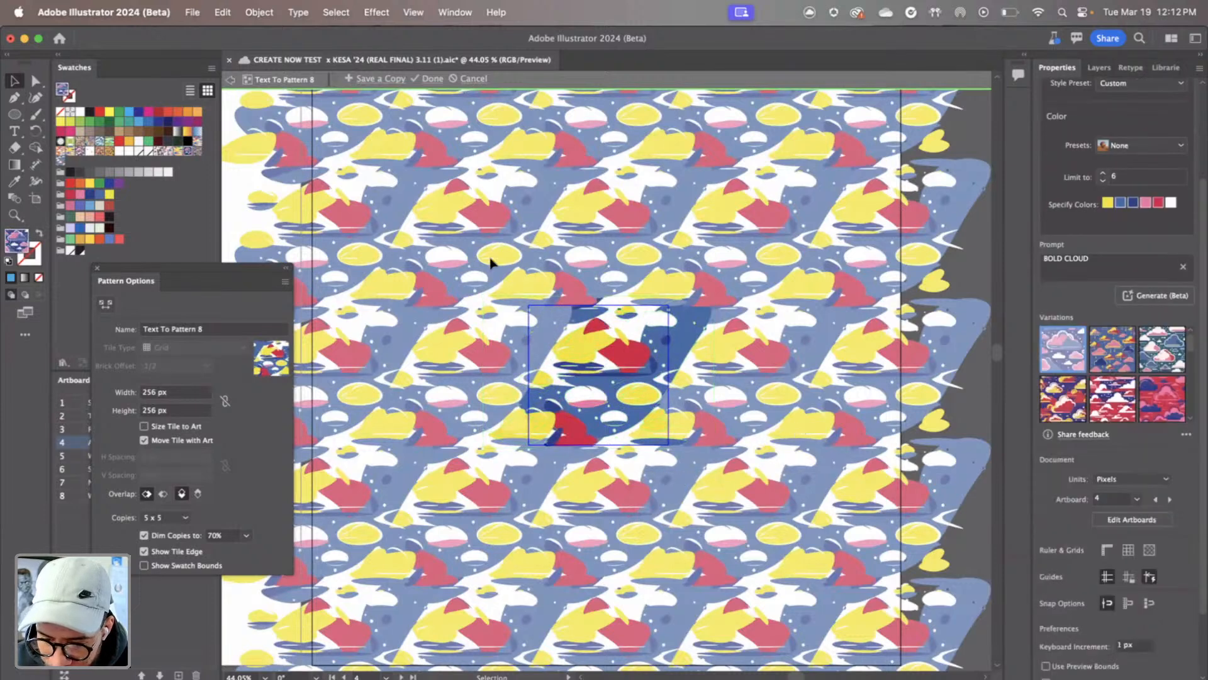
# Reselect the distorted tile artwork and apply a second, stronger round of path smoothing
pyautogui.click(732, 503)
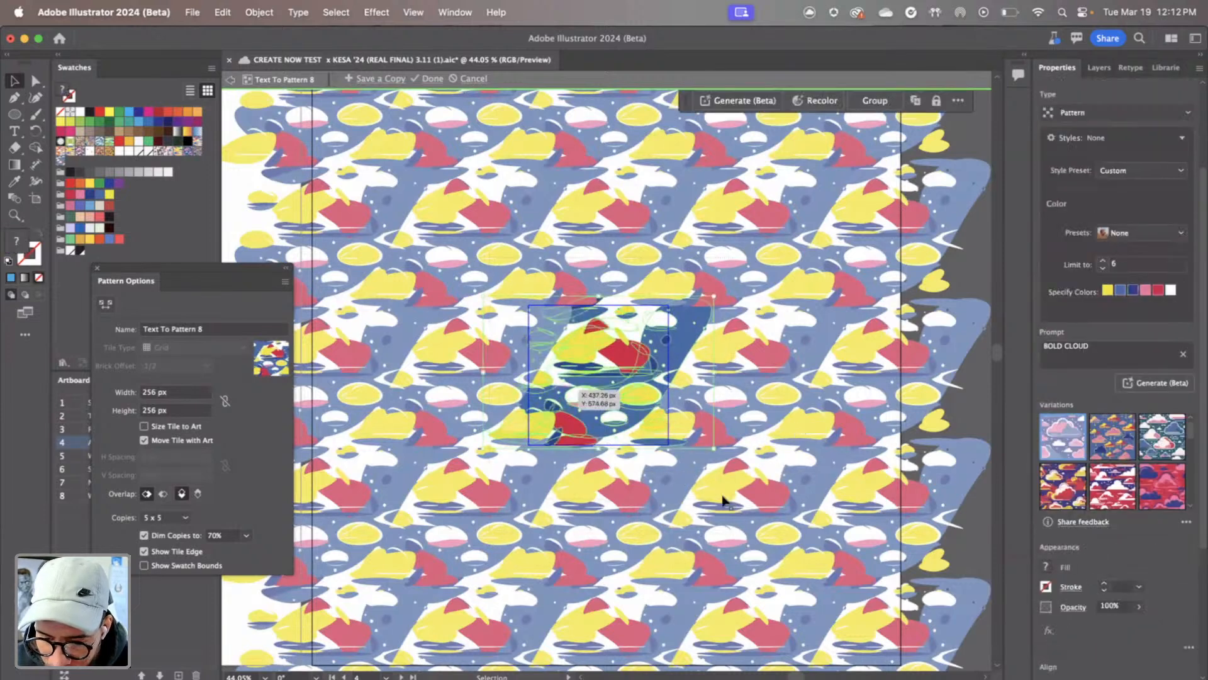
pyautogui.click(258, 13)
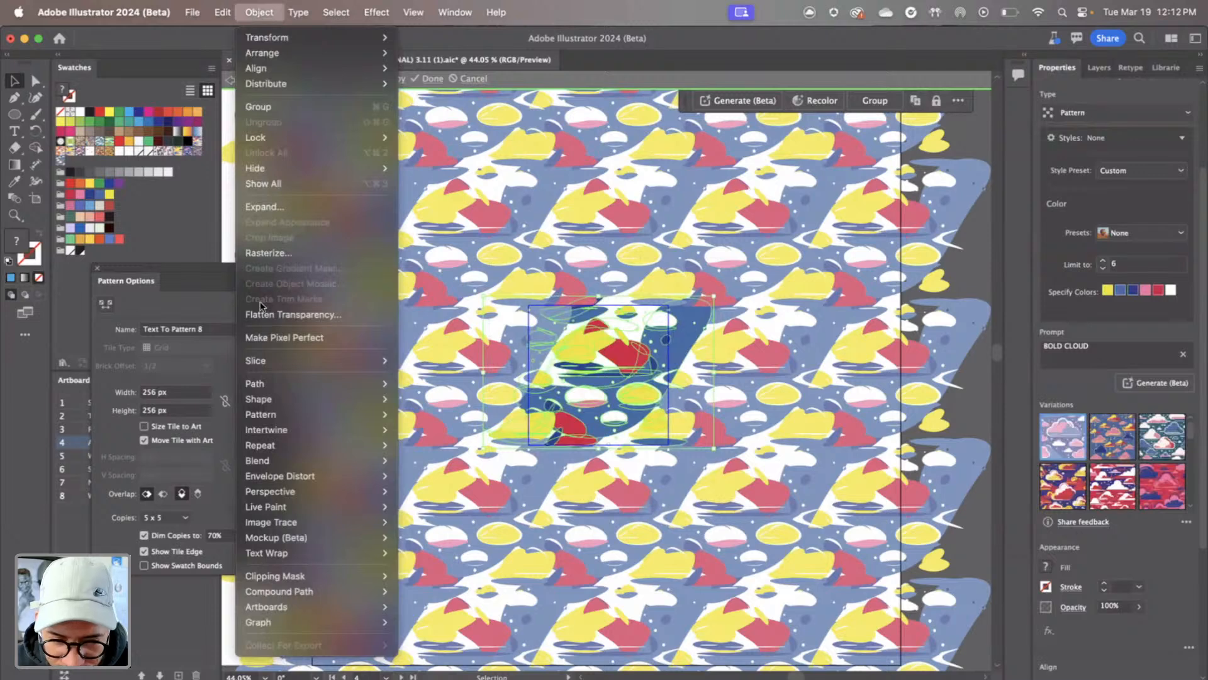
pyautogui.moveTo(270, 386)
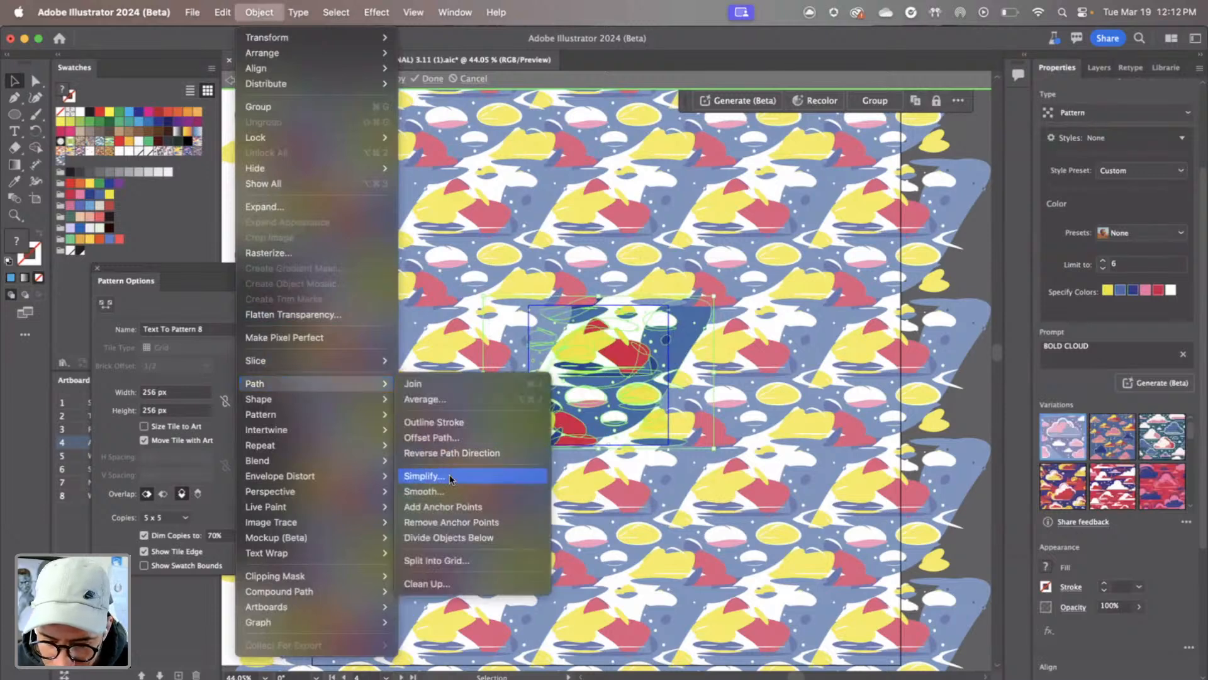
pyautogui.click(449, 491)
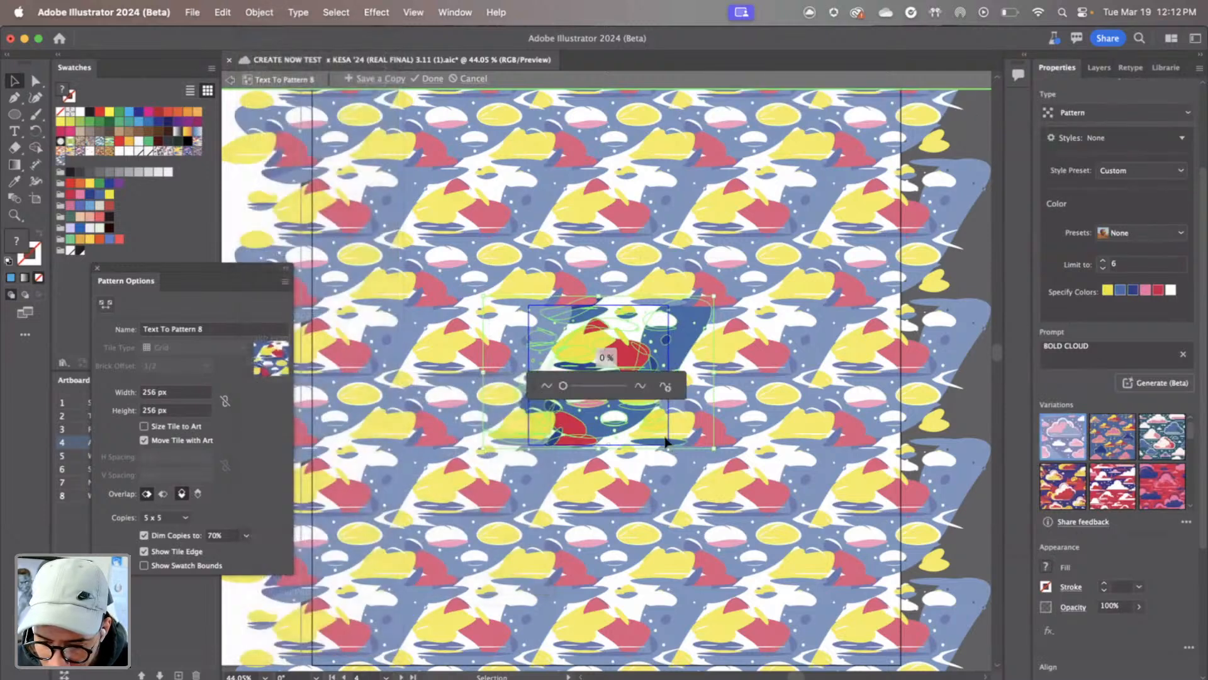
pyautogui.moveTo(564, 390); pyautogui.dragTo(617, 386)
pyautogui.click(693, 296)
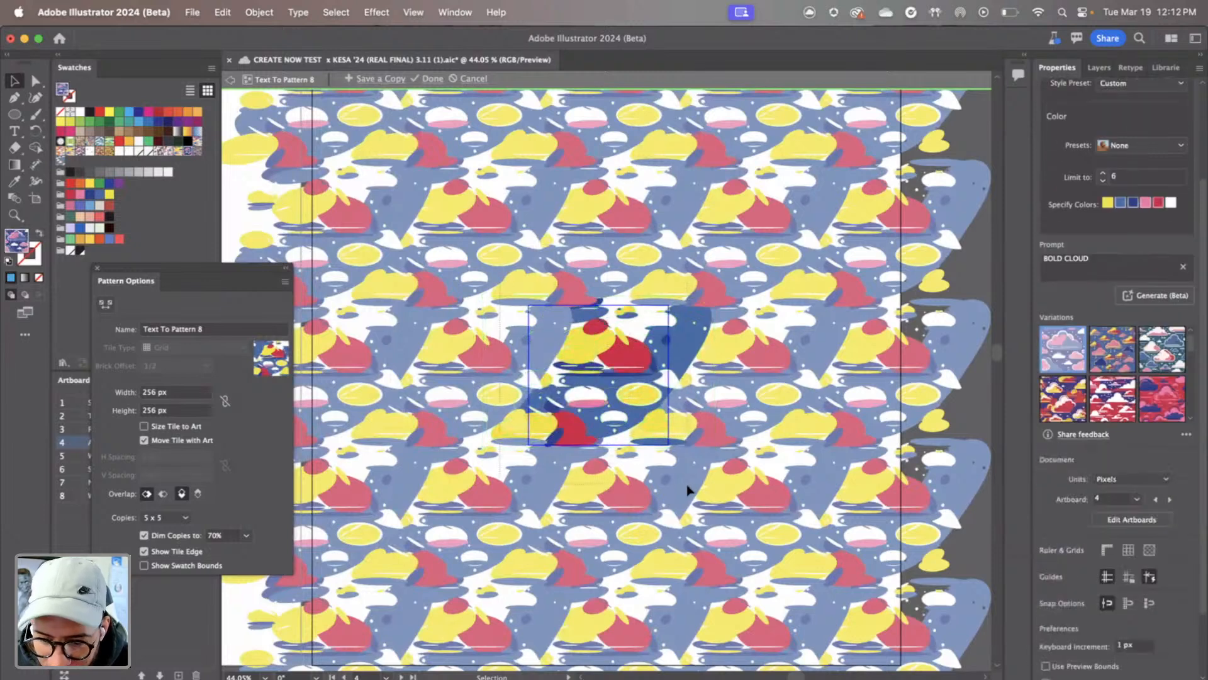
# Apply a horizontal Flag warp with a mild bend to all the artwork in the pattern tile
pyautogui.press('super+a')
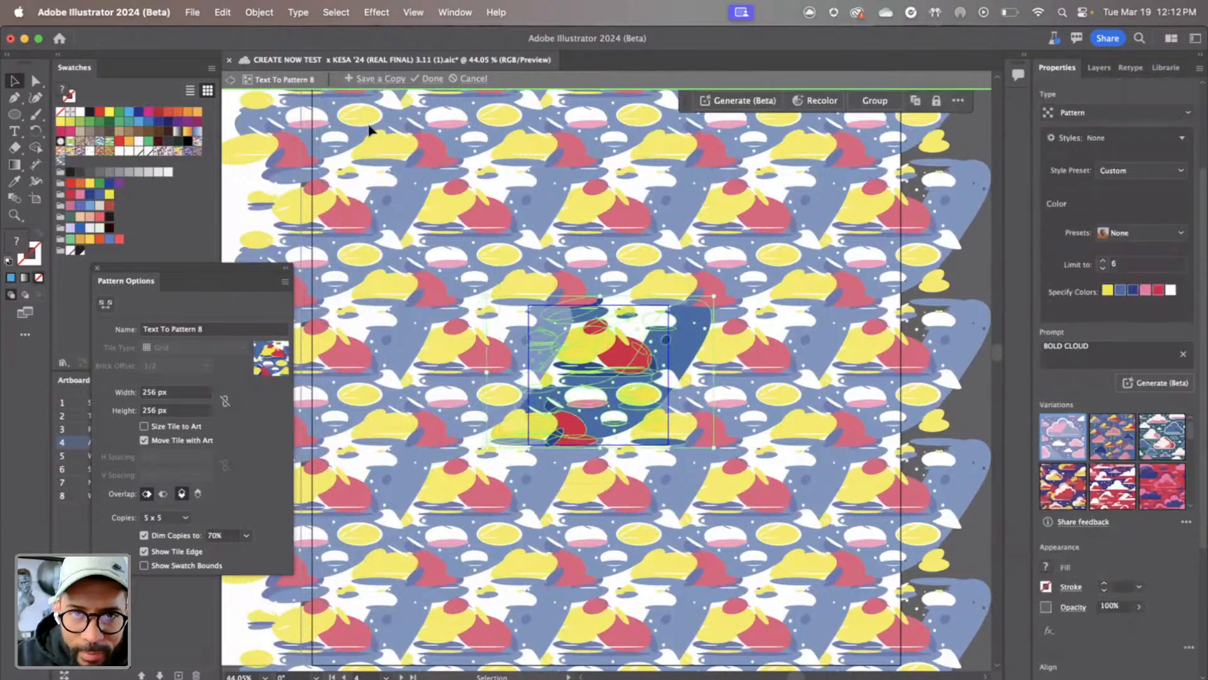
pyautogui.click(374, 14)
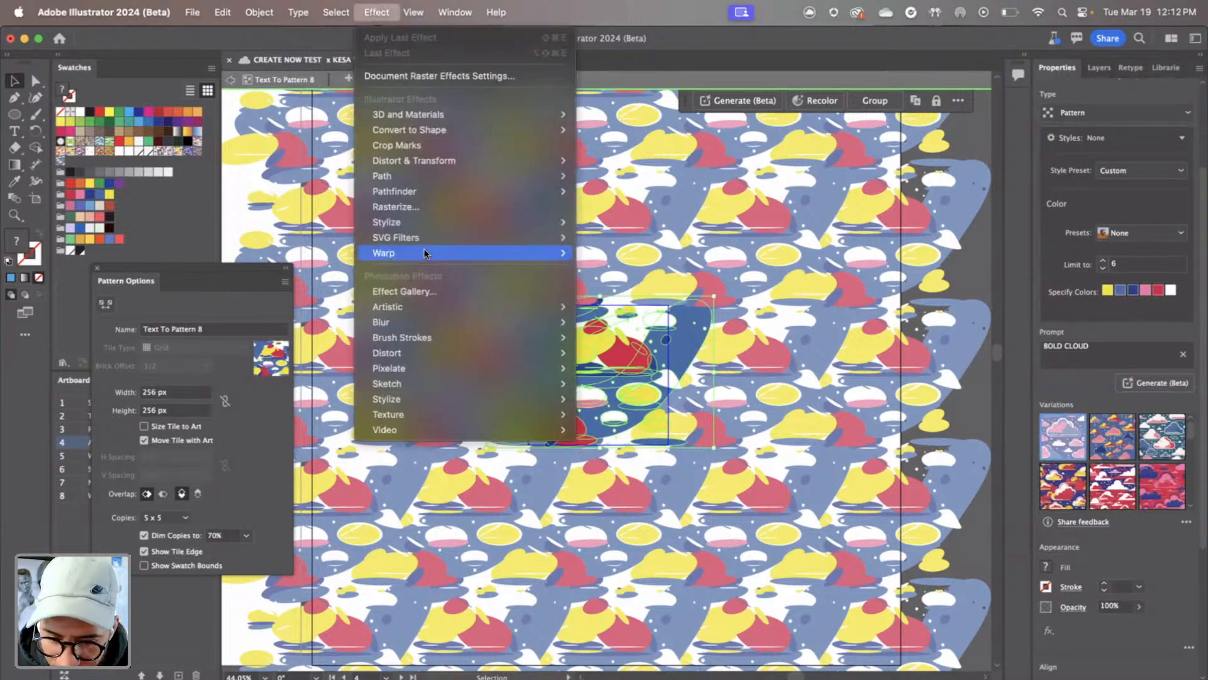
pyautogui.moveTo(429, 253)
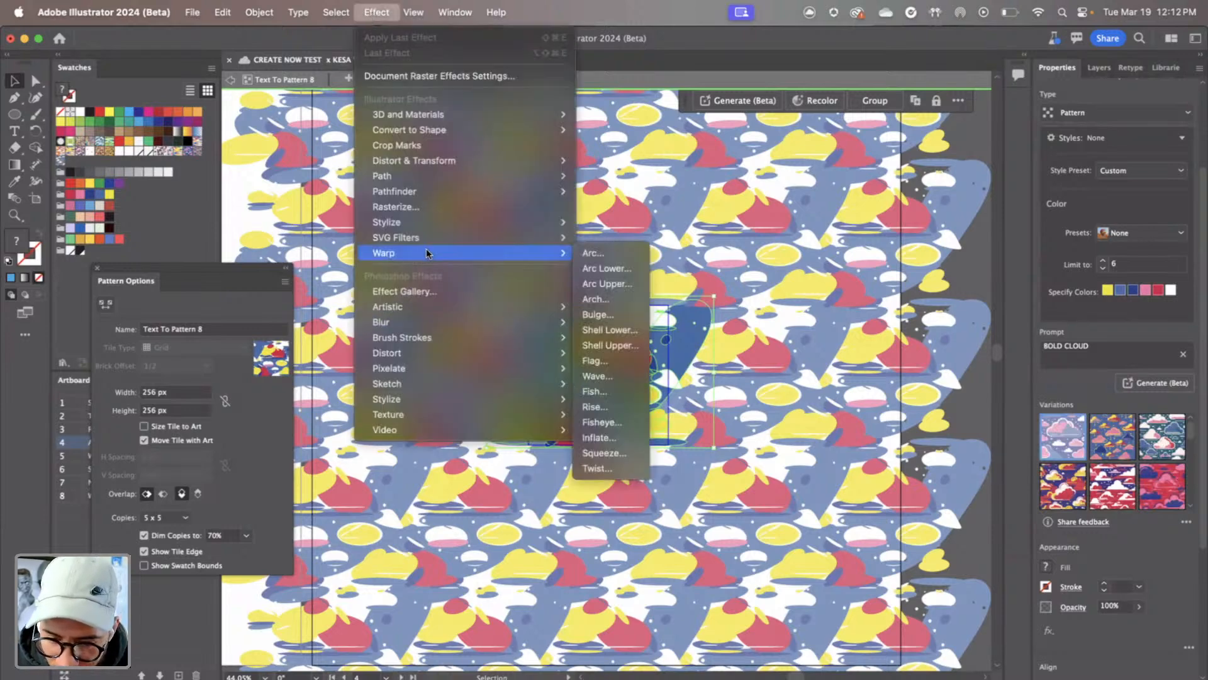
pyautogui.click(595, 360)
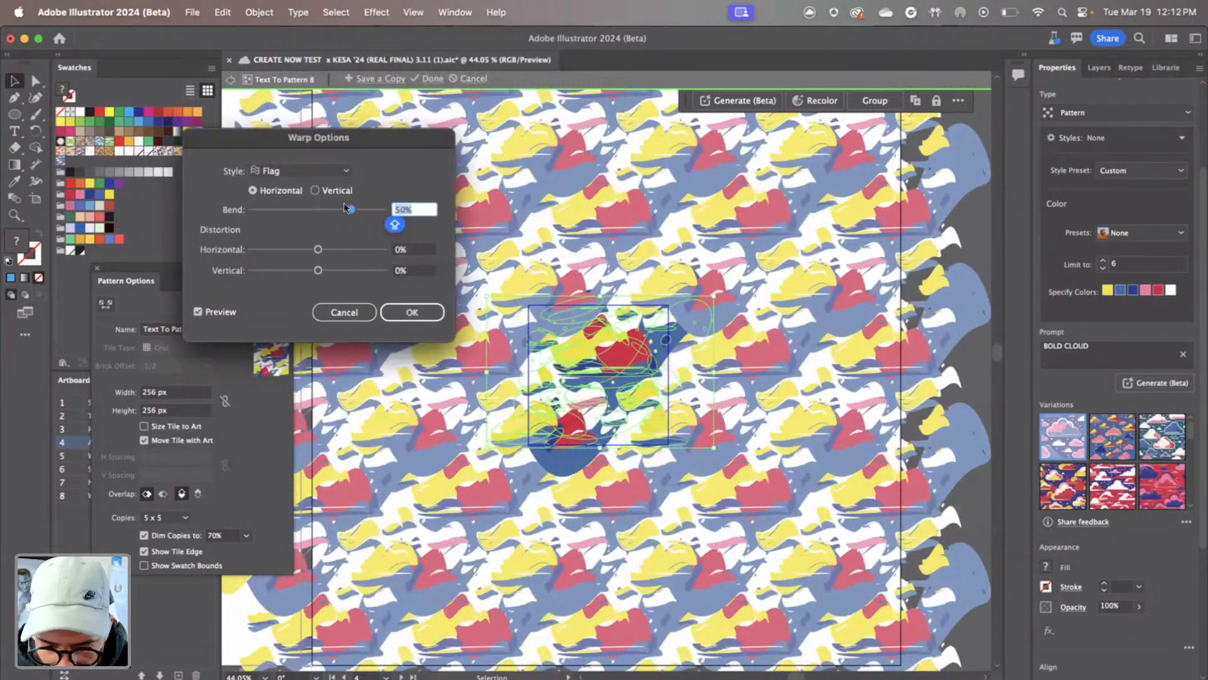
pyautogui.moveTo(351, 211); pyautogui.dragTo(362, 211)
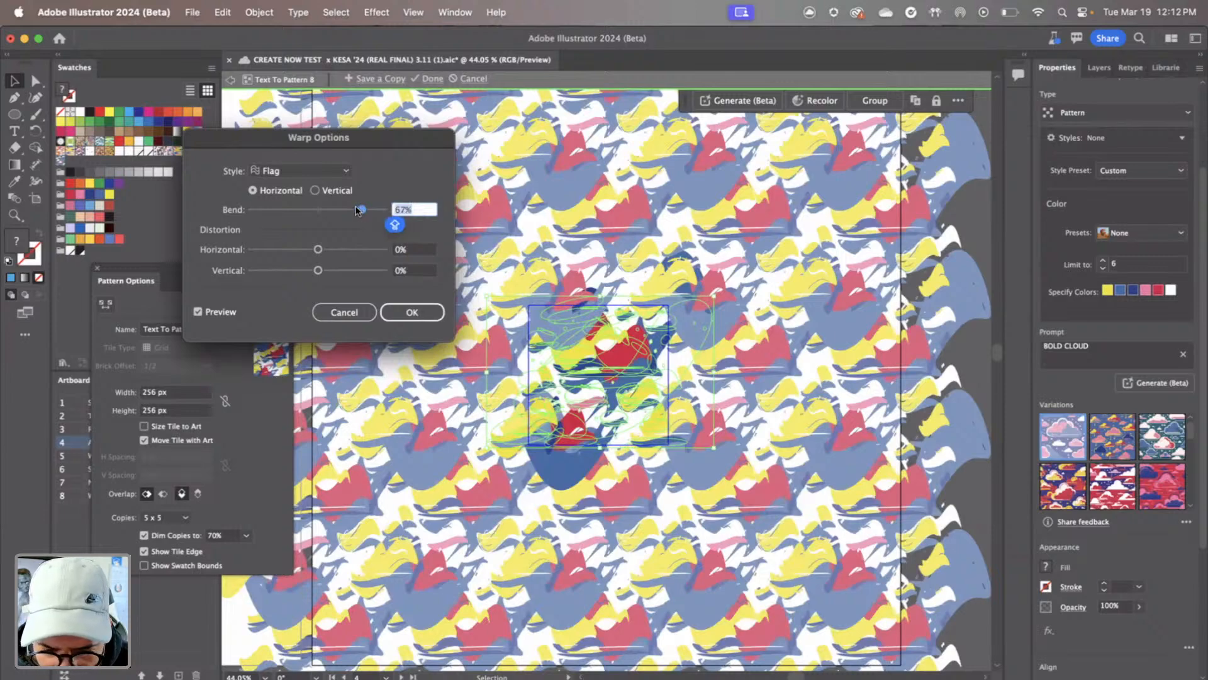
pyautogui.moveTo(357, 211); pyautogui.dragTo(333, 255)
pyautogui.click(403, 312)
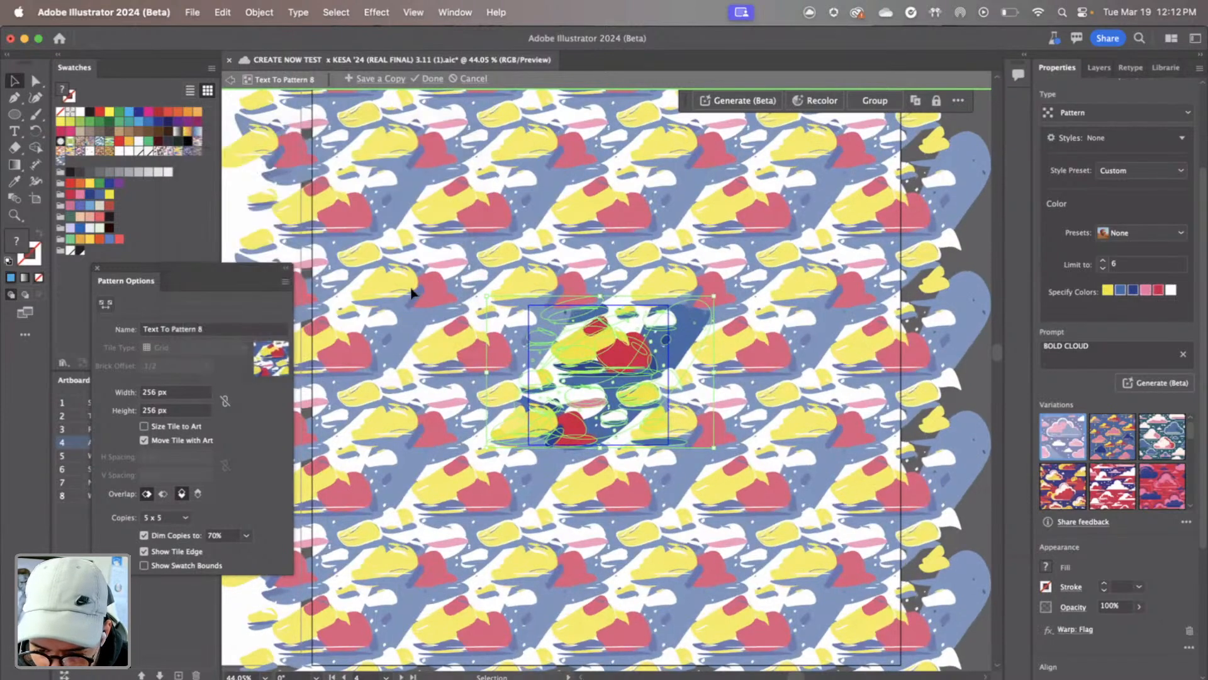
# Simplify the warped artwork's paths with a lower anchor-point setting
pyautogui.click(261, 14)
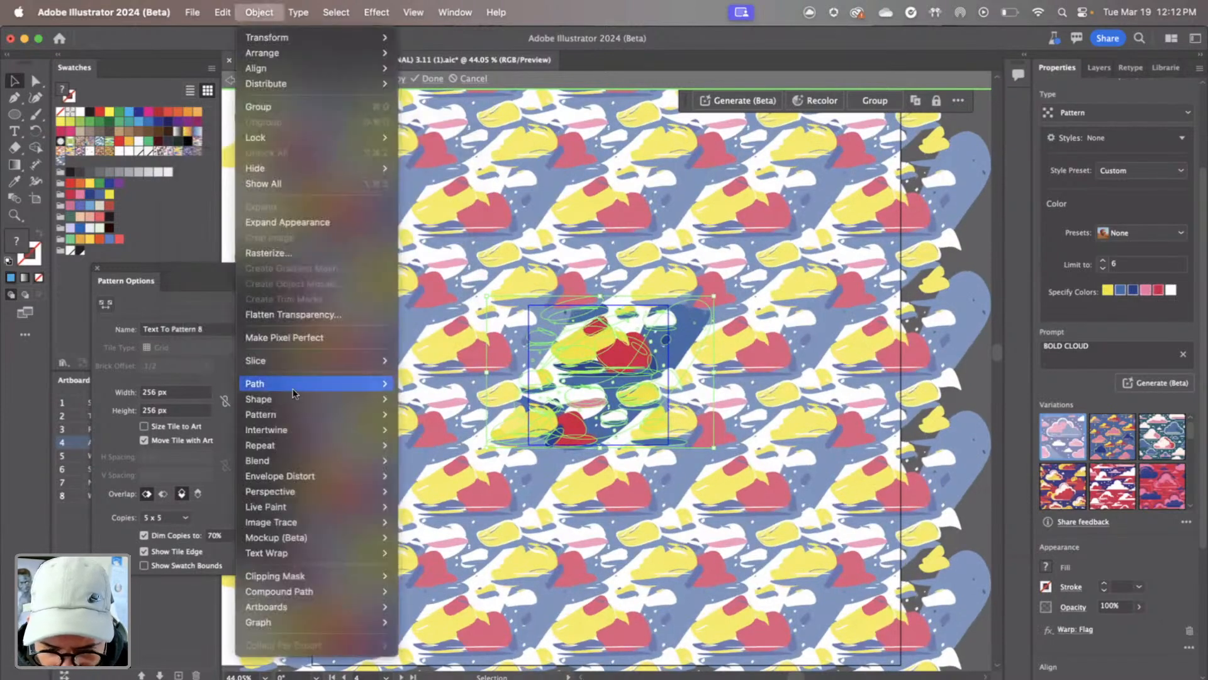
pyautogui.moveTo(294, 385)
pyautogui.click(434, 475)
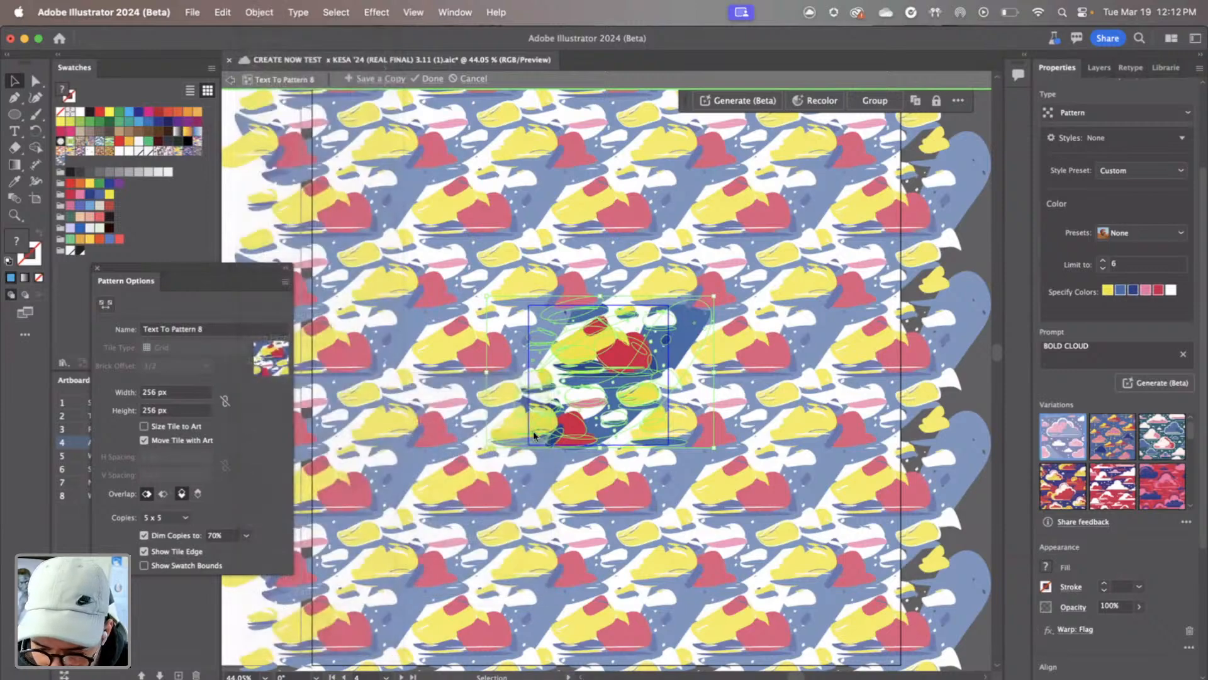
pyautogui.moveTo(595, 385); pyautogui.dragTo(548, 381)
pyautogui.click(515, 310)
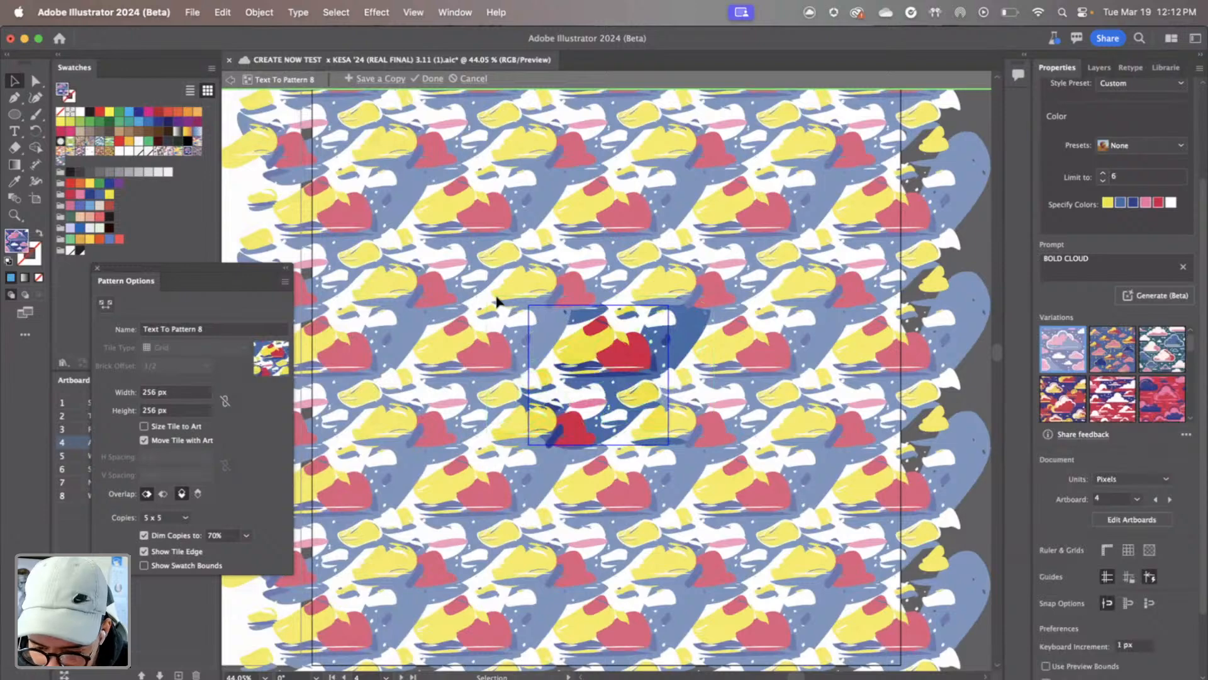
# Stretch all the tile artwork horizontally by about a quarter and shift it slightly back to the left
pyautogui.moveTo(497, 302); pyautogui.dragTo(724, 508)
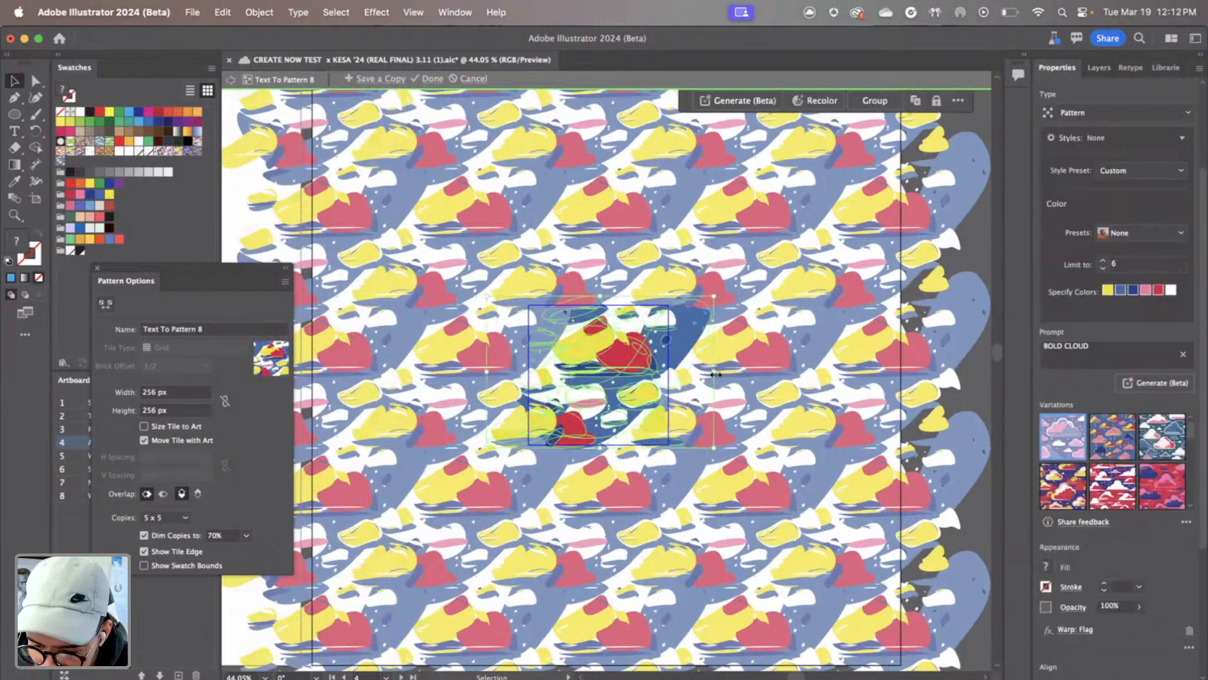
pyautogui.moveTo(717, 373); pyautogui.dragTo(781, 376)
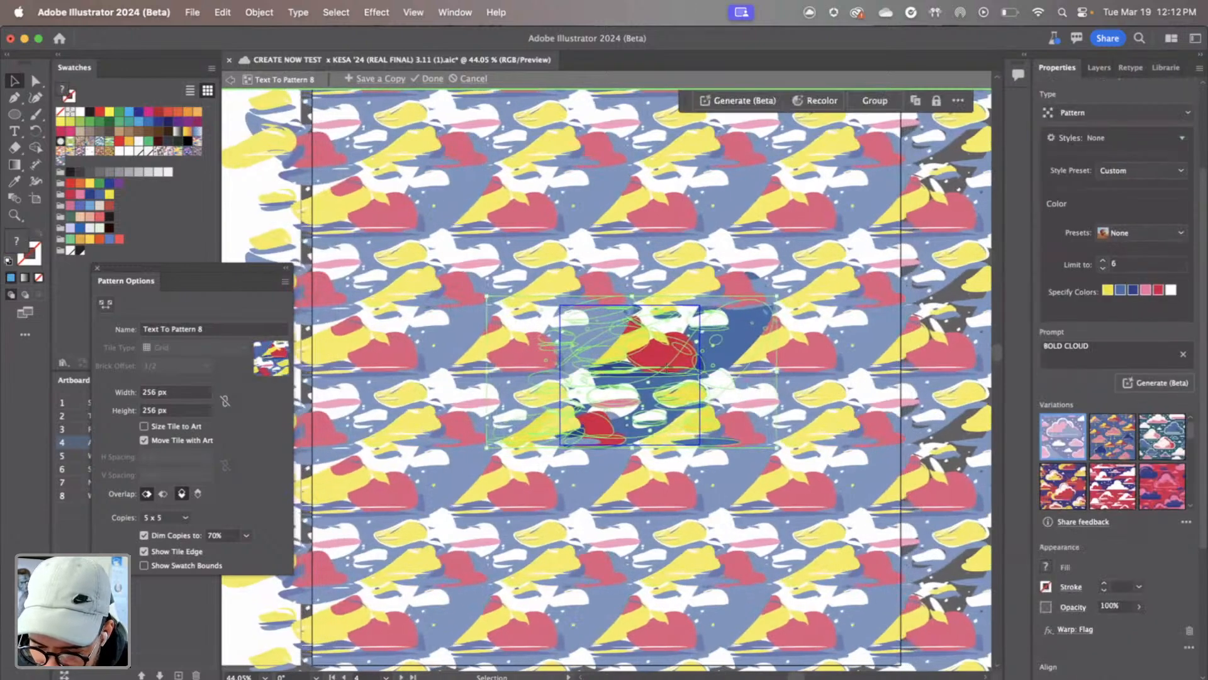
pyautogui.moveTo(664, 371); pyautogui.dragTo(633, 372)
pyautogui.click(655, 271)
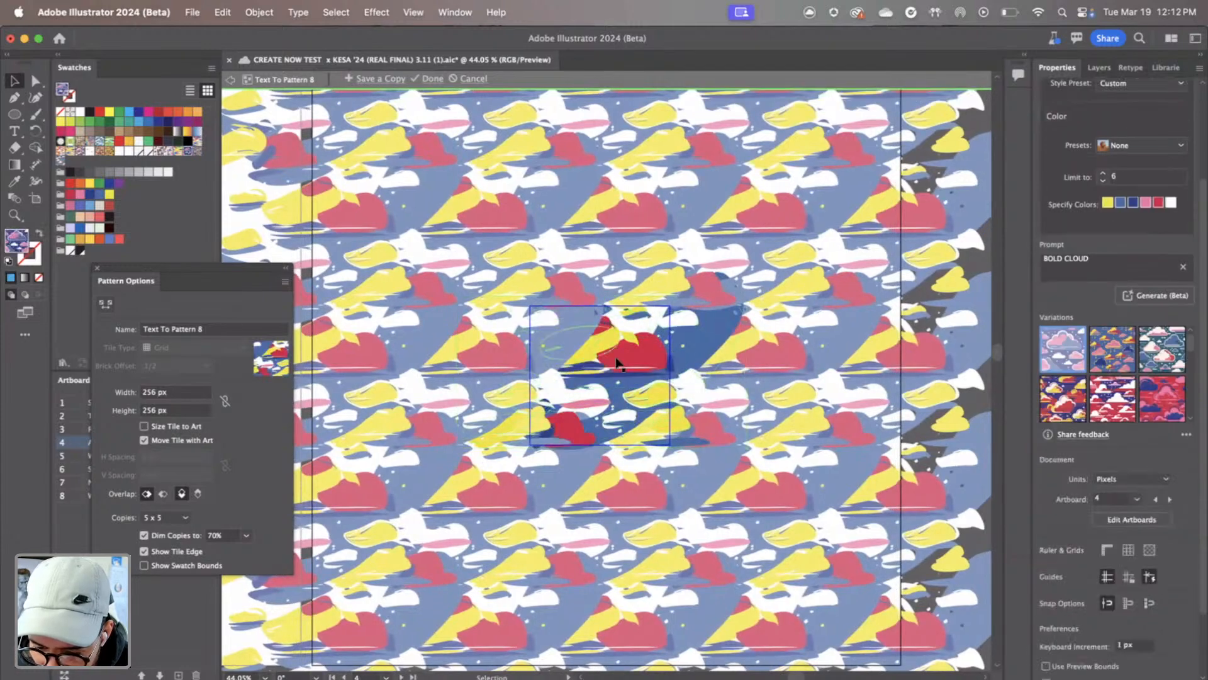
# Delete the large blue background shape from the pattern tile
pyautogui.click(614, 393)
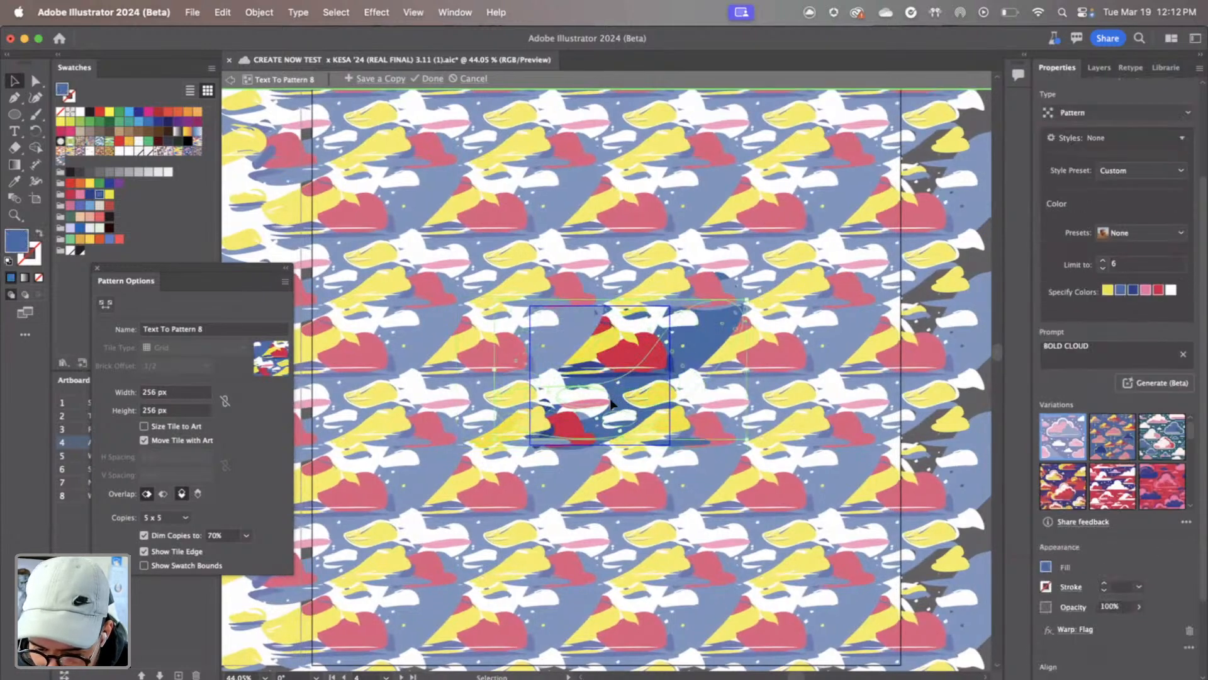
pyautogui.click(36, 82)
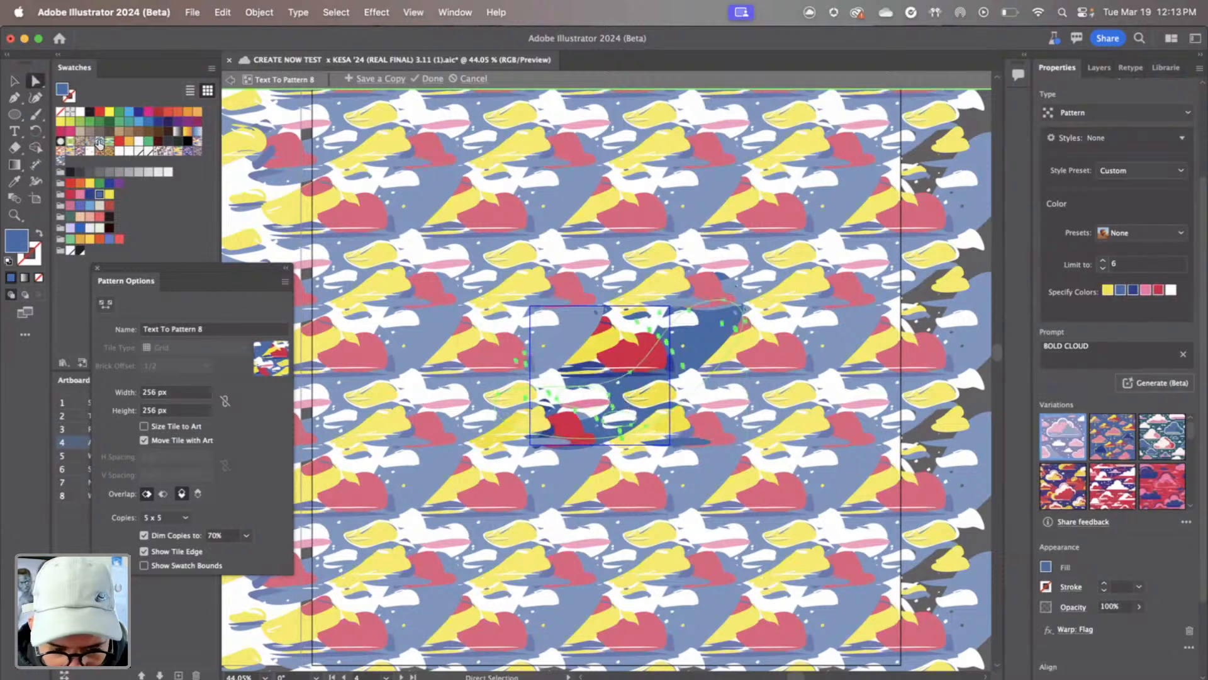
pyautogui.click(9, 82)
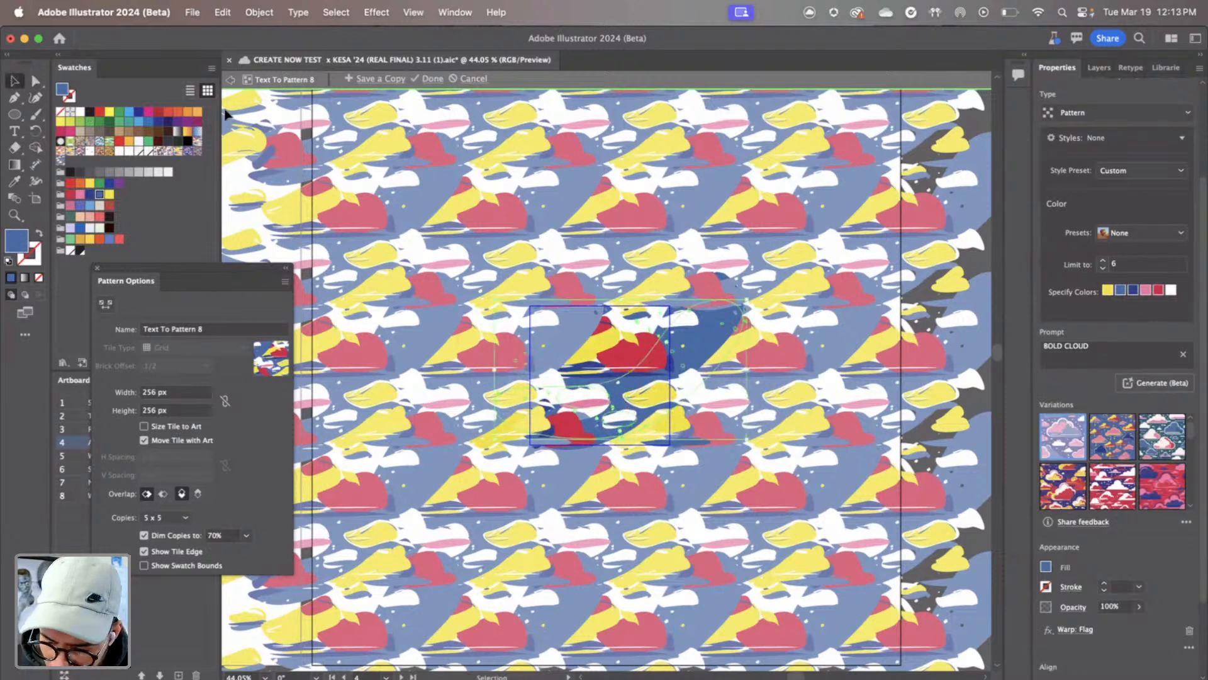
pyautogui.click(575, 242)
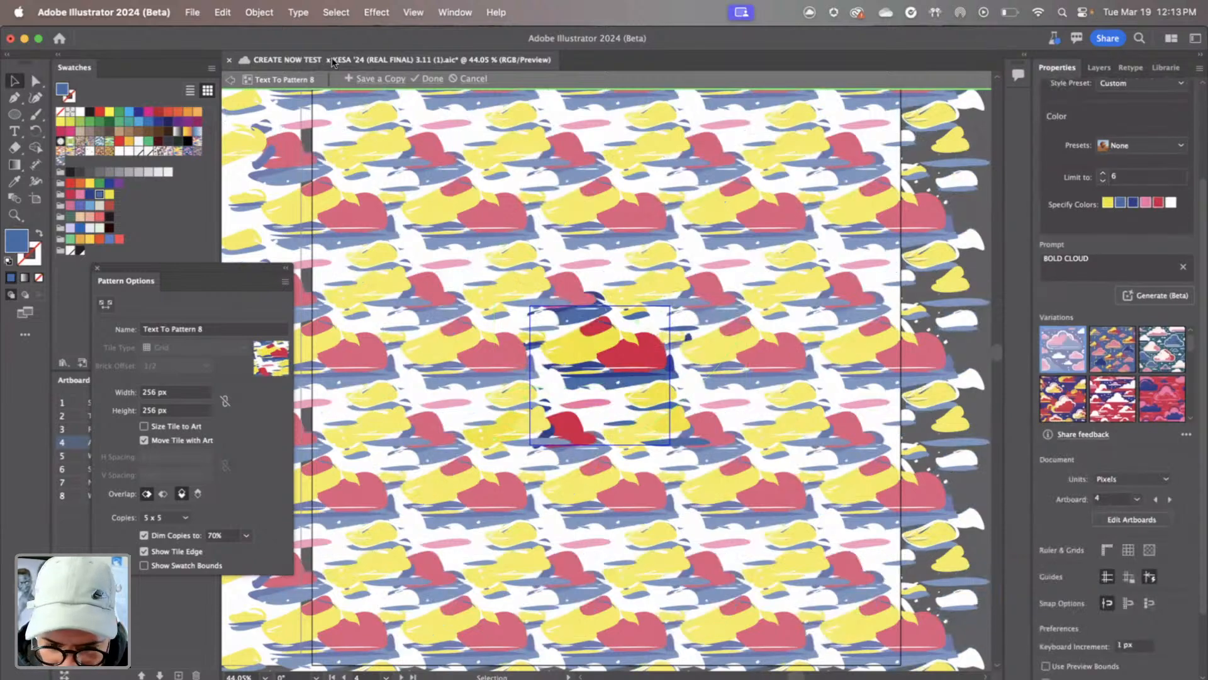
# Save a copy of the edited pattern as LIVE 2 and finish pattern editing, accepting the expansion of active content
pyautogui.click(370, 79)
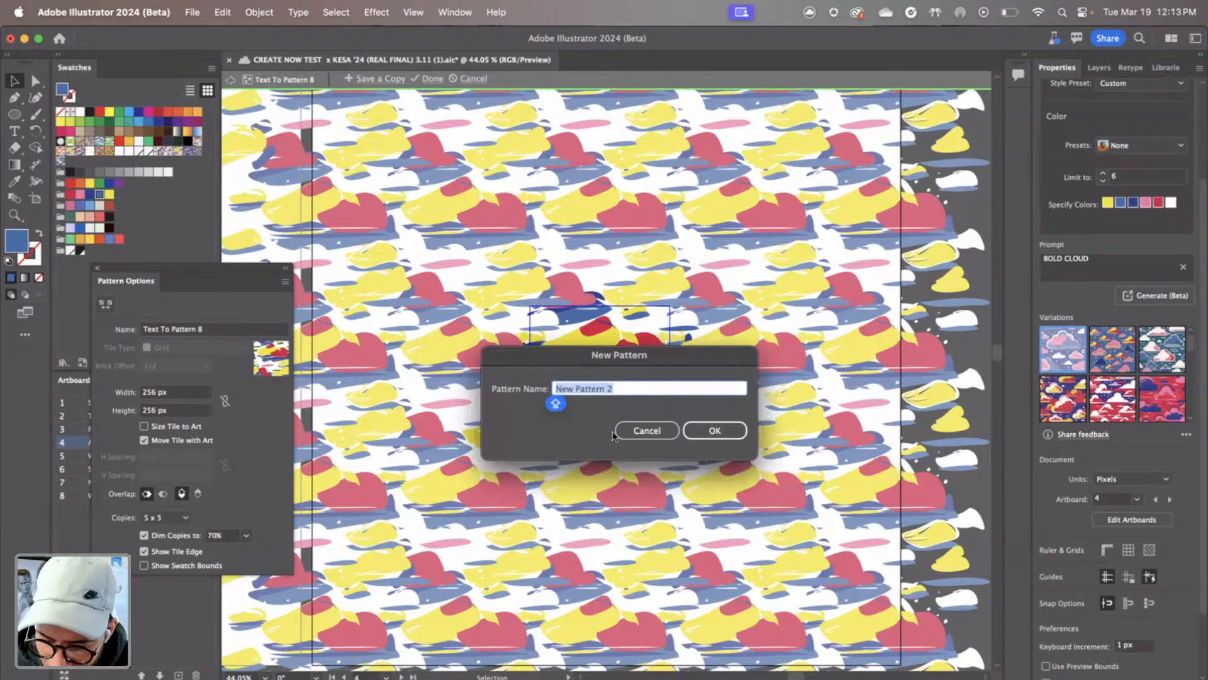
pyautogui.write('LIVE')
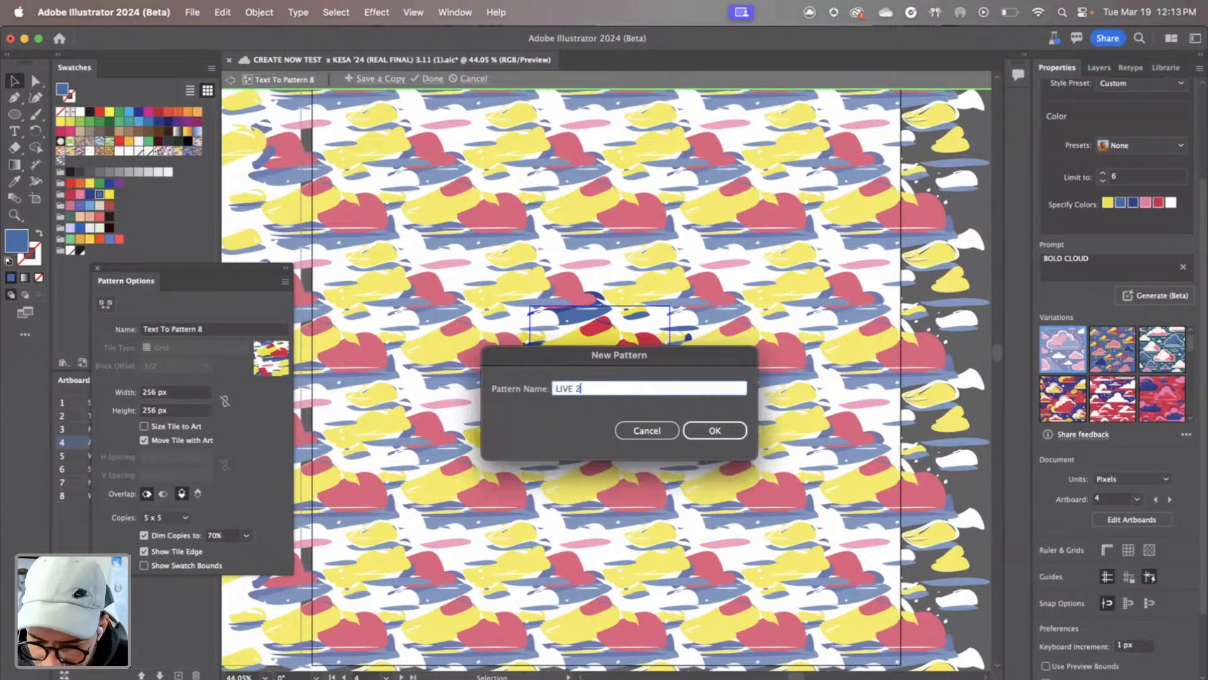
pyautogui.press('Return')
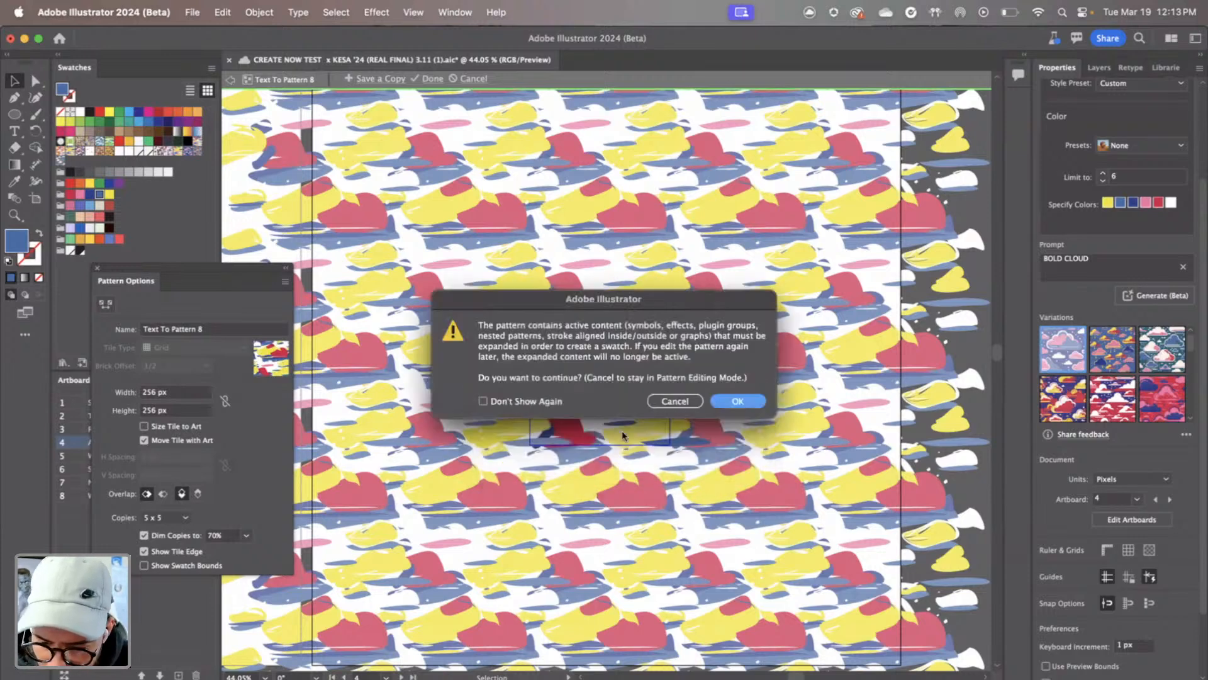
pyautogui.click(718, 397)
pyautogui.click(732, 387)
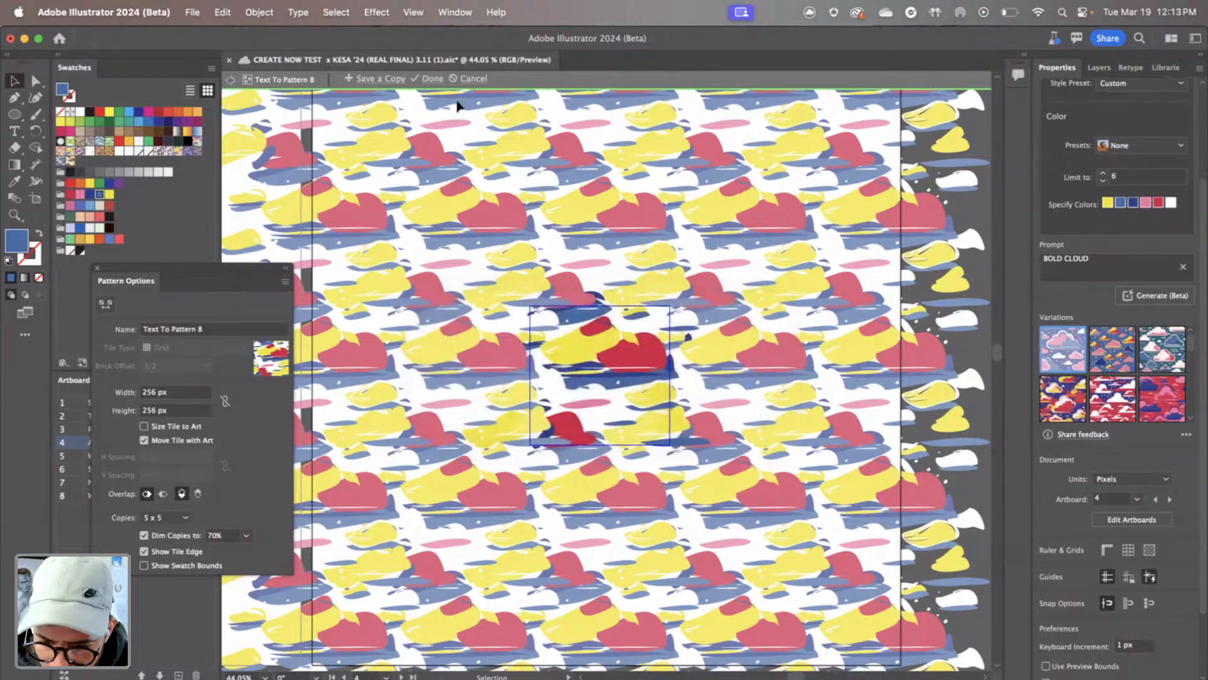
pyautogui.click(431, 78)
pyautogui.click(733, 401)
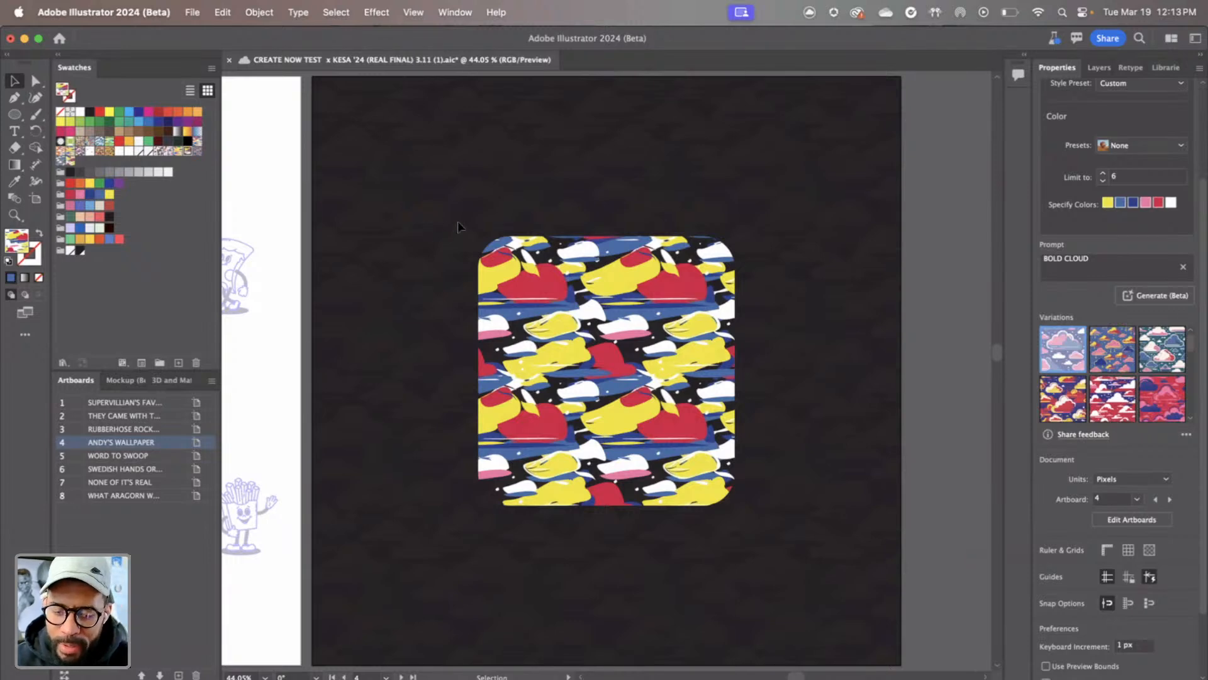
pyautogui.moveTo(438, 217); pyautogui.dragTo(458, 296)
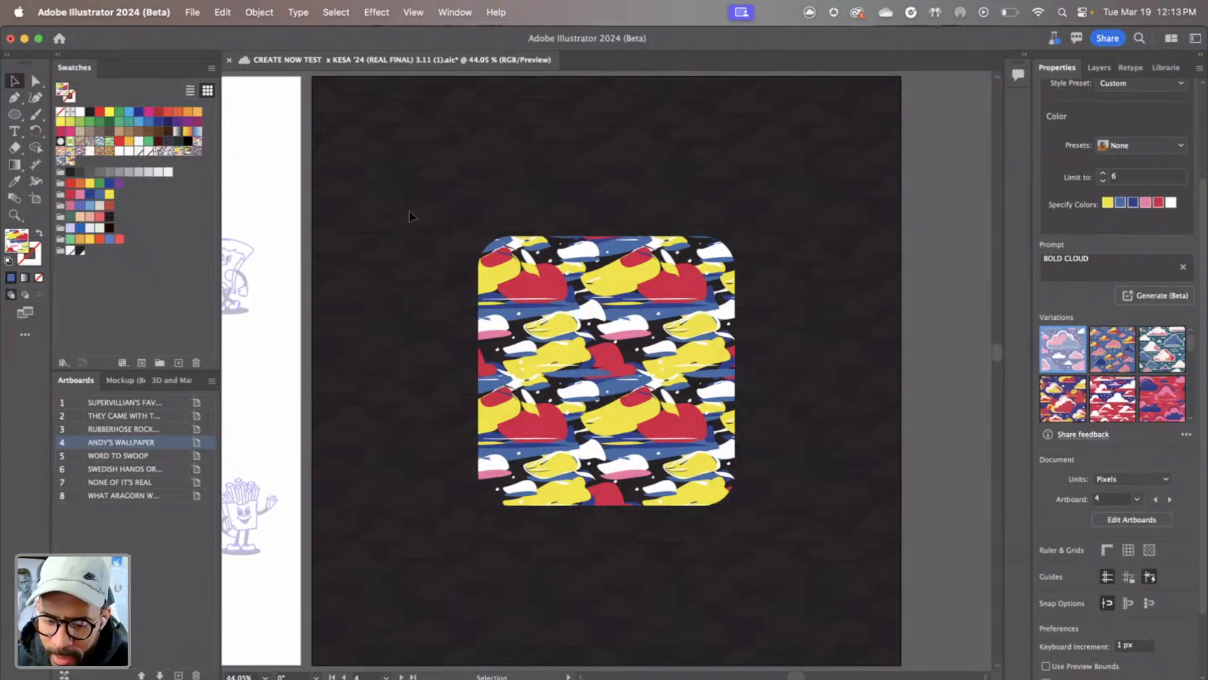
pyautogui.moveTo(465, 307); pyautogui.dragTo(705, 501)
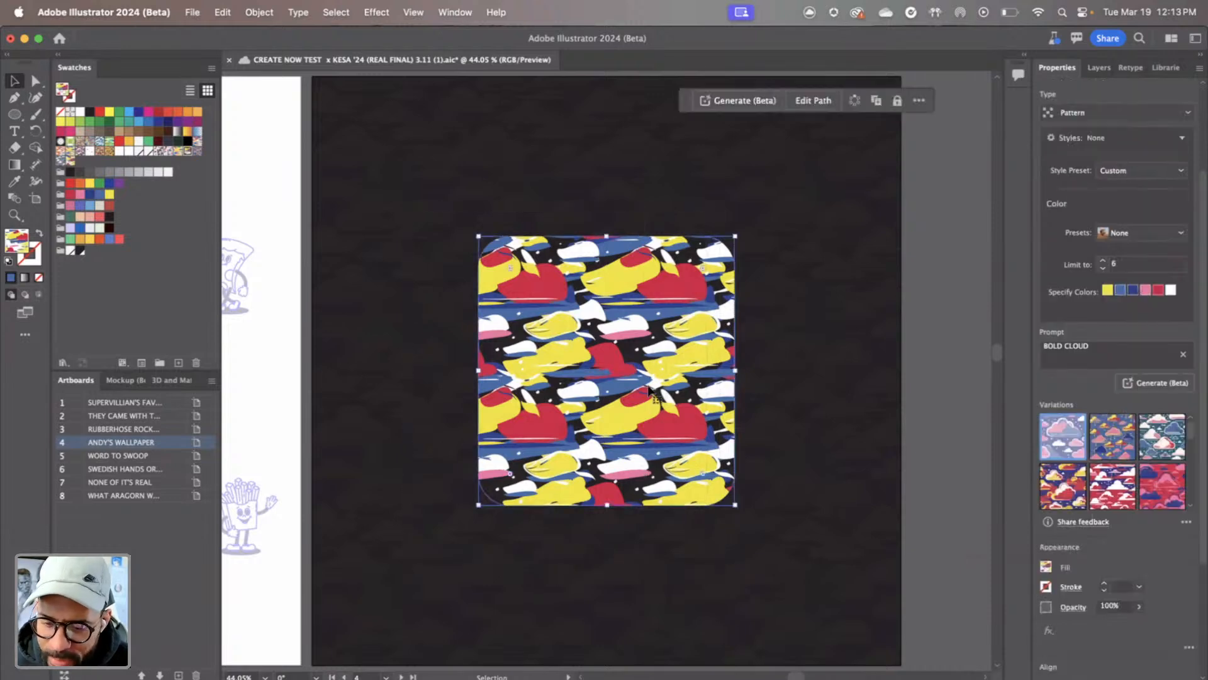
pyautogui.click(802, 379)
# Look over the WORD TO SWOOP artboard with its KESA lettering and FUTURE DESIGN STUDIO flower logo
pyautogui.hscroll(-5, 787, 371)
pyautogui.scroll(-3, 787, 372)
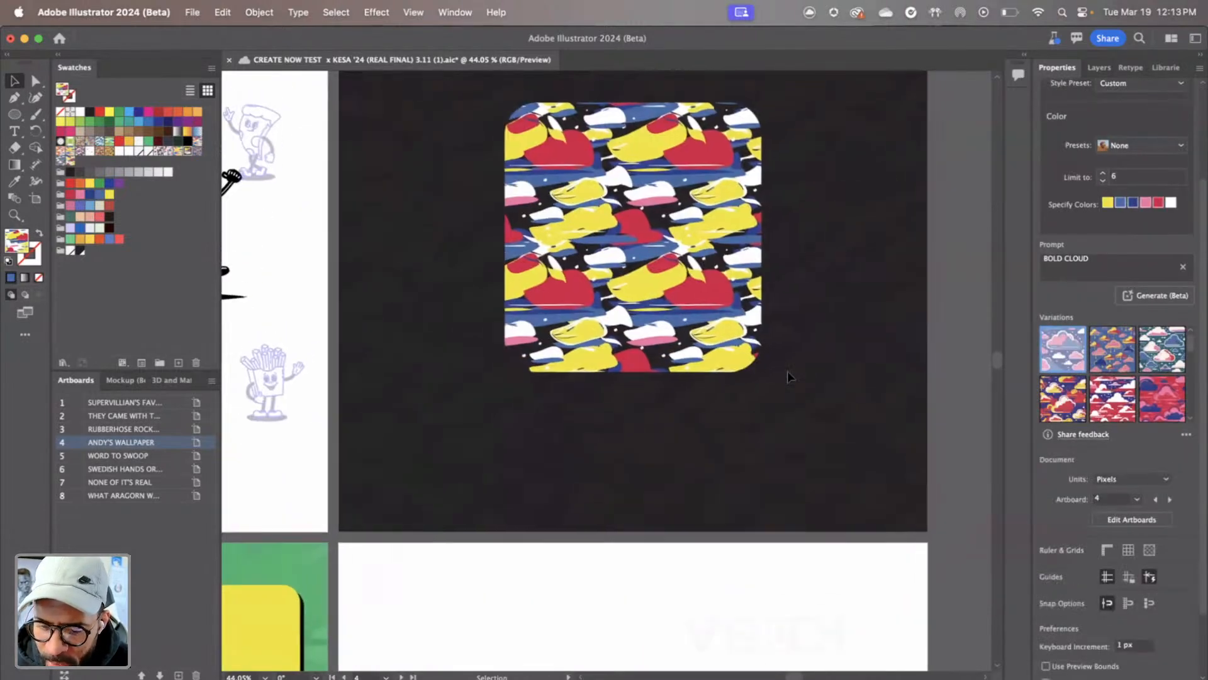
pyautogui.scroll(-4, 788, 376)
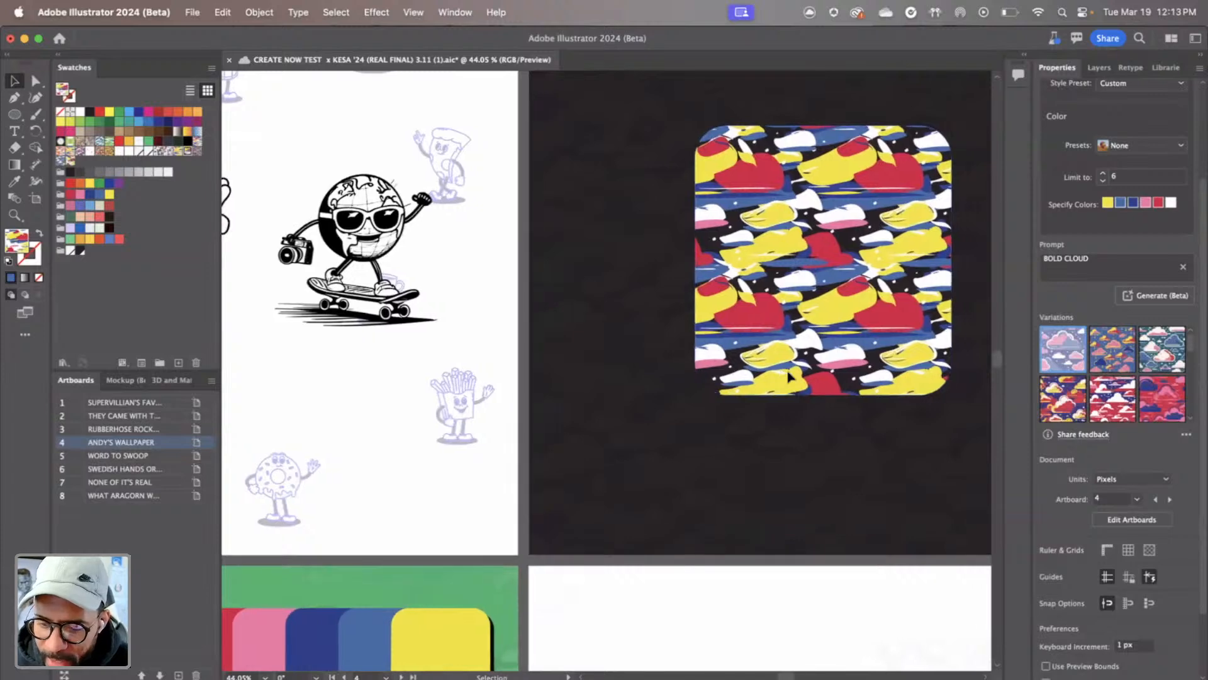
pyautogui.hscroll(2, 789, 377)
pyautogui.scroll(-10, 787, 376)
pyautogui.hscroll(-8, 787, 377)
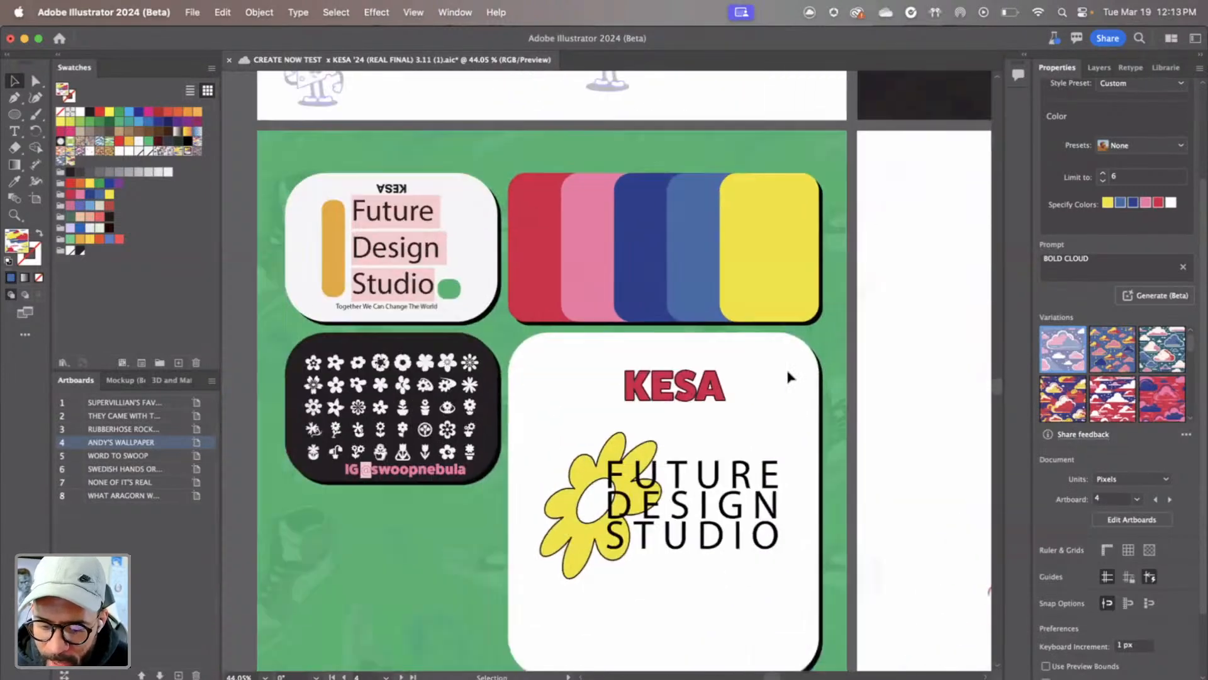
pyautogui.scroll(-2, 779, 377)
pyautogui.hscroll(2, 780, 378)
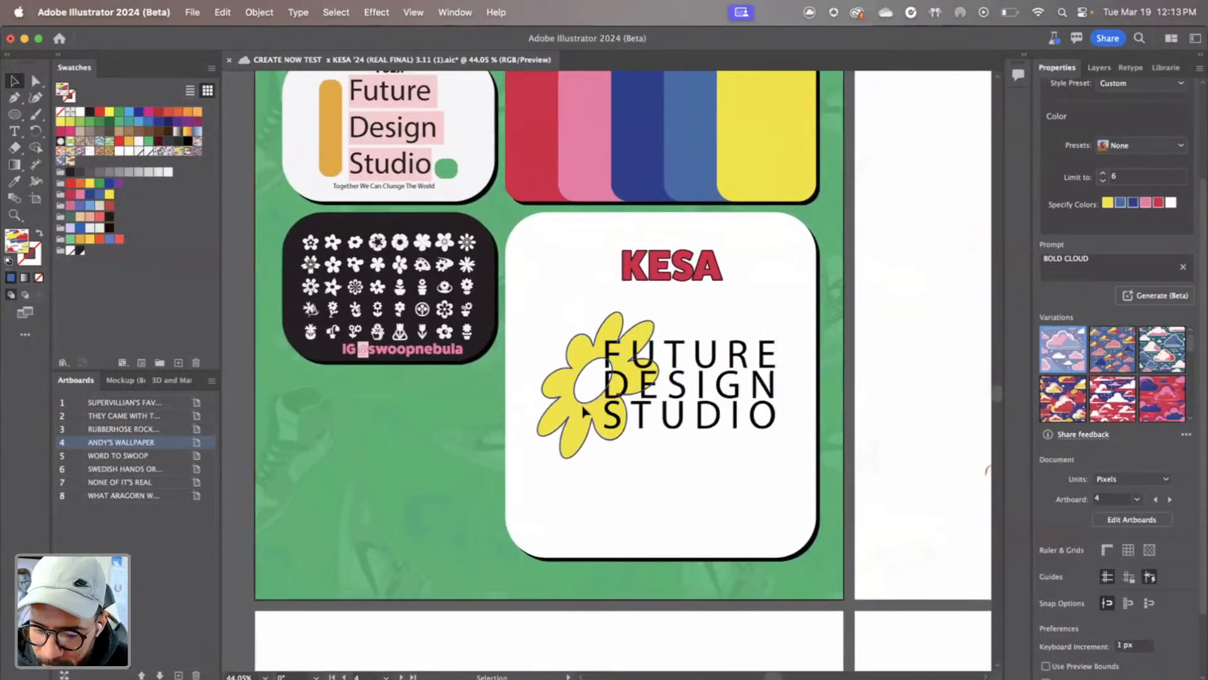
pyautogui.click(678, 445)
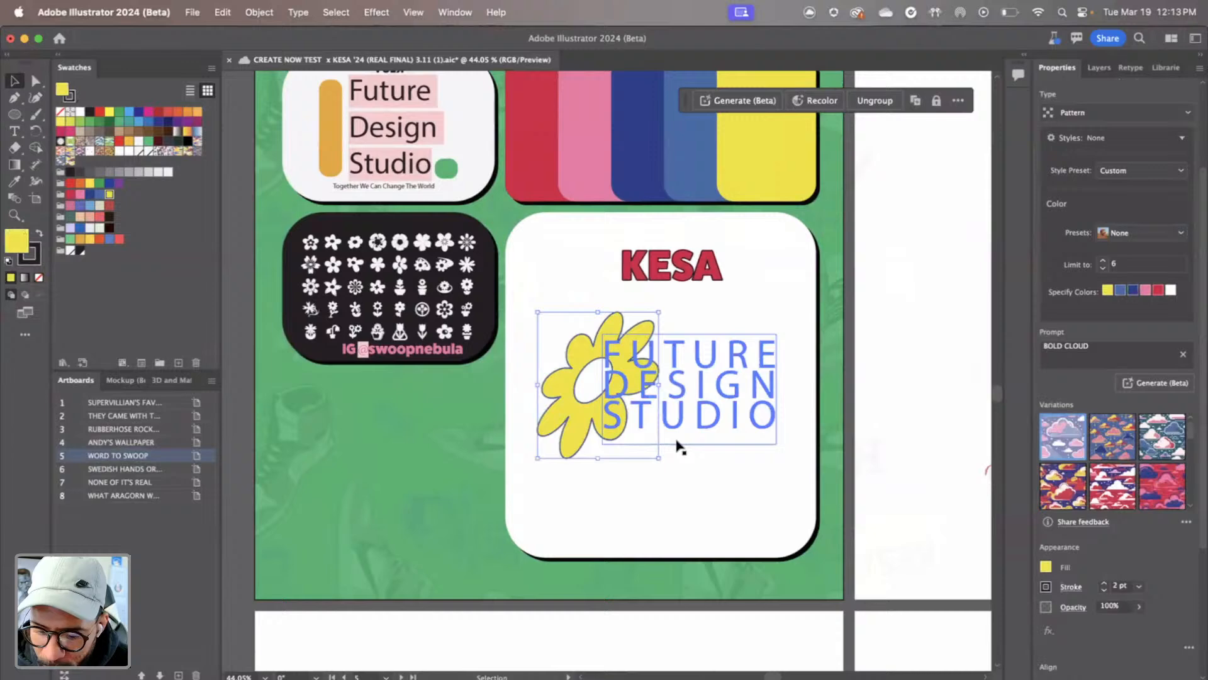
pyautogui.click(574, 280)
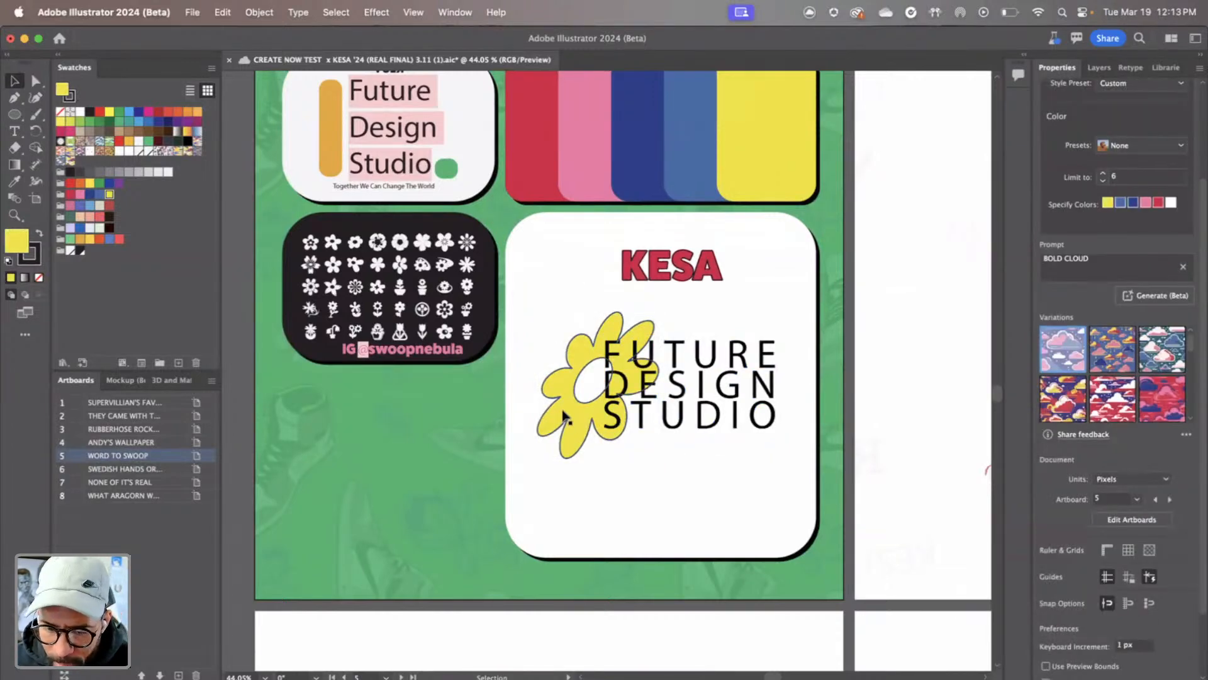
pyautogui.scroll(2, 554, 285)
pyautogui.hscroll(1, 554, 285)
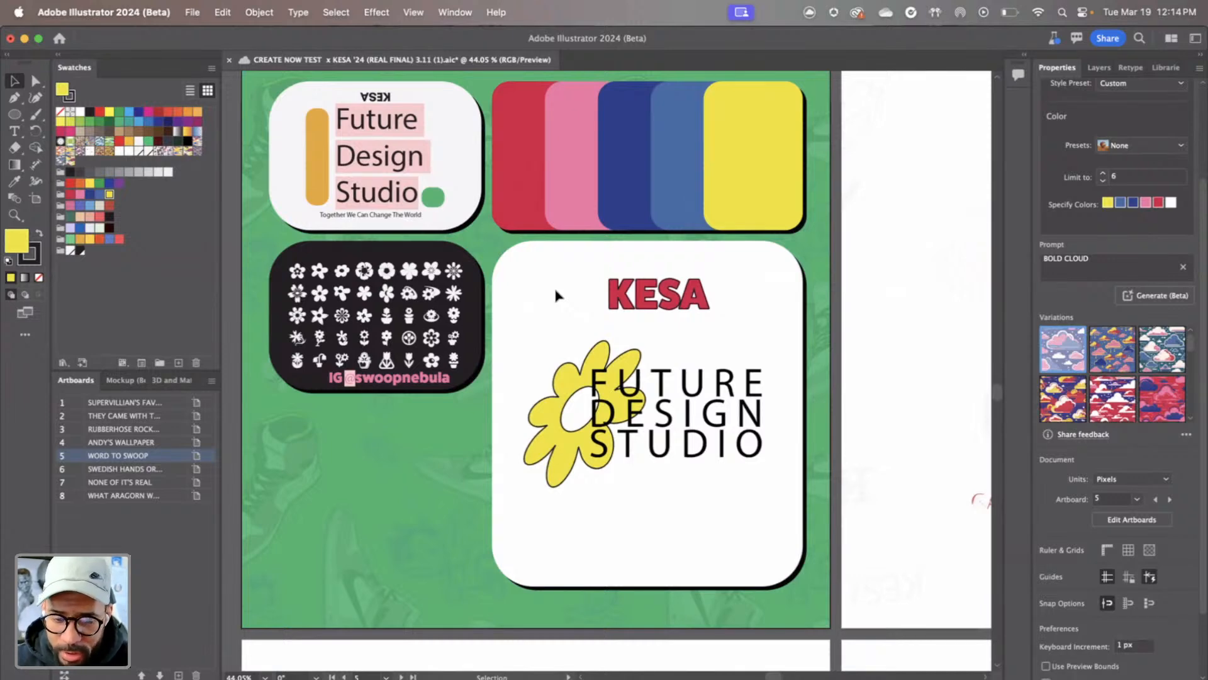
# Run Retype font matching on the outlined red KESA lettering and exit the matching mode
pyautogui.click(631, 302)
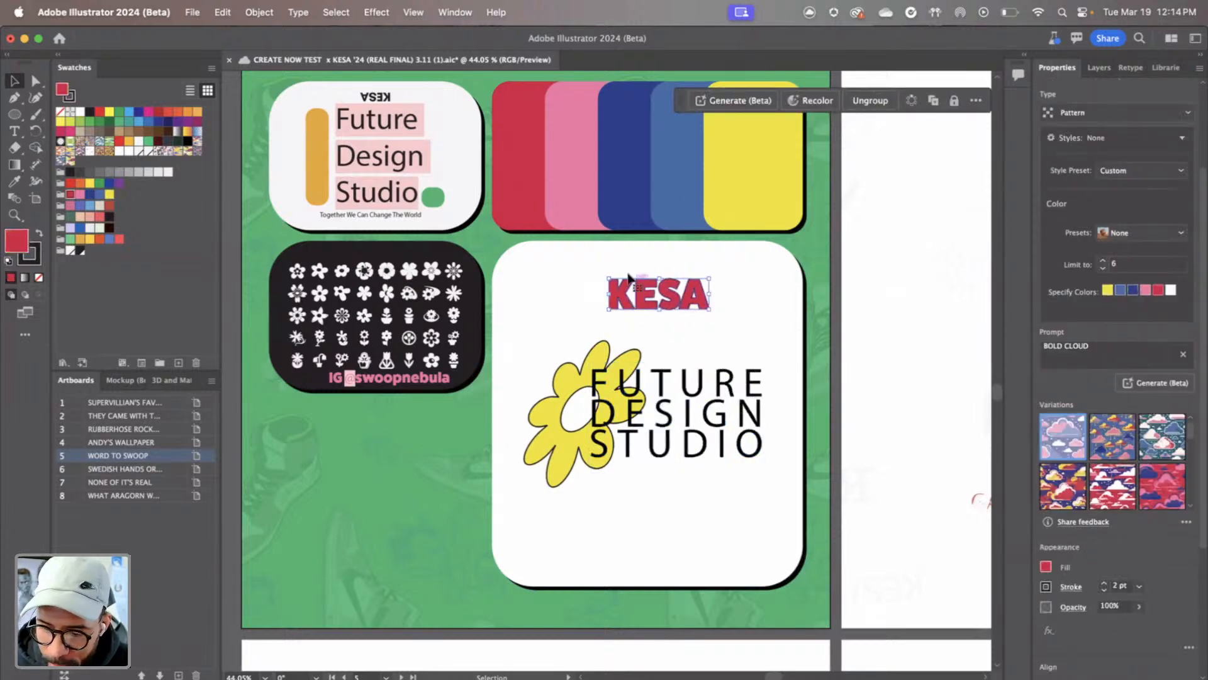
pyautogui.click(1129, 71)
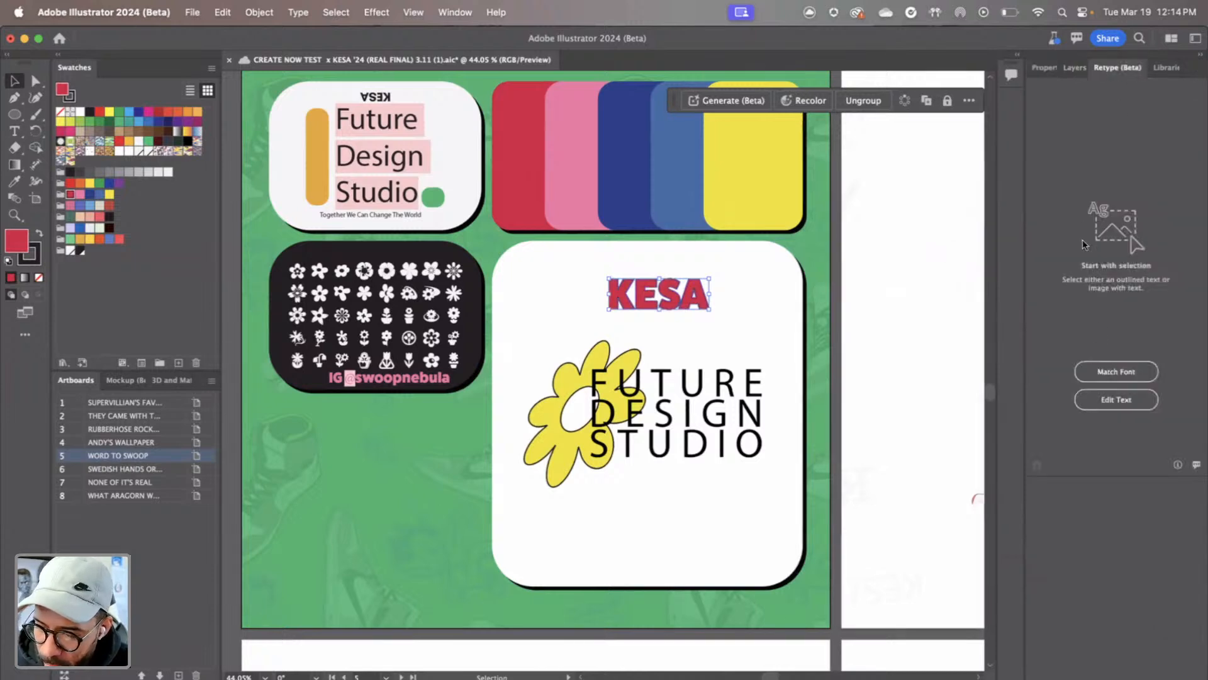
pyautogui.click(1110, 375)
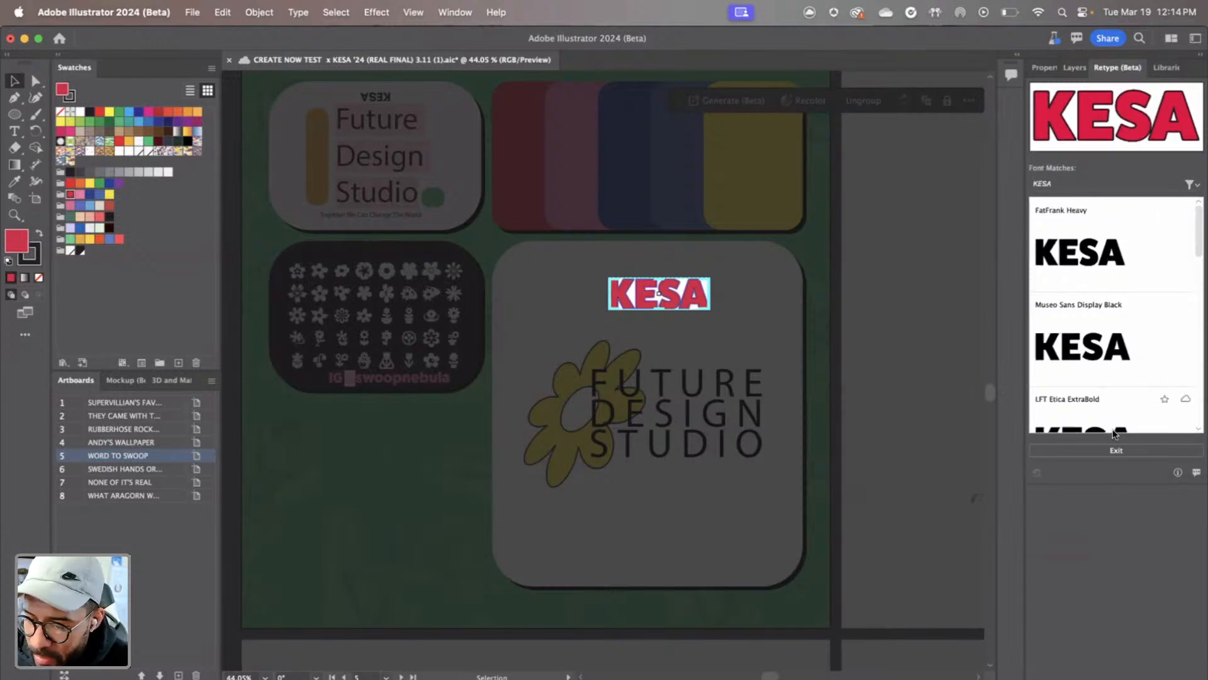
pyautogui.click(1108, 450)
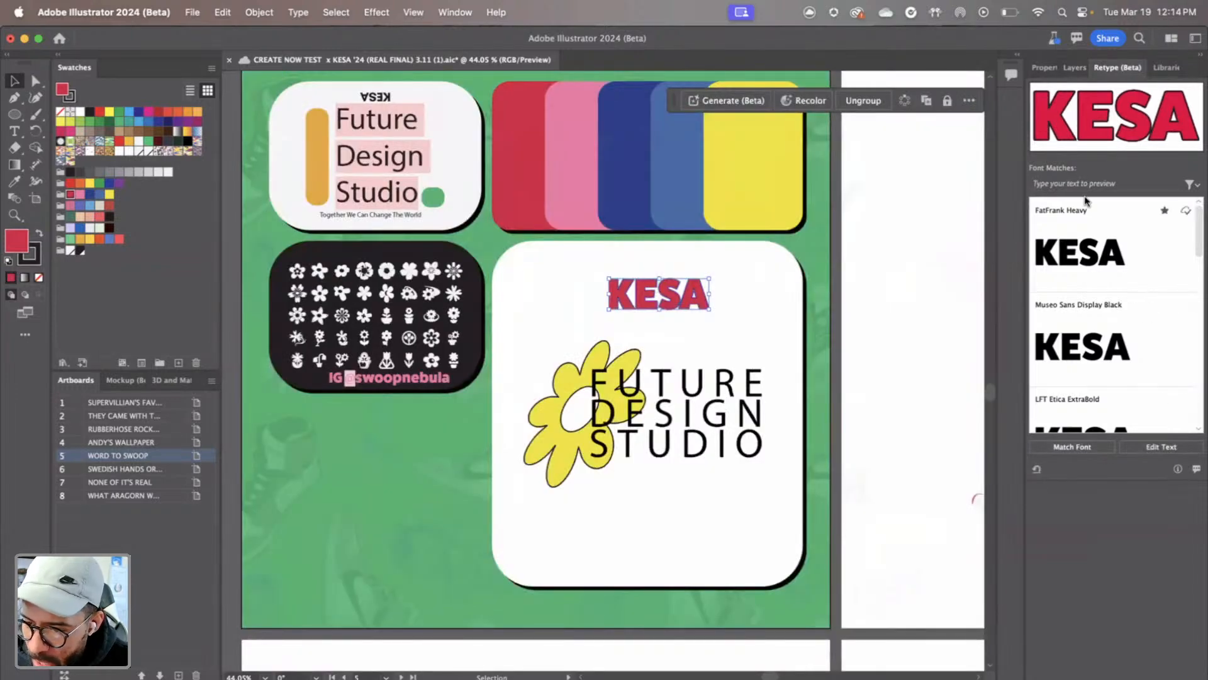
# Convert the outlined KESA lettering to live text in FatFrank Heavy with Retype and exit its editing mode
pyautogui.click(1160, 448)
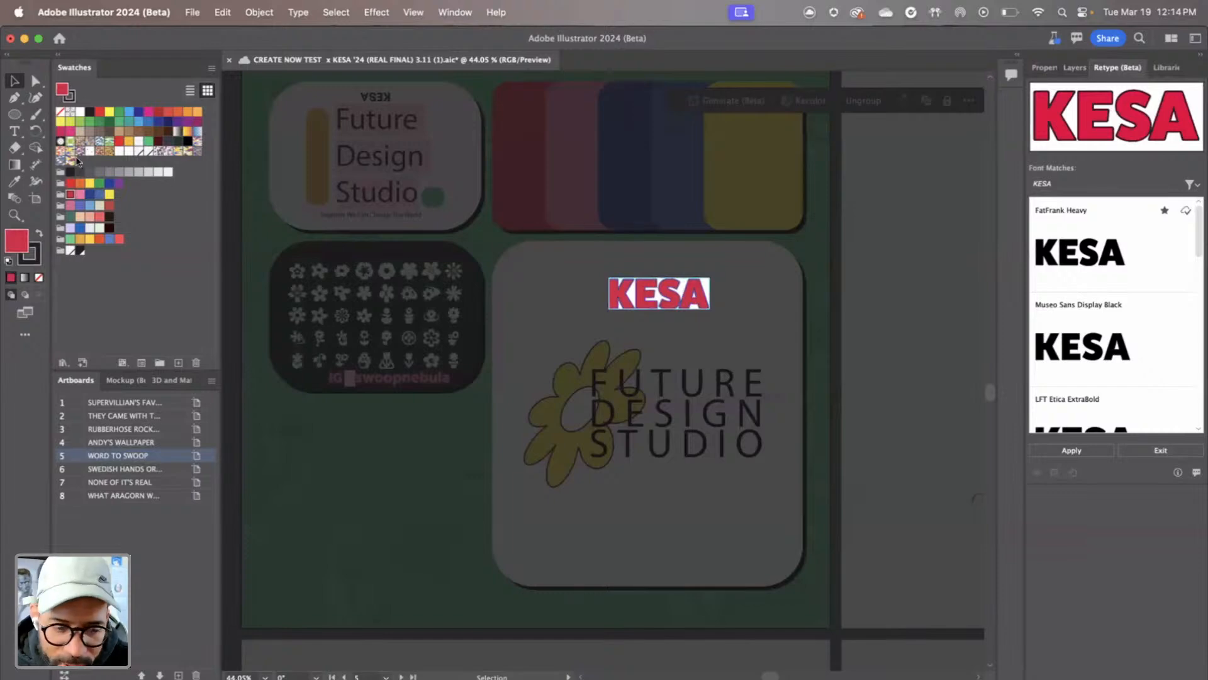
pyautogui.press('t')
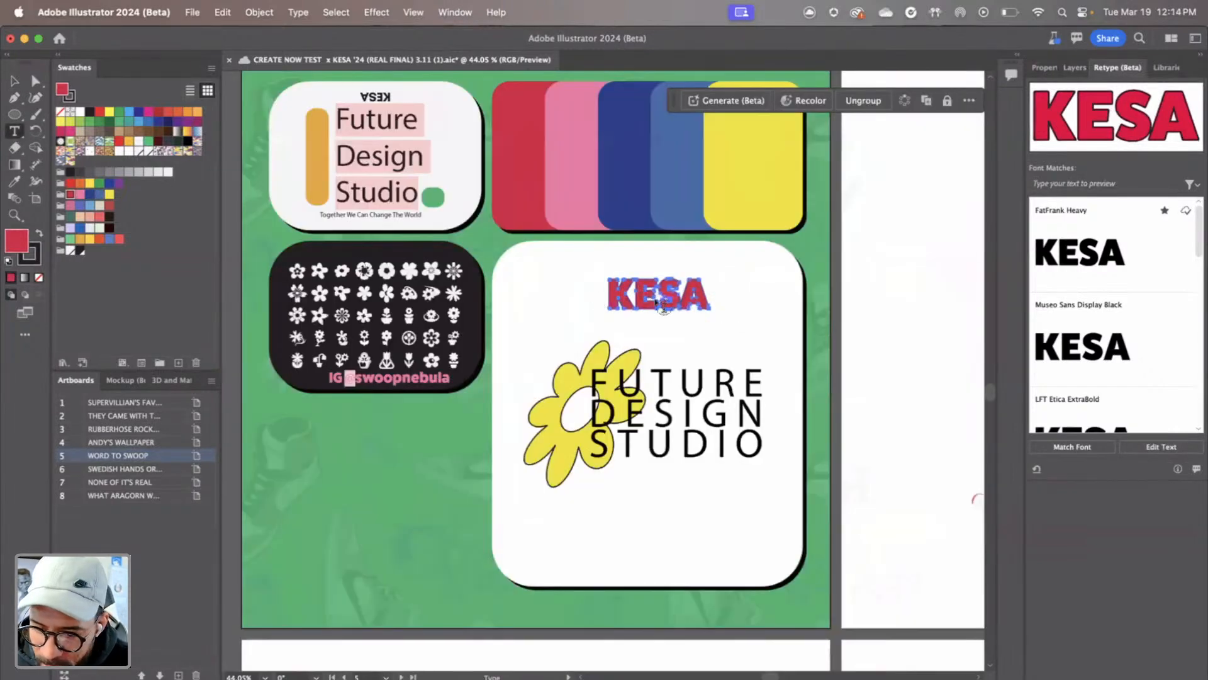
pyautogui.click(1125, 253)
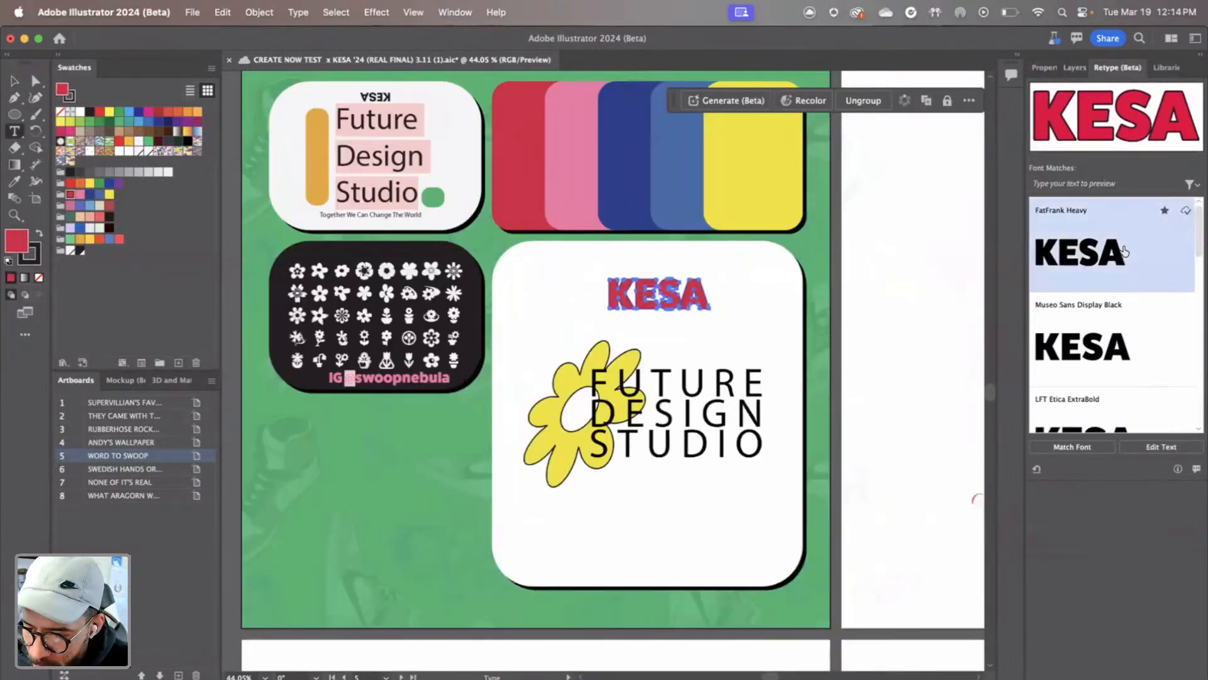
pyautogui.click(1136, 448)
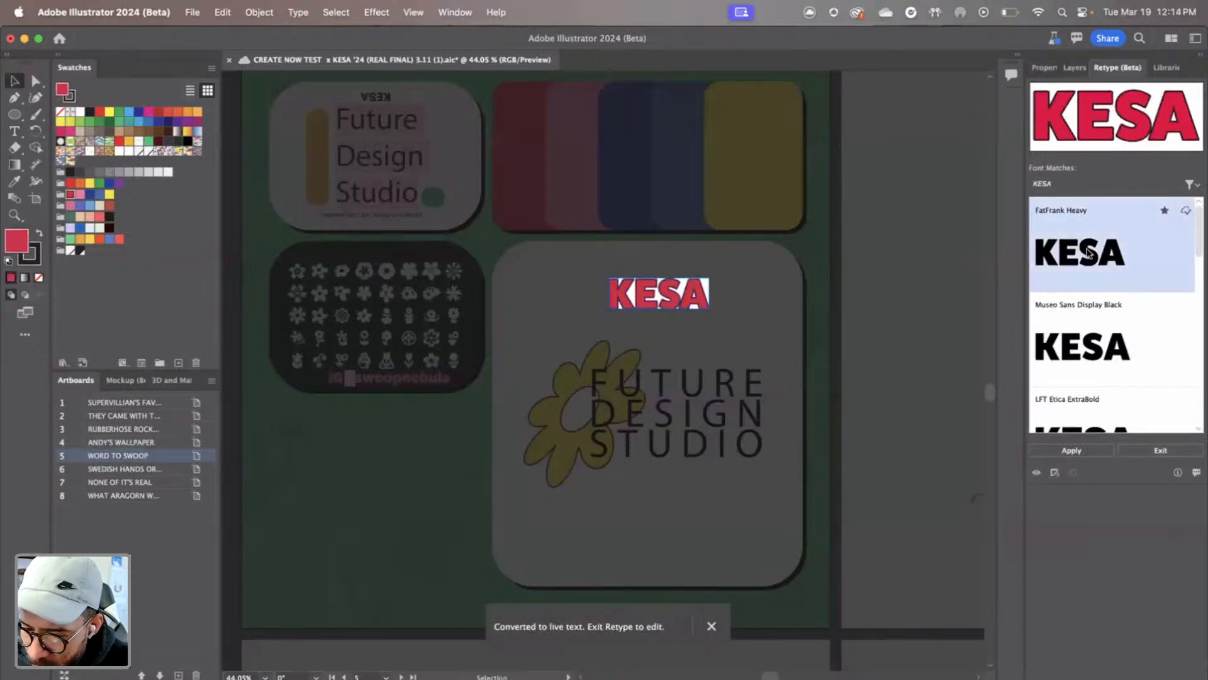
pyautogui.click(1161, 450)
# Try inserting a run of extra S letters after the E in the live KESA text and remove them again
pyautogui.click(662, 291)
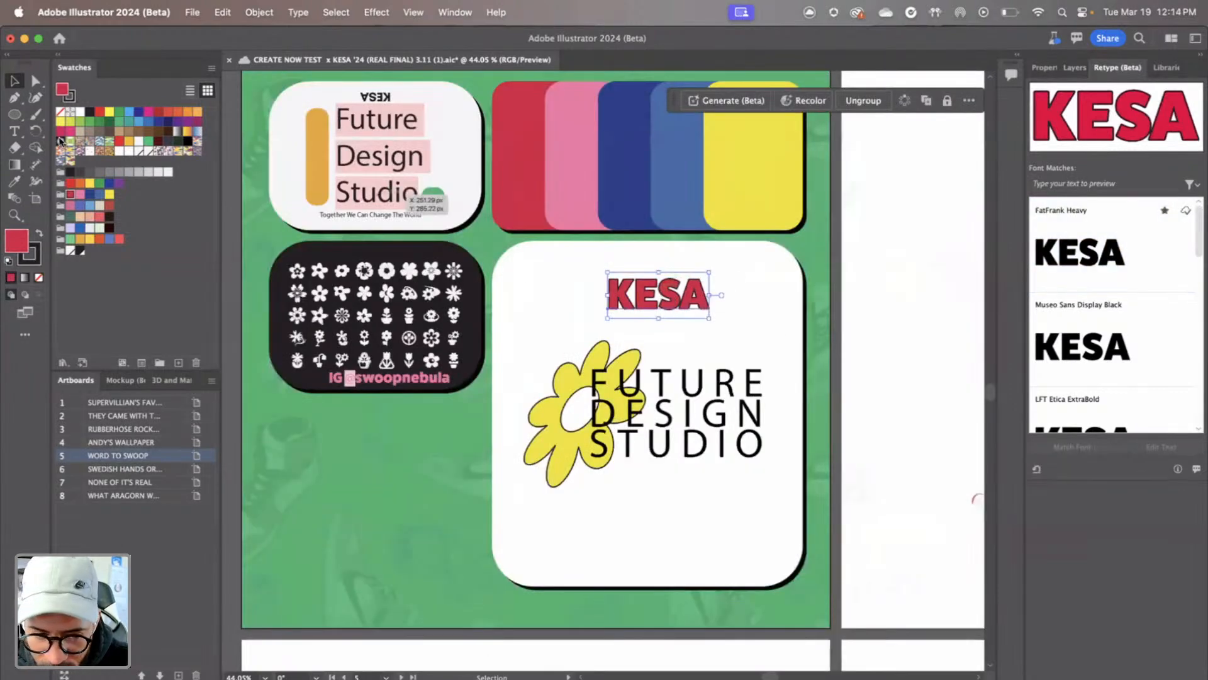
pyautogui.press('t')
pyautogui.click(659, 290)
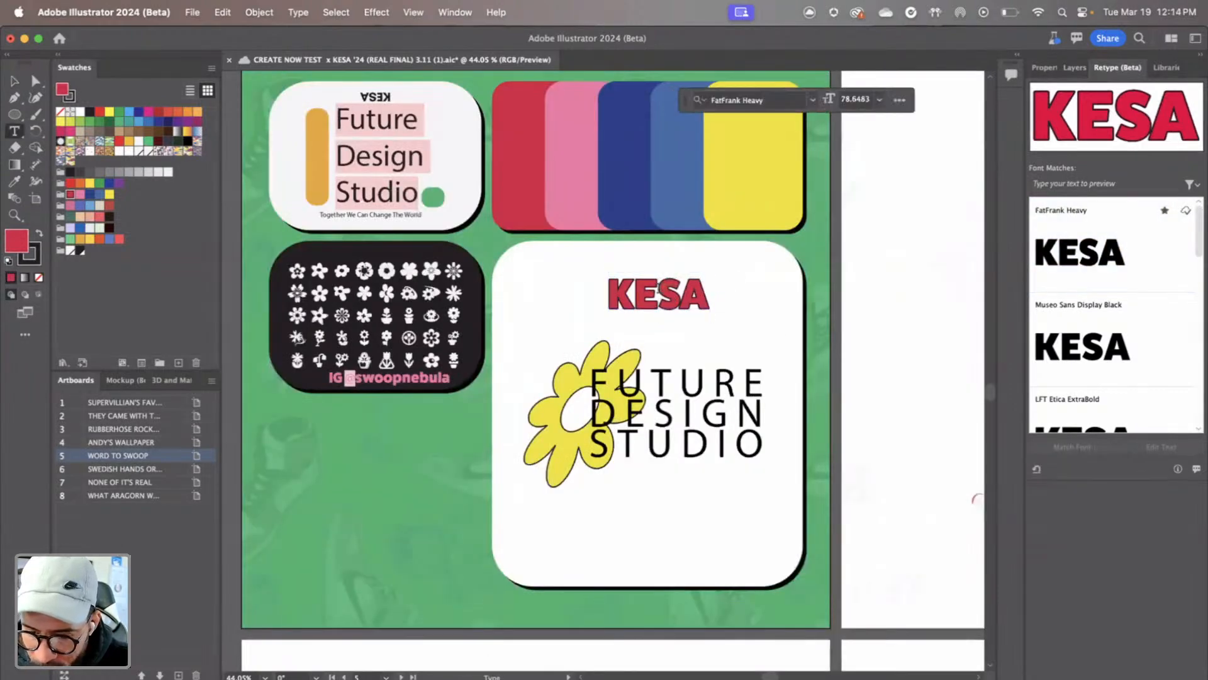
pyautogui.write('SSSSSSSSS')
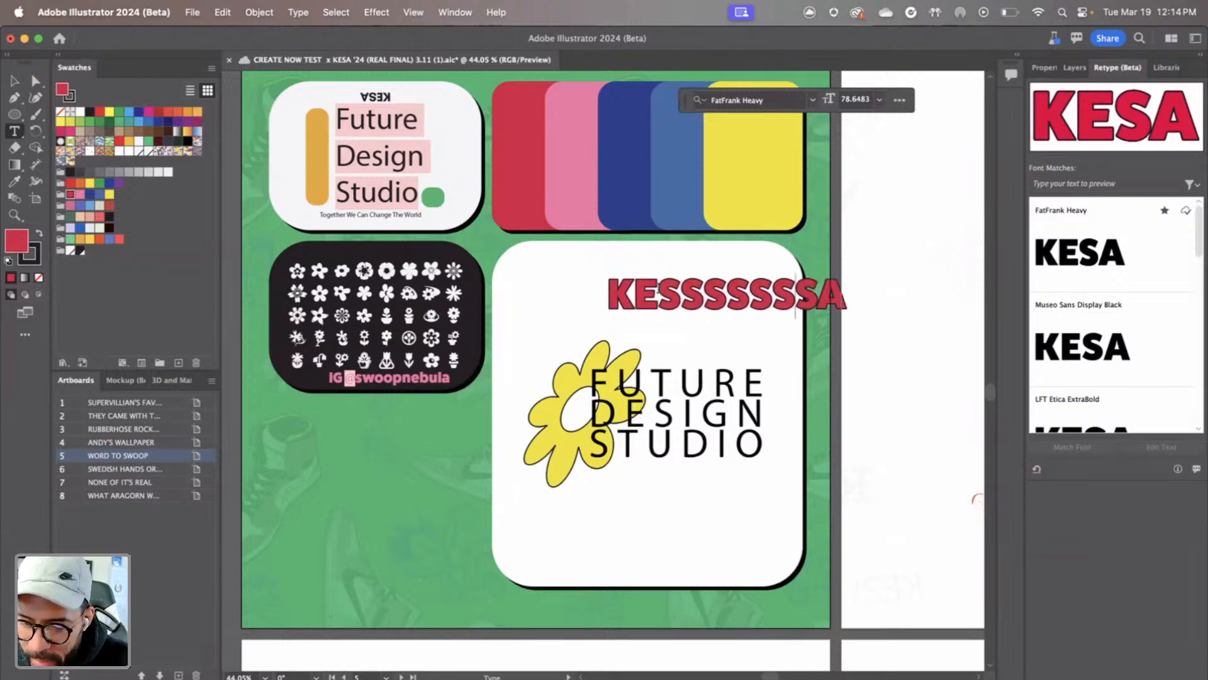
pyautogui.press('BackSpace')
pyautogui.press('BackSpace')
pyautogui.press('BackSpace')
pyautogui.press('BackSpace')
pyautogui.press('BackSpace')
pyautogui.press('BackSpace')
pyautogui.press('BackSpace')
pyautogui.press('BackSpace')
pyautogui.press('BackSpace')
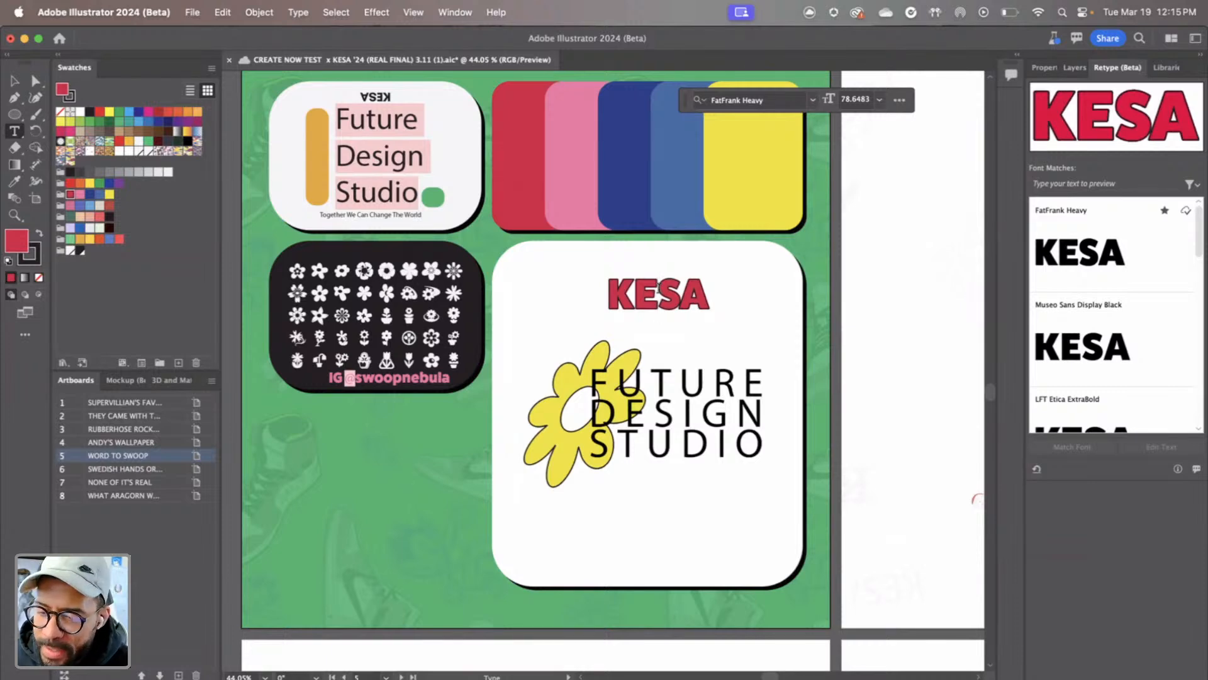
pyautogui.press('Escape')
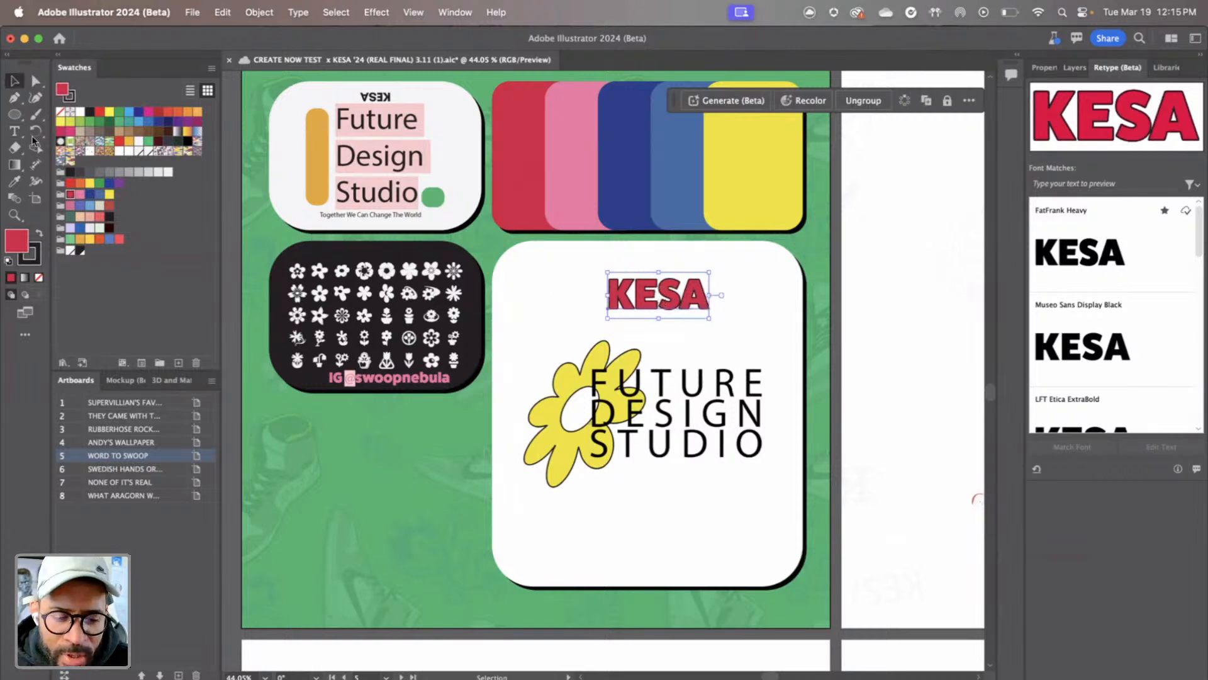
pyautogui.click(15, 130)
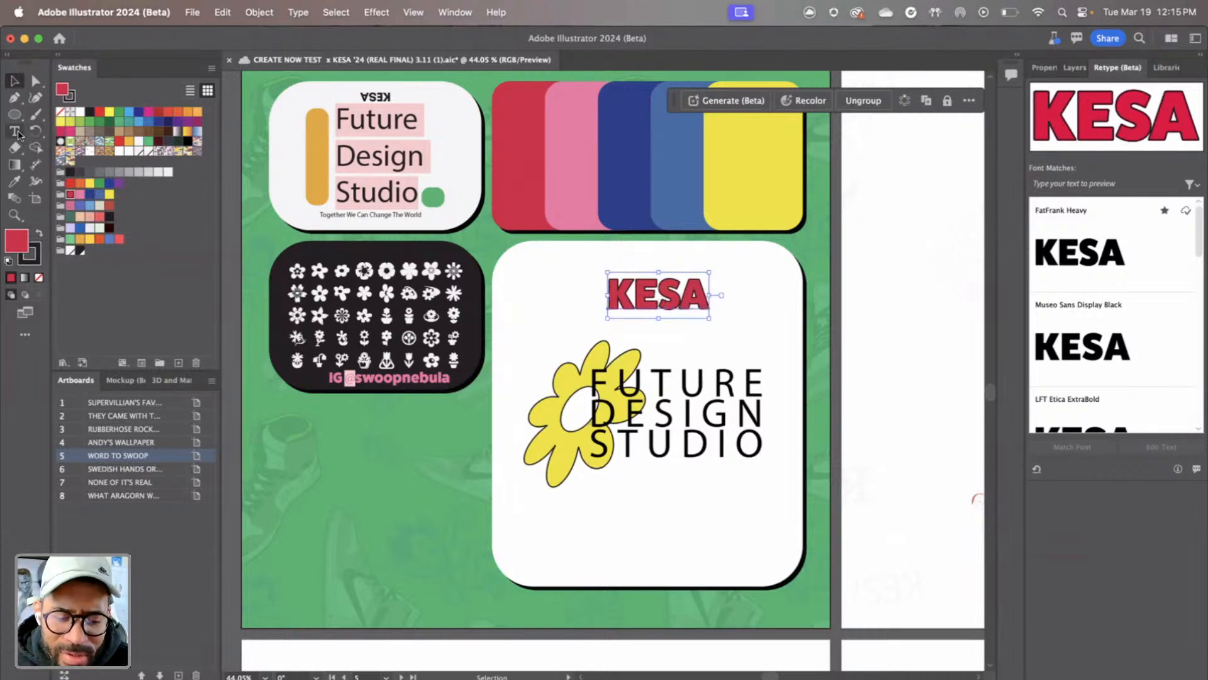
pyautogui.click(660, 285)
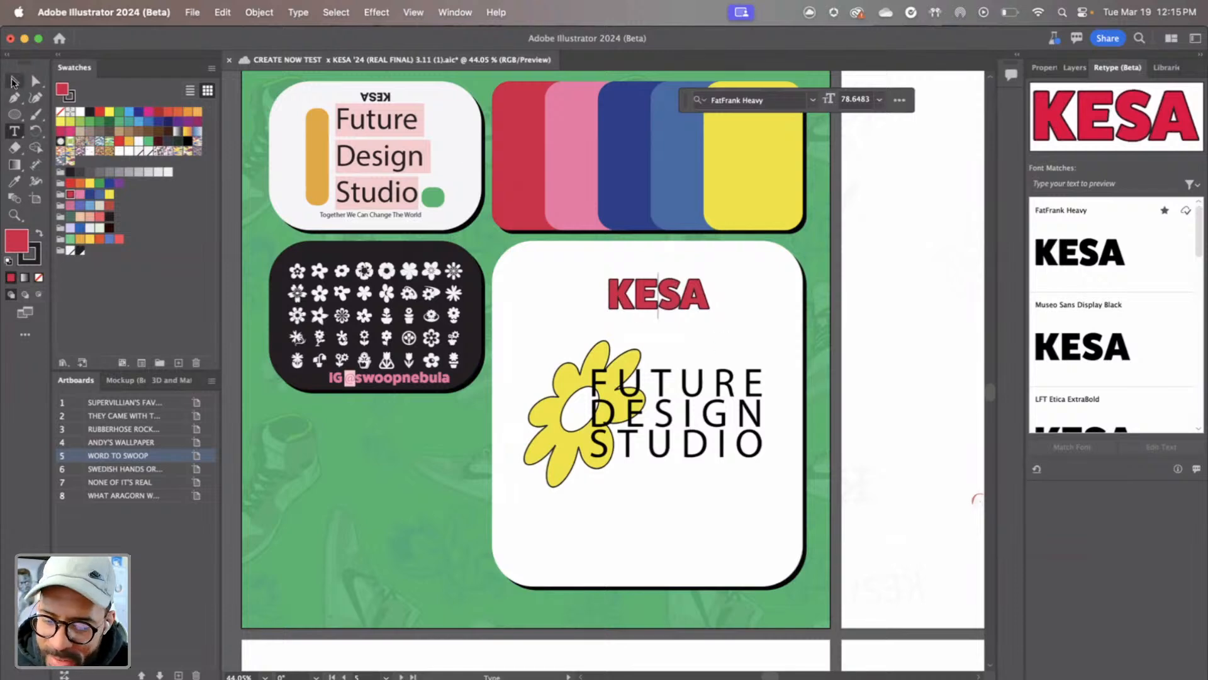
pyautogui.click(13, 81)
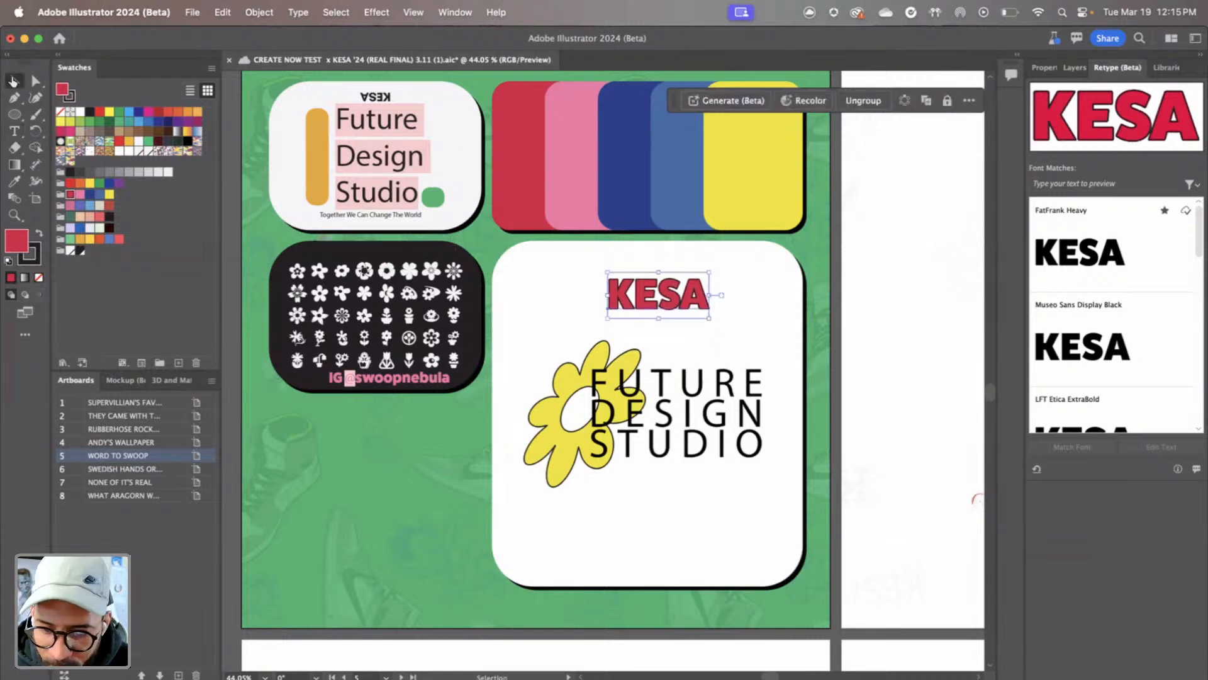
# Change the FUTURE DESIGN STUDIO text's font to FatFrank Heavy from the favorite fonts
pyautogui.click(669, 396)
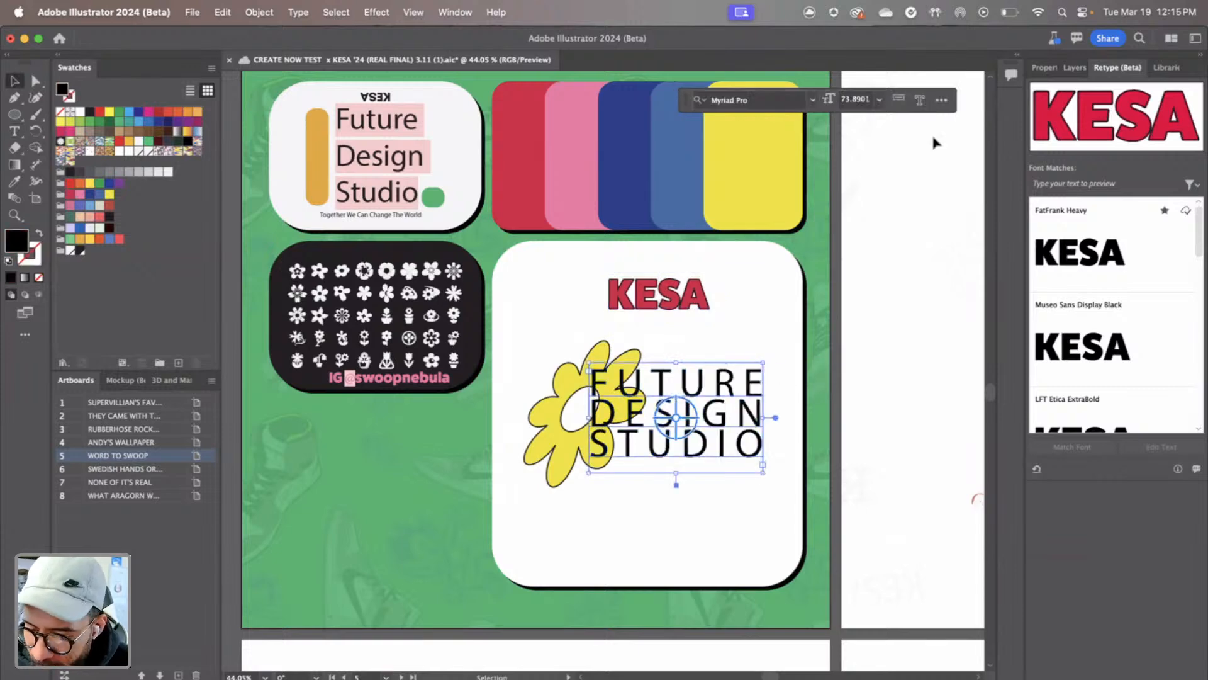
pyautogui.click(1044, 67)
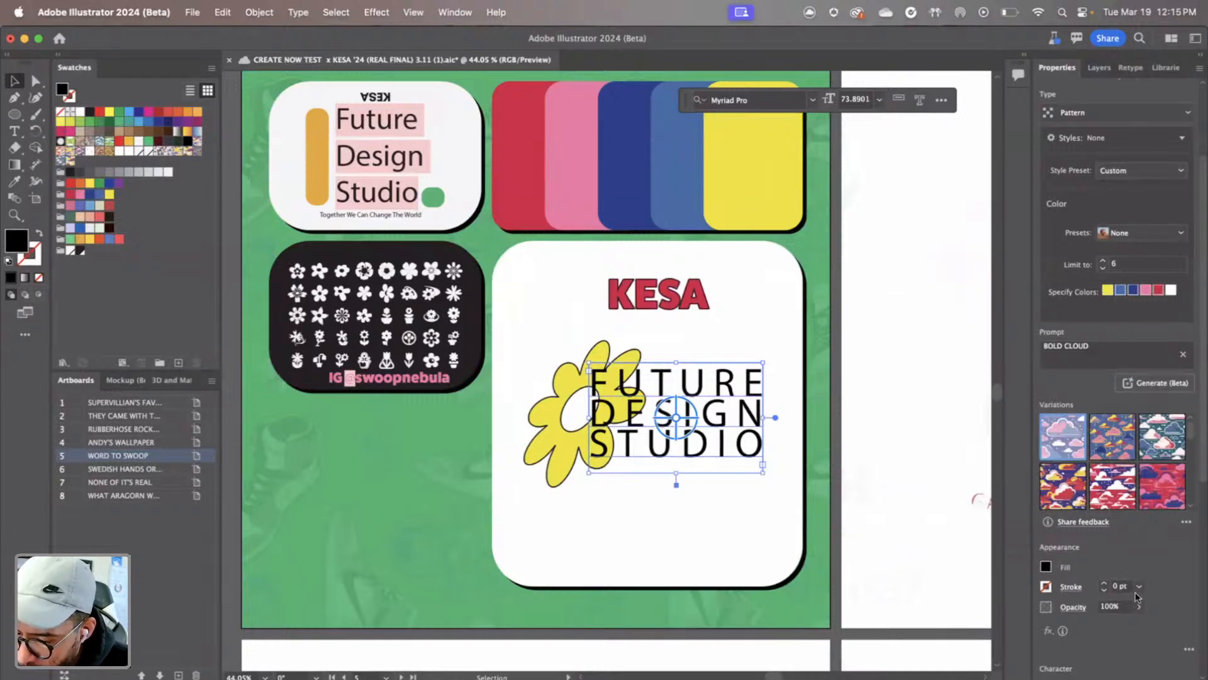
pyautogui.scroll(-5, 1184, 601)
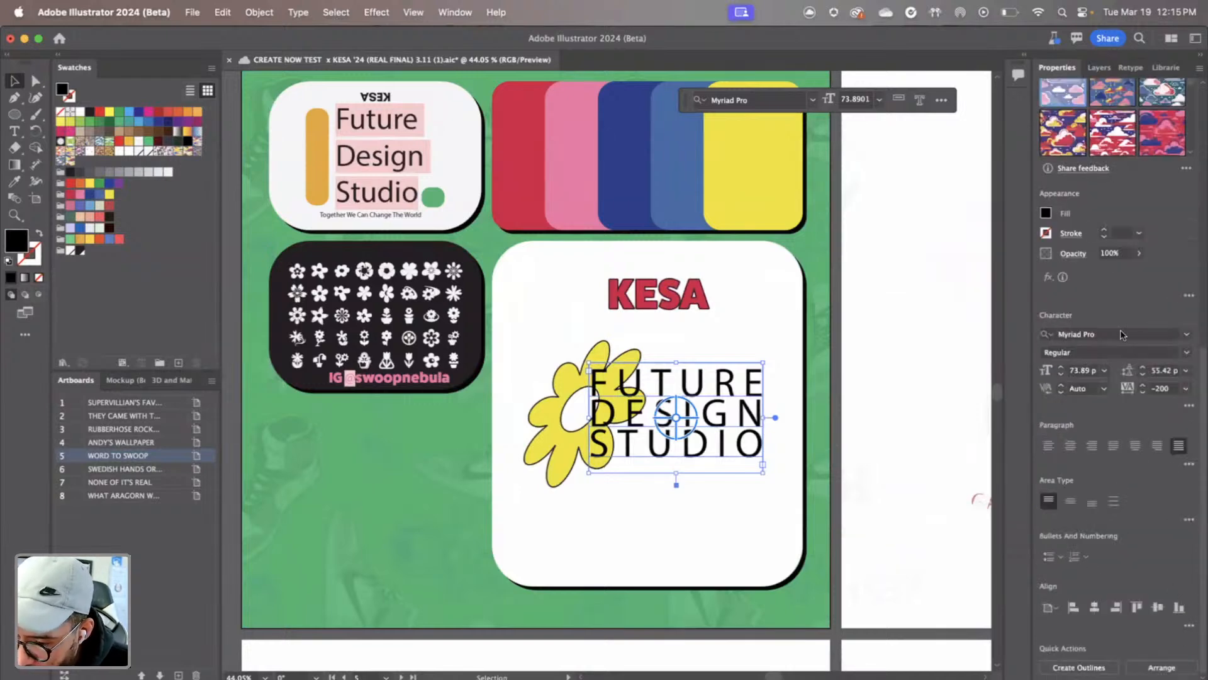
pyautogui.click(1185, 334)
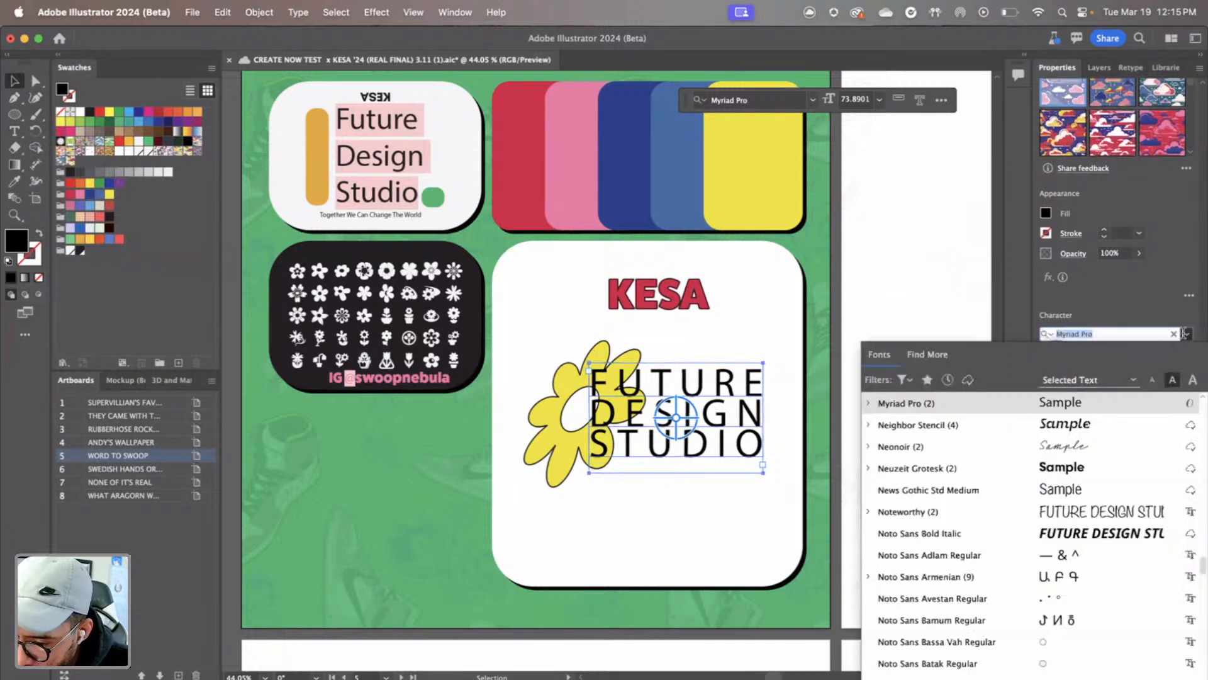
pyautogui.click(927, 380)
pyautogui.click(1102, 426)
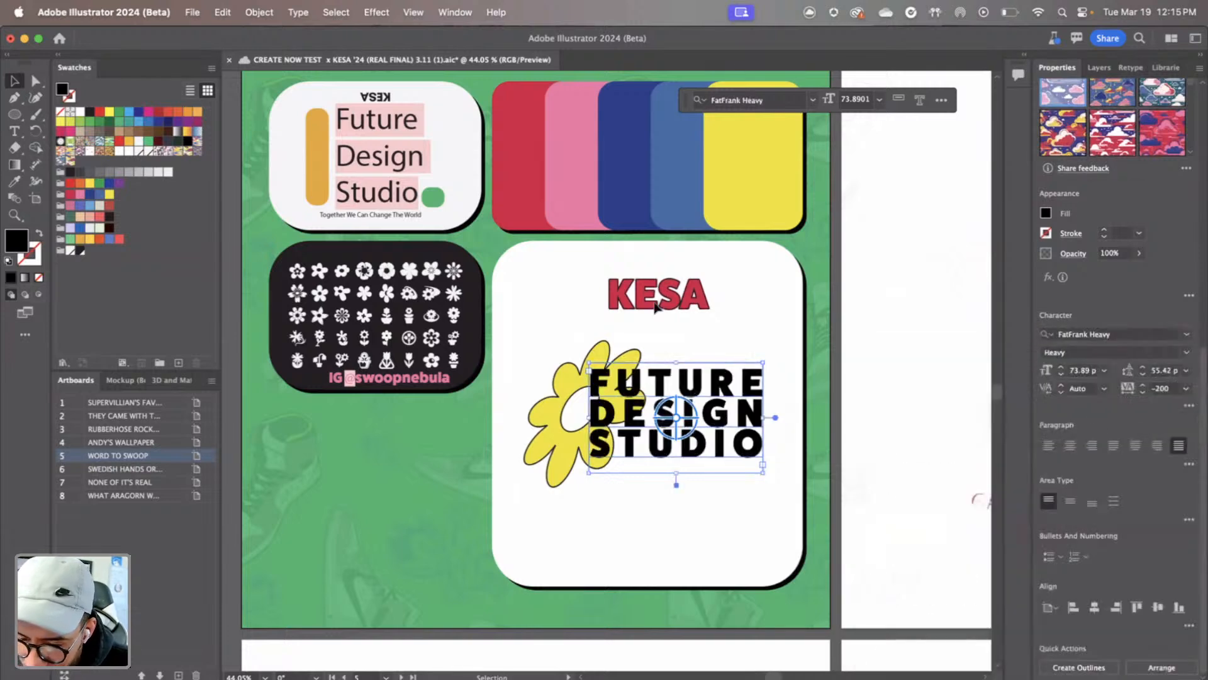
# Try copying the KESA lettering's style onto the FUTURE DESIGN STUDIO text with the Eyedropper and justify all its lines
pyautogui.click(14, 181)
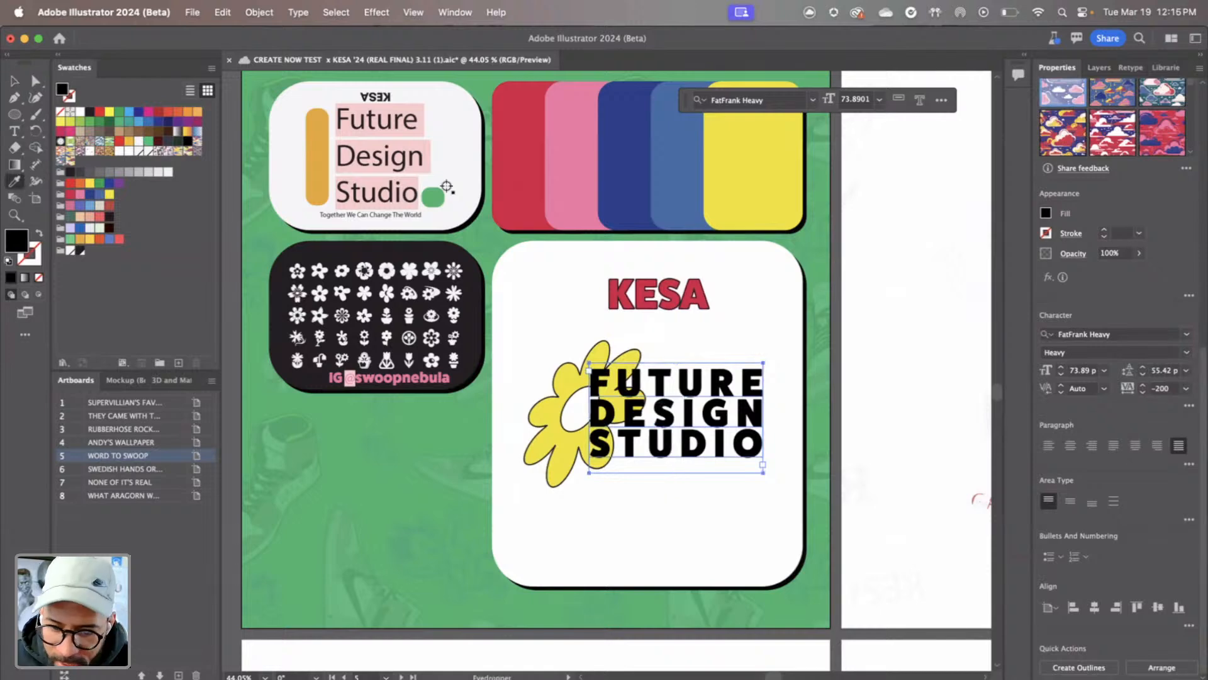
pyautogui.click(648, 284)
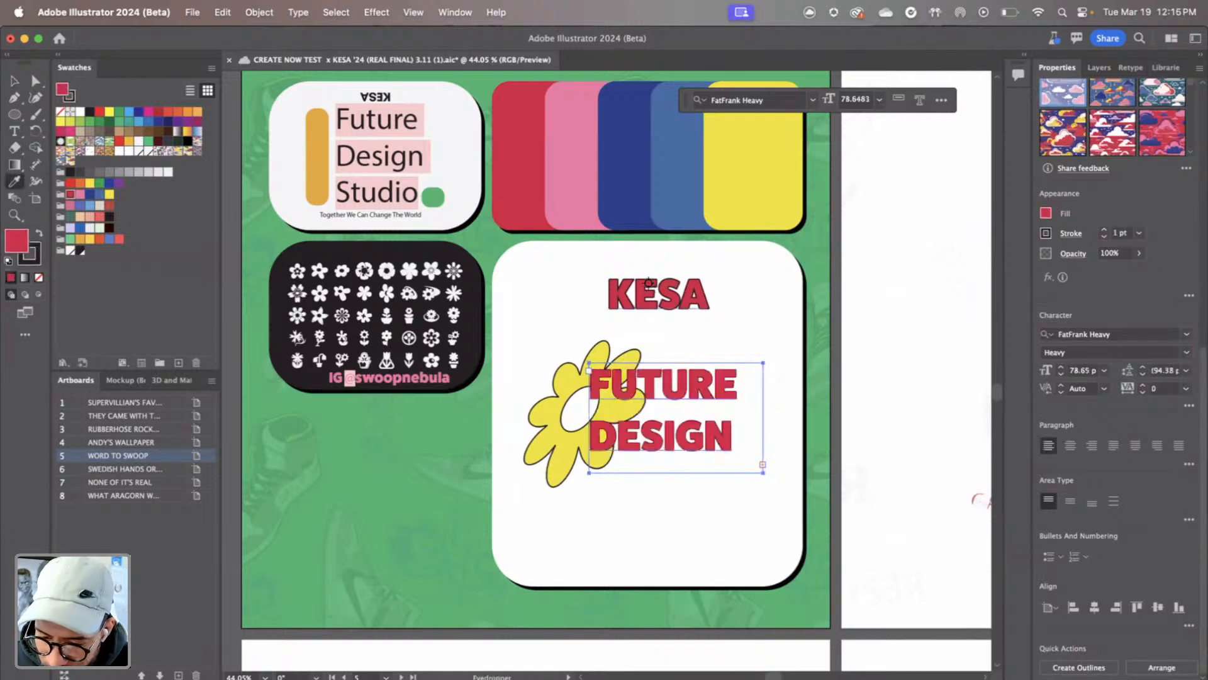
pyautogui.click(1179, 445)
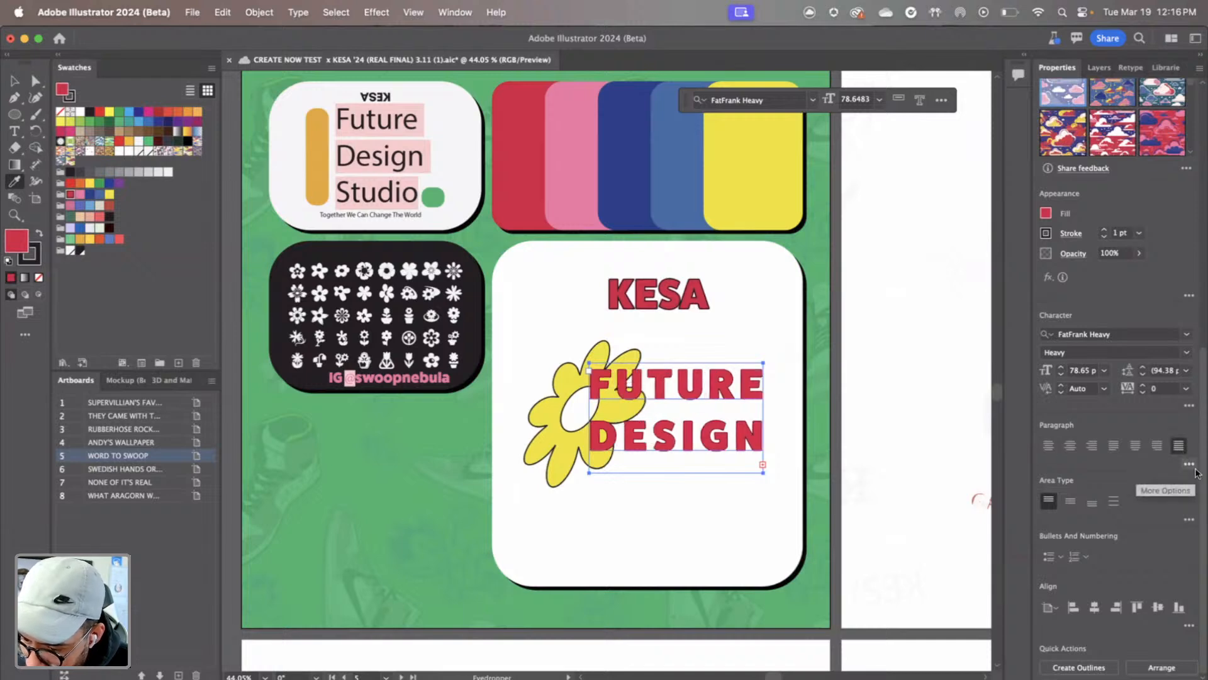
# Try changing the tracking of the restyled FUTURE DESIGN STUDIO text
pyautogui.click(1160, 387)
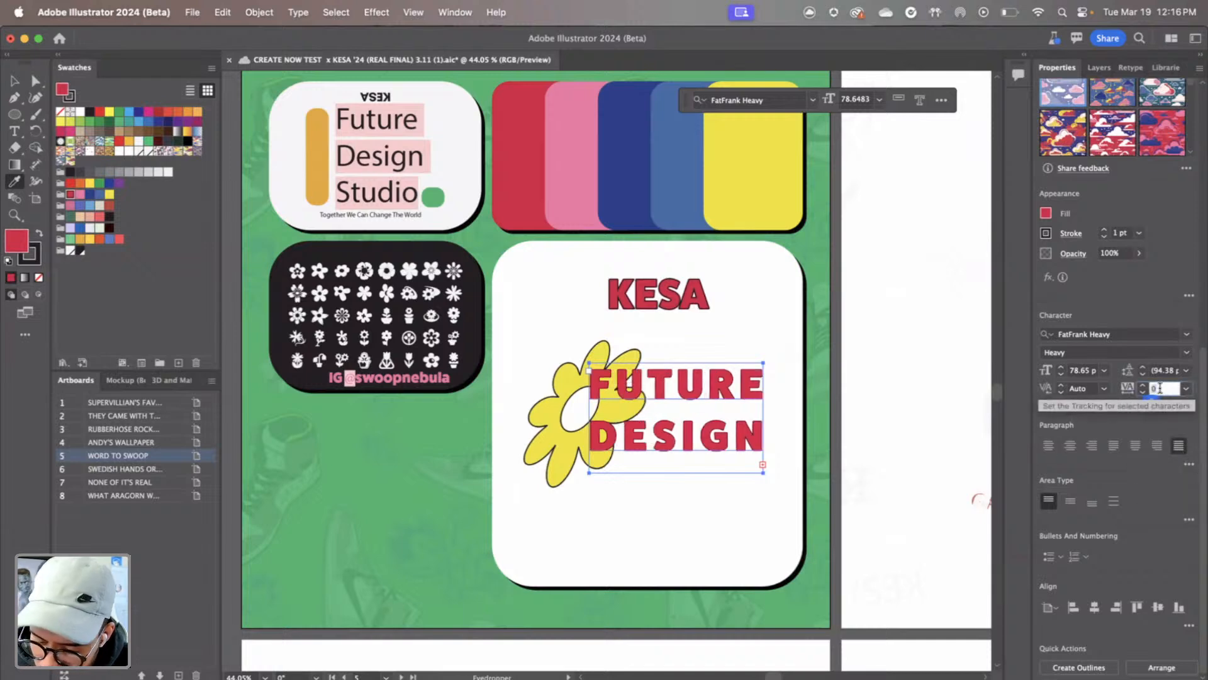
pyautogui.write('-')
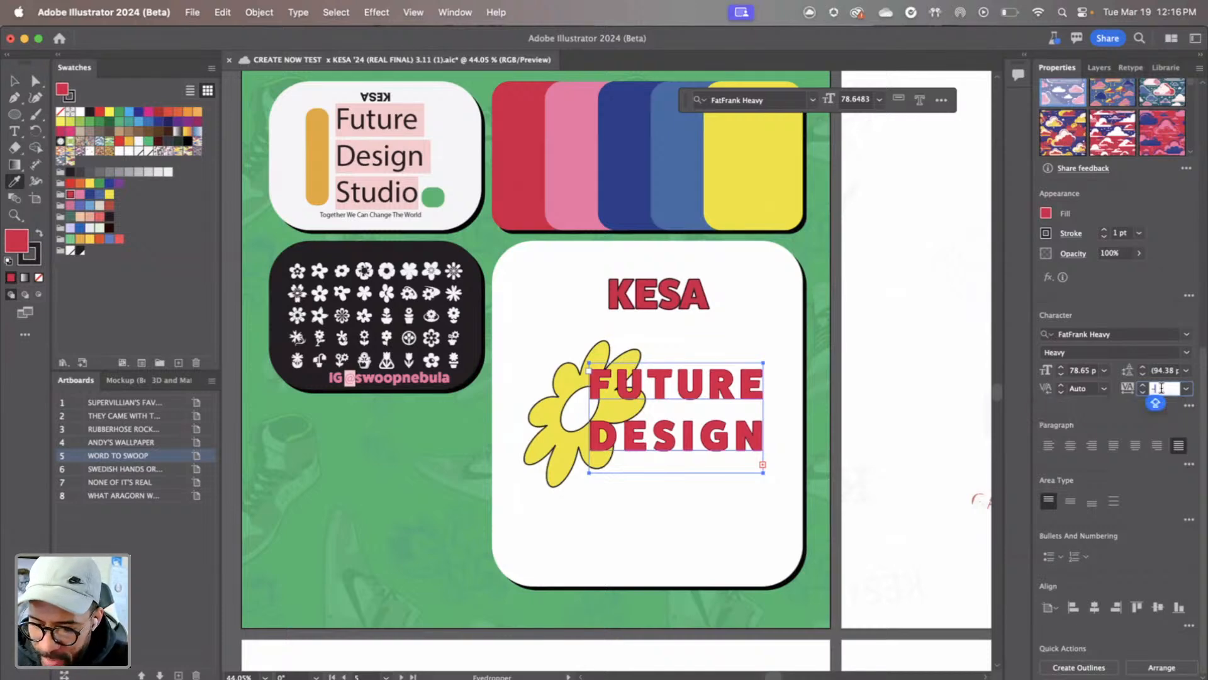
pyautogui.press('BackSpace')
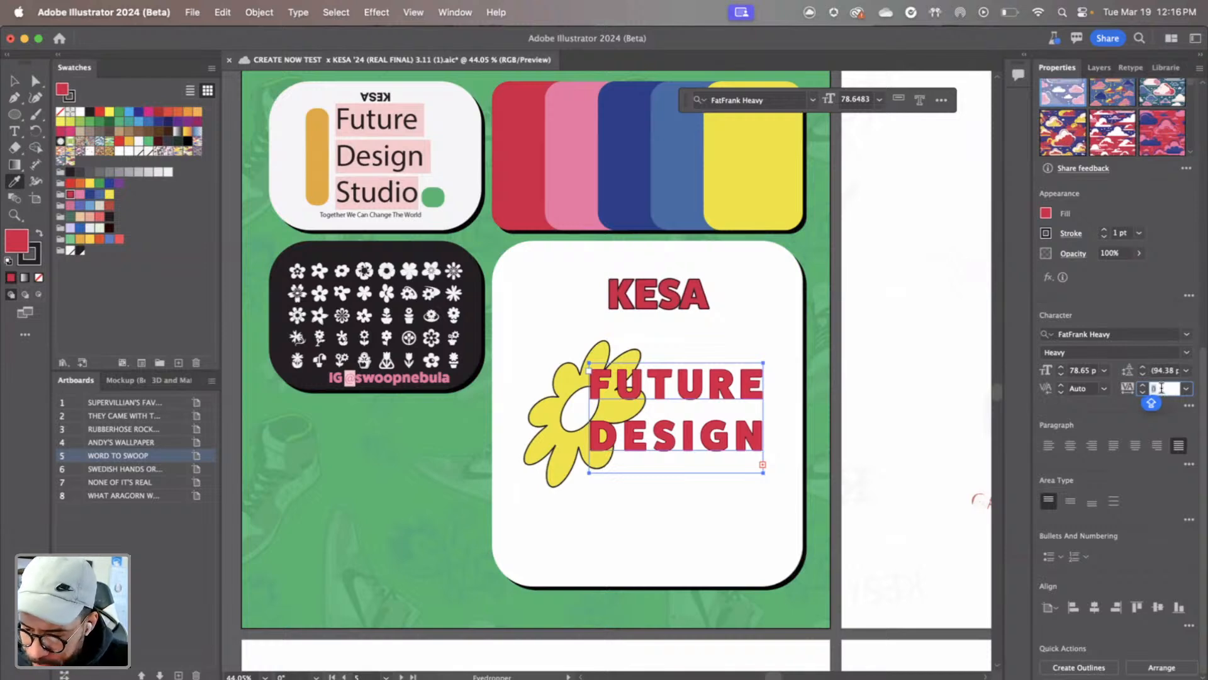
pyautogui.press('Return')
# Undo the recent styling of the FUTURE DESIGN STUDIO text and redo only its change to FatFrank Heavy
pyautogui.press('super+z')
pyautogui.press('super+z')
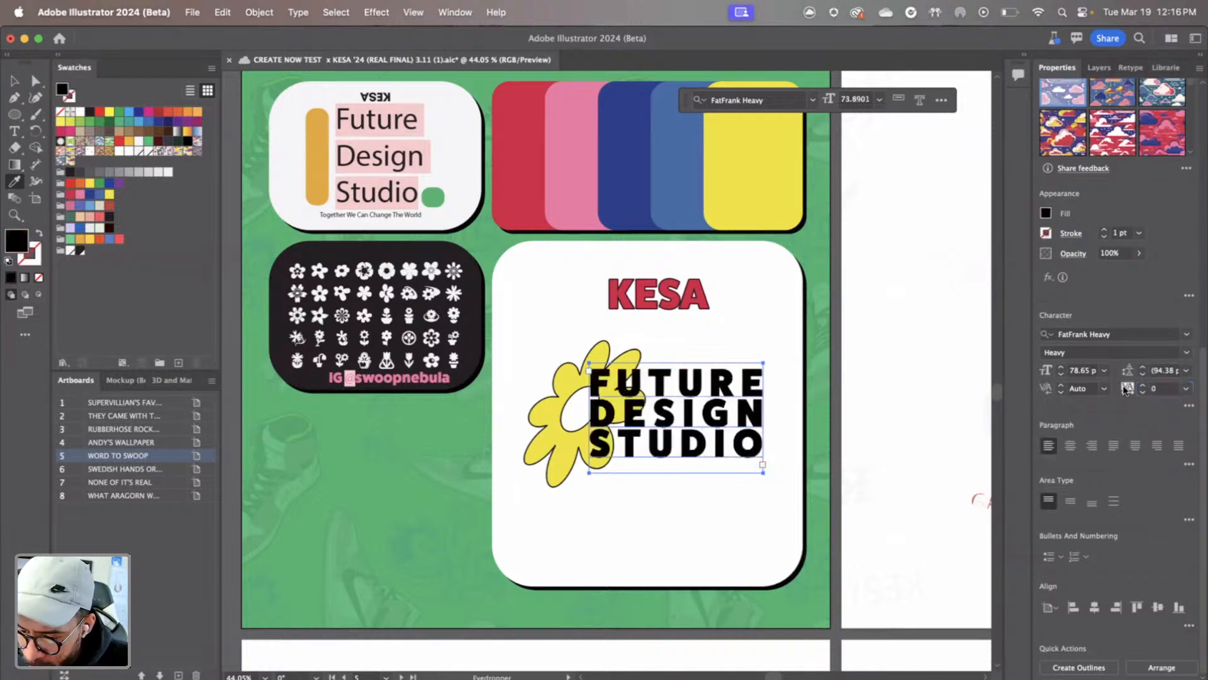
pyautogui.press('super+z')
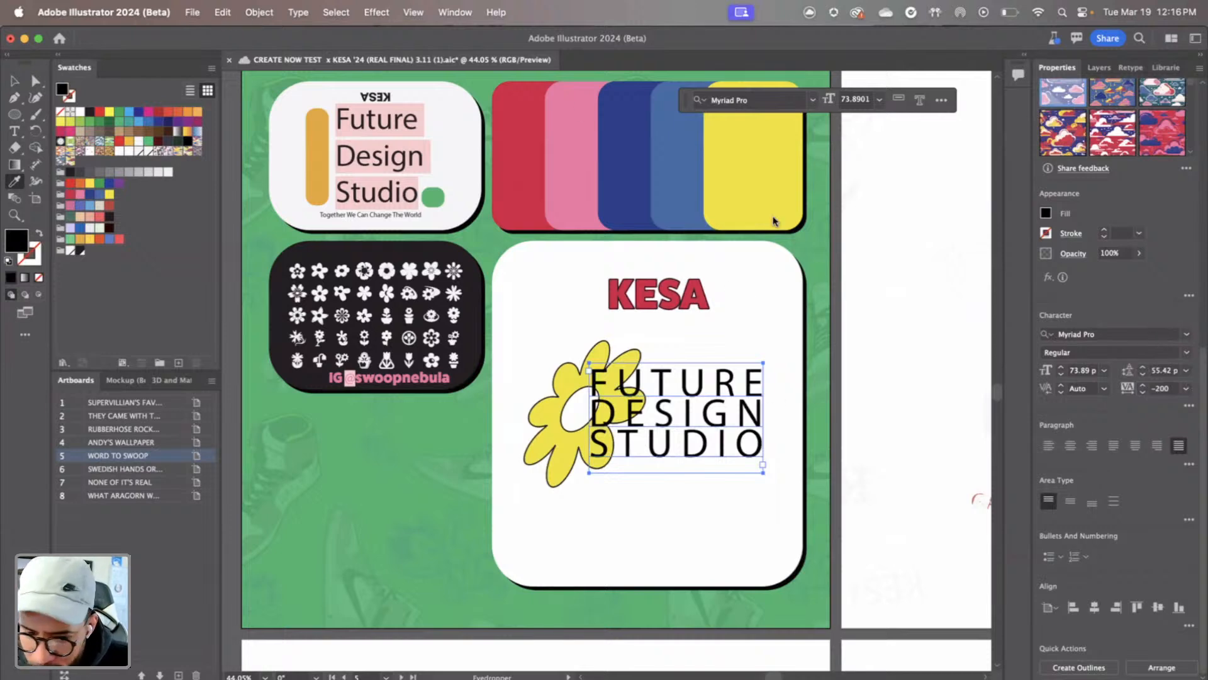
pyautogui.click(220, 14)
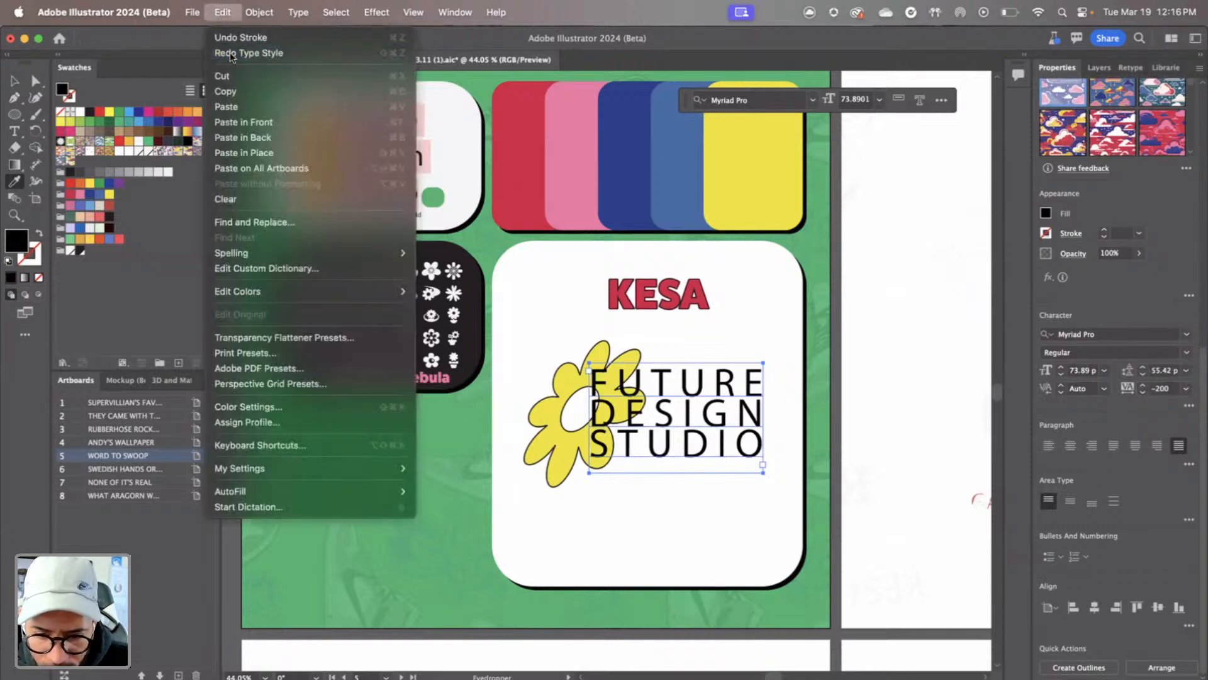
pyautogui.click(230, 54)
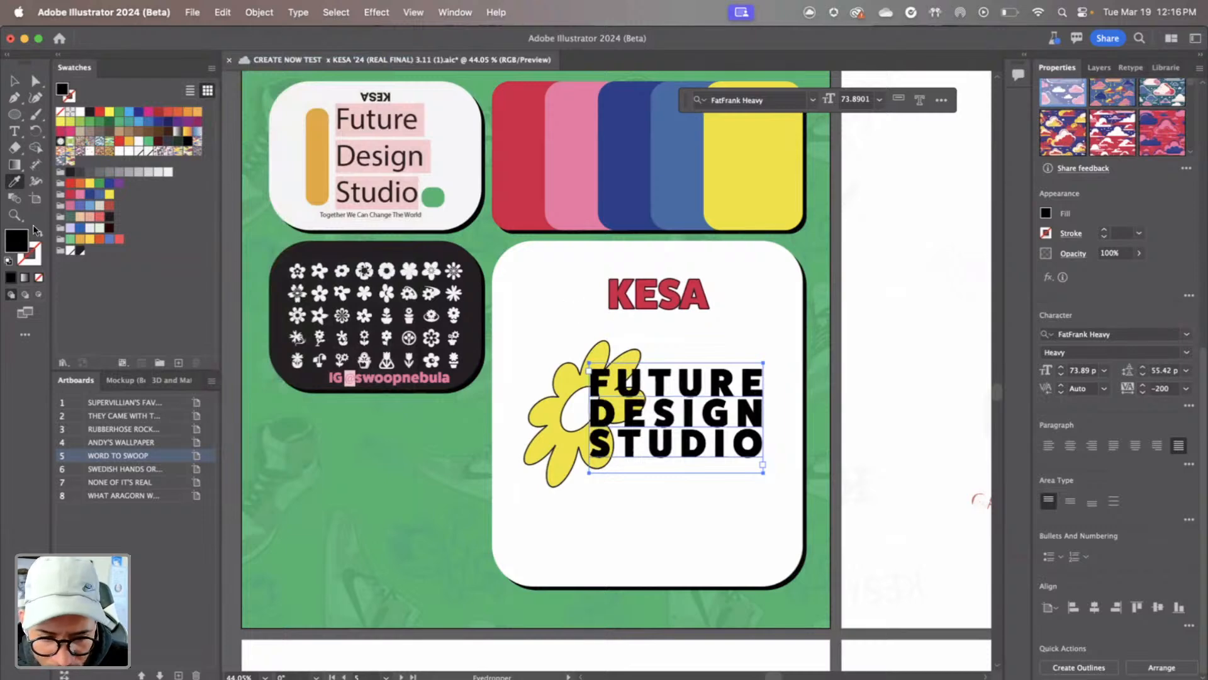
# Copy the KESA lettering's fill color code D91E41 without changing the fill
pyautogui.doubleClick(18, 242)
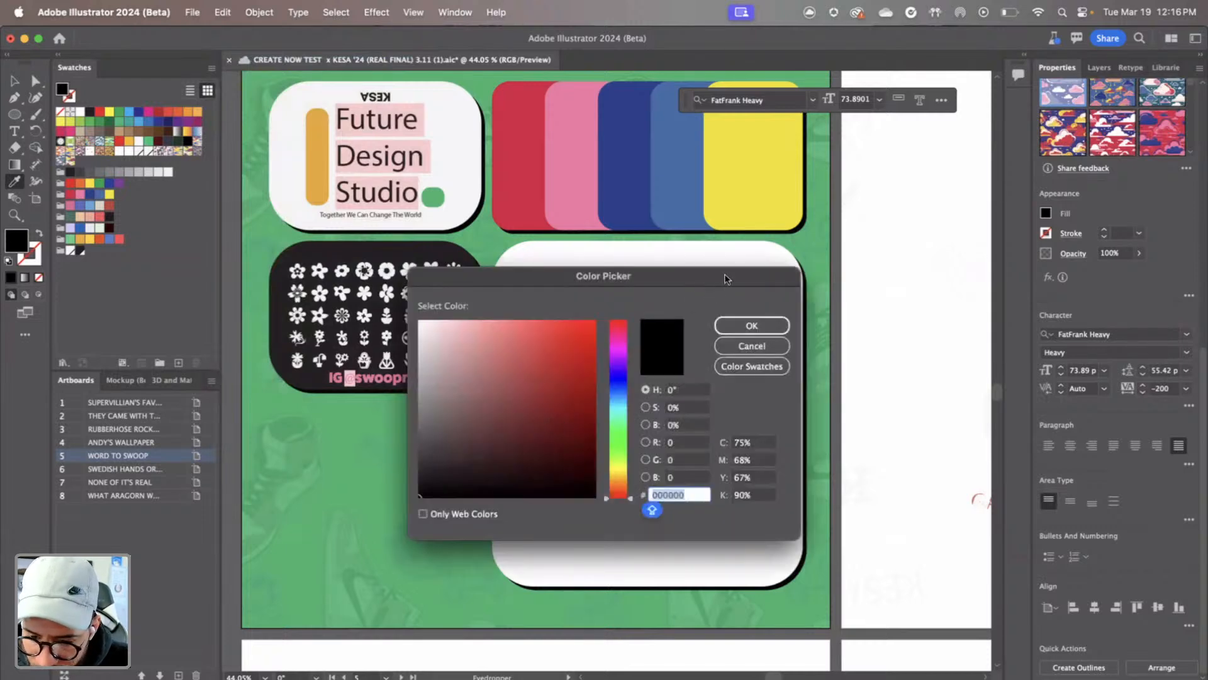
pyautogui.click(752, 345)
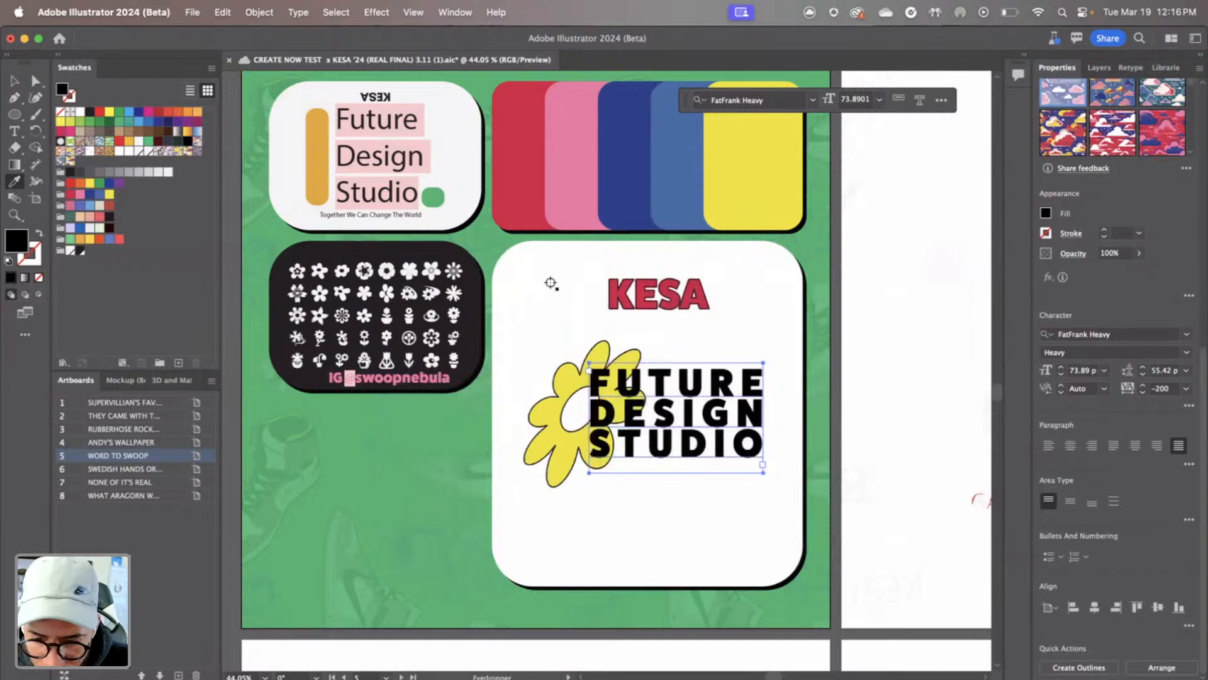
pyautogui.press('v')
pyautogui.click(590, 289)
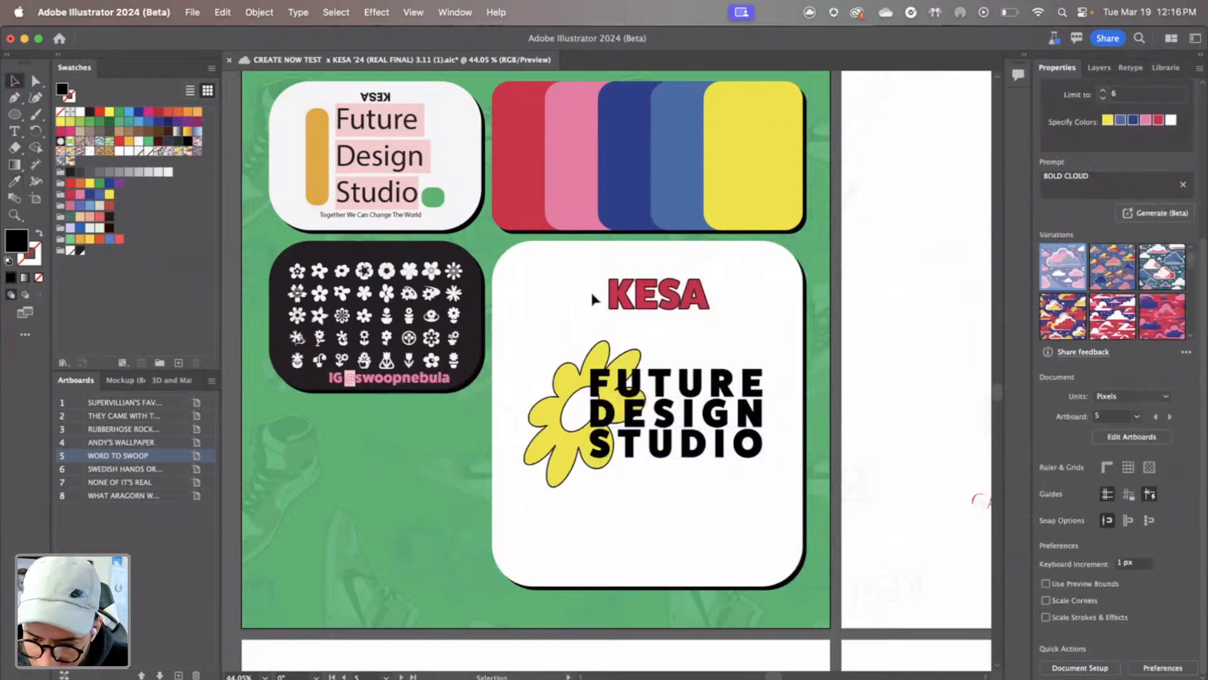
pyautogui.click(633, 294)
pyautogui.doubleClick(19, 237)
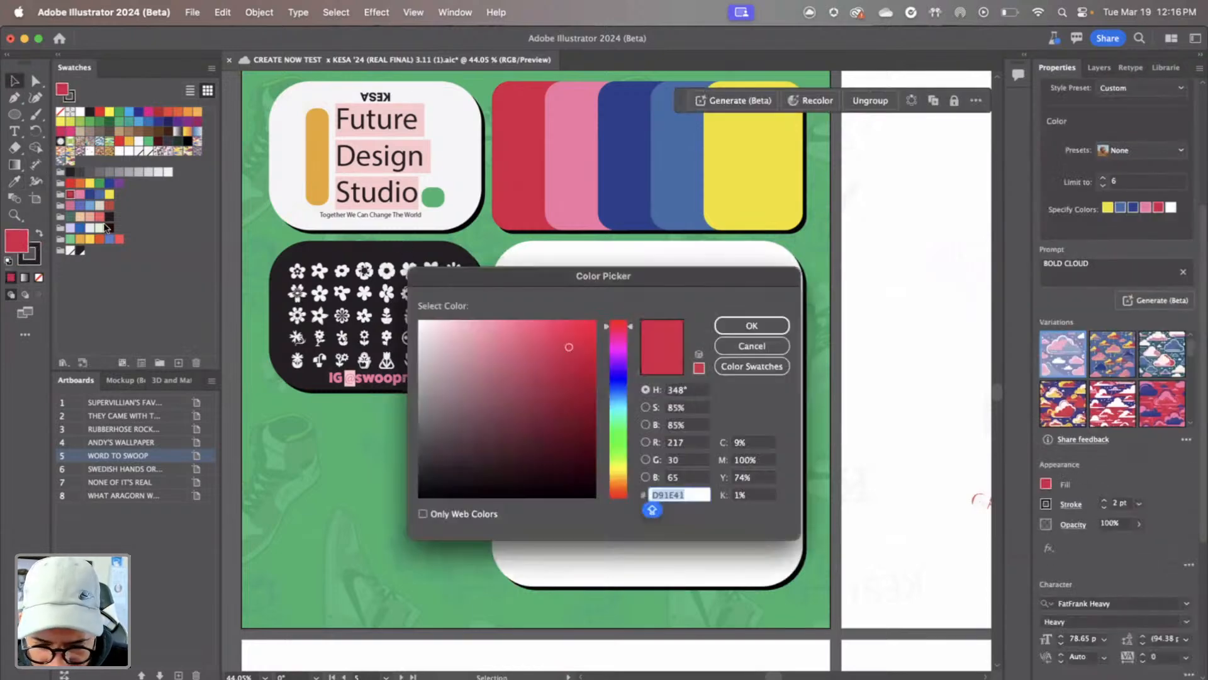
pyautogui.click(748, 335)
# Set the FUTURE DESIGN STUDIO text's leading to 50 pt and its fill color to D91E41
pyautogui.click(699, 398)
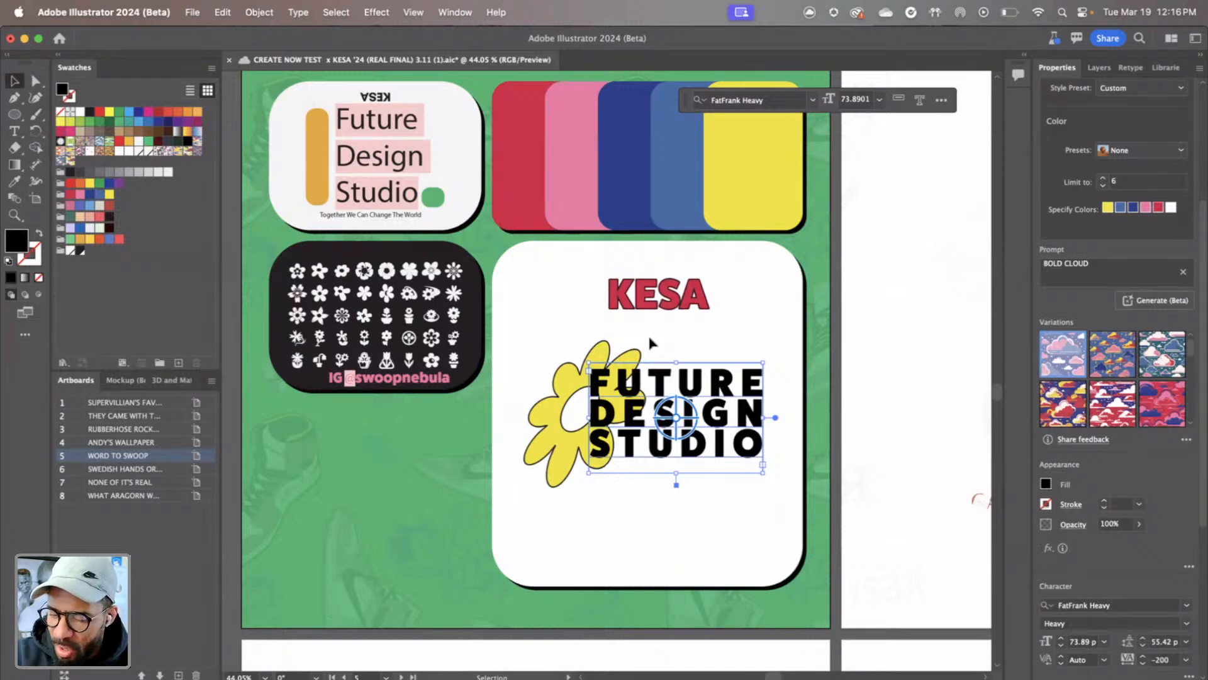
pyautogui.scroll(-6, 1159, 640)
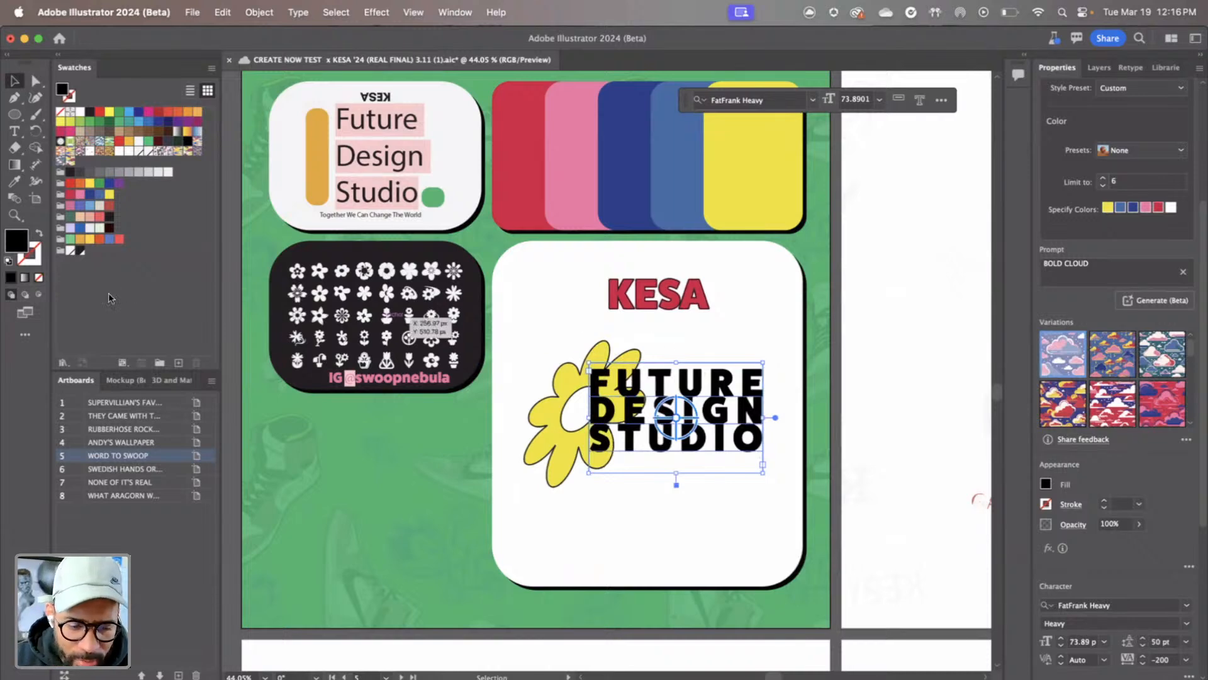
pyautogui.doubleClick(24, 245)
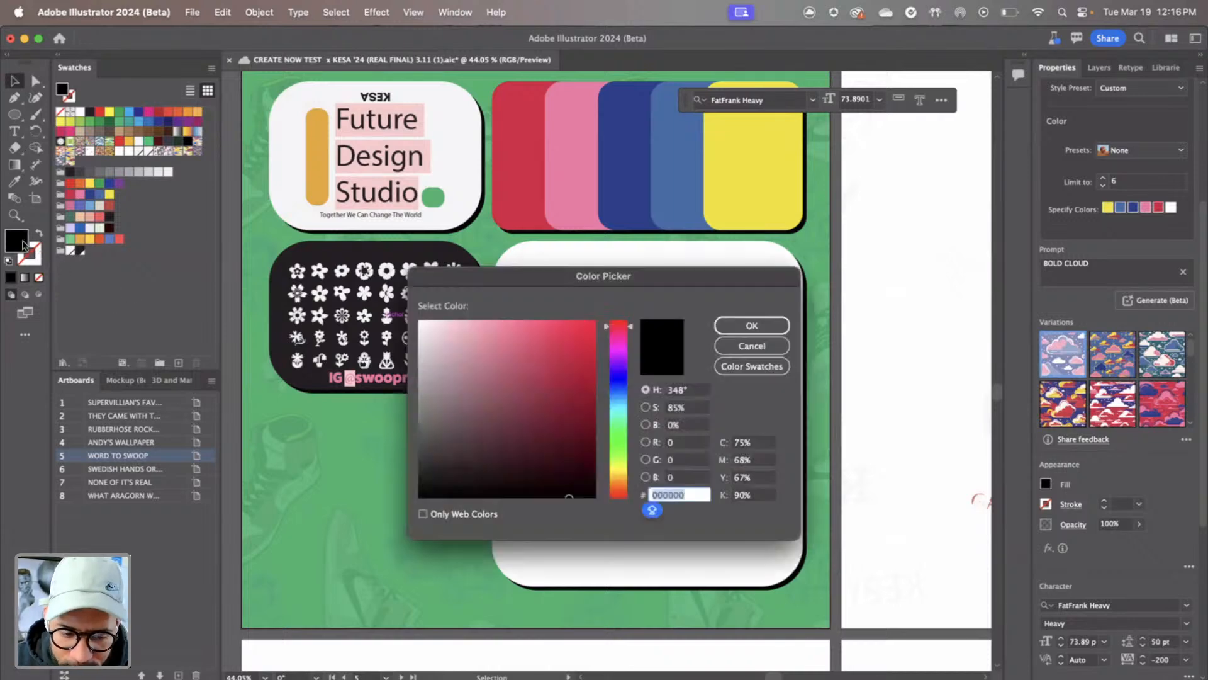
pyautogui.write('D91E41')
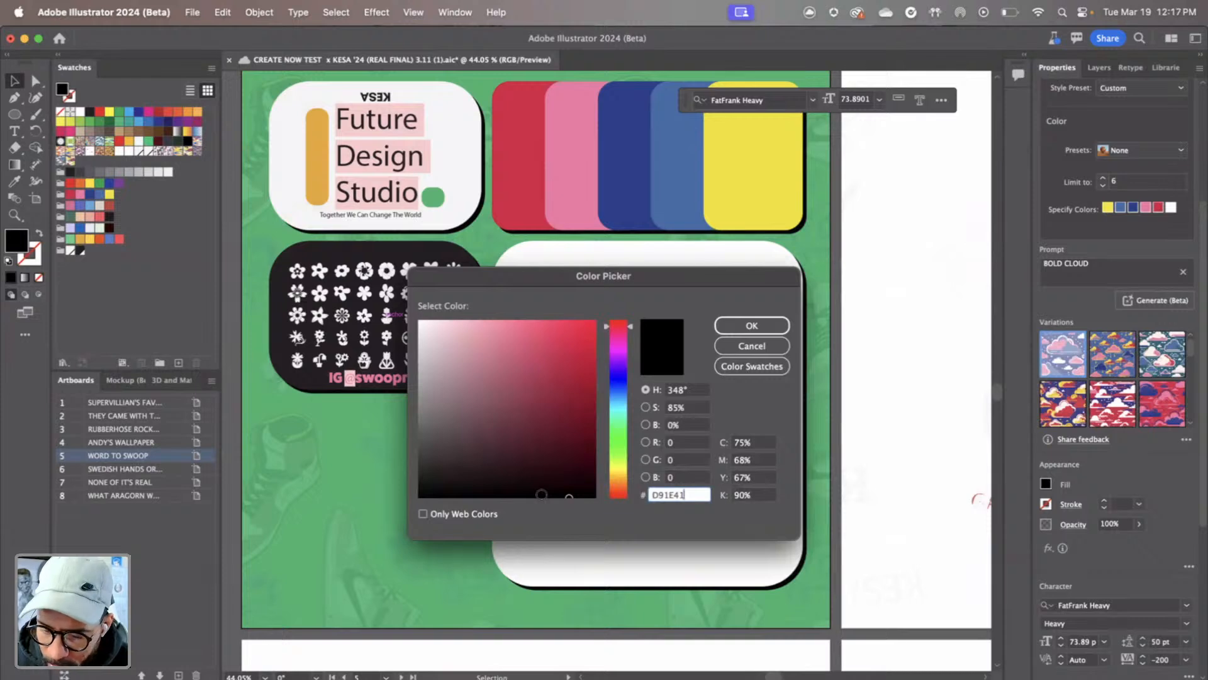
pyautogui.press('Return')
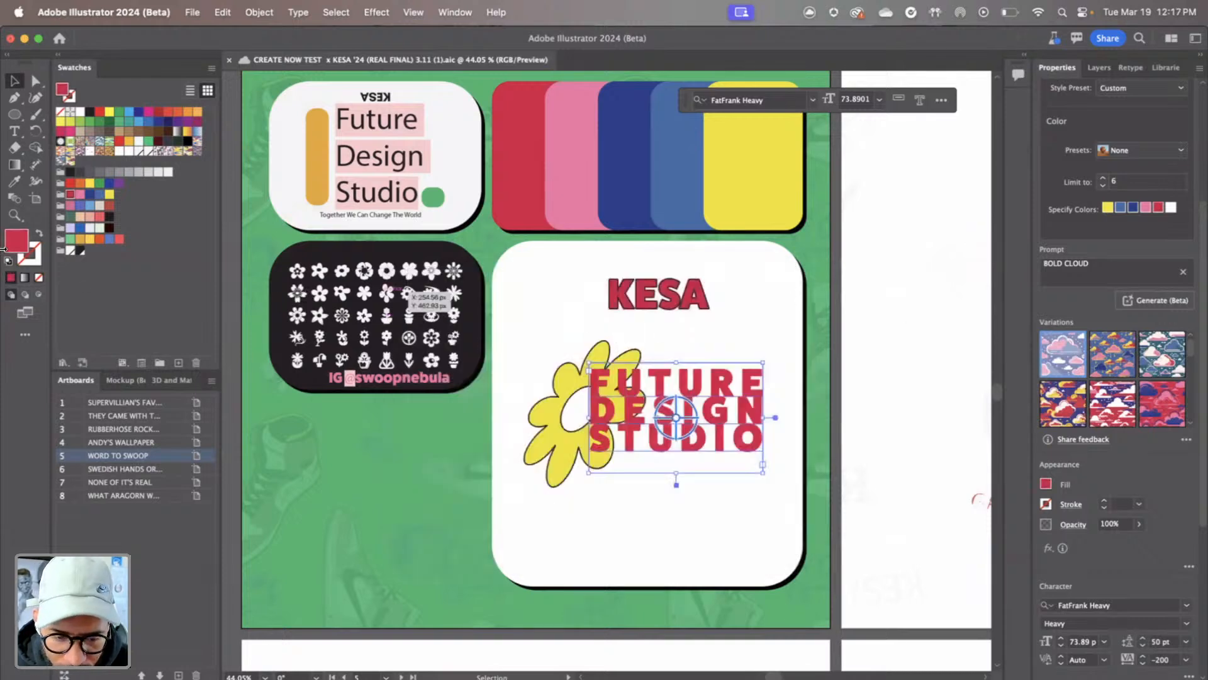
# Give the FUTURE DESIGN STUDIO text a white ffffff stroke
pyautogui.click(32, 257)
pyautogui.doubleClick(35, 261)
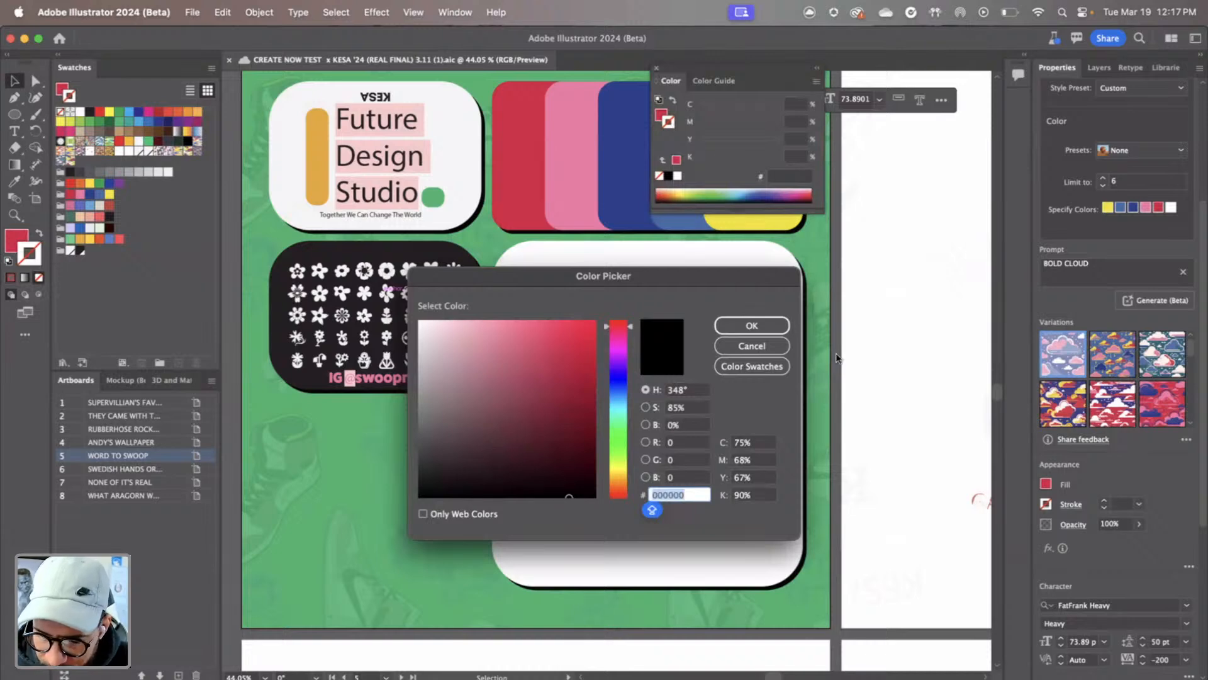
pyautogui.write('ffffff')
pyautogui.click(748, 325)
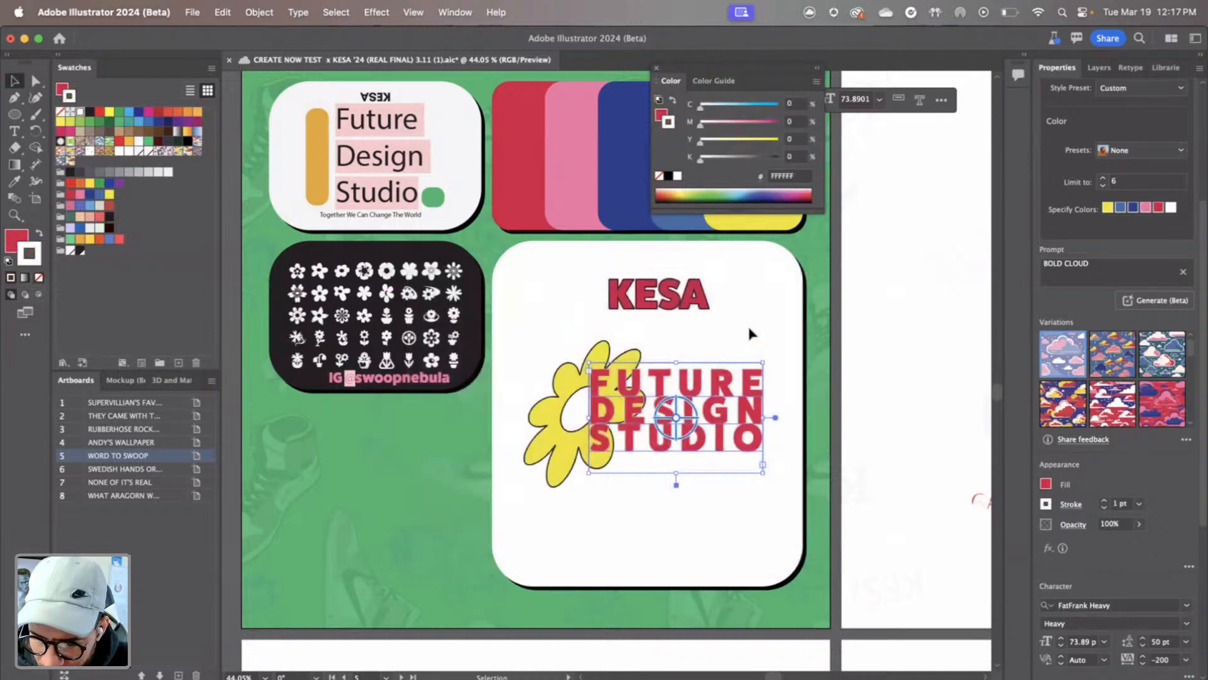
# Match the FUTURE DESIGN STUDIO text's stroke color to the KESA lettering's 231F20 and set the stroke weight to 3 pt
pyautogui.click(610, 282)
pyautogui.doubleClick(39, 264)
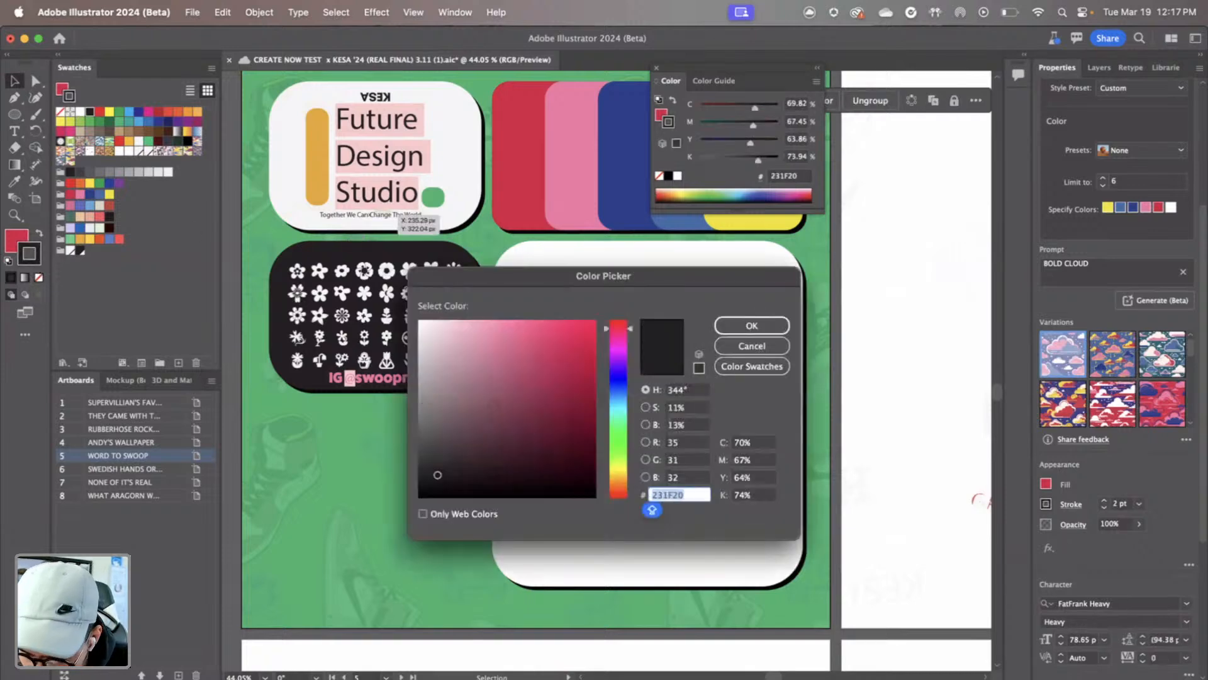
pyautogui.click(767, 347)
pyautogui.click(687, 396)
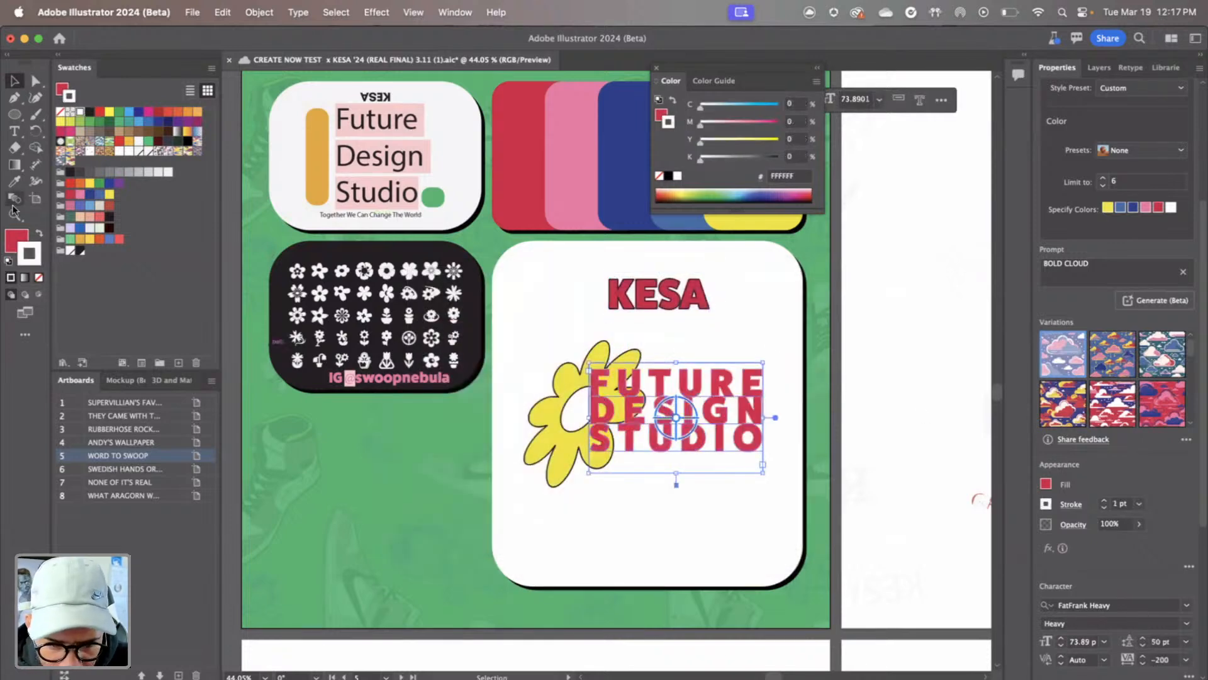
pyautogui.doubleClick(37, 261)
pyautogui.write('231F20')
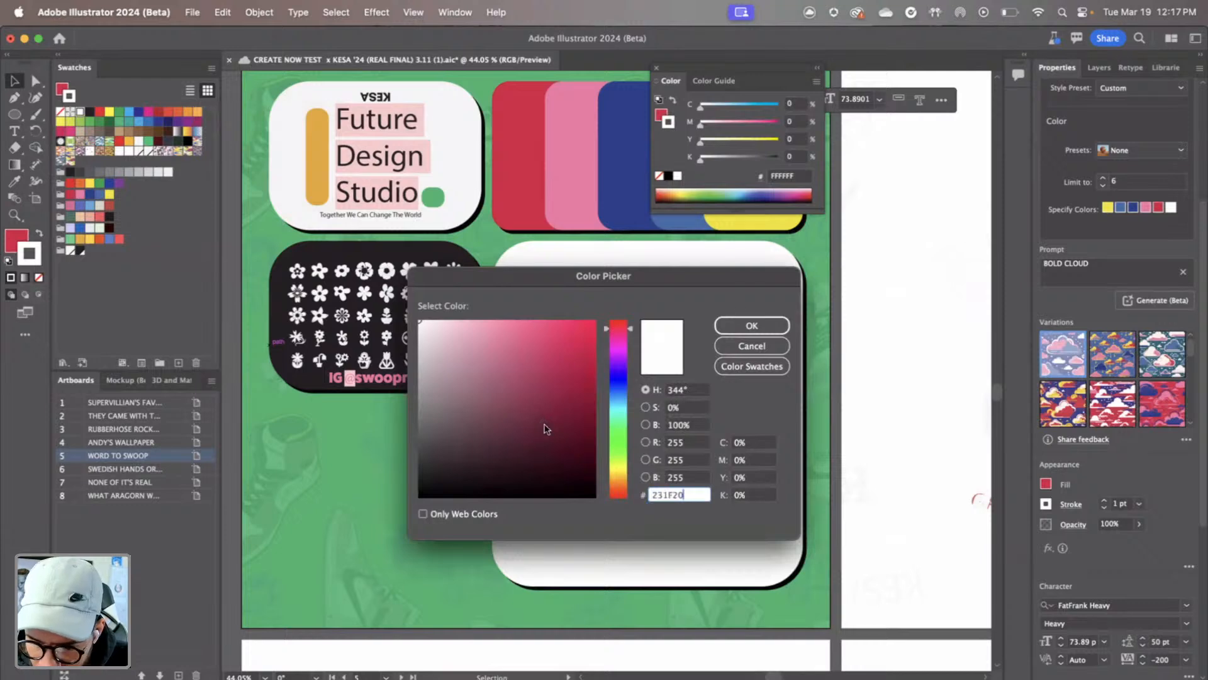
pyautogui.click(759, 330)
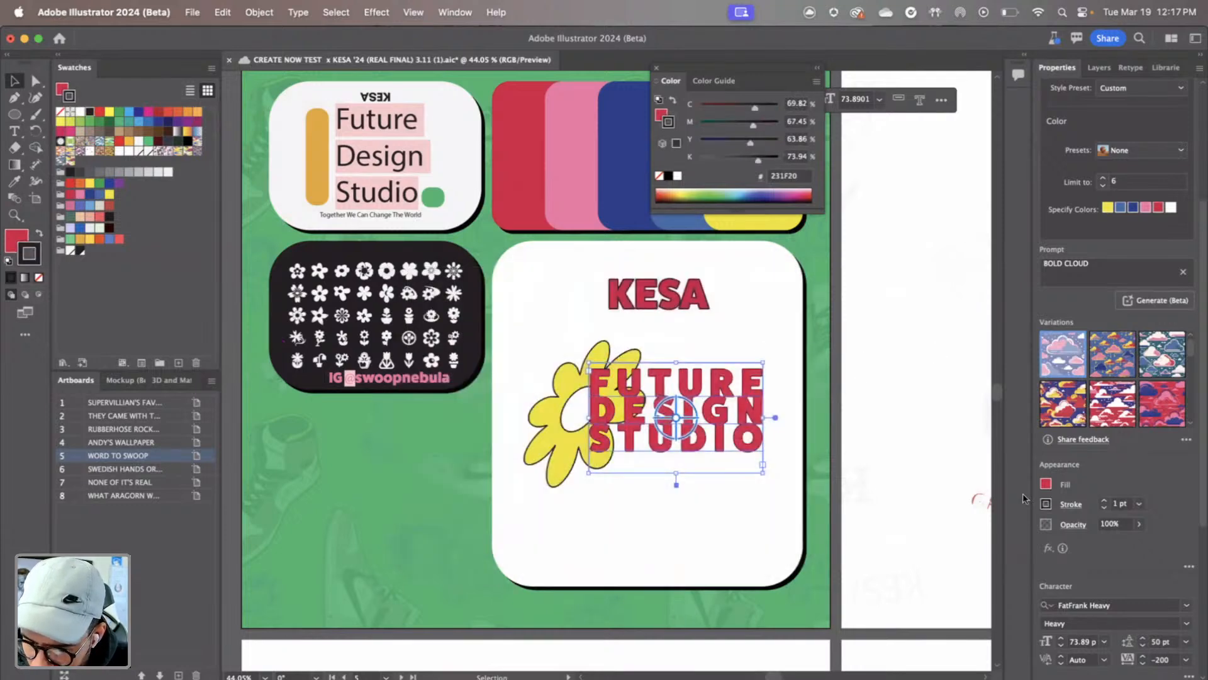
pyautogui.click(1104, 502)
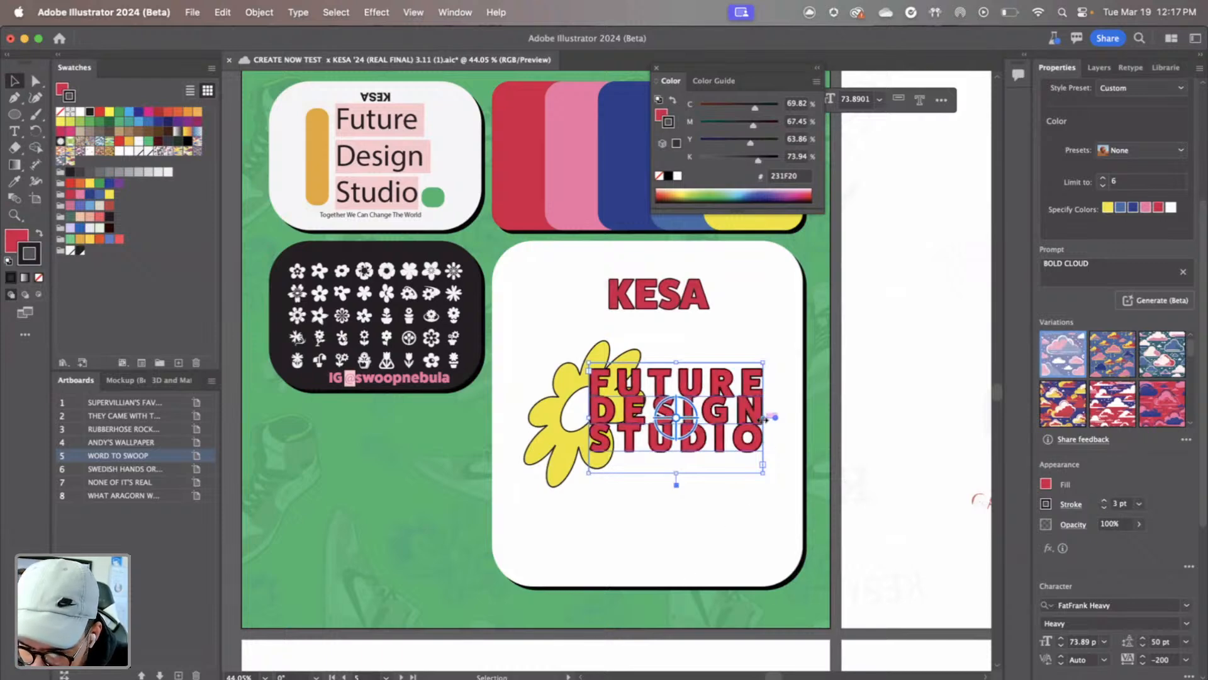
# Narrow the FUTURE DESIGN STUDIO text frame and, after trying Filson Soft Bold, apply a heavier favorite font
pyautogui.click(1187, 604)
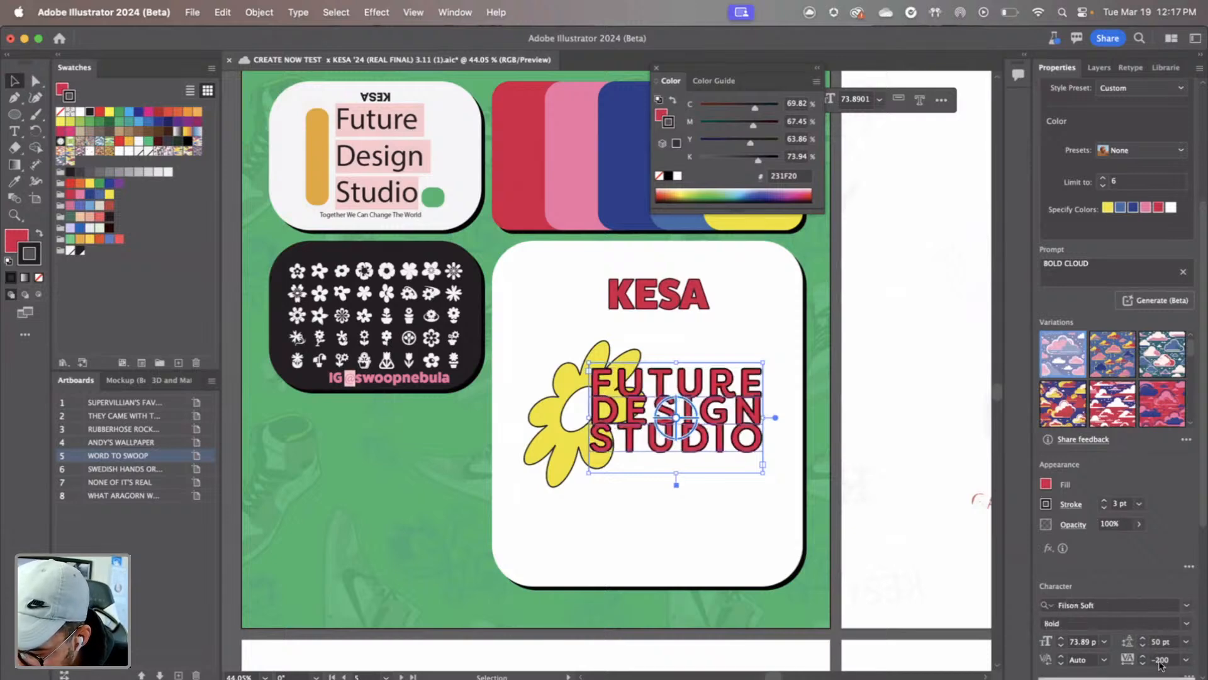
pyautogui.moveTo(764, 420); pyautogui.dragTo(697, 416)
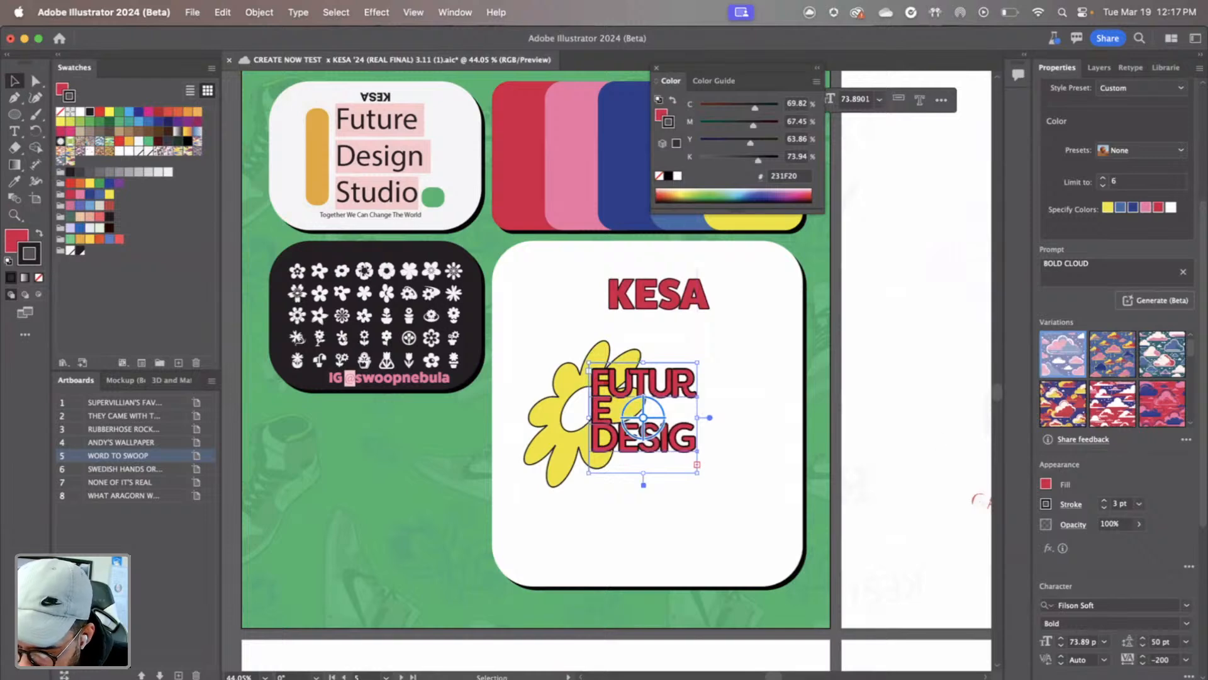
pyautogui.click(1185, 607)
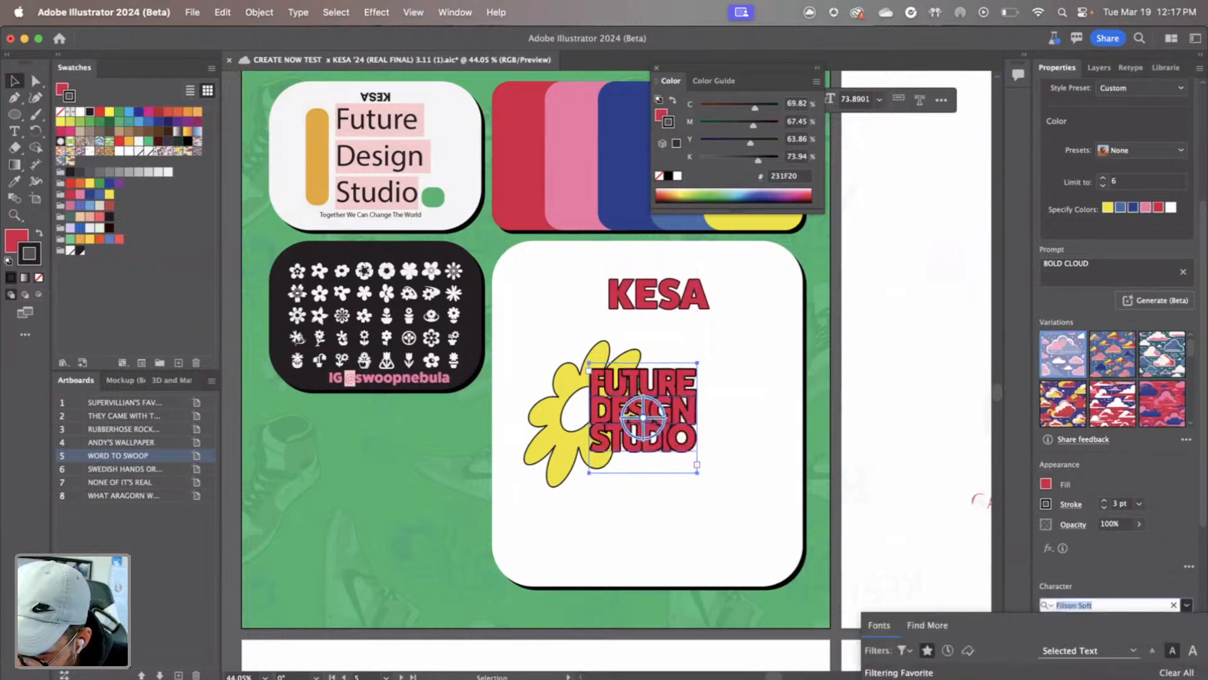
pyautogui.click(1110, 679)
pyautogui.click(770, 435)
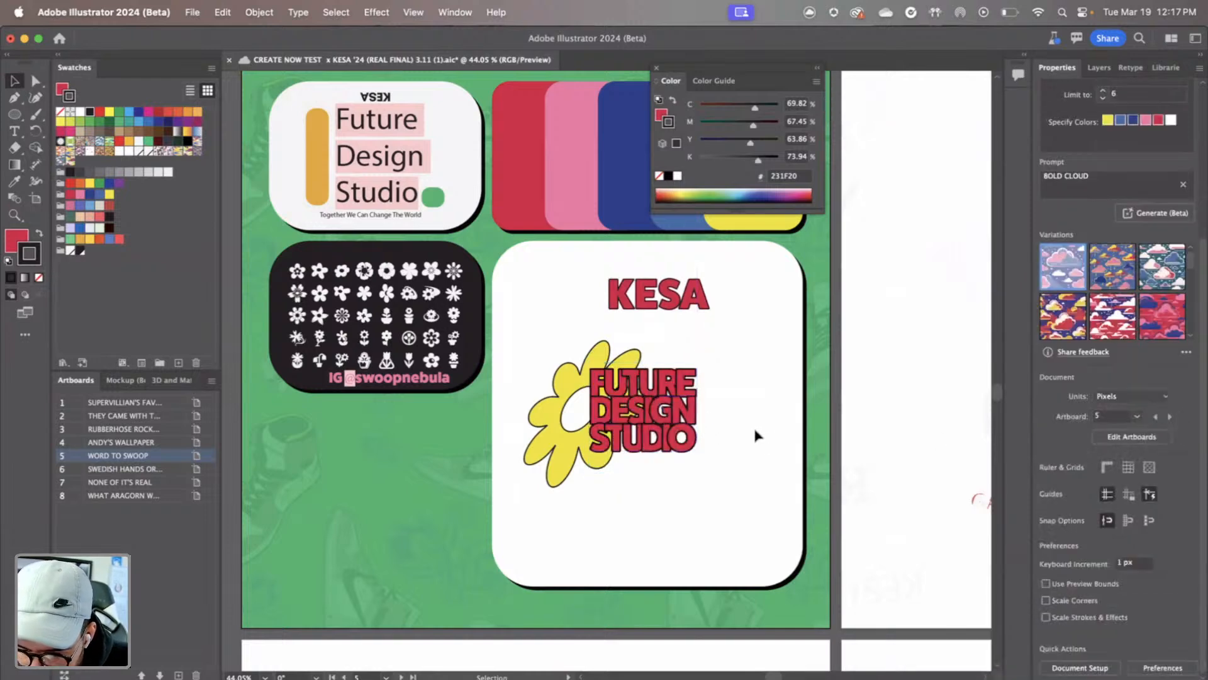
# Slightly narrow the FUTURE DESIGN STUDIO text frame by moving in its right edge
pyautogui.click(14, 214)
pyautogui.click(651, 414)
pyautogui.click(630, 394)
pyautogui.click(629, 393)
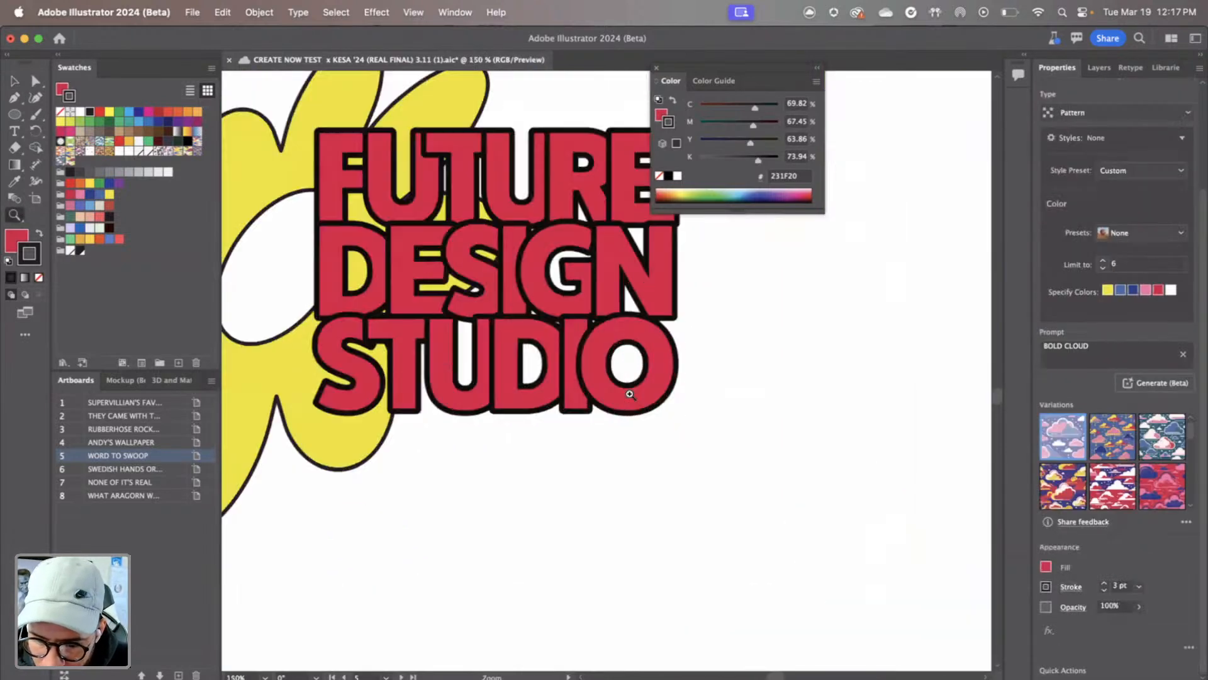
pyautogui.click(630, 394)
pyautogui.scroll(5, 332, 295)
pyautogui.hscroll(-3, 332, 295)
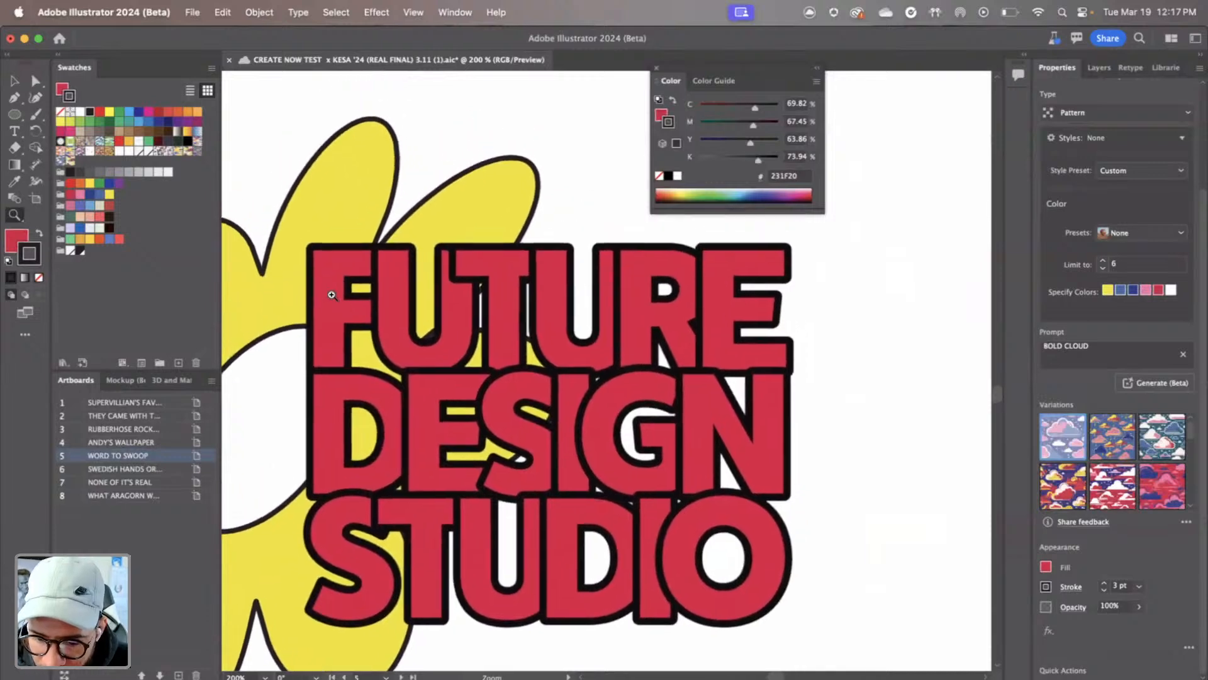
pyautogui.scroll(-1, 332, 295)
pyautogui.click(14, 81)
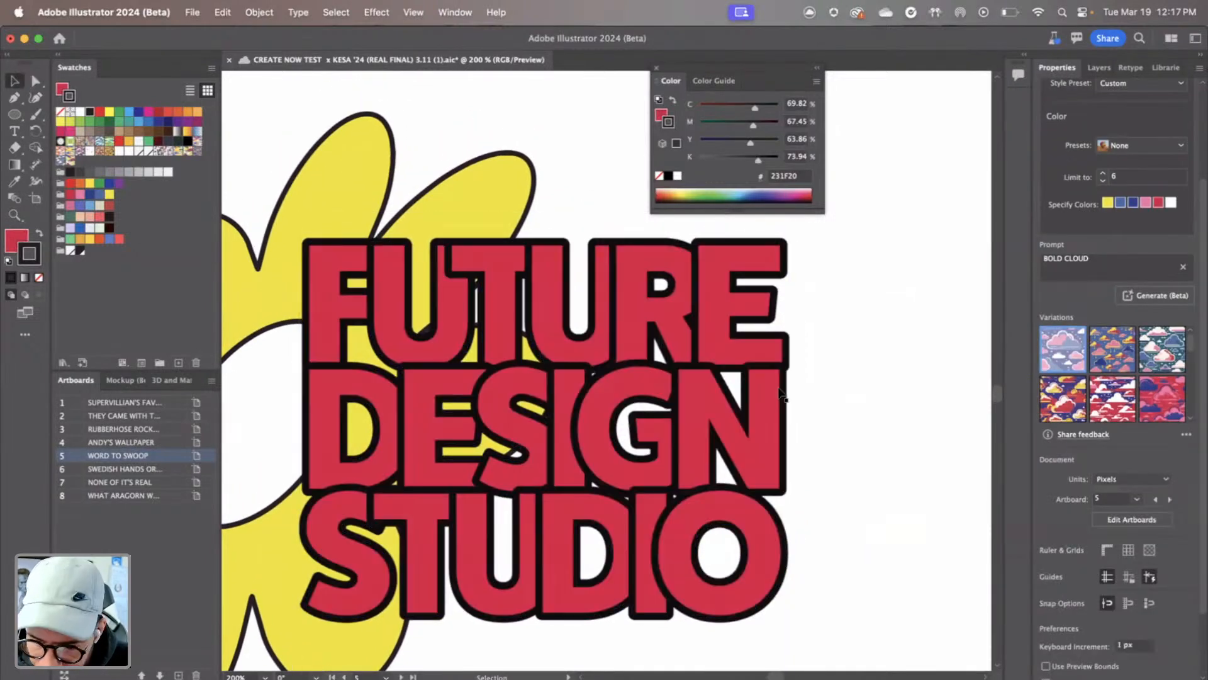
pyautogui.click(343, 242)
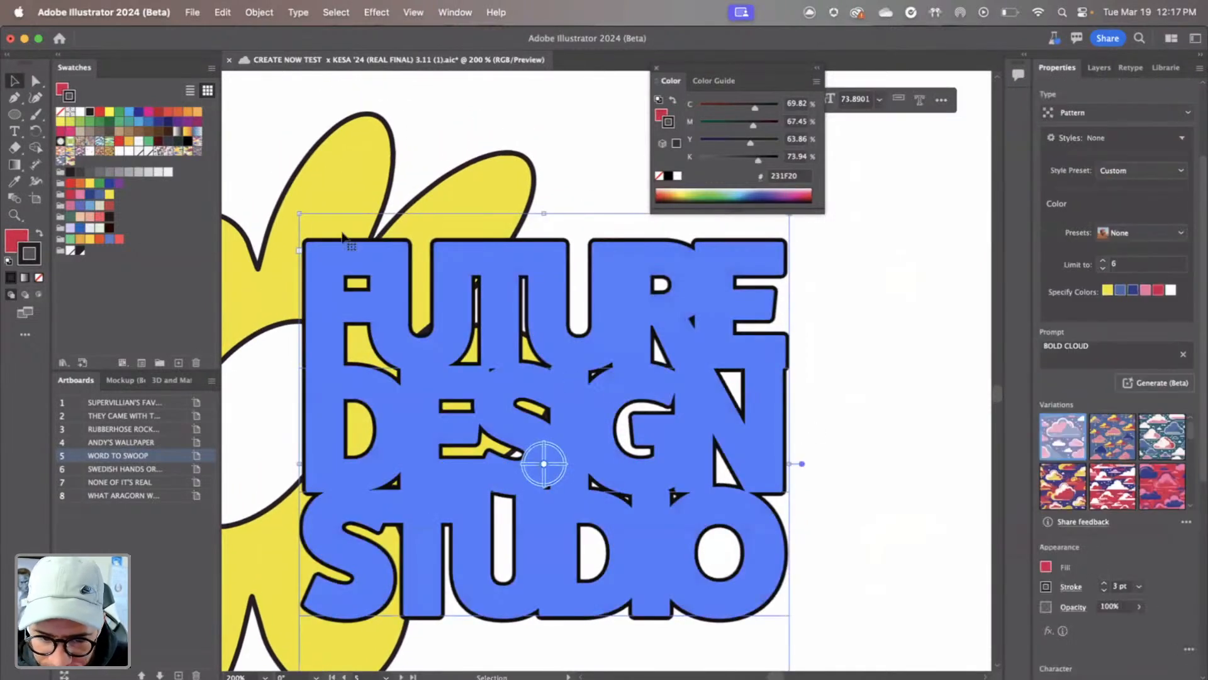
pyautogui.moveTo(789, 463)
pyautogui.mouseDown()
pyautogui.moveTo(906, 461)
pyautogui.moveTo(790, 465)
pyautogui.mouseUp()
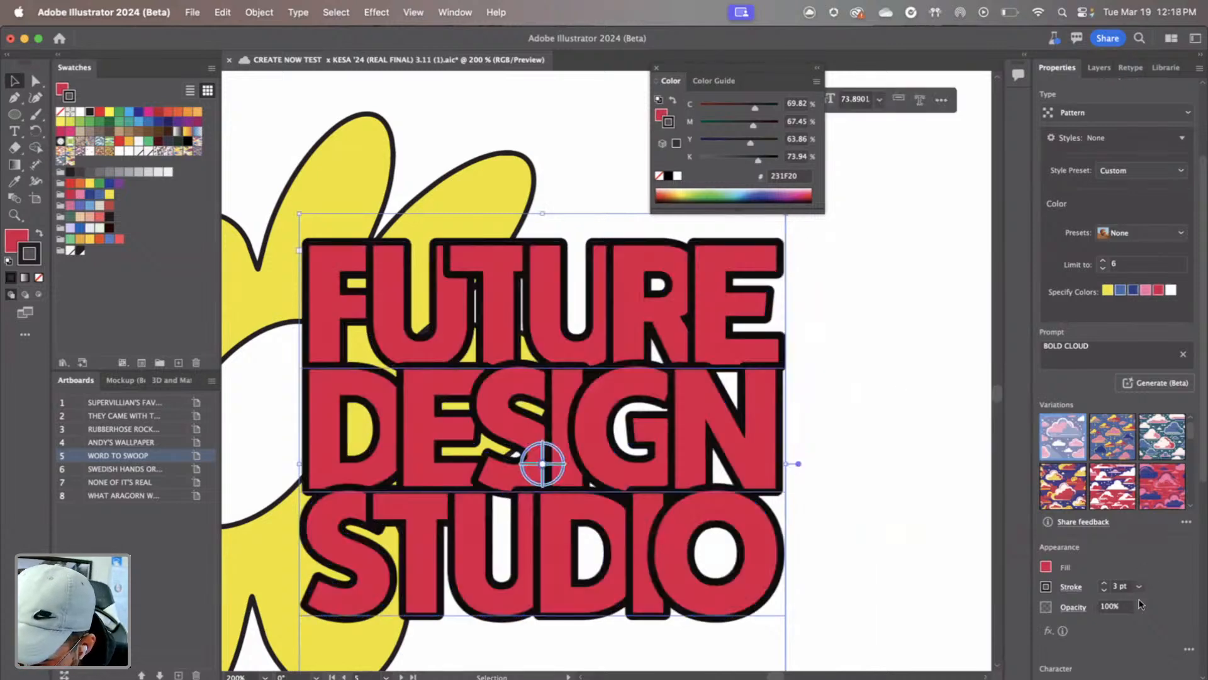
# Show the appearance attributes of the FUTURE DESIGN STUDIO text and place them beside the lettering
pyautogui.scroll(-10, 1196, 582)
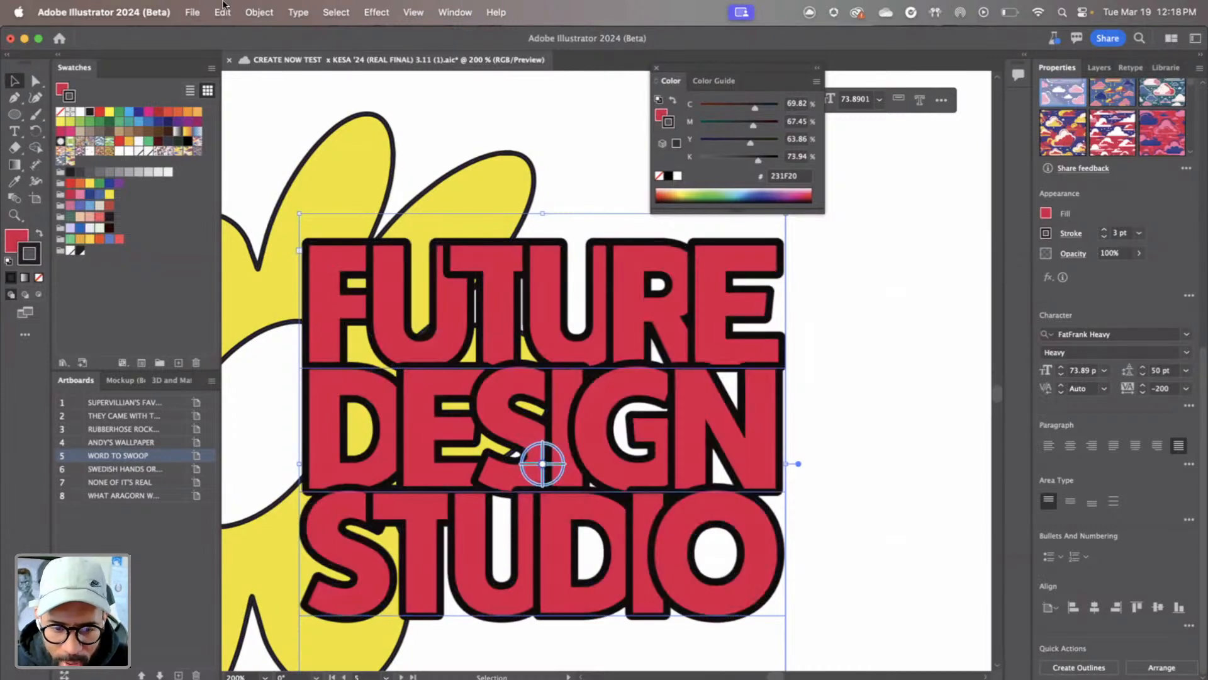
pyautogui.click(260, 12)
pyautogui.moveTo(291, 356)
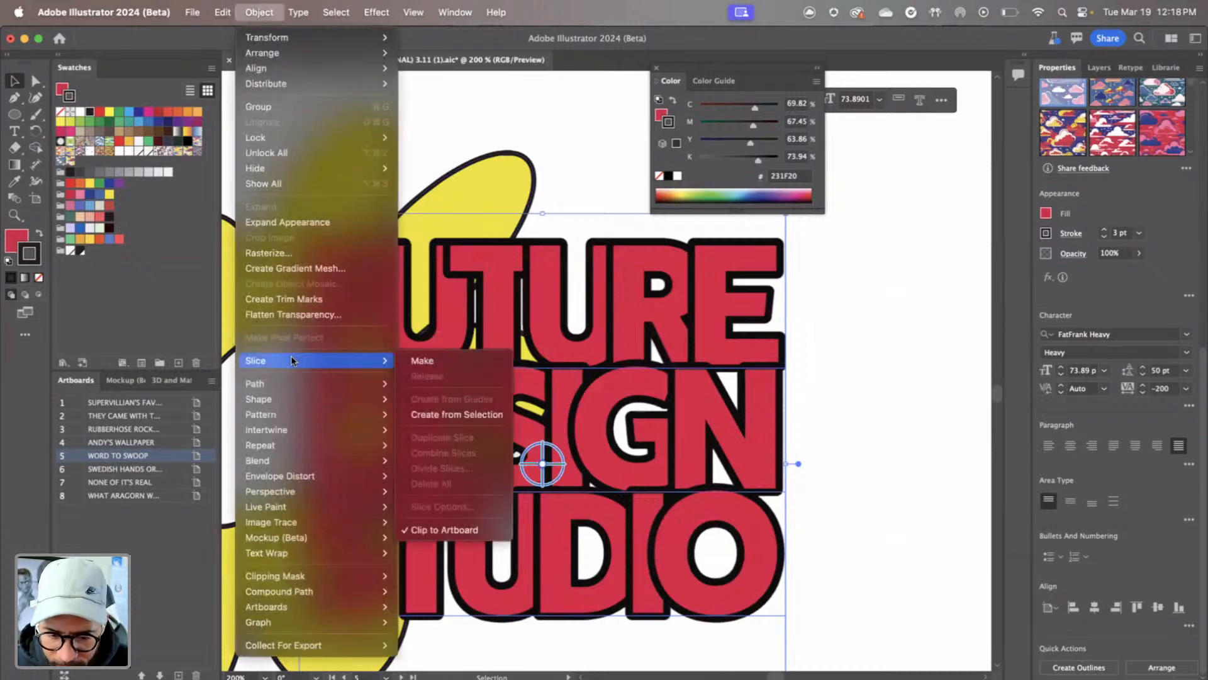
pyautogui.click(1183, 494)
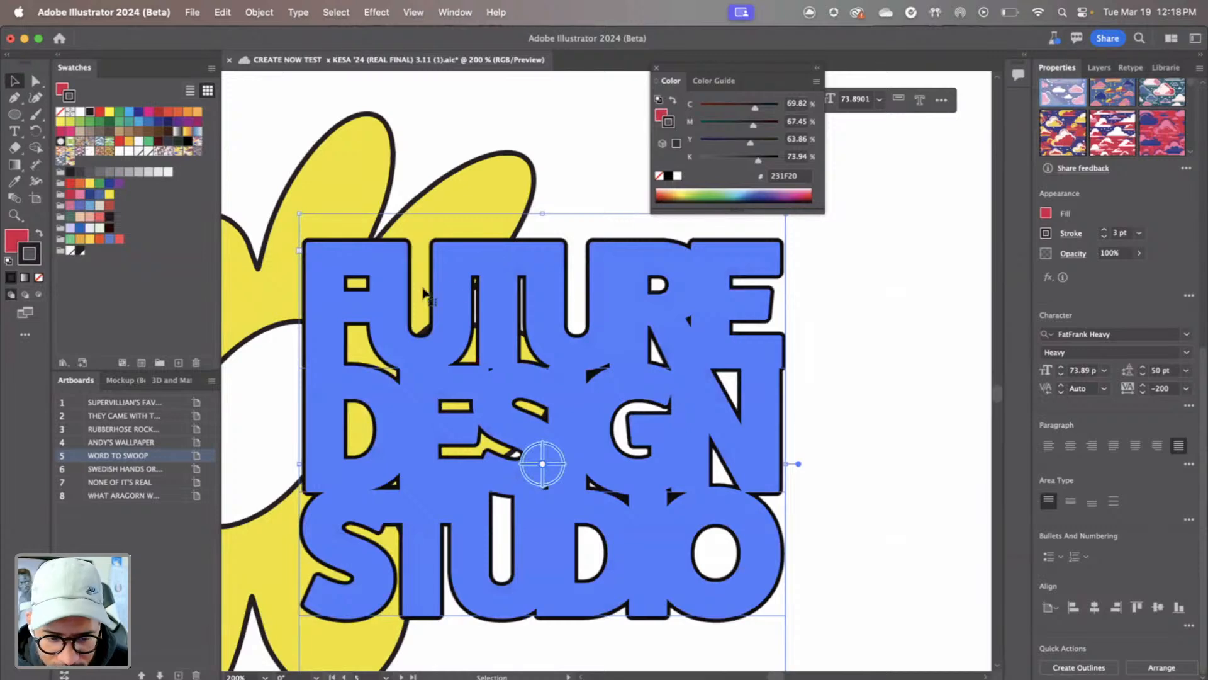
pyautogui.click(452, 12)
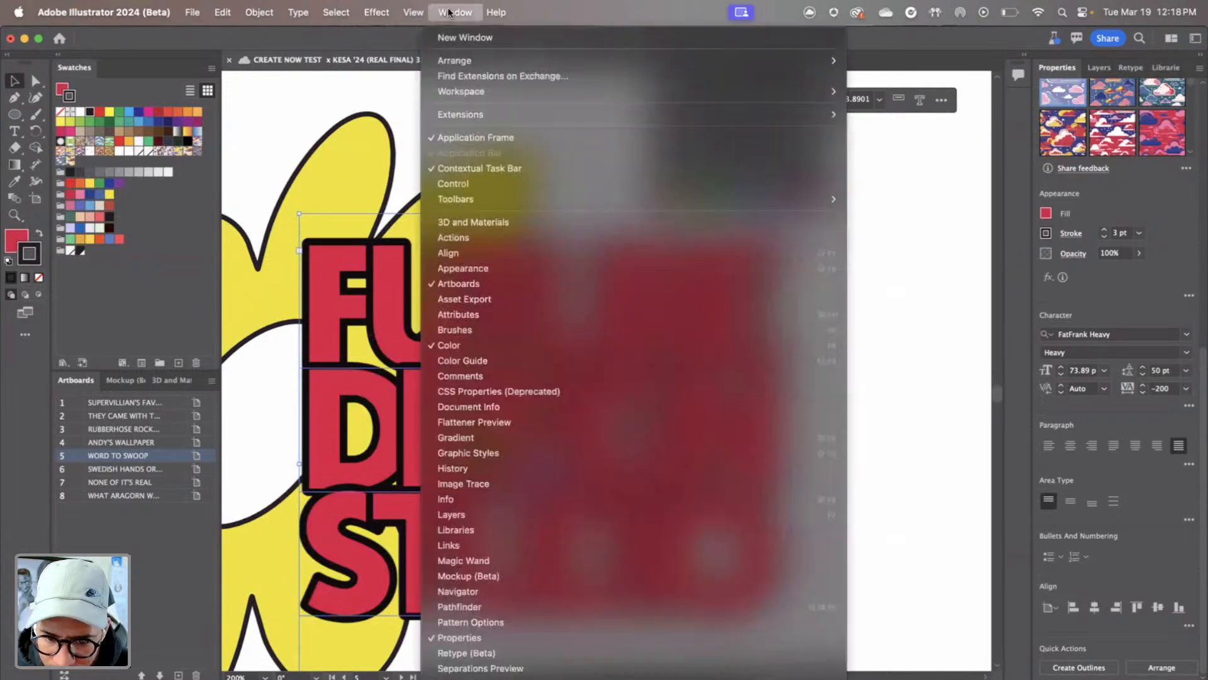
pyautogui.click(476, 268)
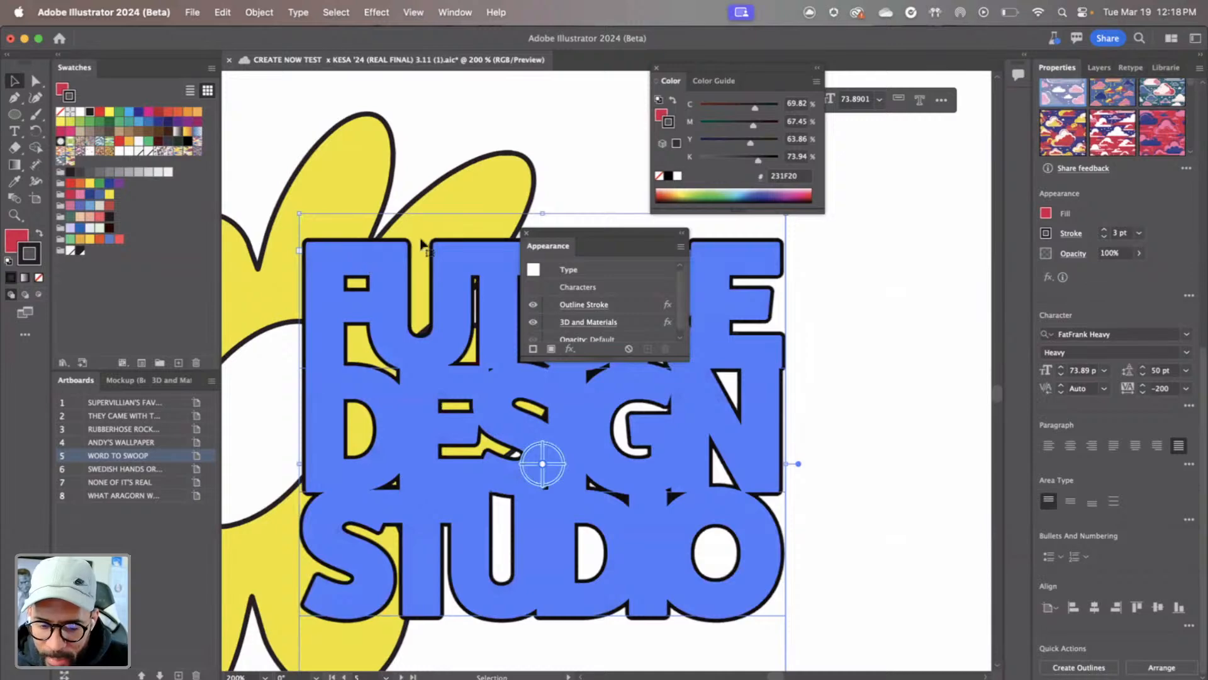
pyautogui.moveTo(571, 234); pyautogui.dragTo(848, 221)
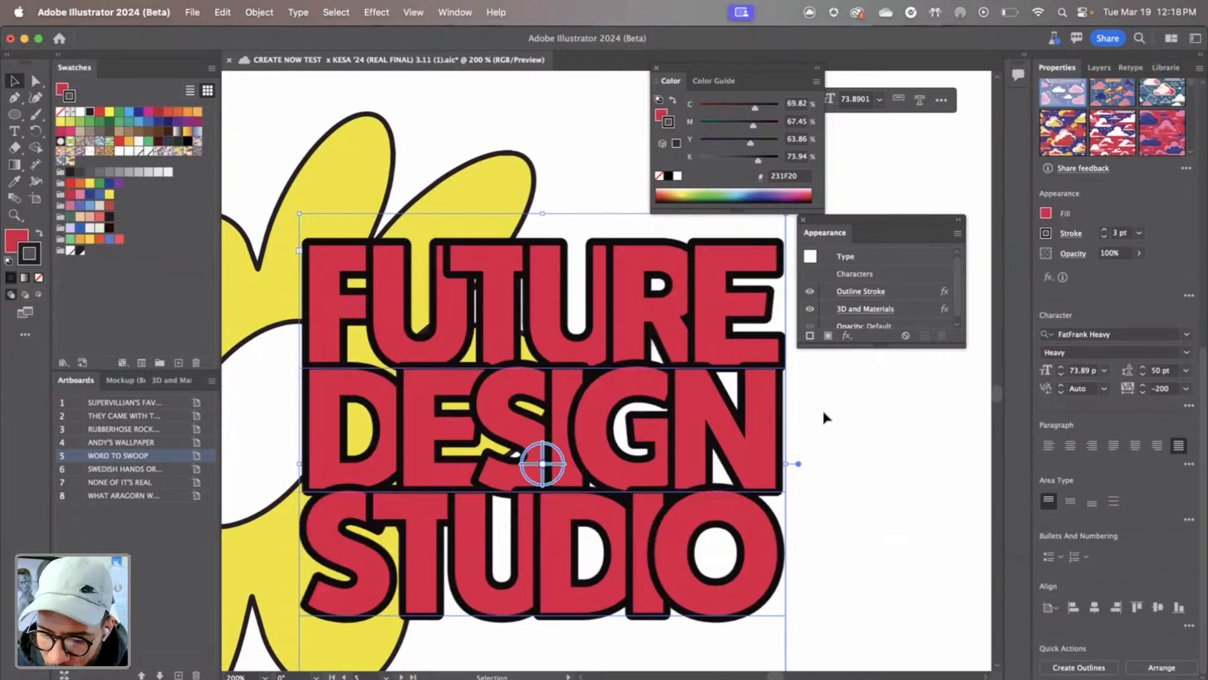
# Apply a vertical Wave warp to the FUTURE DESIGN STUDIO text with 23% bend and 0% horizontal and vertical distortion
pyautogui.click(368, 13)
pyautogui.moveTo(415, 252)
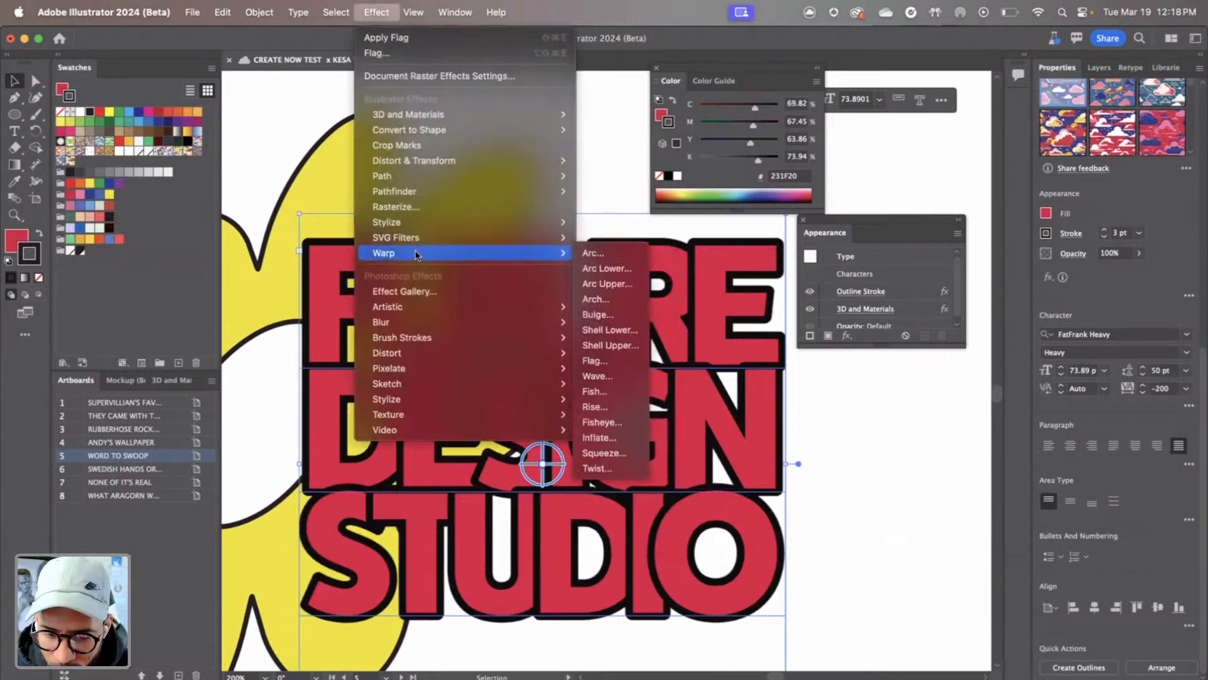
pyautogui.click(590, 377)
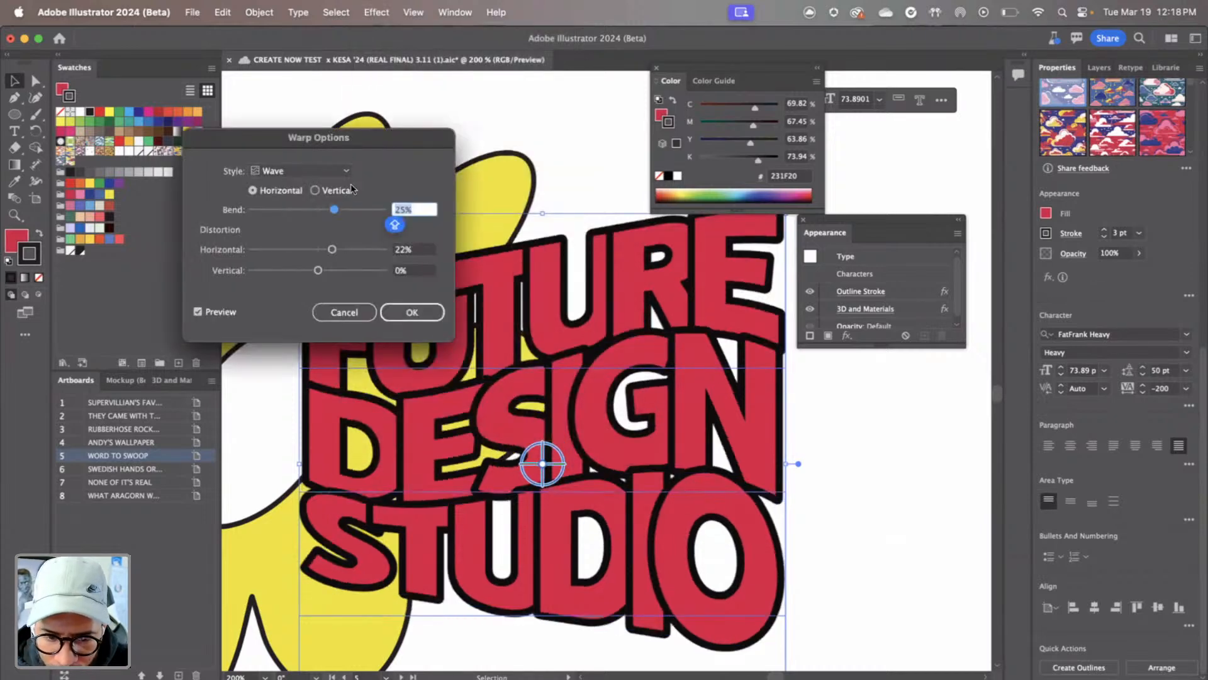
pyautogui.click(316, 190)
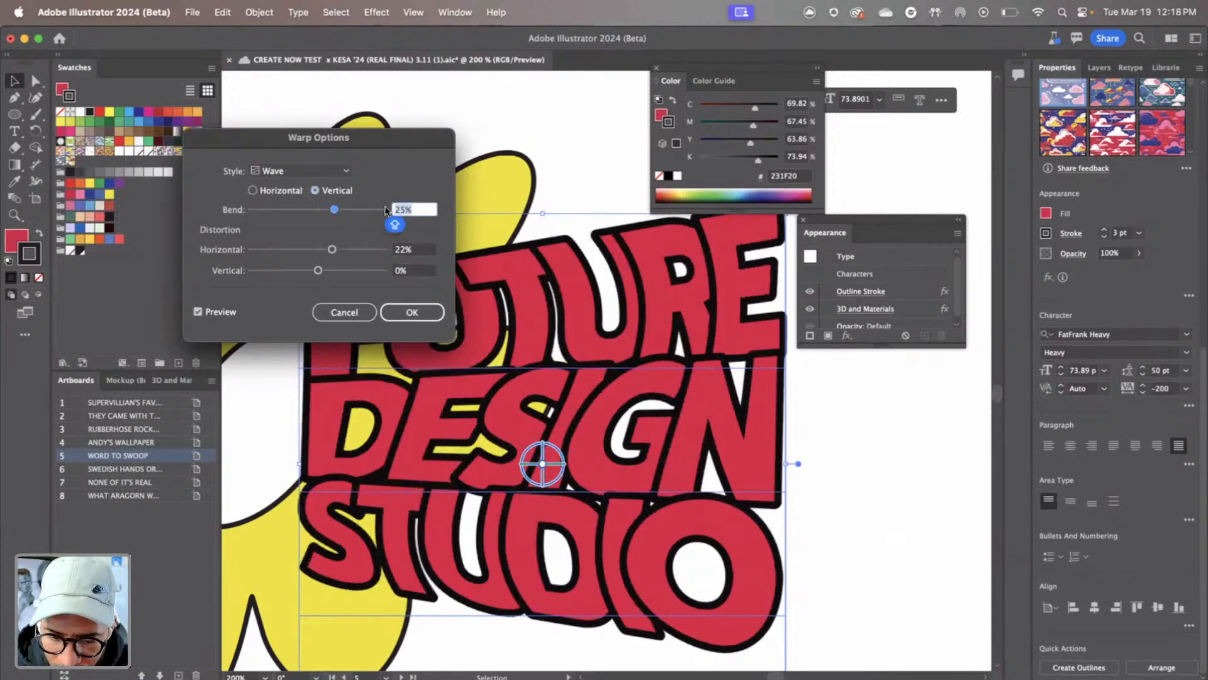
pyautogui.write('23')
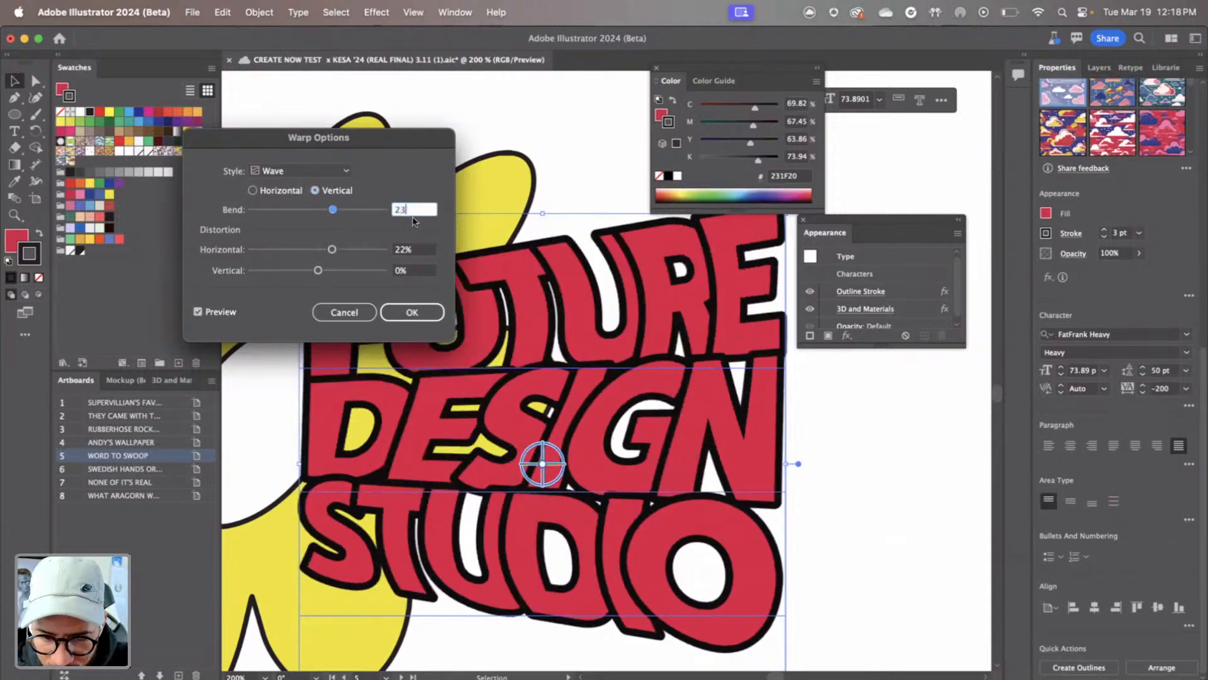
pyautogui.click(405, 252)
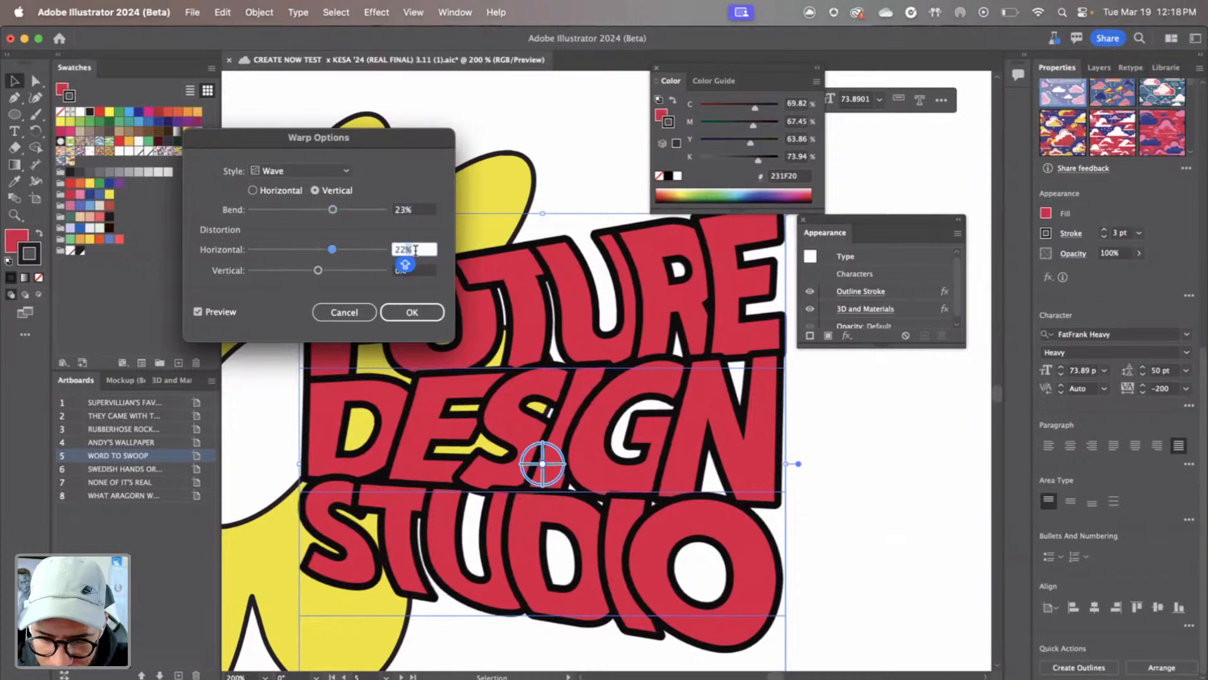
pyautogui.write('0')
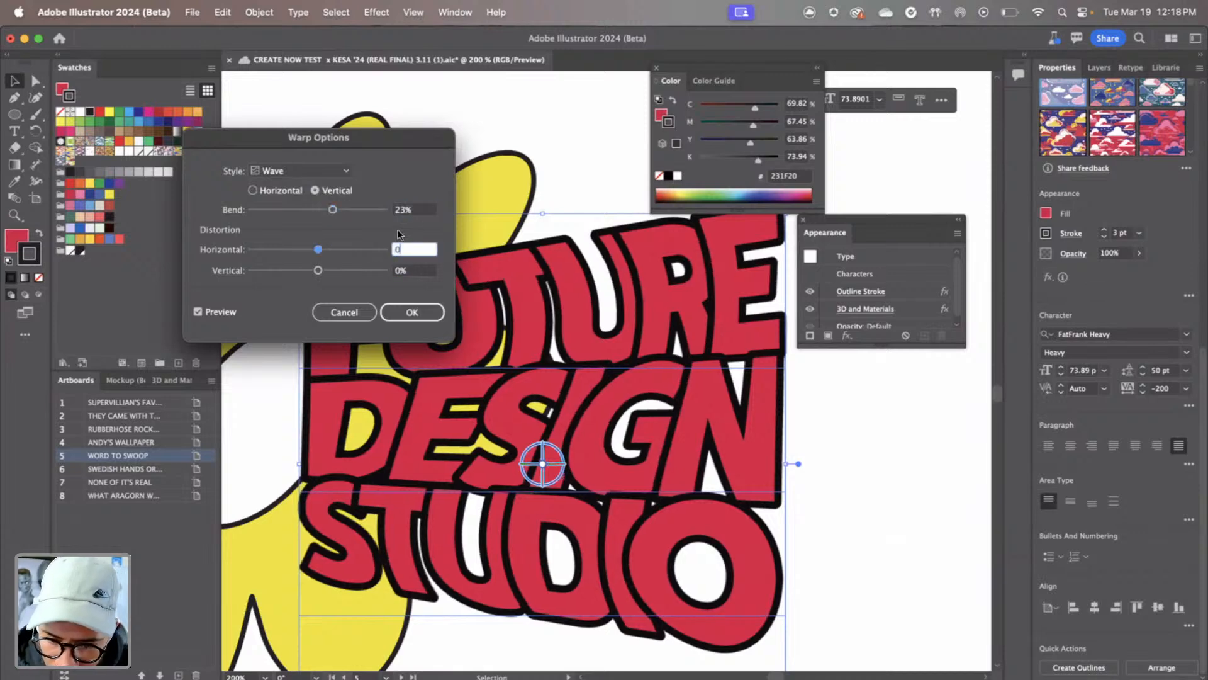
pyautogui.click(409, 271)
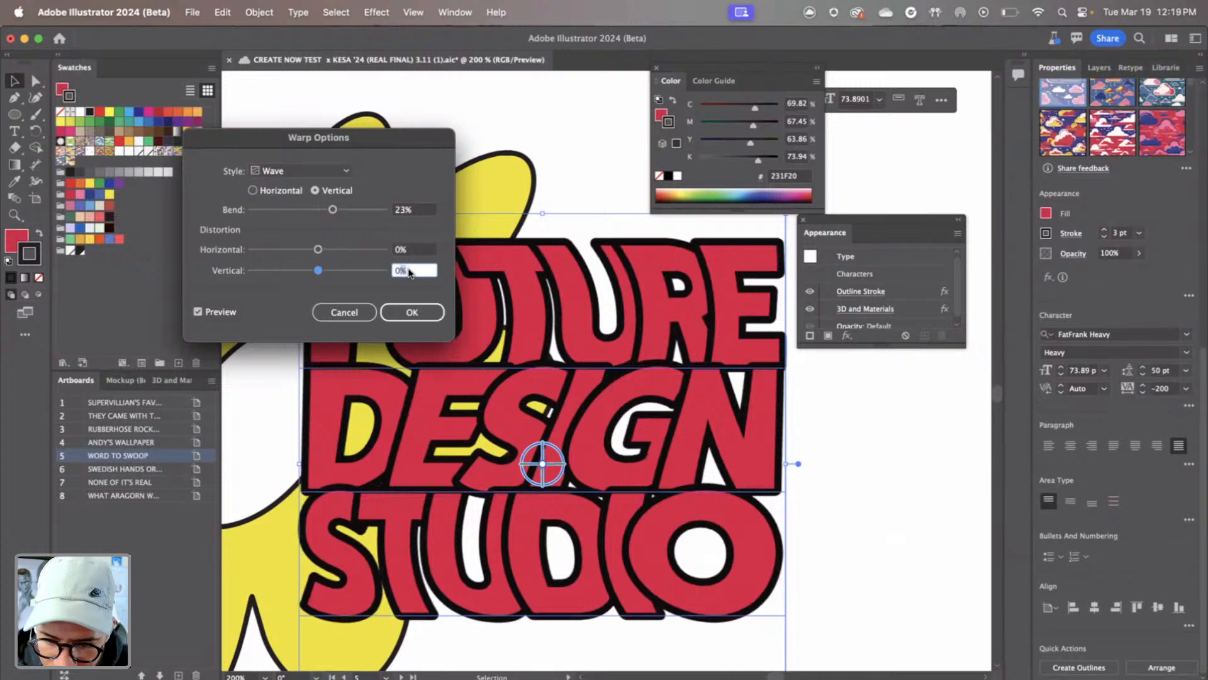
pyautogui.click(413, 303)
pyautogui.click(562, 163)
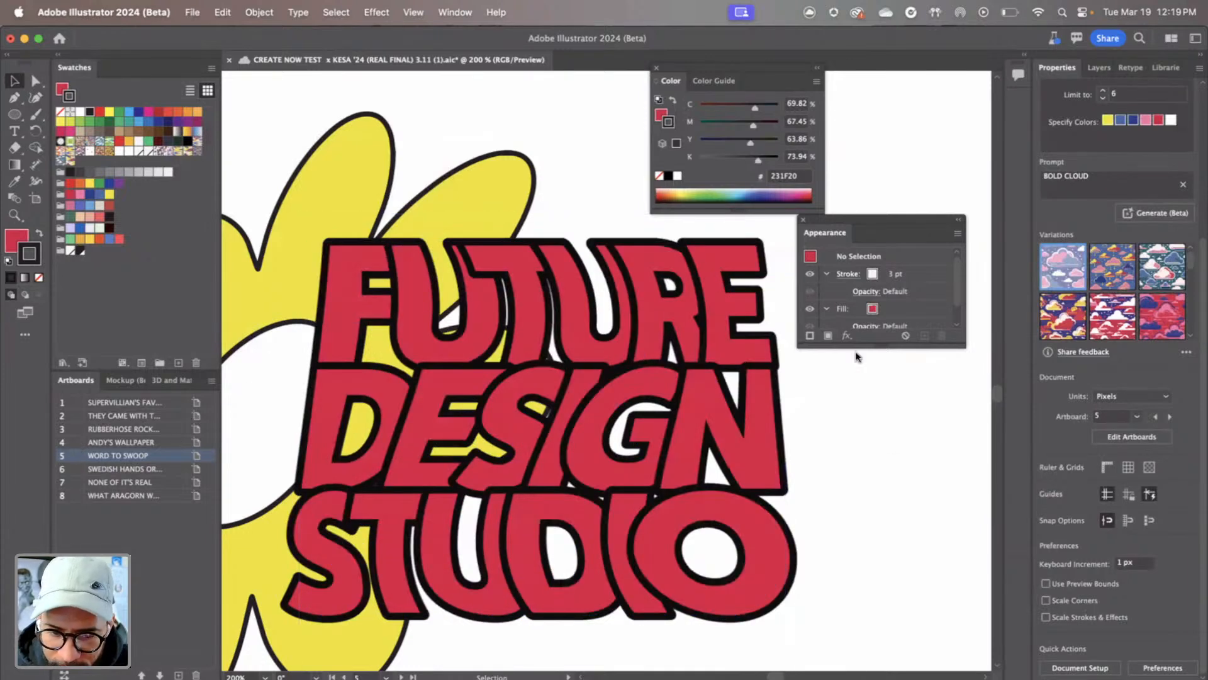
# Convert the wave-warped FUTURE DESIGN STUDIO text to outlines
pyautogui.click(251, 14)
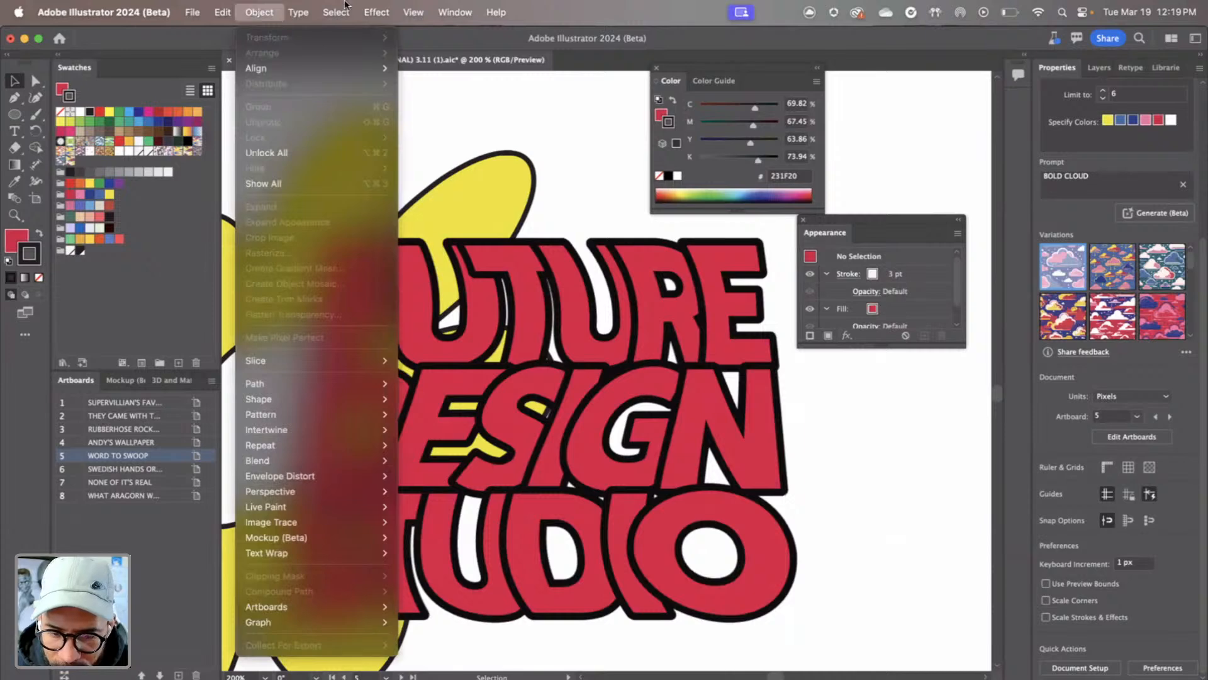
pyautogui.moveTo(308, 19)
pyautogui.click(668, 254)
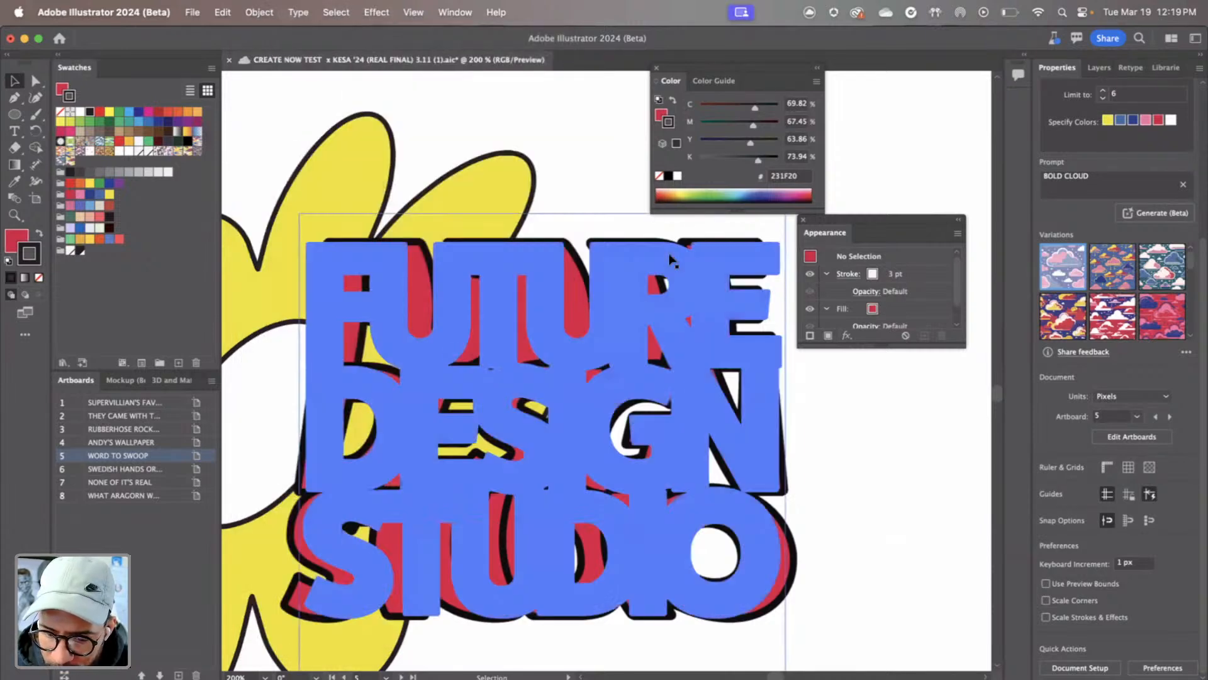
pyautogui.click(300, 14)
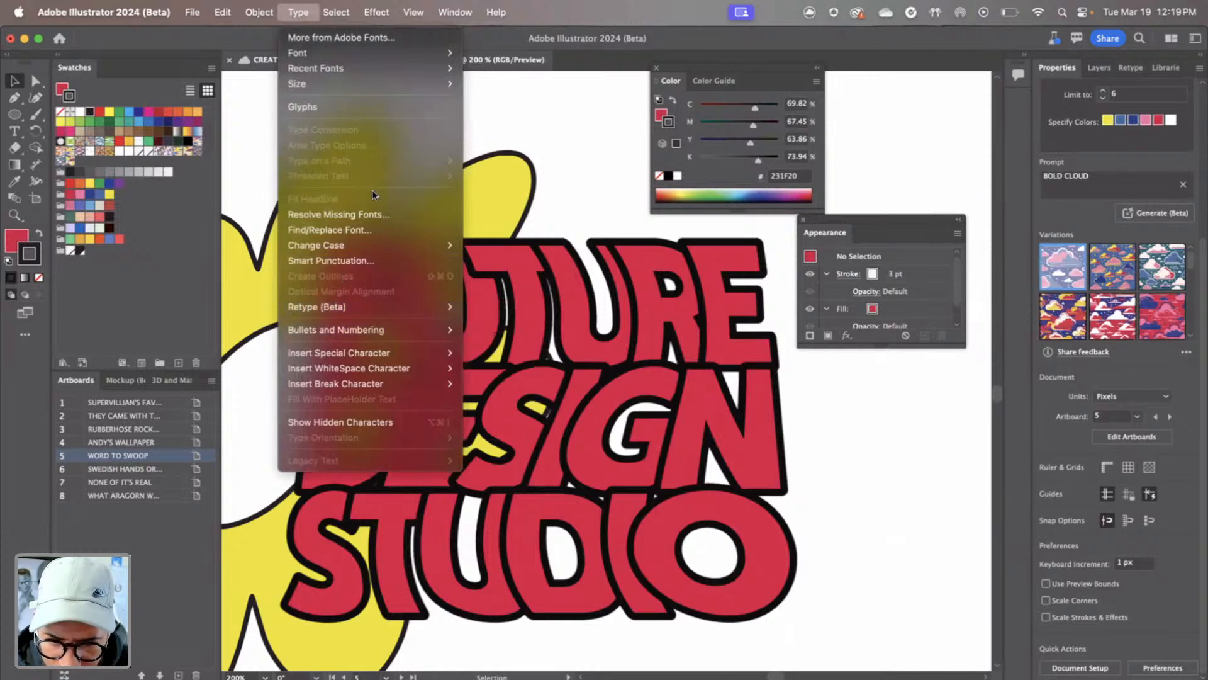
pyautogui.click(643, 356)
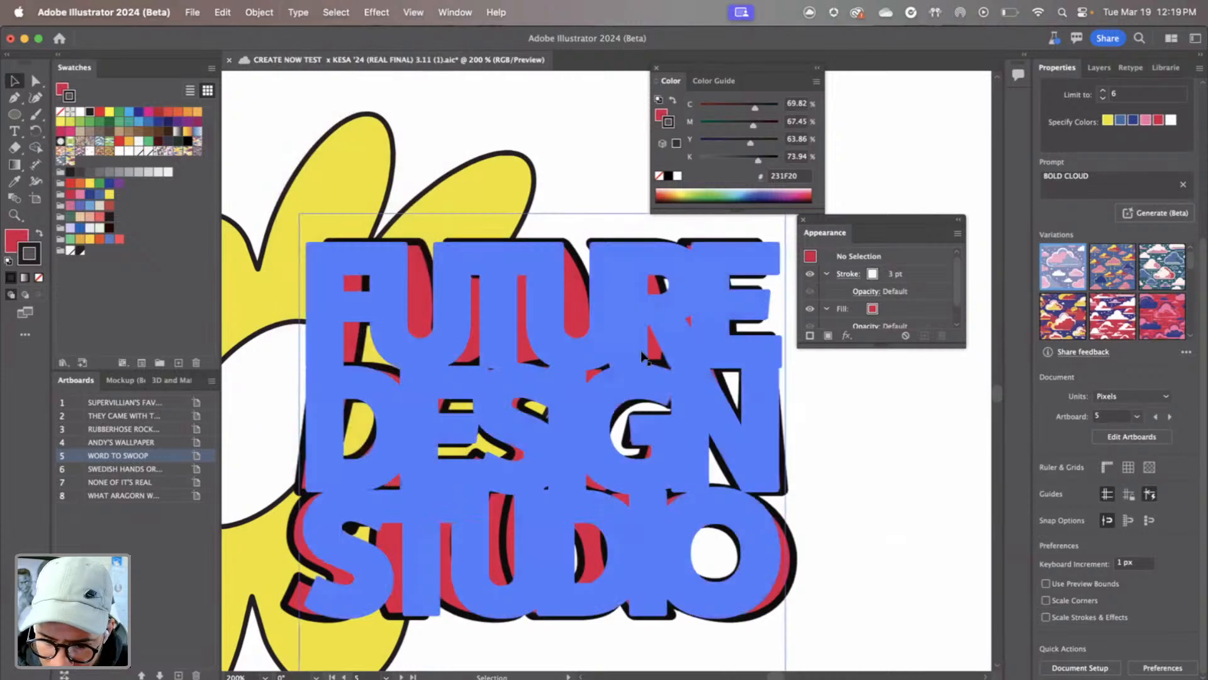
pyautogui.click(579, 342)
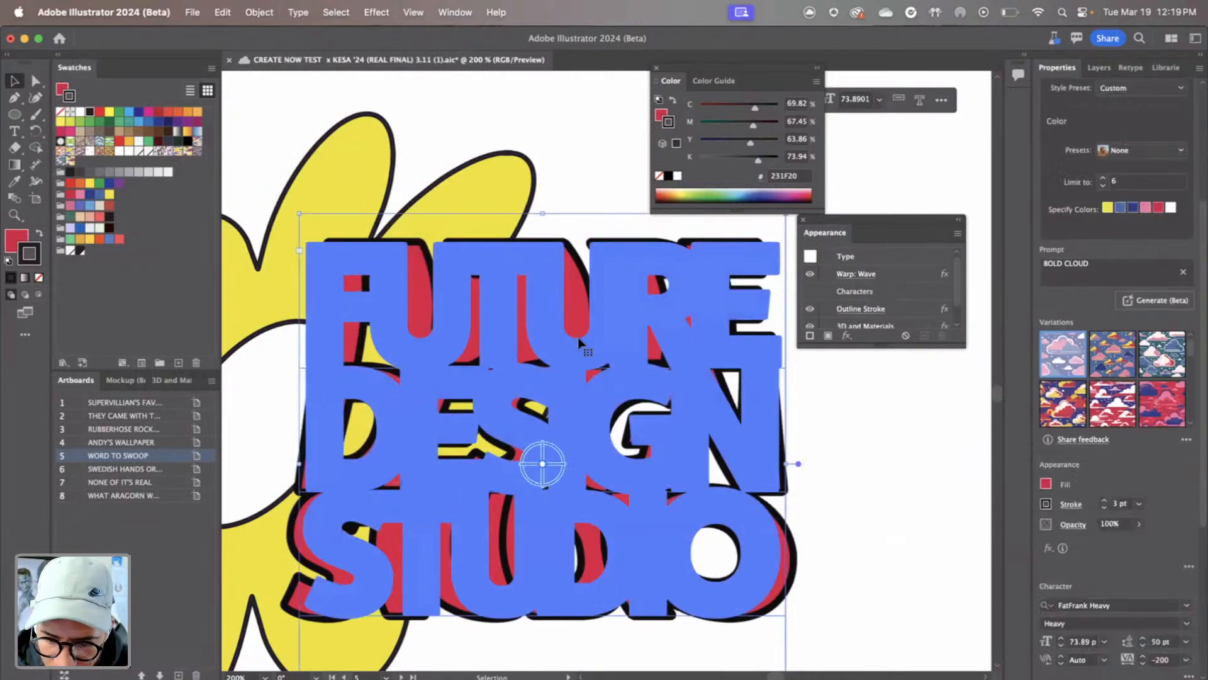
pyautogui.click(297, 13)
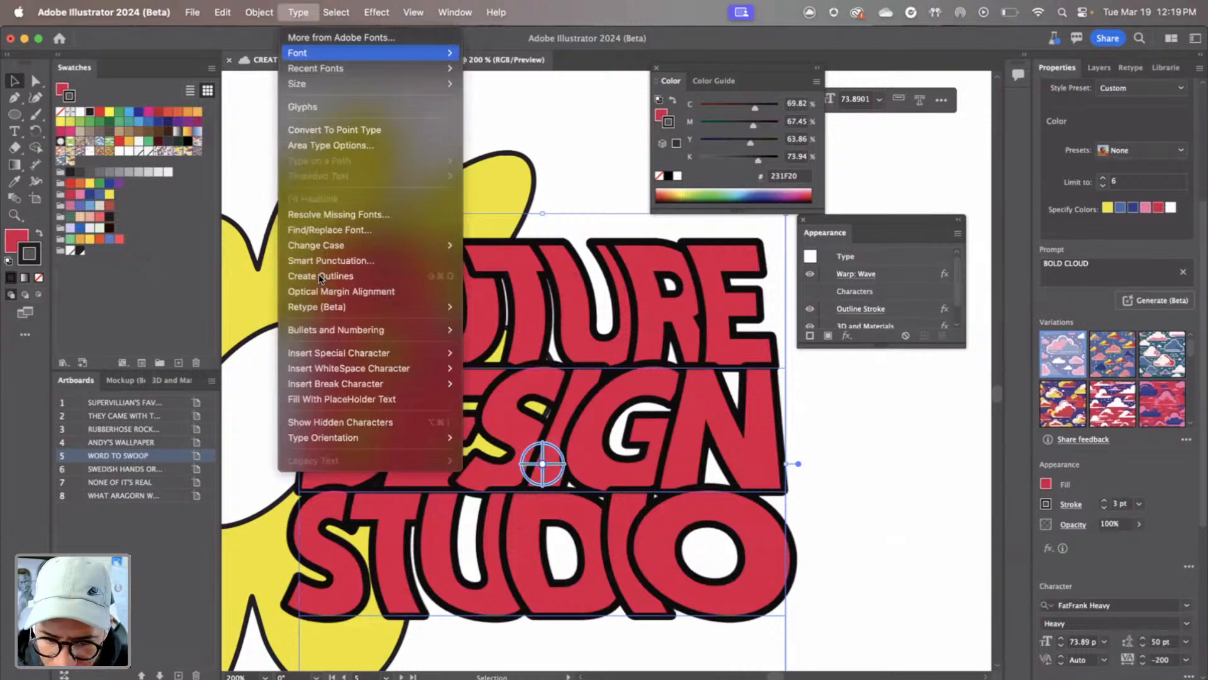
pyautogui.click(354, 276)
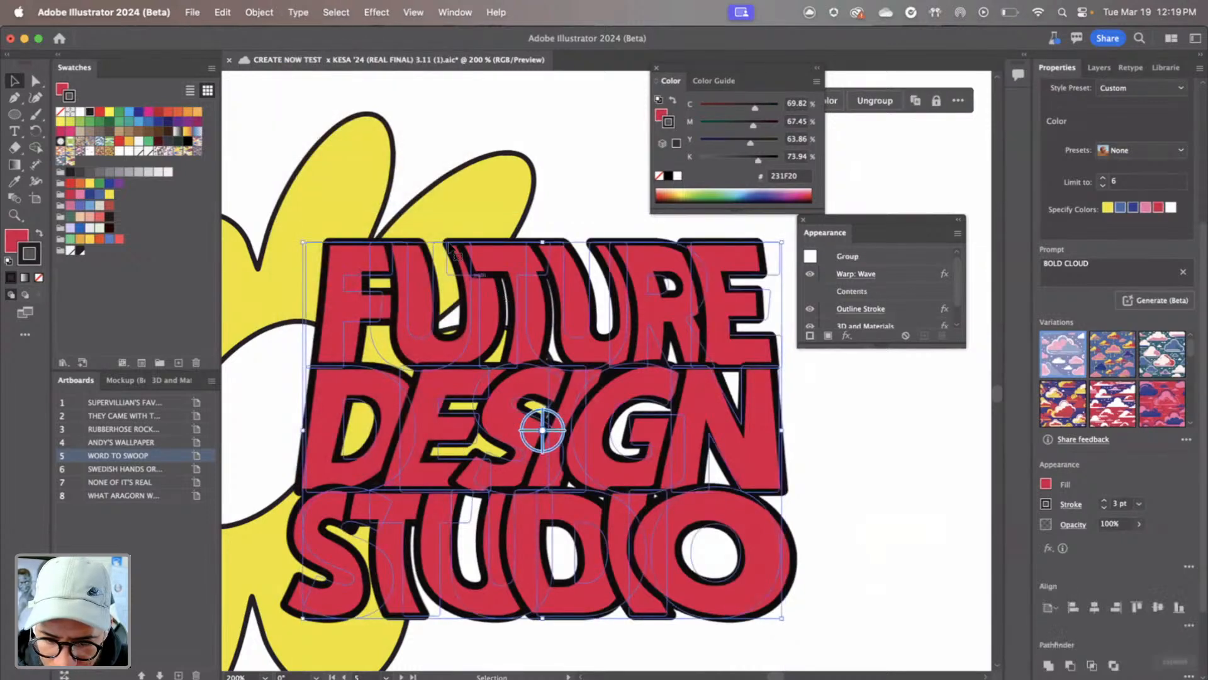
# Smooth the paths of the outlined FUTURE DESIGN STUDIO lettering to about 32% for rounded letterforms
pyautogui.click(560, 190)
pyautogui.click(556, 250)
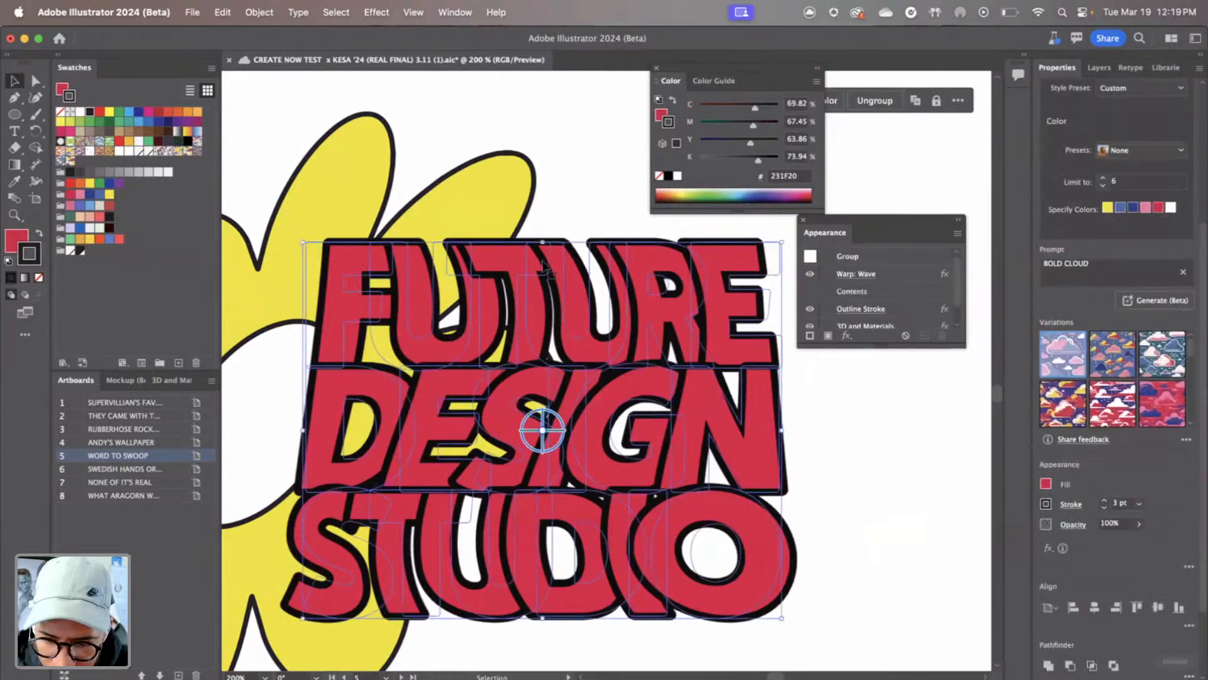
pyautogui.click(258, 12)
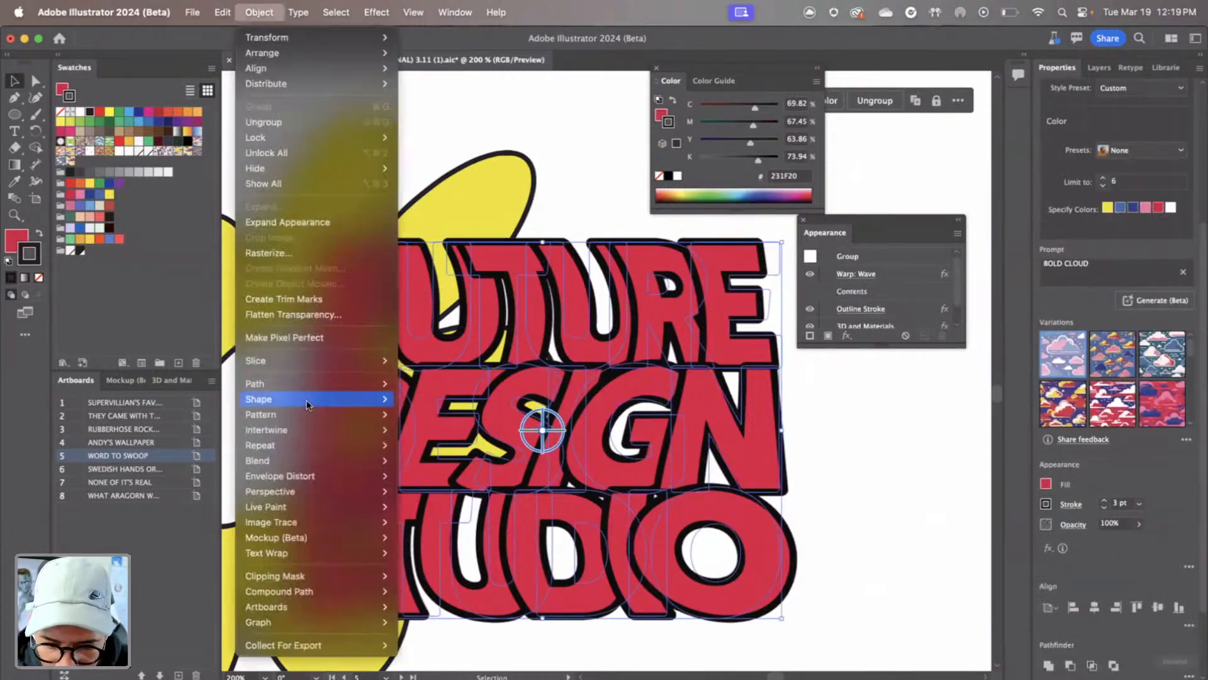
pyautogui.moveTo(307, 381)
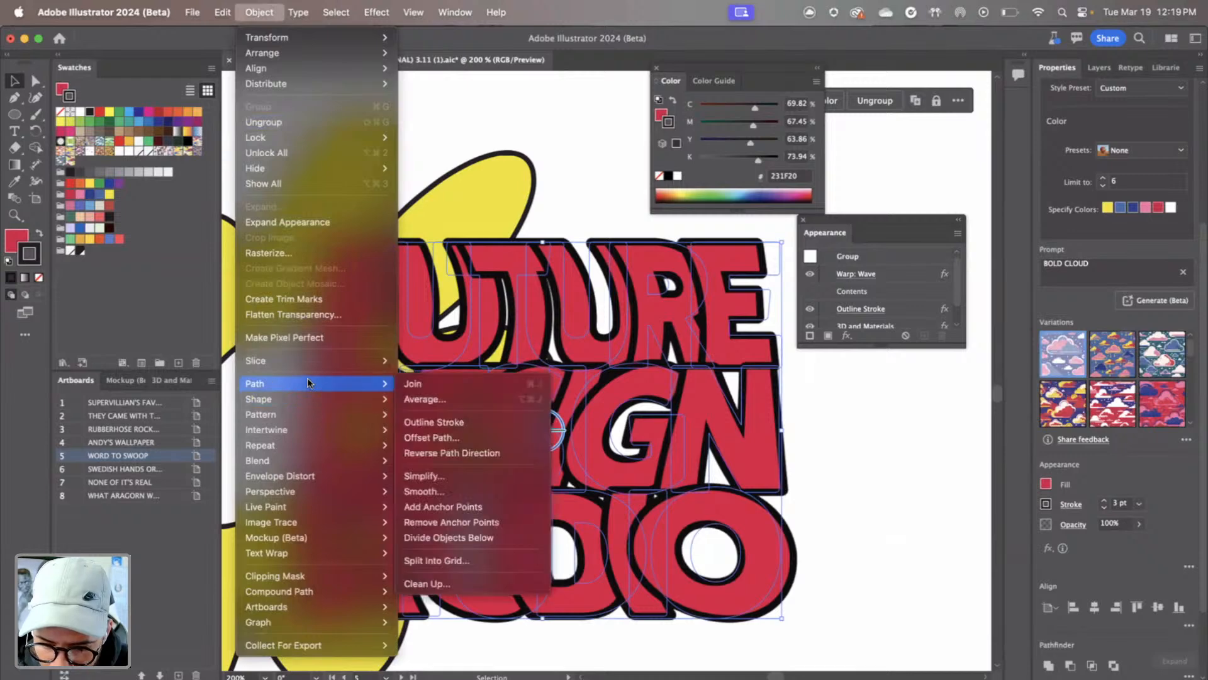
pyautogui.click(467, 489)
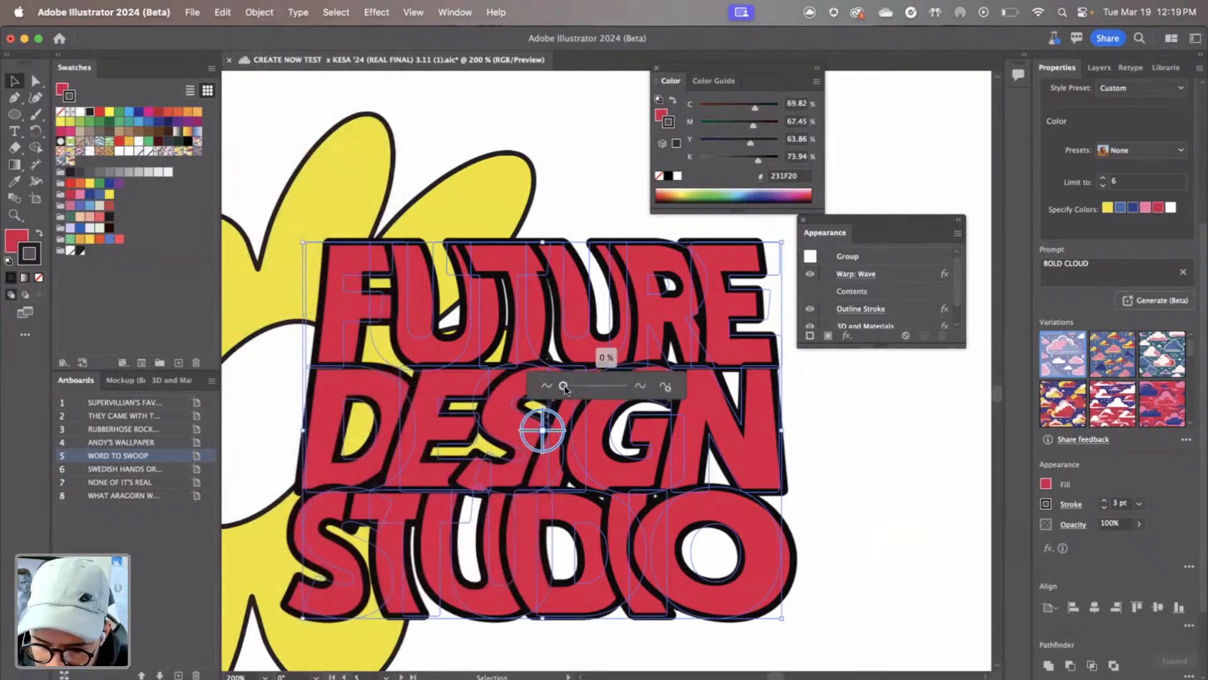
pyautogui.moveTo(565, 386); pyautogui.dragTo(585, 389)
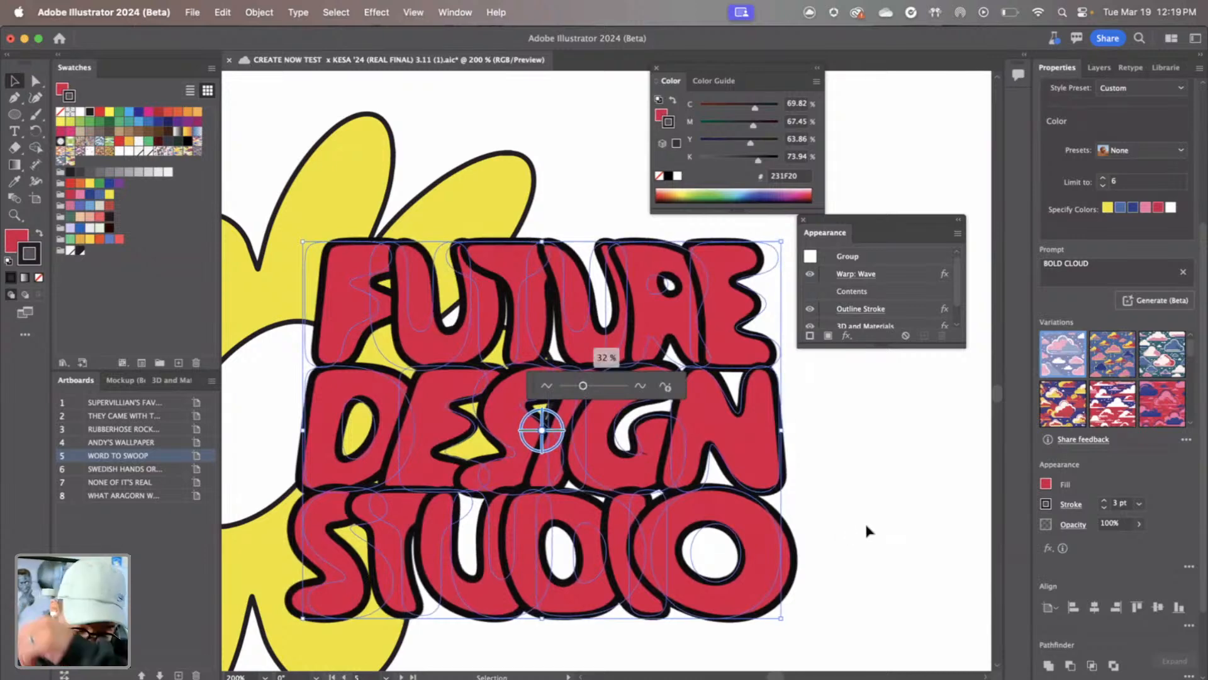
pyautogui.click(866, 481)
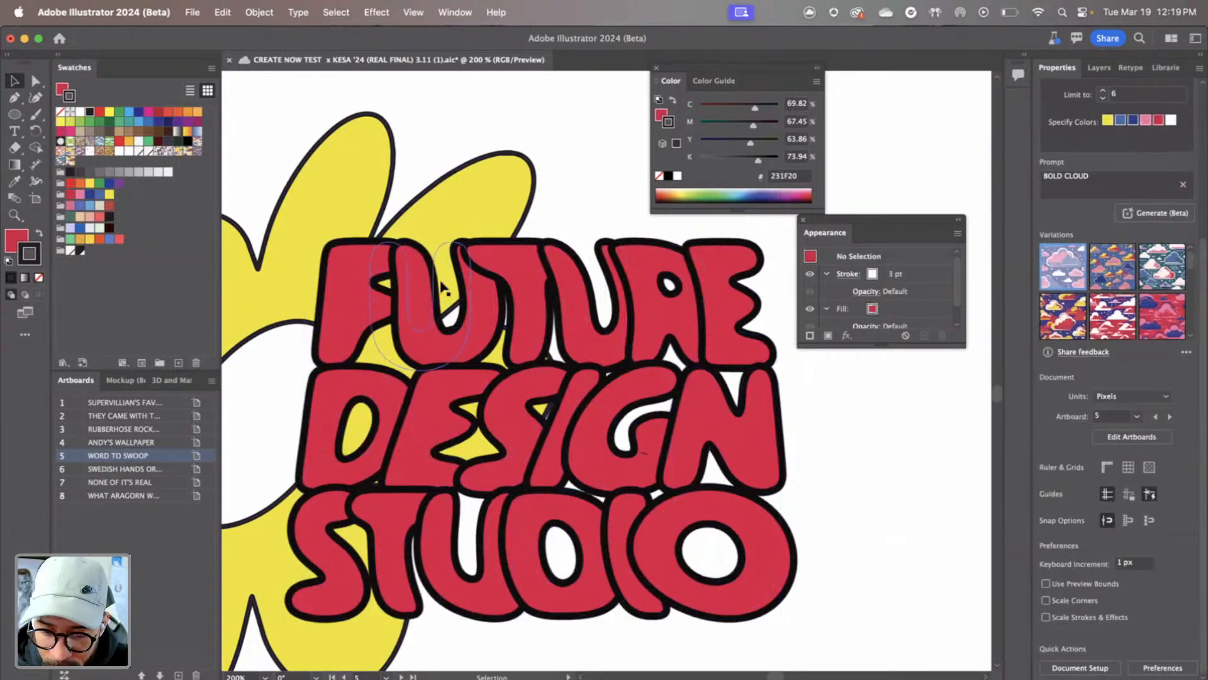
# Set the X rotation of the extruded FUTURE DESIGN STUDIO lettering to 13° in its 3D settings
pyautogui.click(417, 327)
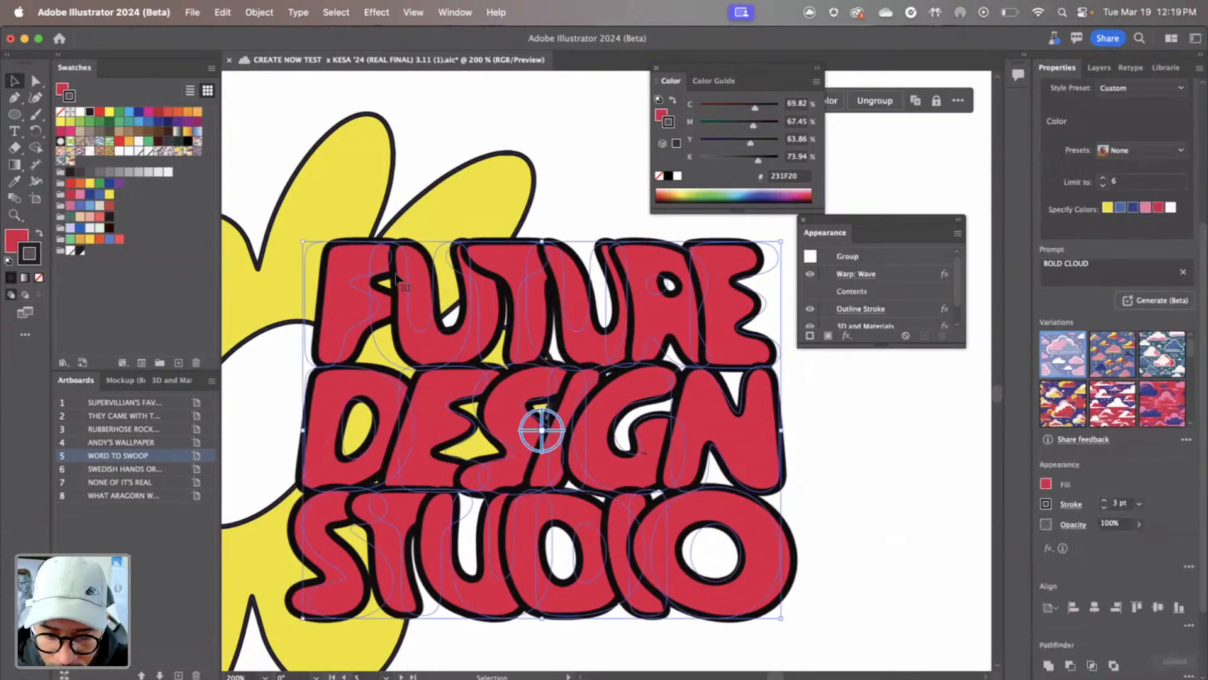
pyautogui.click(171, 380)
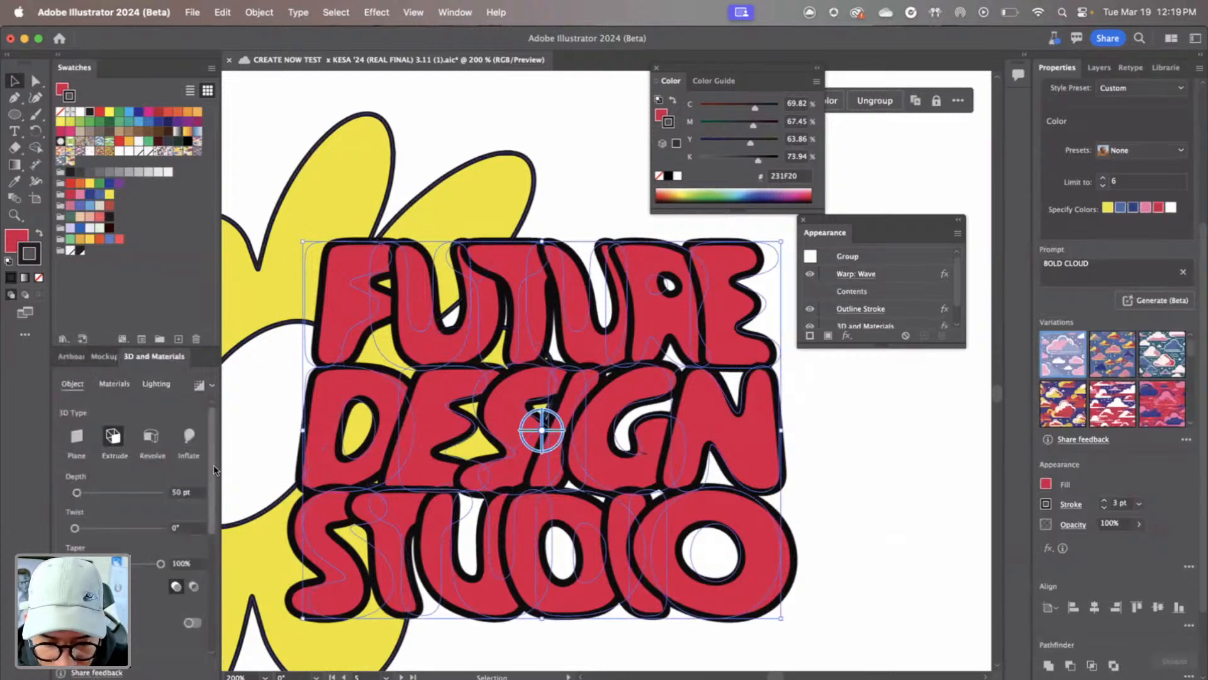
pyautogui.scroll(-1, 213, 469)
pyautogui.moveTo(213, 482); pyautogui.dragTo(213, 635)
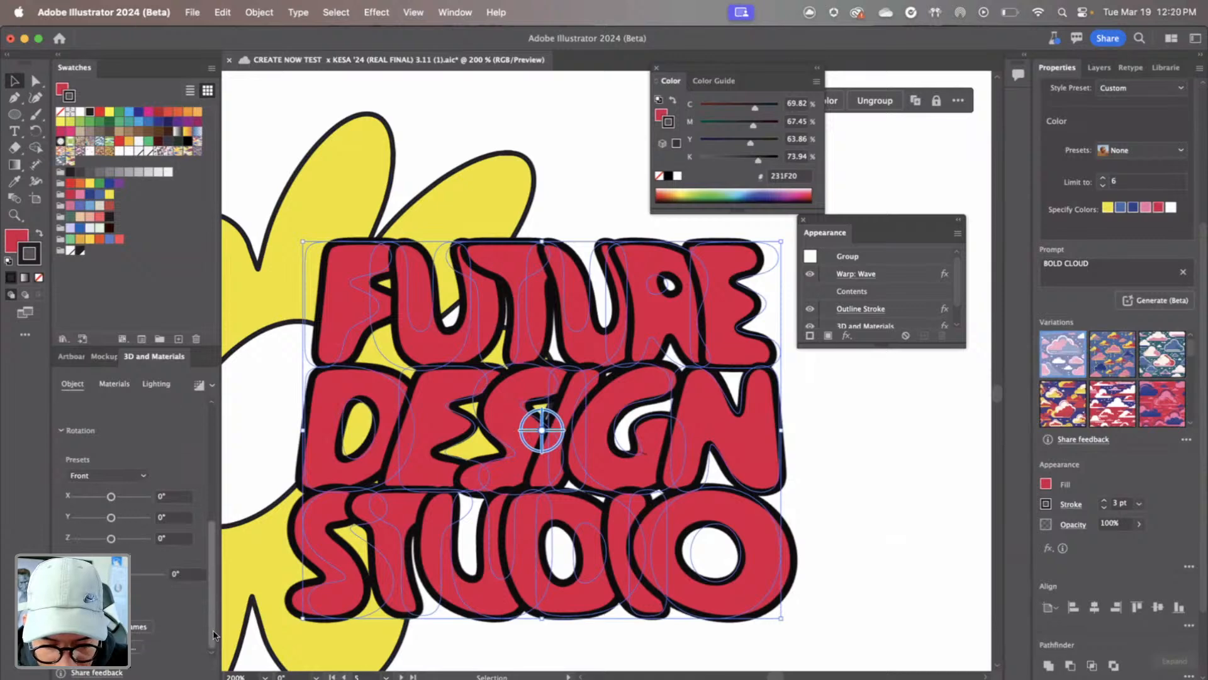
pyautogui.click(164, 497)
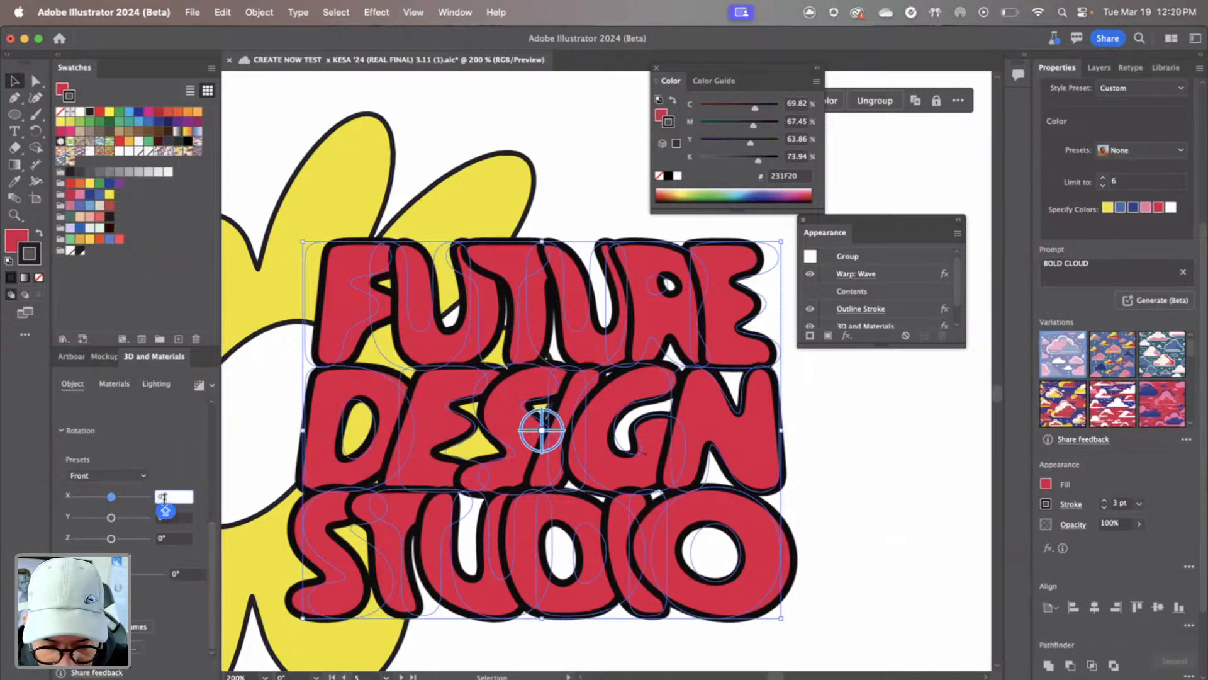
pyautogui.write('13')
pyautogui.press('Return')
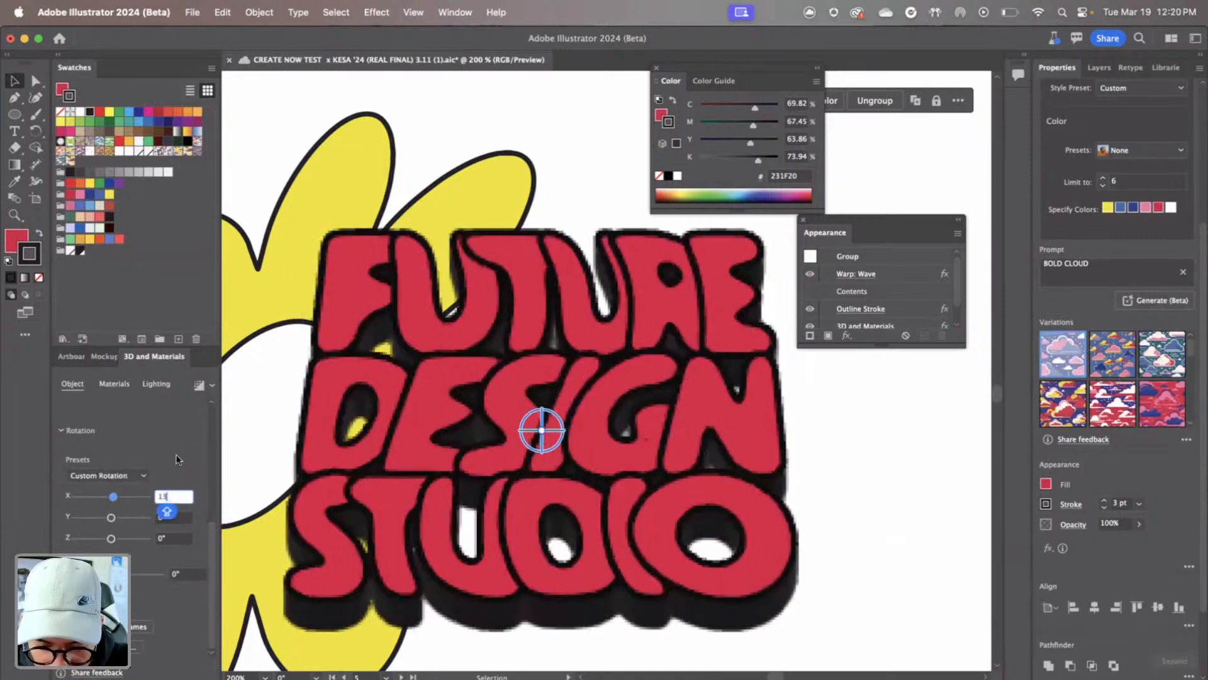
pyautogui.click(900, 494)
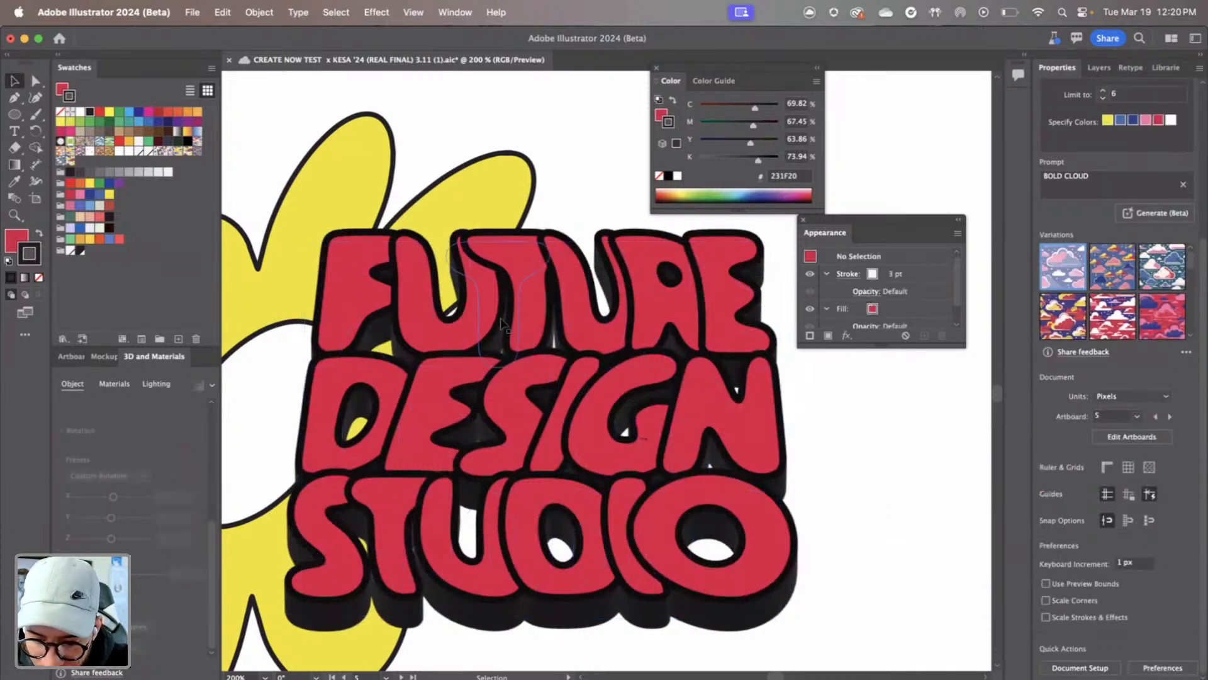
# Extrude the yellow flower behind the lettering in 3D, with the Front rotation preset and an X rotation of 13°
pyautogui.hscroll(-3, 501, 322)
pyautogui.hscroll(-3, 501, 321)
pyautogui.click(343, 283)
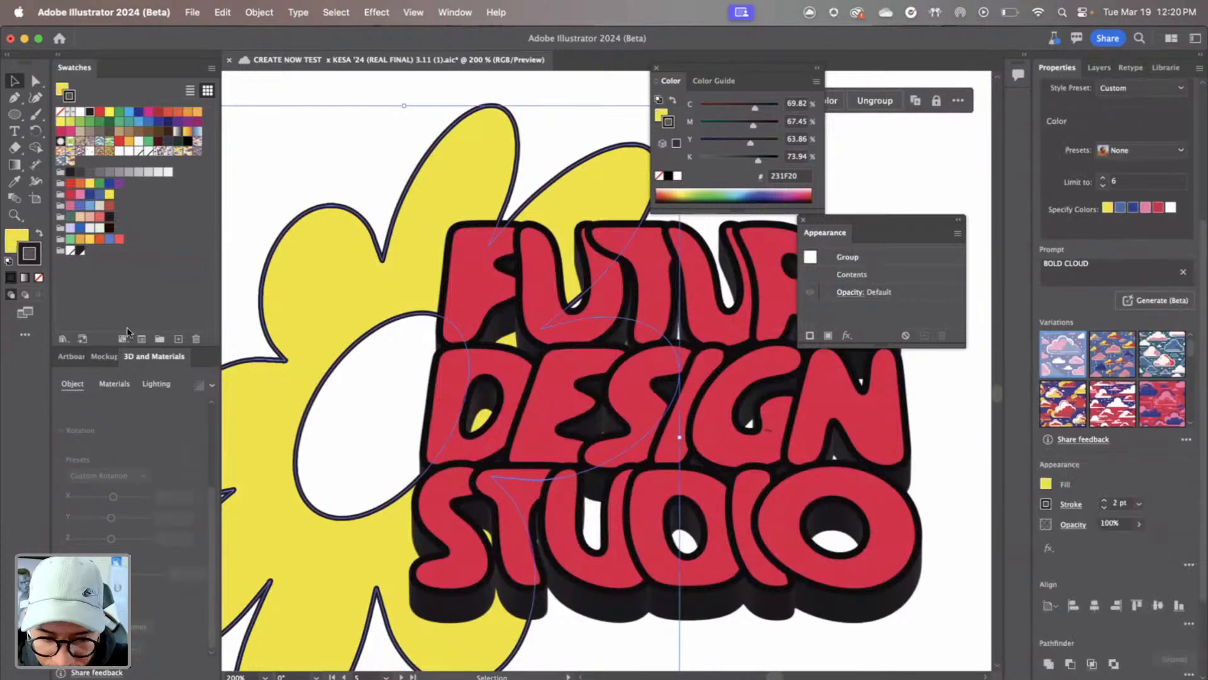
pyautogui.click(72, 383)
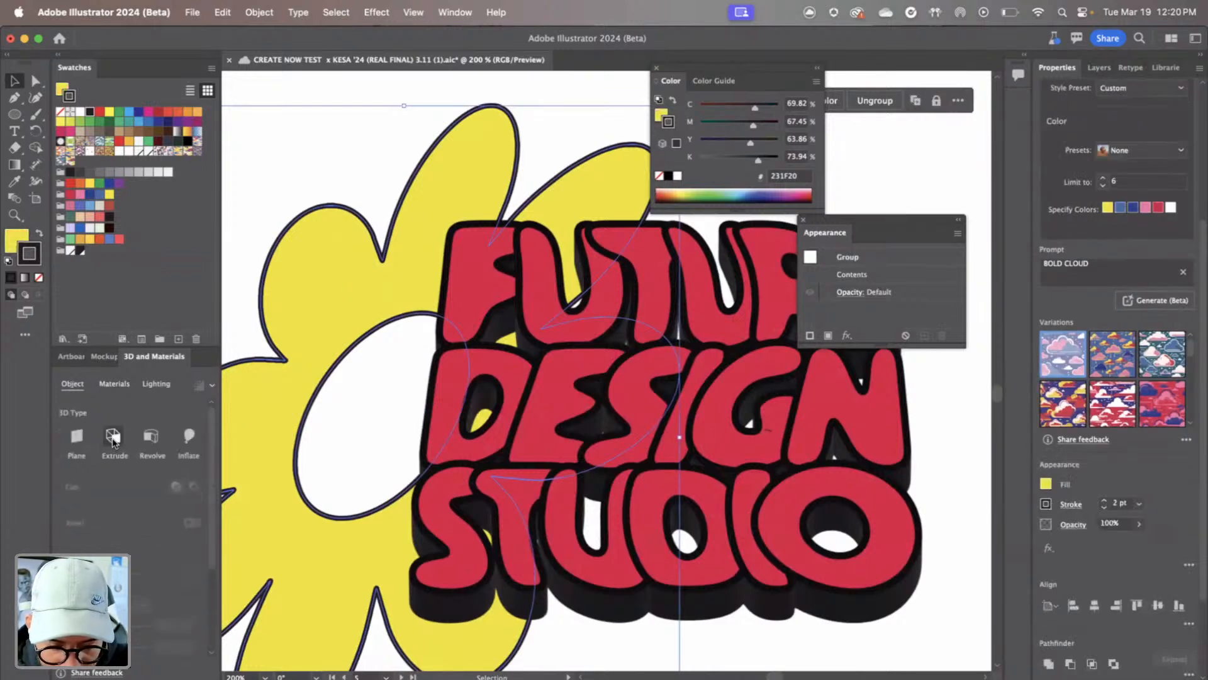
pyautogui.click(113, 437)
pyautogui.moveTo(211, 451); pyautogui.dragTo(209, 593)
pyautogui.click(136, 476)
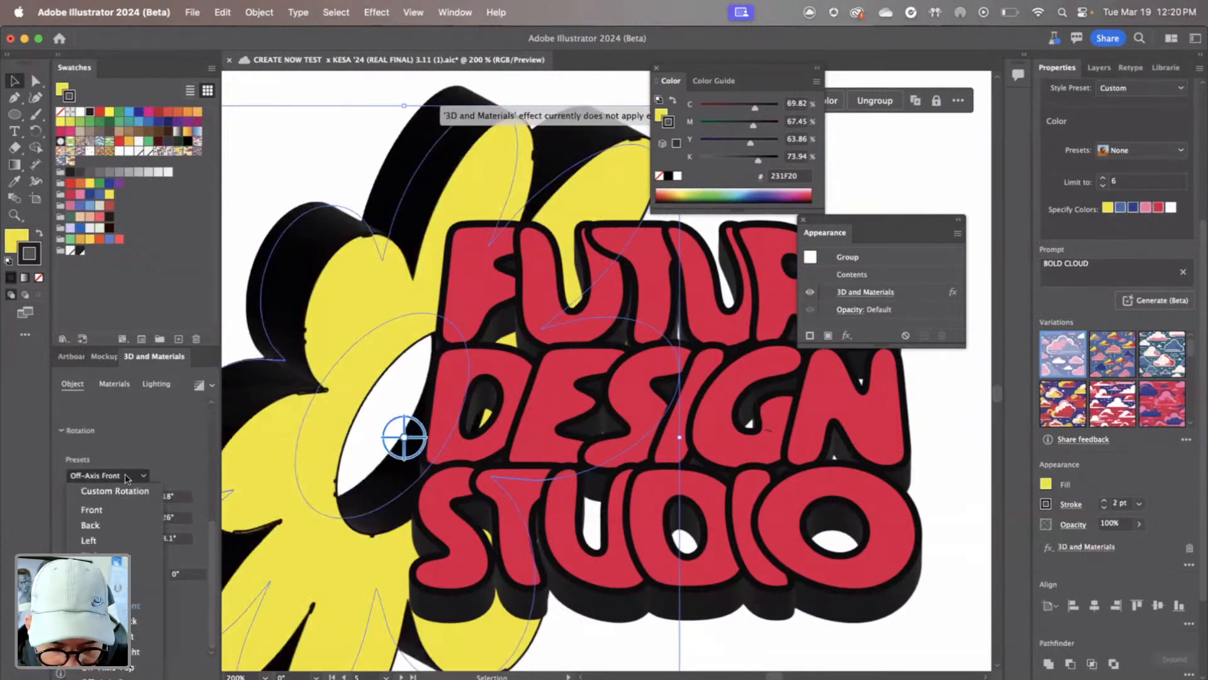
pyautogui.click(133, 512)
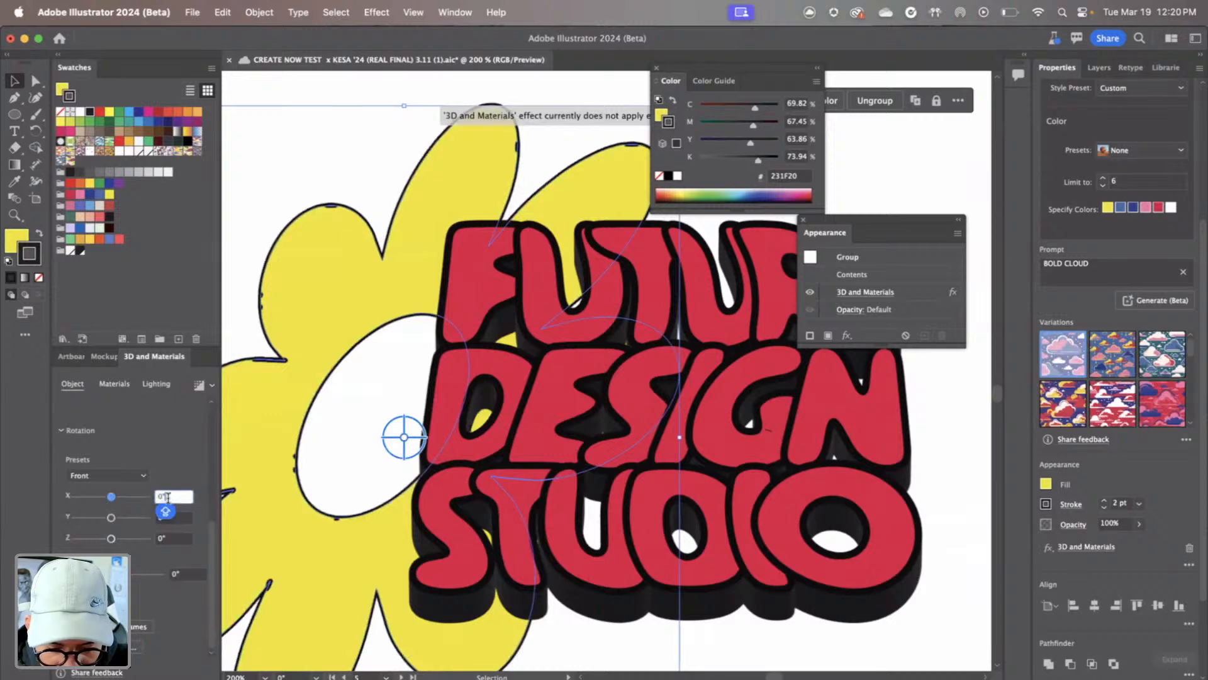
pyautogui.write('13')
pyautogui.press('Return')
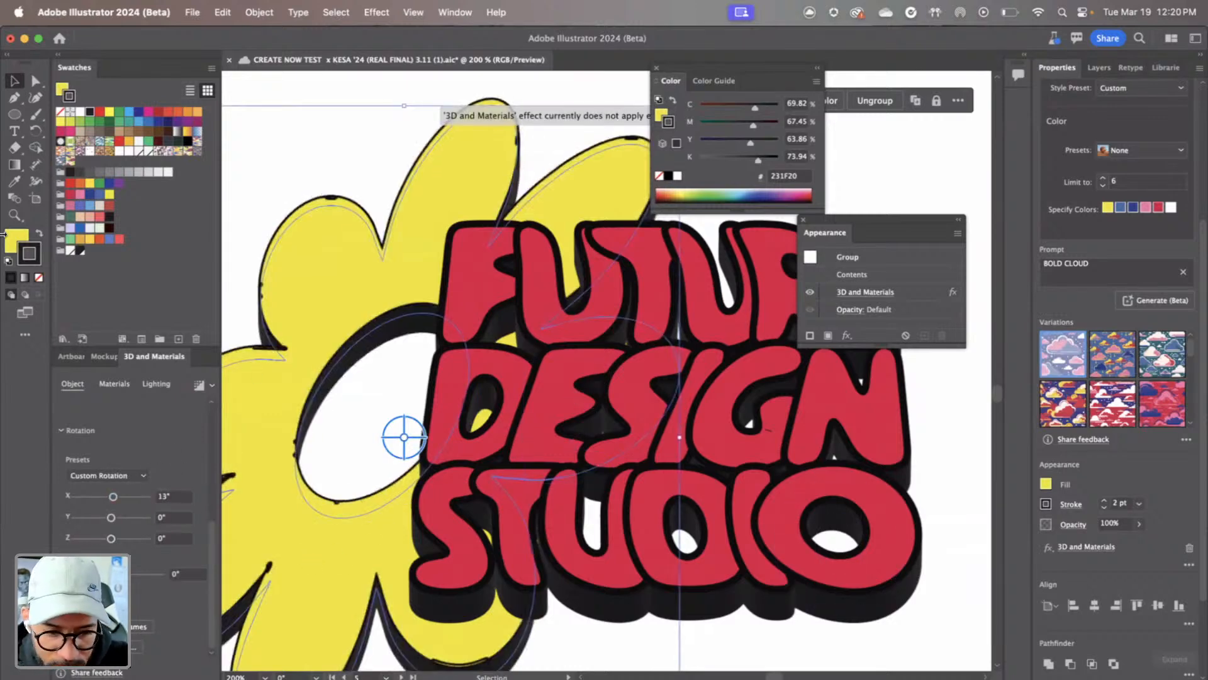
# Remove the stroke from the 3D flower and fill it with the red, yellow and blue cloud pattern swatch
pyautogui.press('z')
pyautogui.keyDown('alt'); pyautogui.click(363, 174); pyautogui.keyUp('alt')
pyautogui.keyDown('alt'); pyautogui.click(363, 174); pyautogui.keyUp('alt')
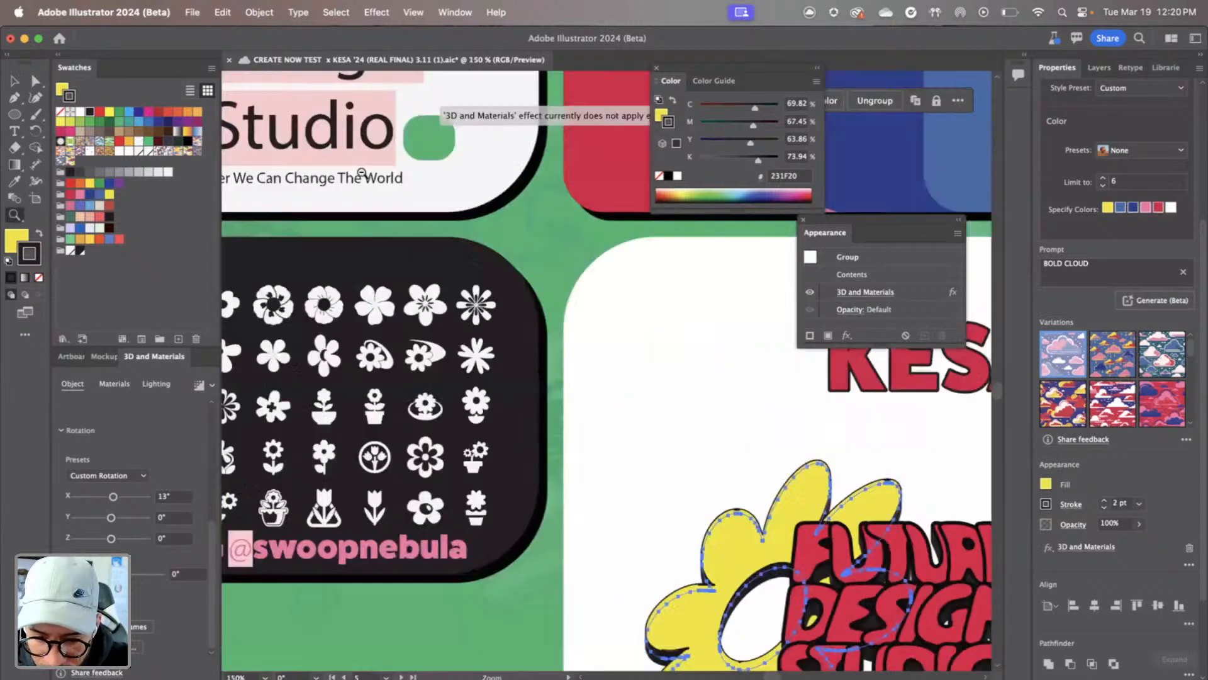
pyautogui.keyDown('alt'); pyautogui.click(747, 468); pyautogui.keyUp('alt')
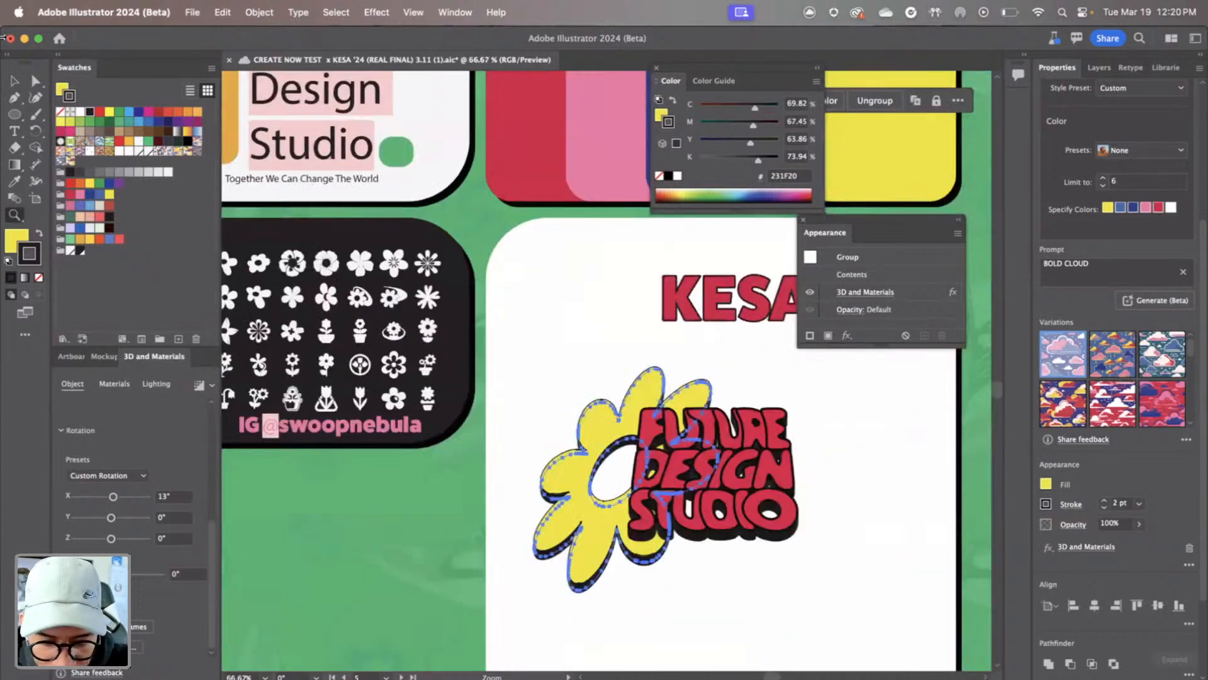
pyautogui.click(13, 81)
pyautogui.click(616, 288)
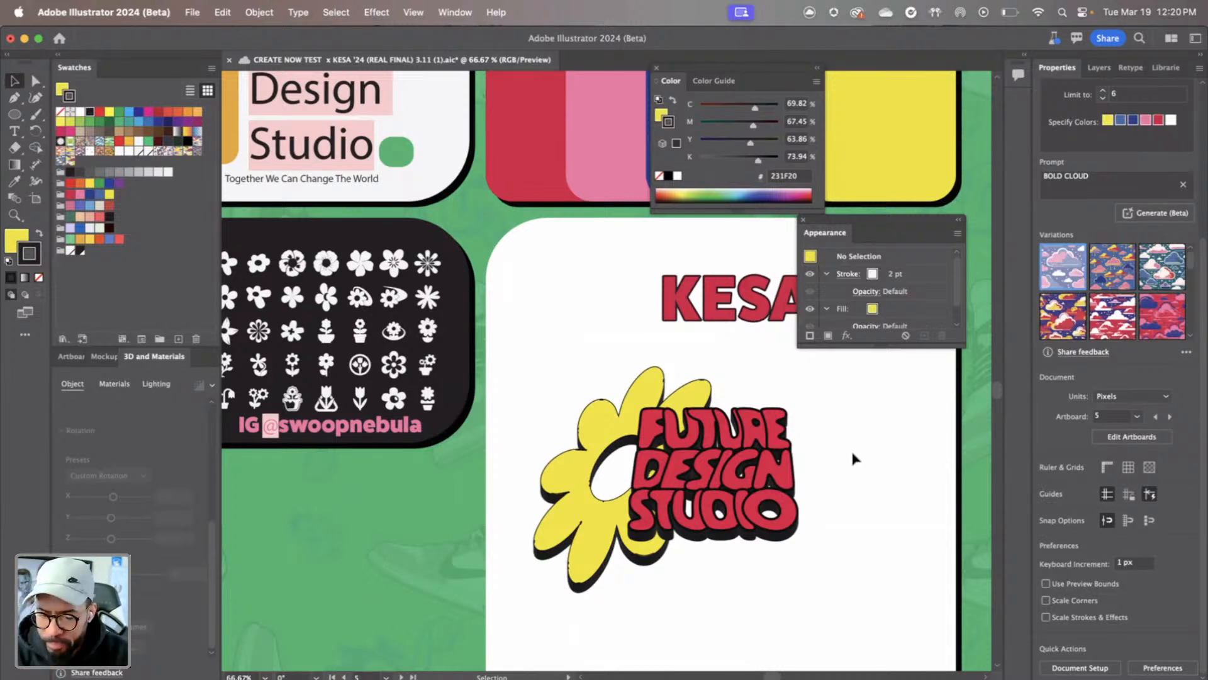
pyautogui.click(616, 418)
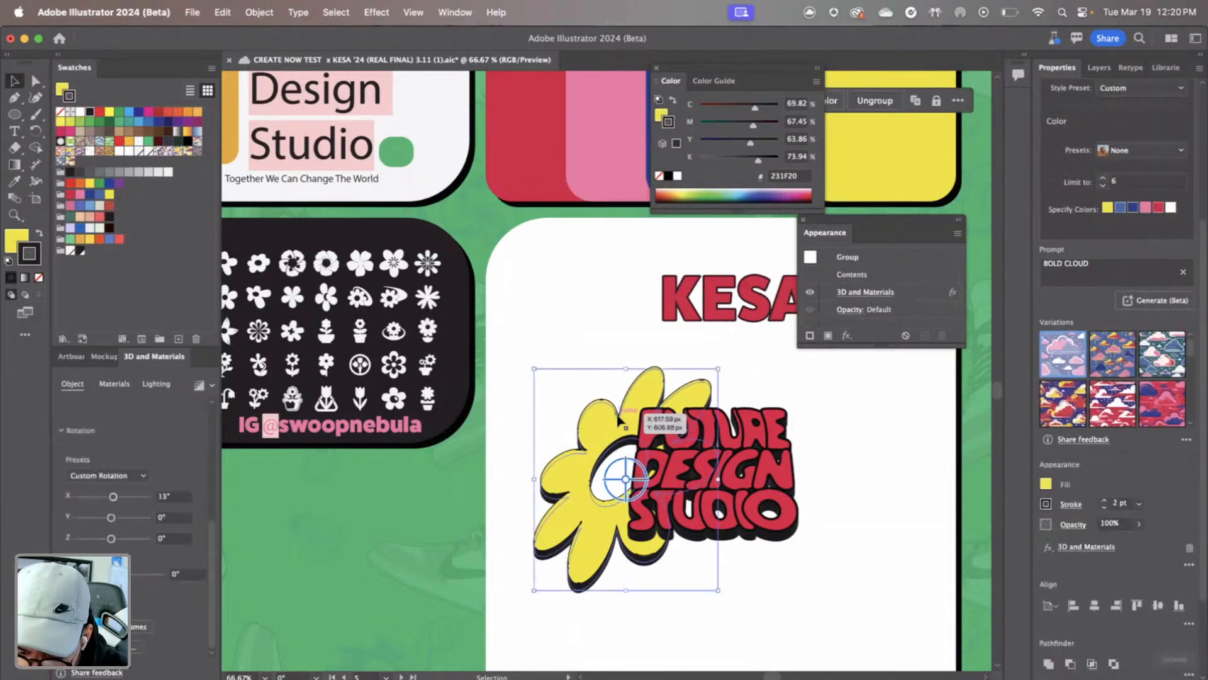
pyautogui.click(612, 347)
pyautogui.click(613, 433)
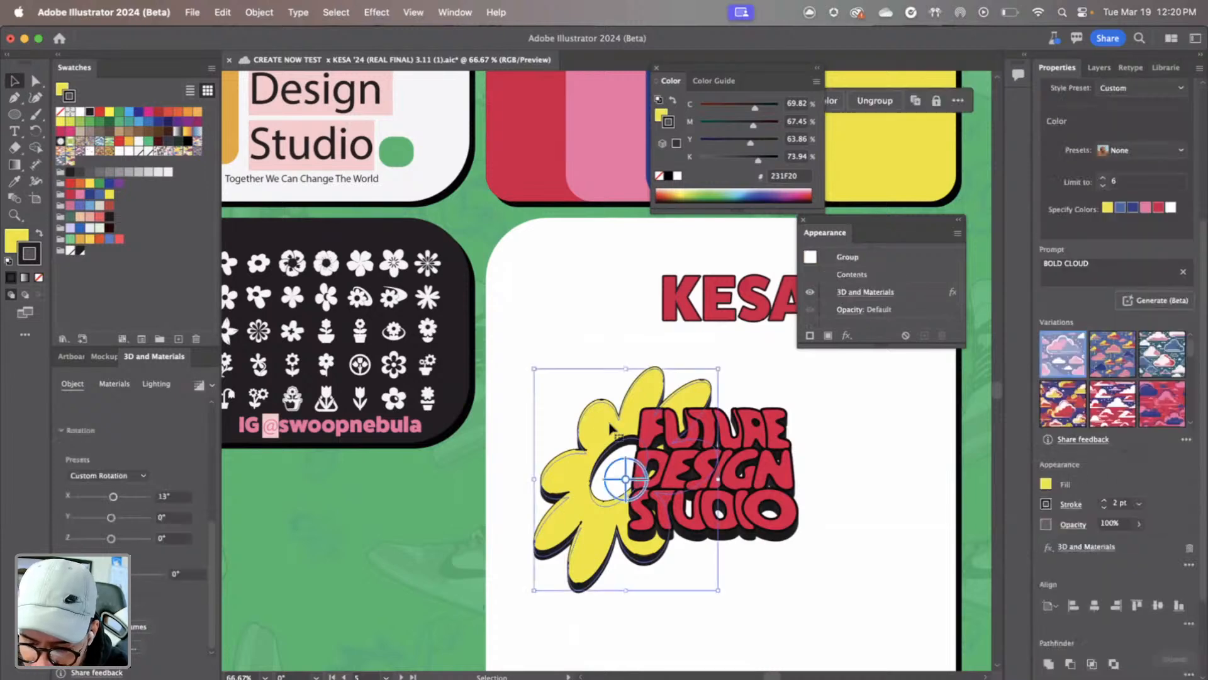
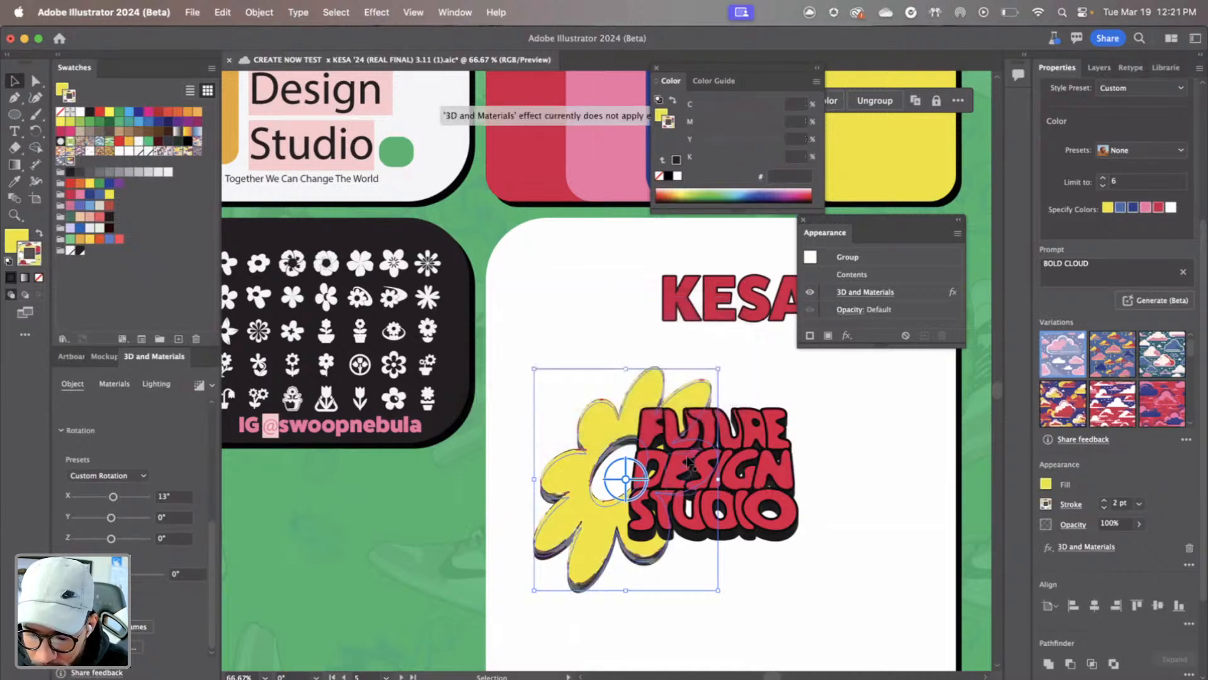
pyautogui.click(38, 278)
pyautogui.click(17, 239)
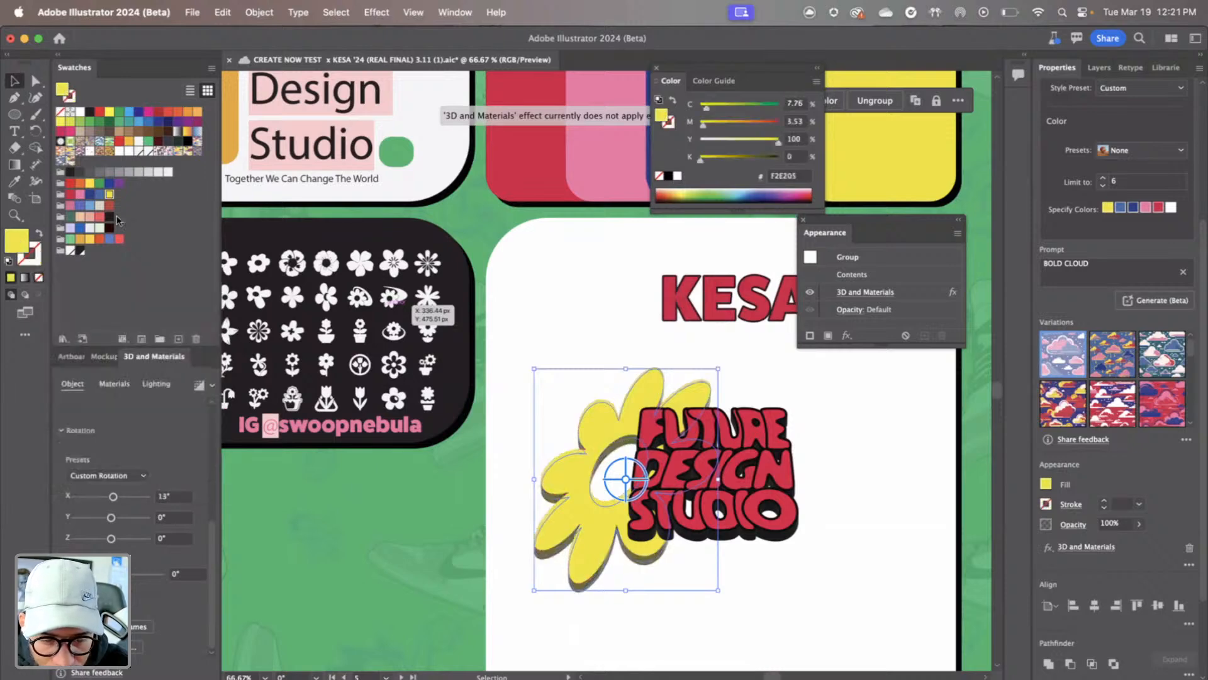
pyautogui.click(71, 161)
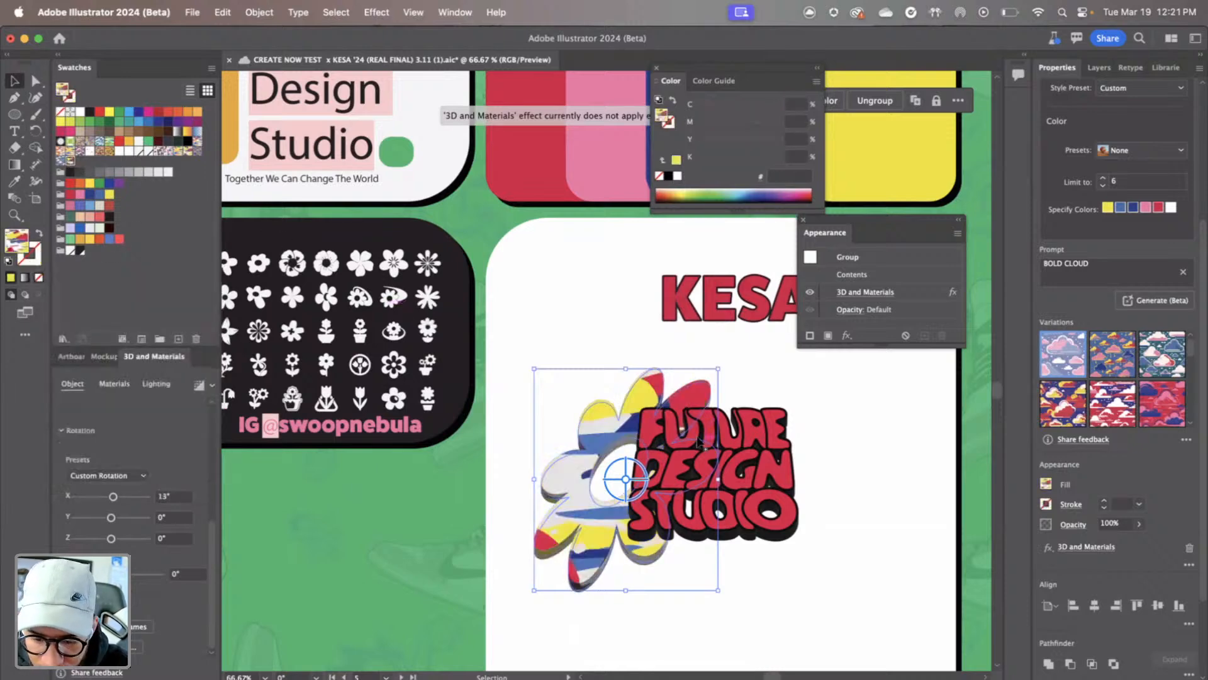
pyautogui.click(839, 508)
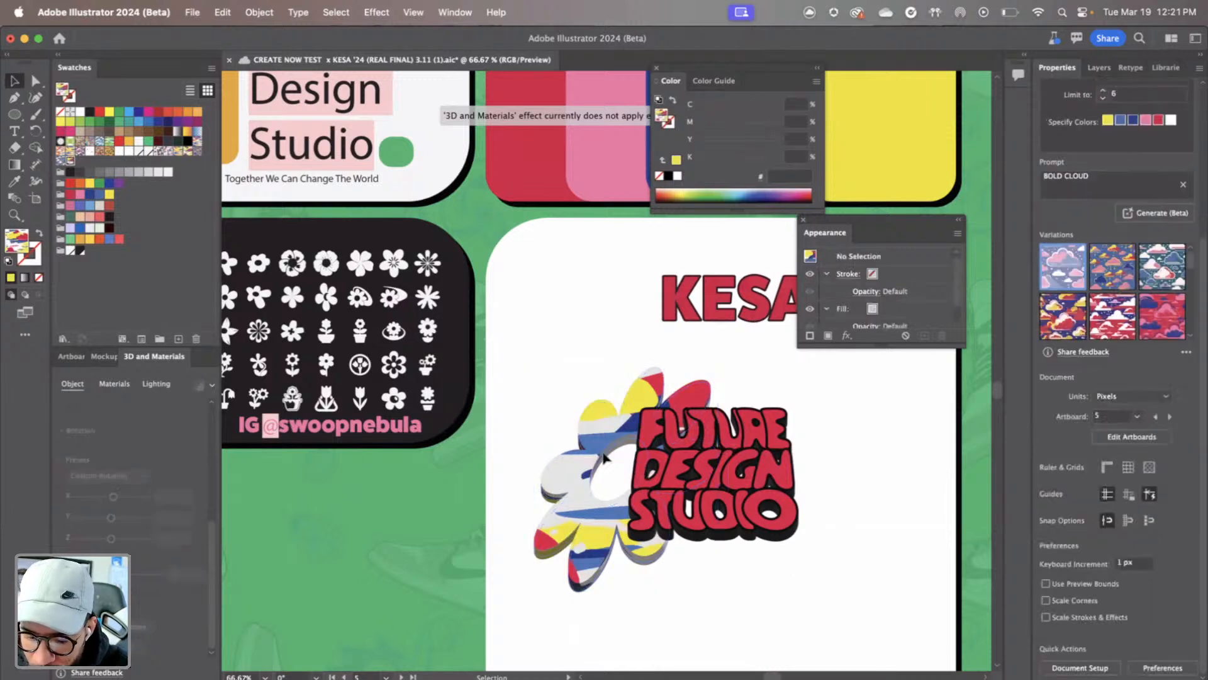
# Give the pattern-filled flower a black stroke with a 4 pt weight
pyautogui.click(602, 528)
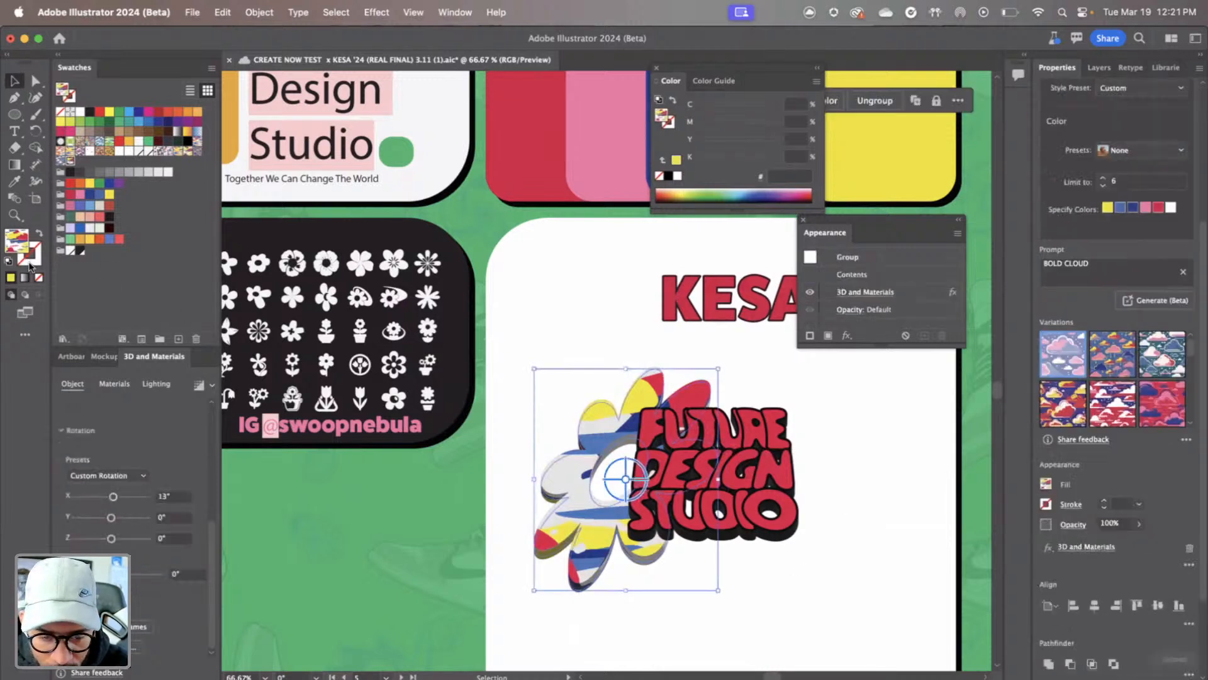
pyautogui.click(36, 263)
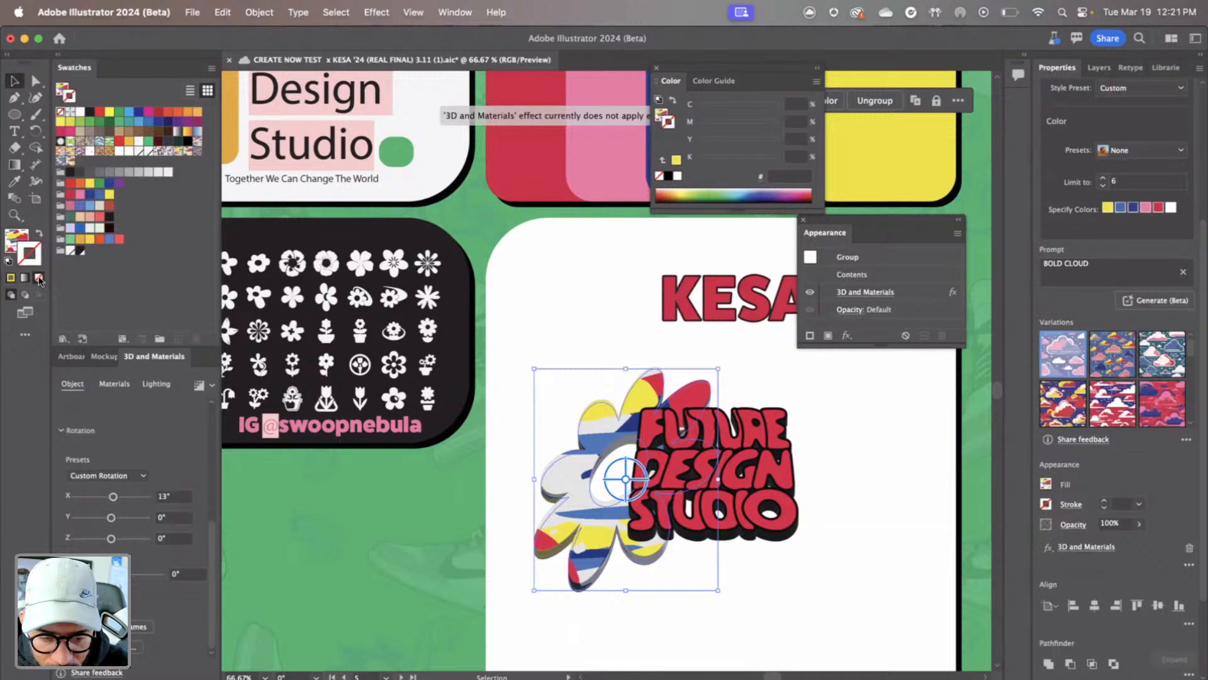
pyautogui.click(81, 252)
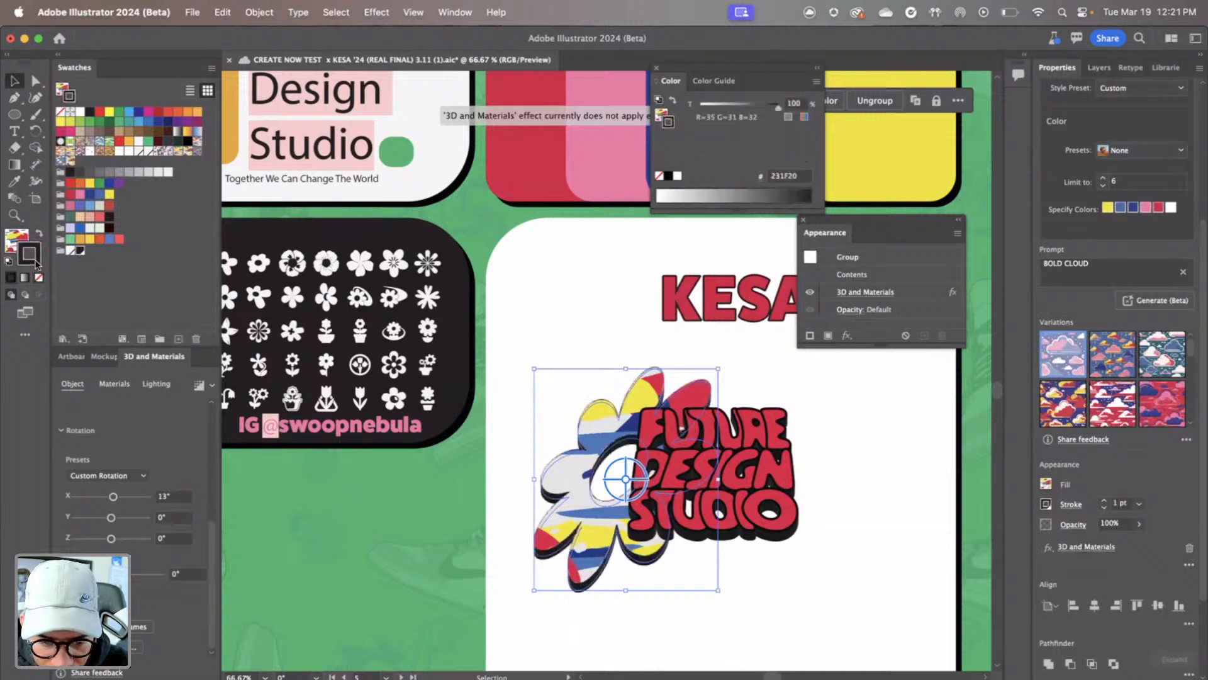
pyautogui.click(1104, 500)
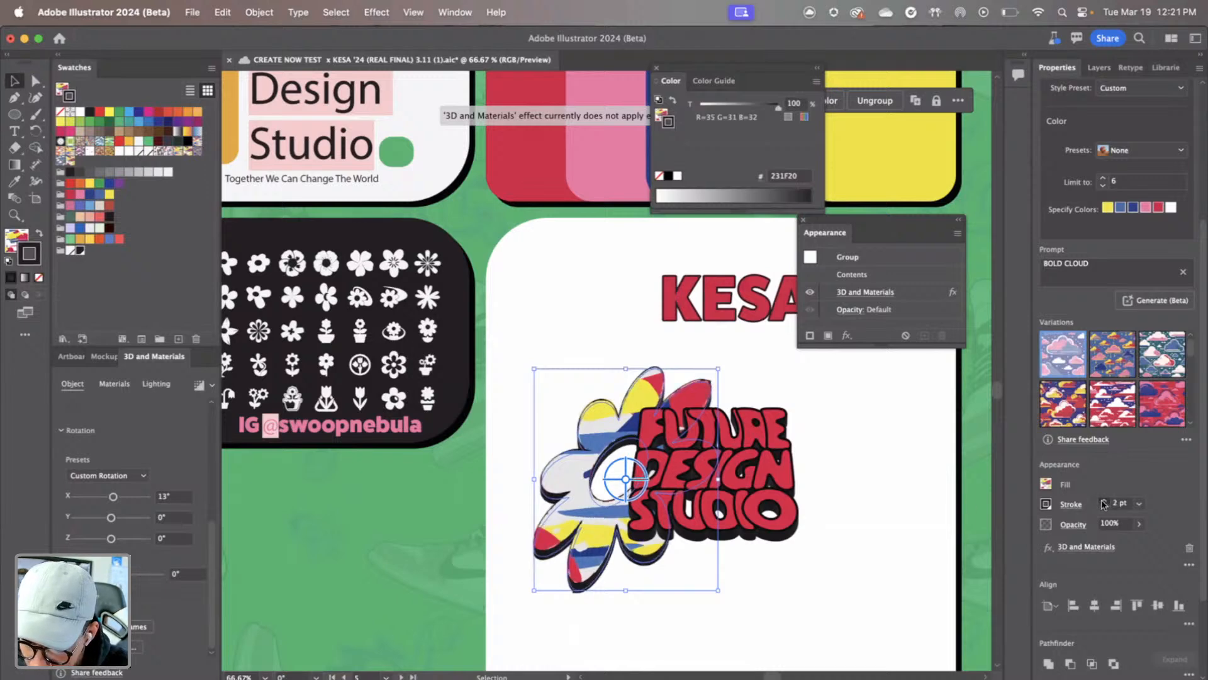
pyautogui.press('Up')
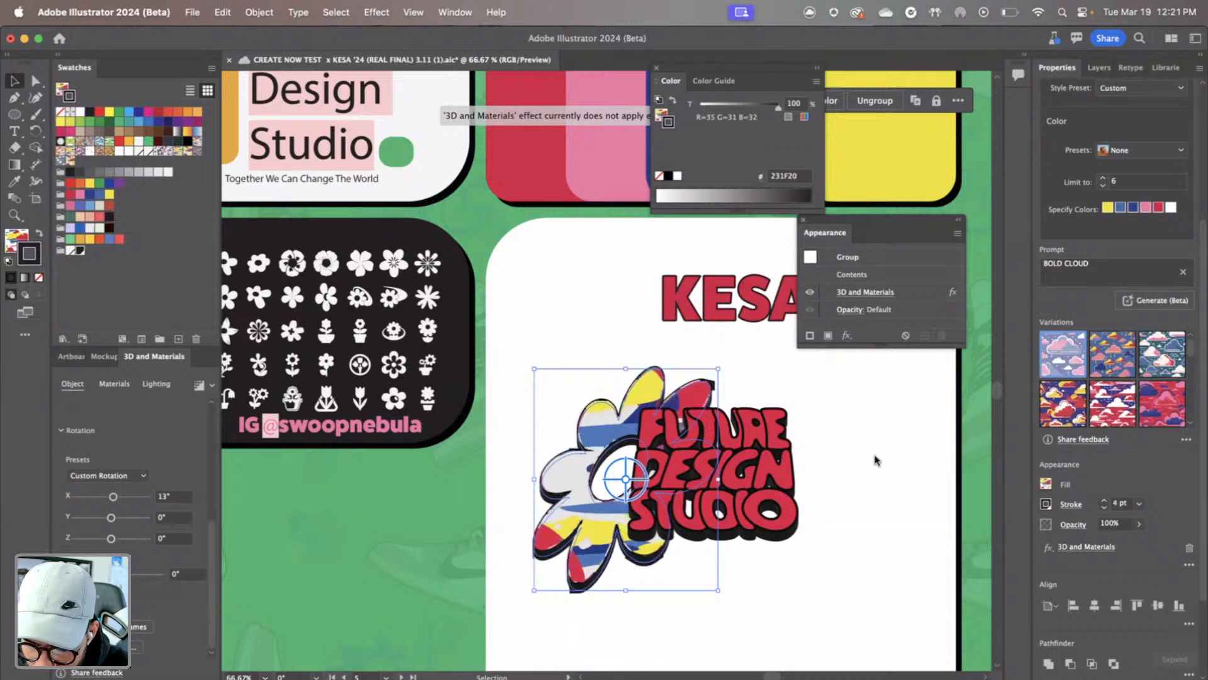
pyautogui.click(587, 324)
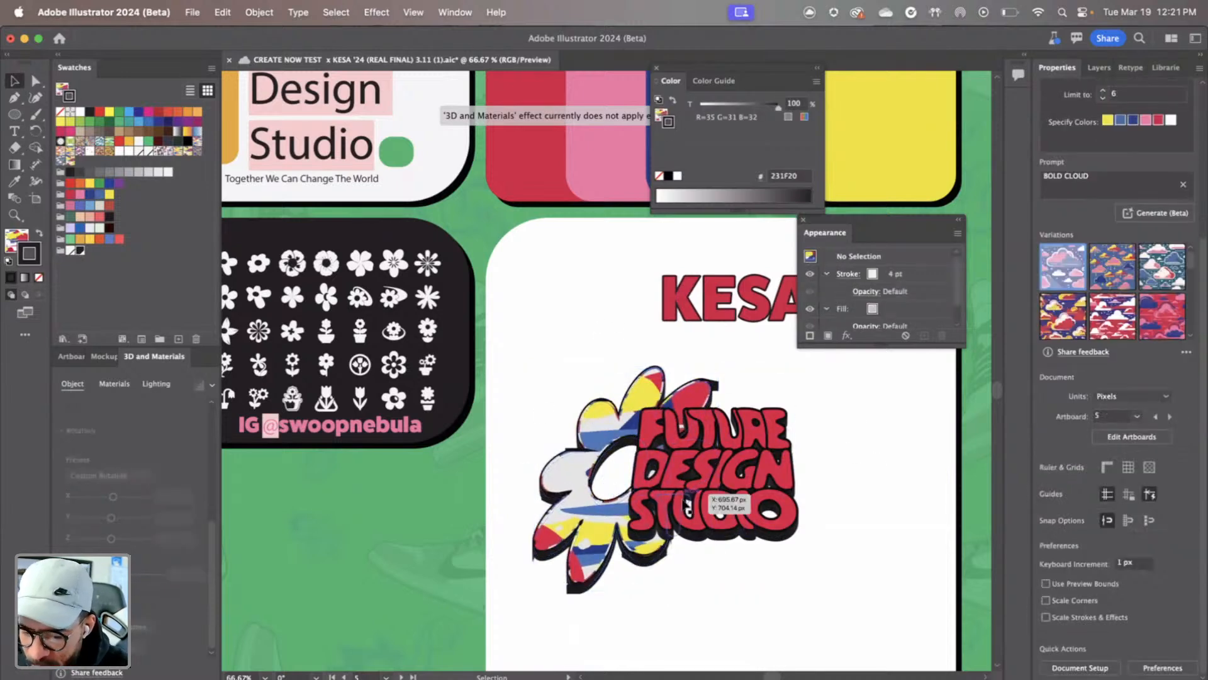
# Copy the skateboarding globe mascot from its artboard and paste it onto the artboard with the FUTURE DESIGN STUDIO logo
pyautogui.scroll(-5, 666, 439)
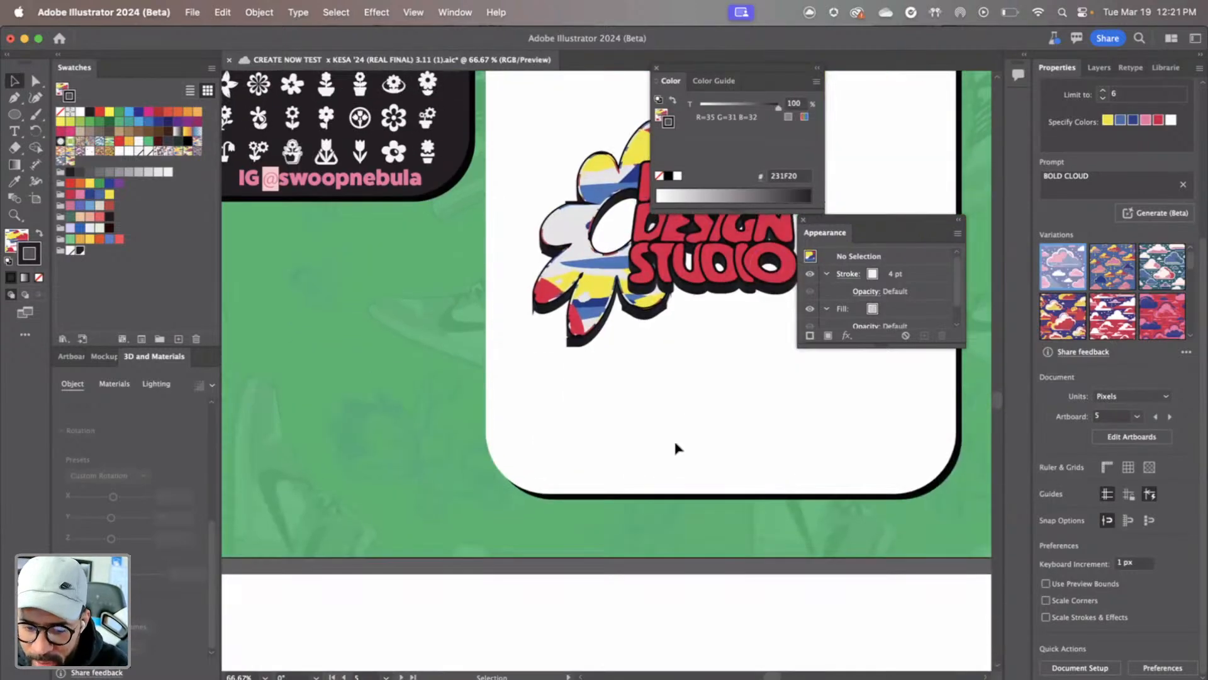
pyautogui.scroll(10, 674, 440)
pyautogui.scroll(10, 685, 417)
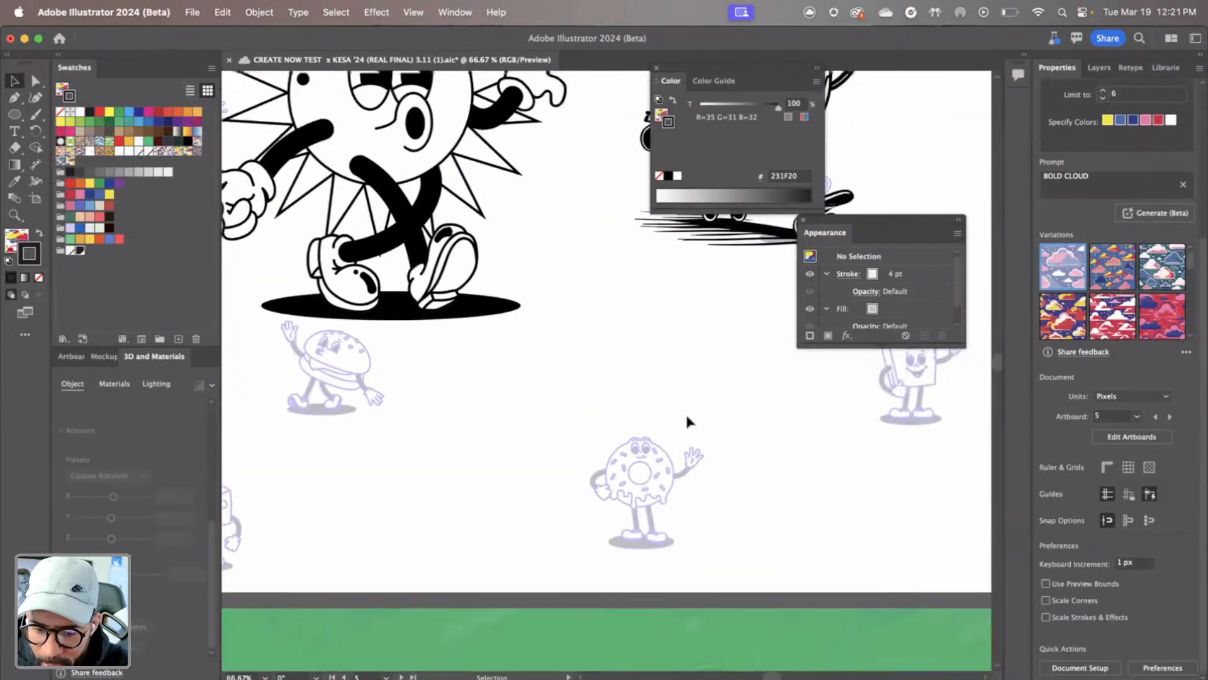
pyautogui.click(627, 251)
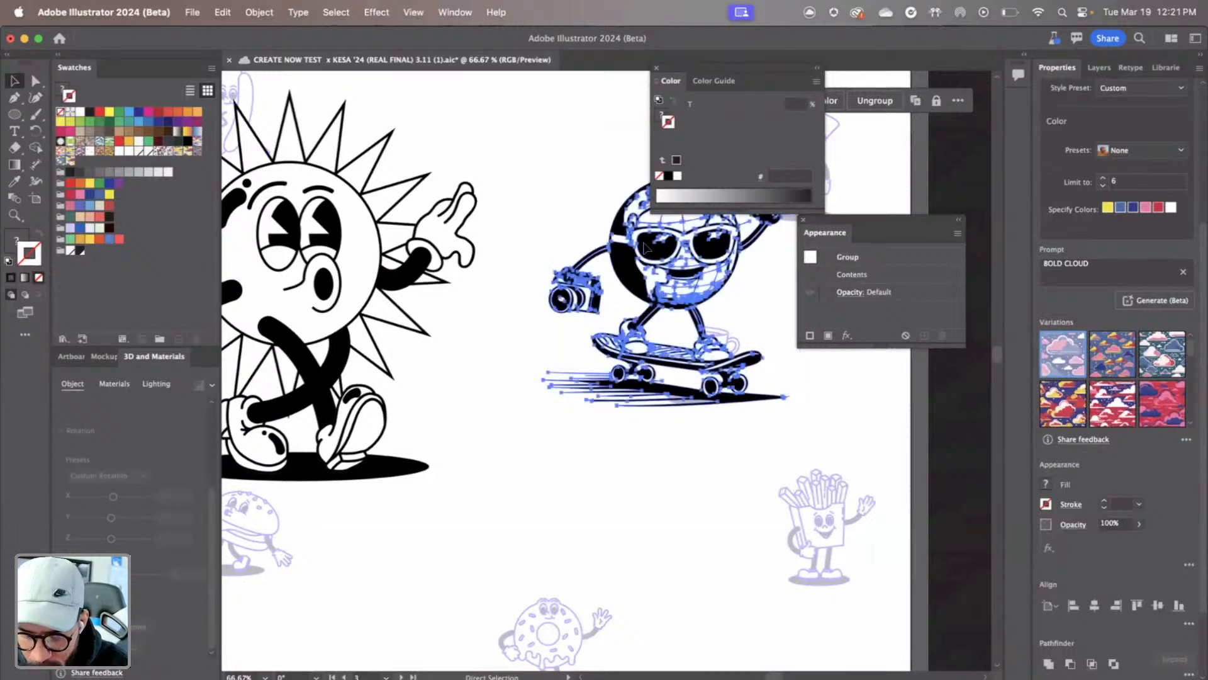
pyautogui.scroll(-8, 647, 402)
pyautogui.scroll(-8, 646, 399)
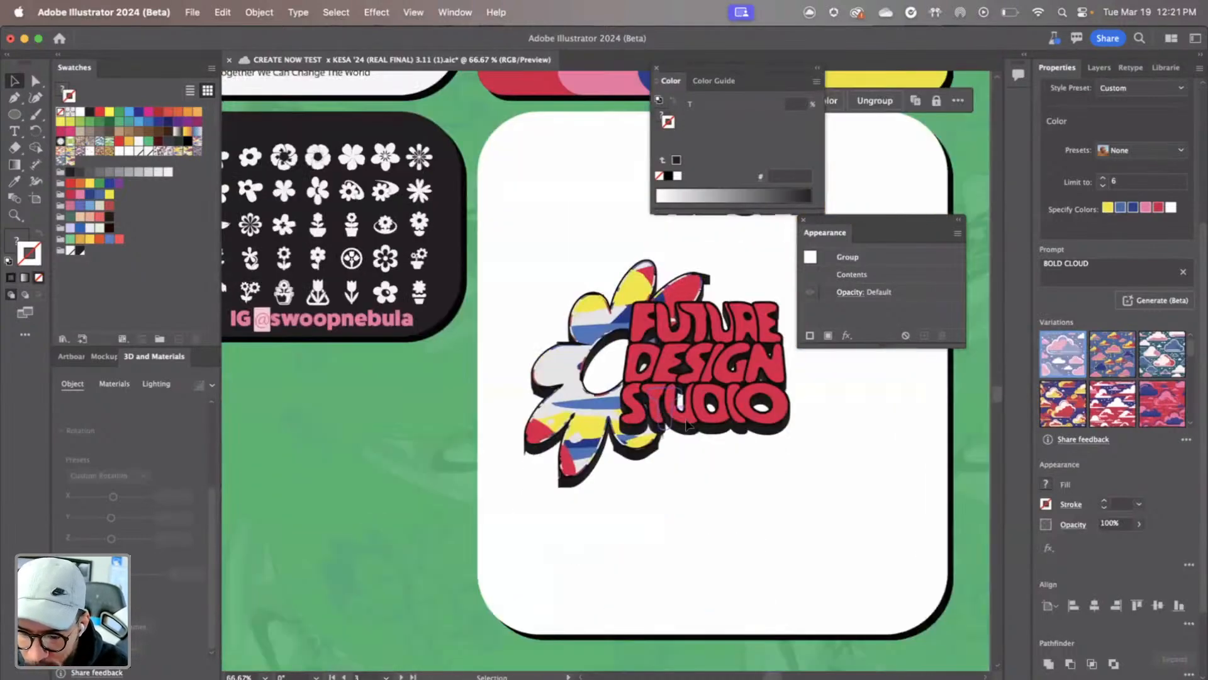
pyautogui.click(779, 499)
pyautogui.press('super+v')
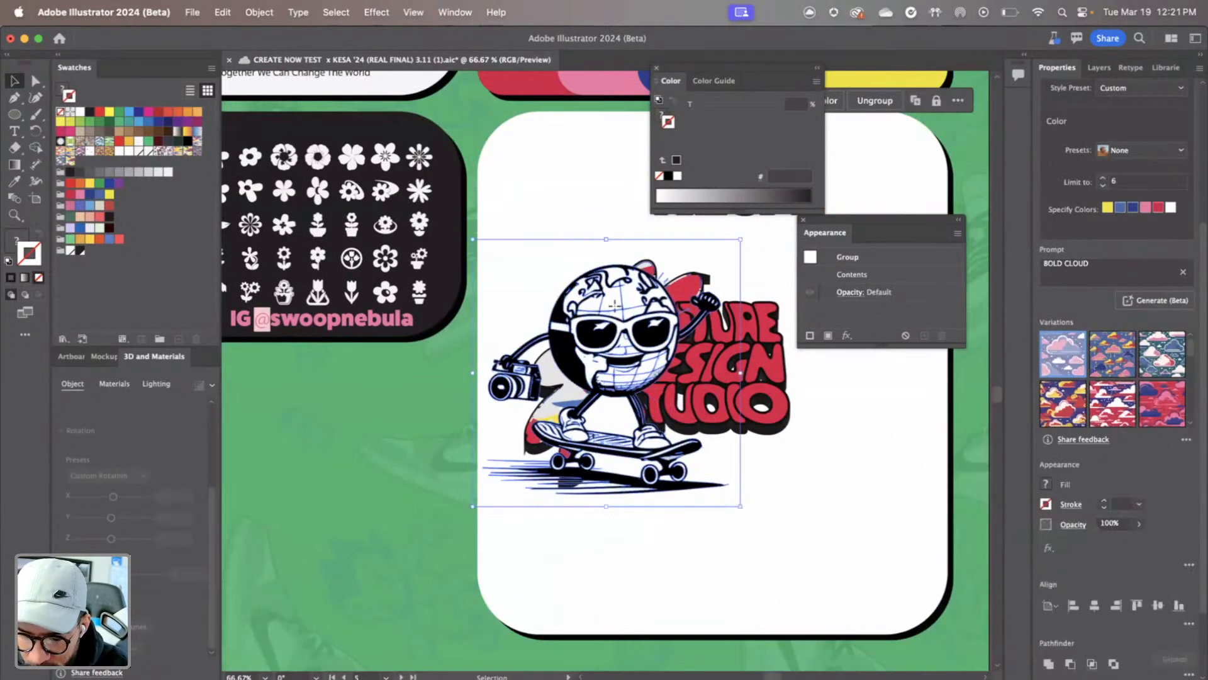
# Scale the globe mascot down to about half its size and place it overlapping the lower-right corner of the STUDIO lettering
pyautogui.moveTo(621, 311); pyautogui.dragTo(755, 389)
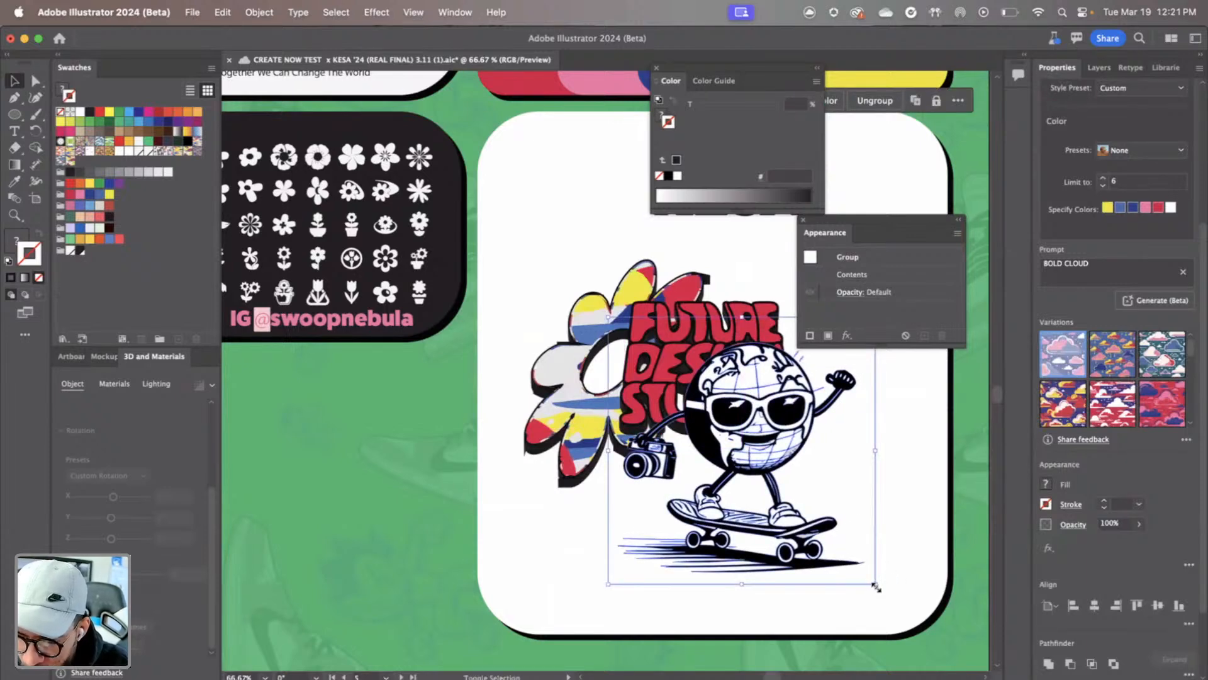
pyautogui.moveTo(876, 586); pyautogui.dragTo(777, 515)
pyautogui.moveTo(753, 372); pyautogui.dragTo(787, 387)
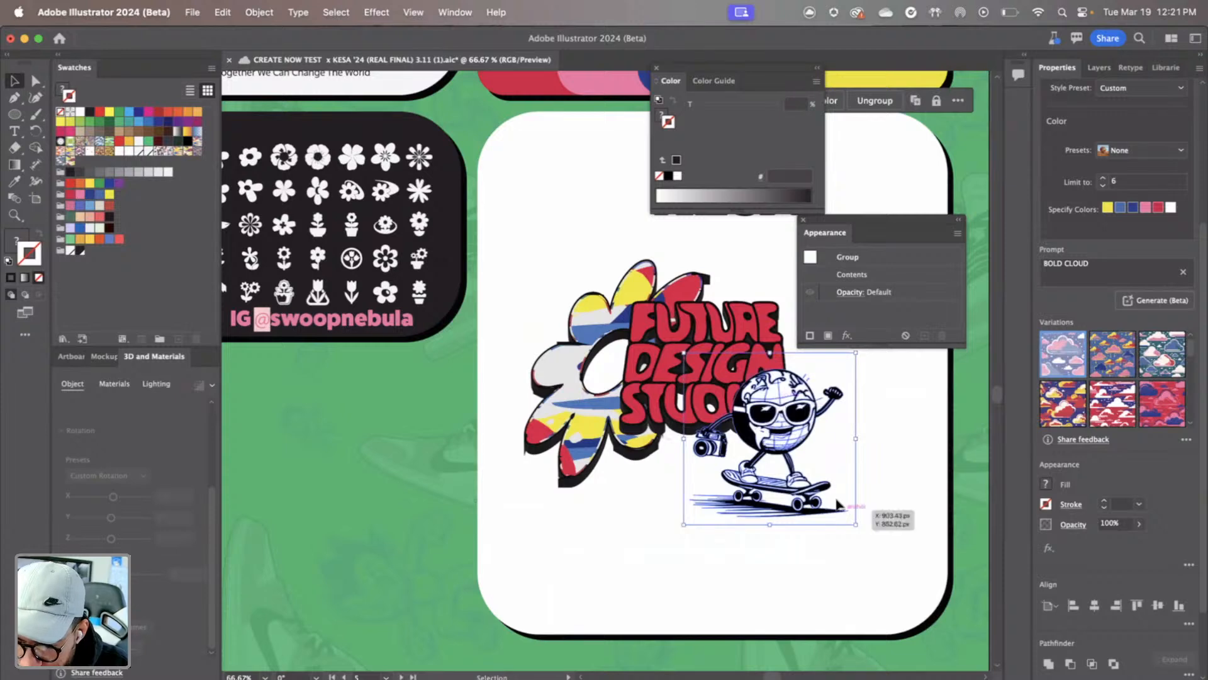
pyautogui.moveTo(855, 524); pyautogui.dragTo(820, 492)
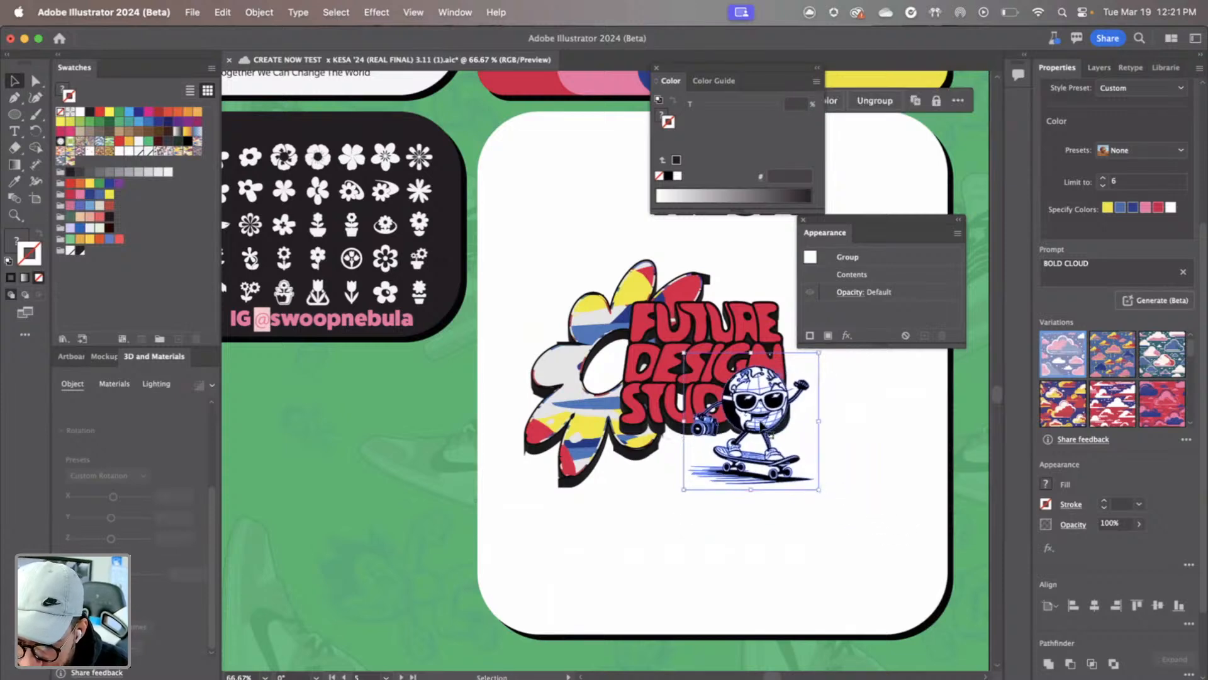
pyautogui.moveTo(771, 418)
pyautogui.mouseDown()
pyautogui.moveTo(837, 440)
pyautogui.moveTo(774, 429)
pyautogui.mouseUp()
pyautogui.click(818, 432)
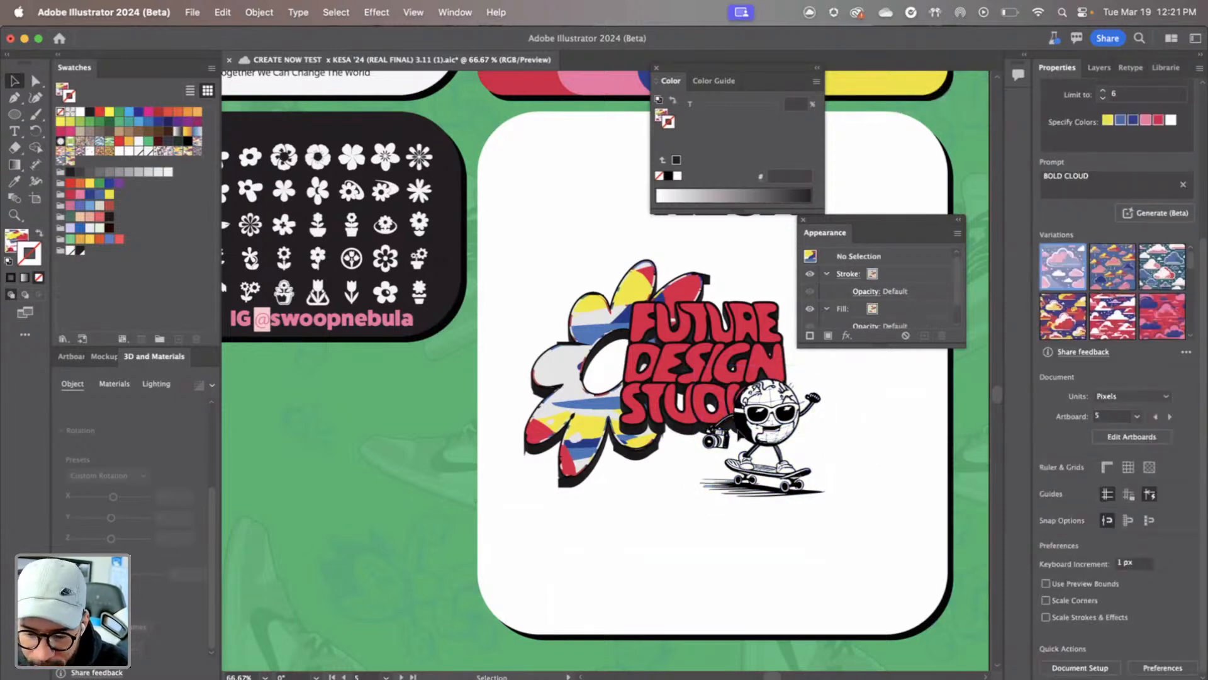
# Save the document and draw a wide rectangle on the empty artboard diagonally below the logo artboard
pyautogui.scroll(-5, 654, 428)
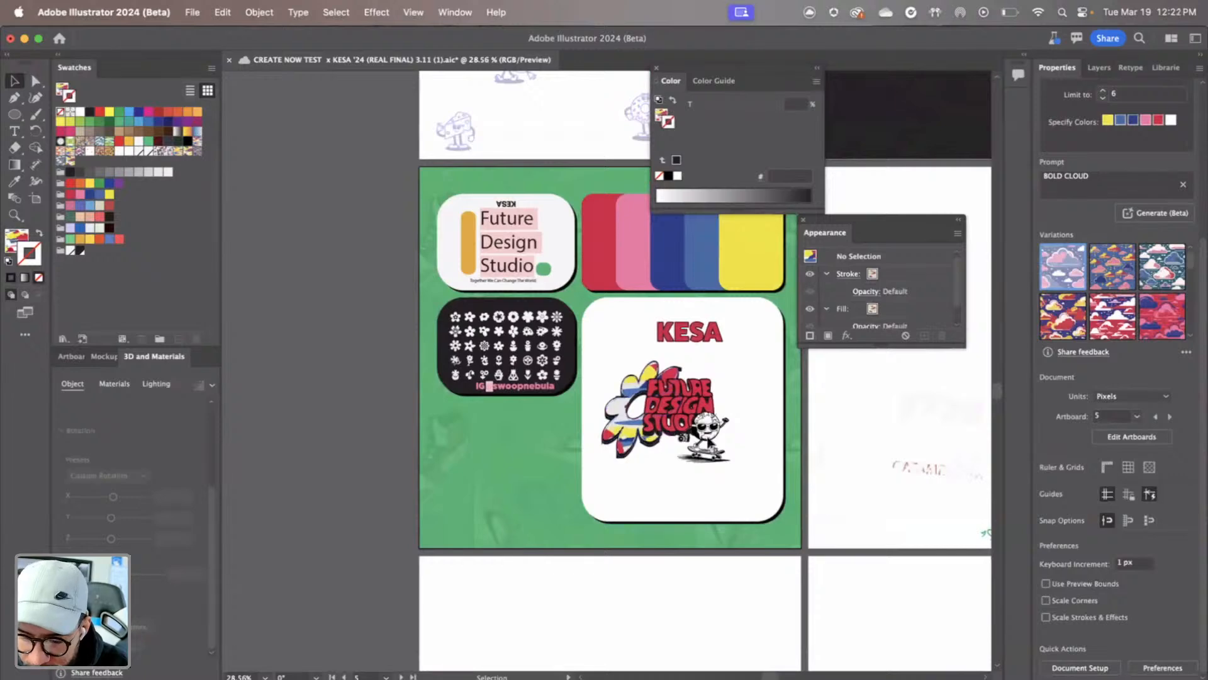
pyautogui.press('super+s')
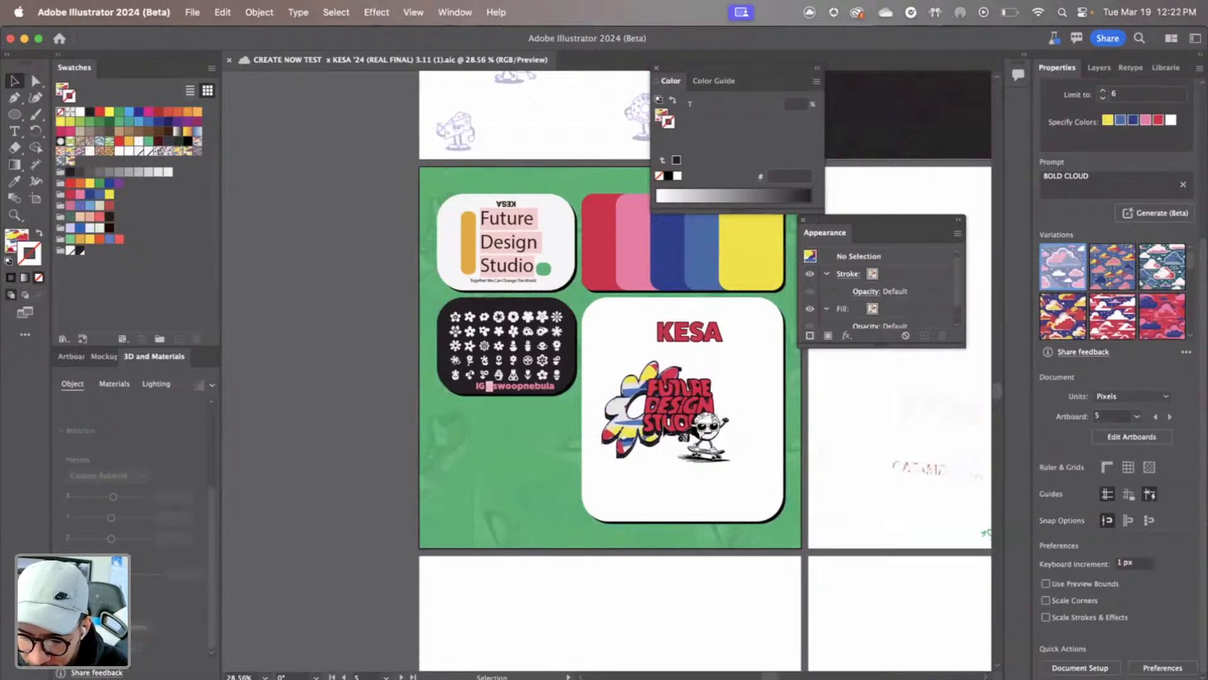
pyautogui.scroll(-1, 670, 482)
pyautogui.rightClick(669, 483)
pyautogui.click(634, 446)
pyautogui.scroll(-5, 695, 609)
pyautogui.hscroll(5, 695, 609)
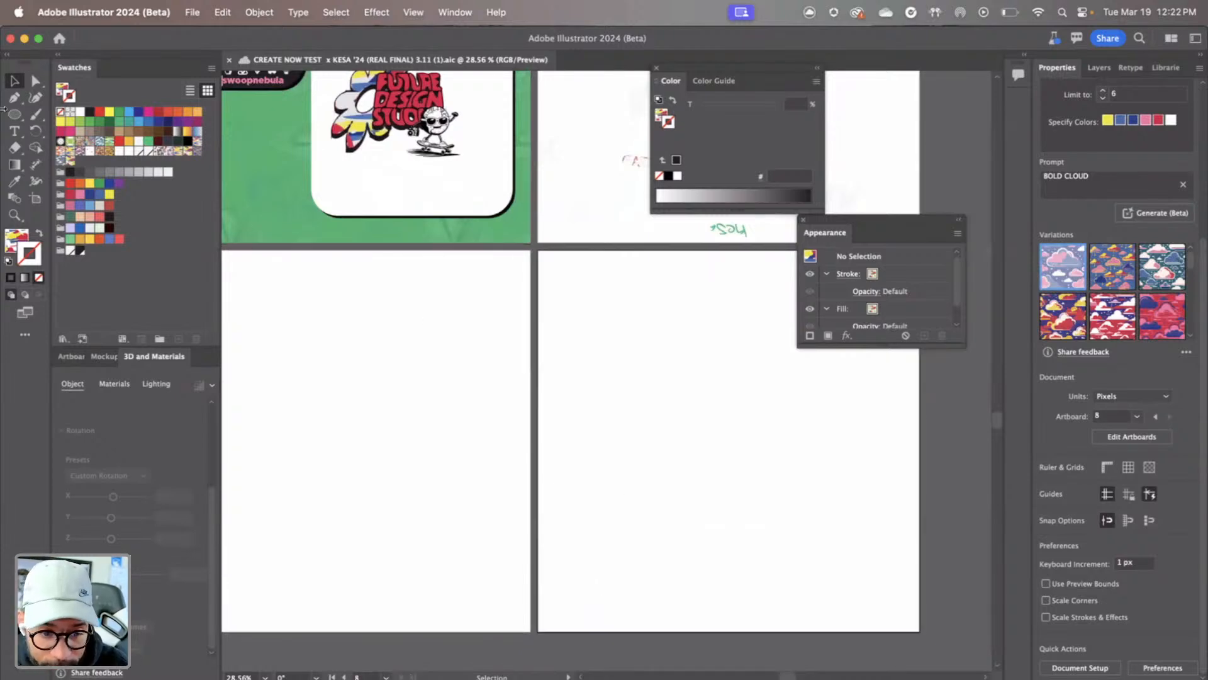
pyautogui.moveTo(12, 121); pyautogui.dragTo(46, 114)
pyautogui.moveTo(576, 318); pyautogui.dragTo(891, 523)
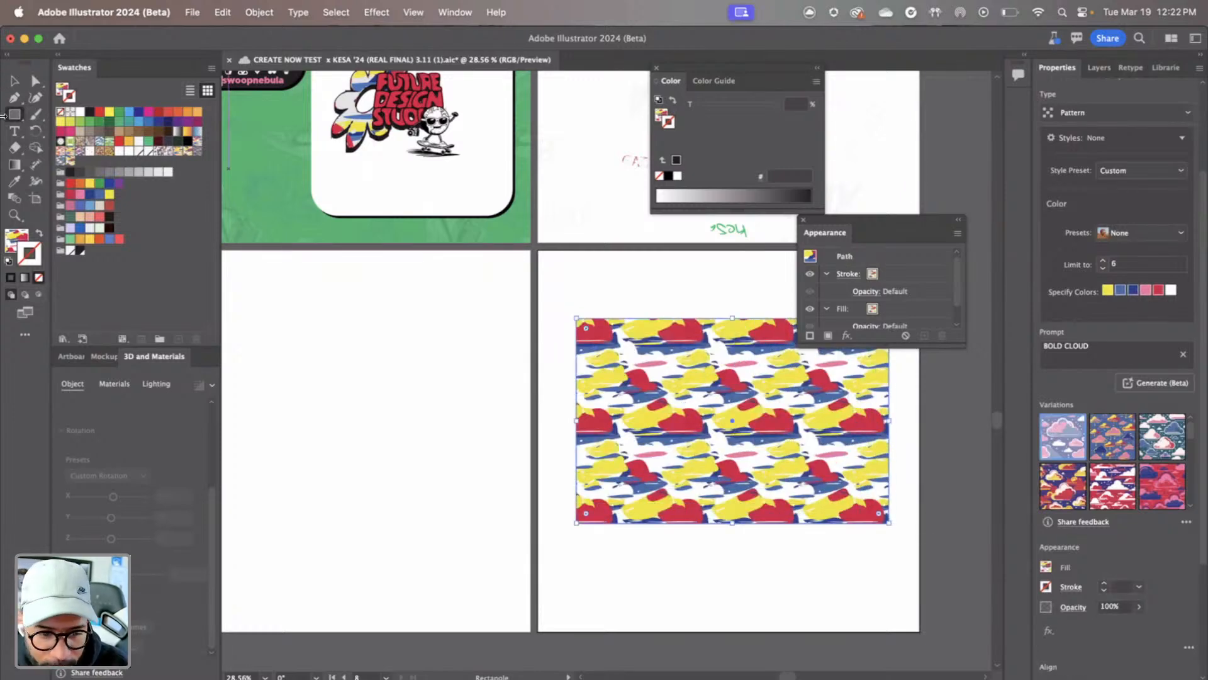
# Give the new rectangle a solid black fill and no stroke, and deselect it
pyautogui.click(130, 151)
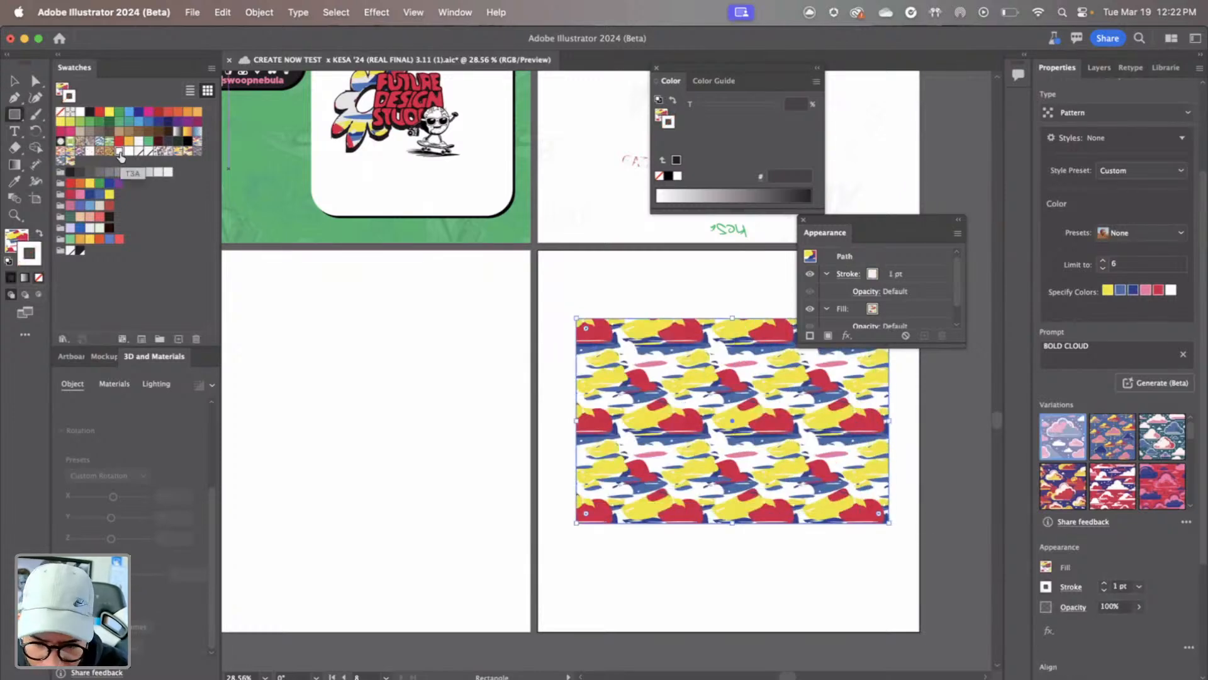
pyautogui.click(69, 172)
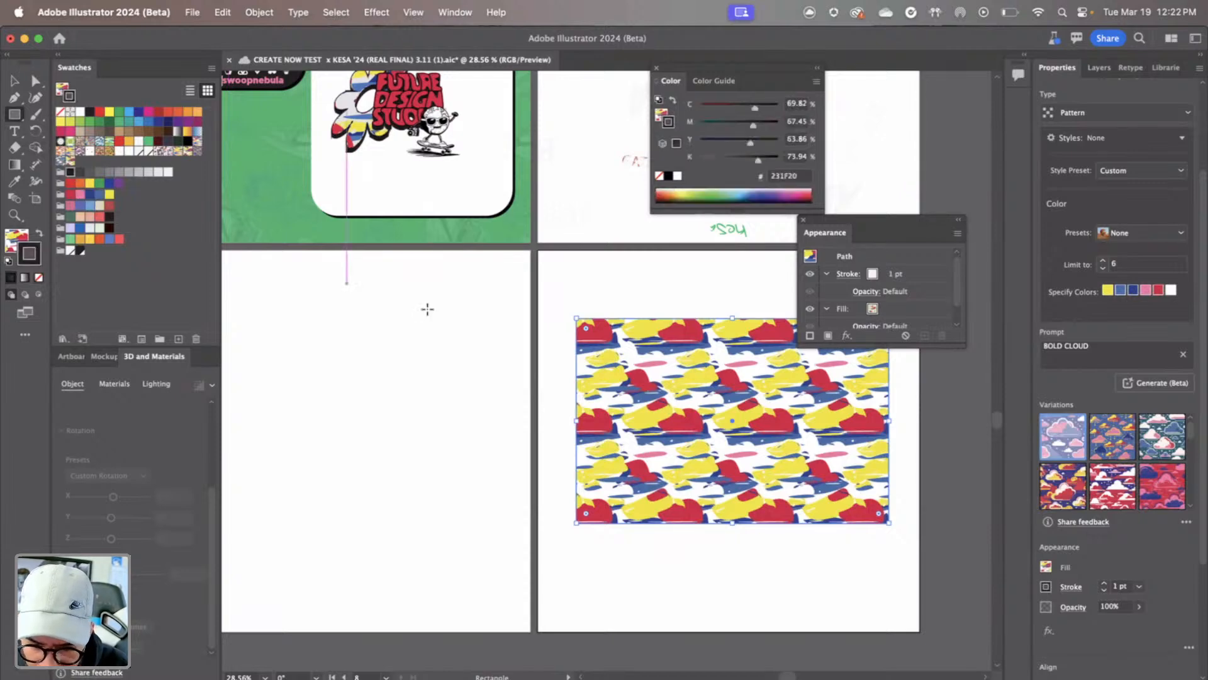
pyautogui.click(39, 278)
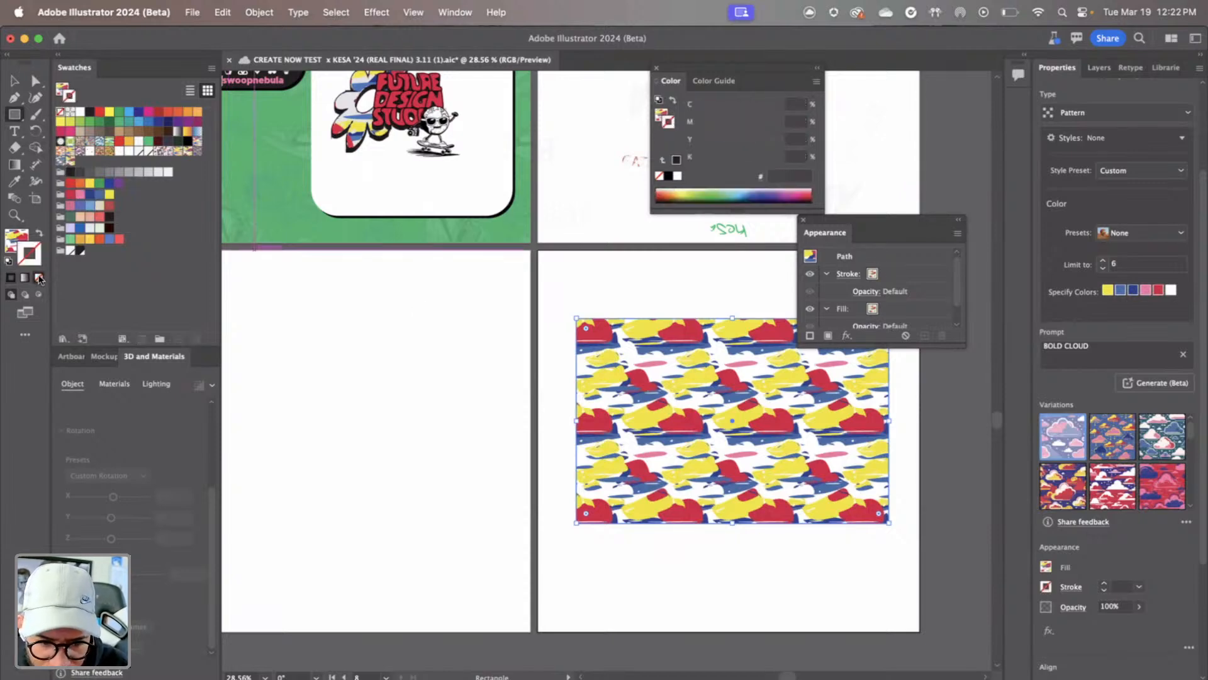
pyautogui.click(8, 236)
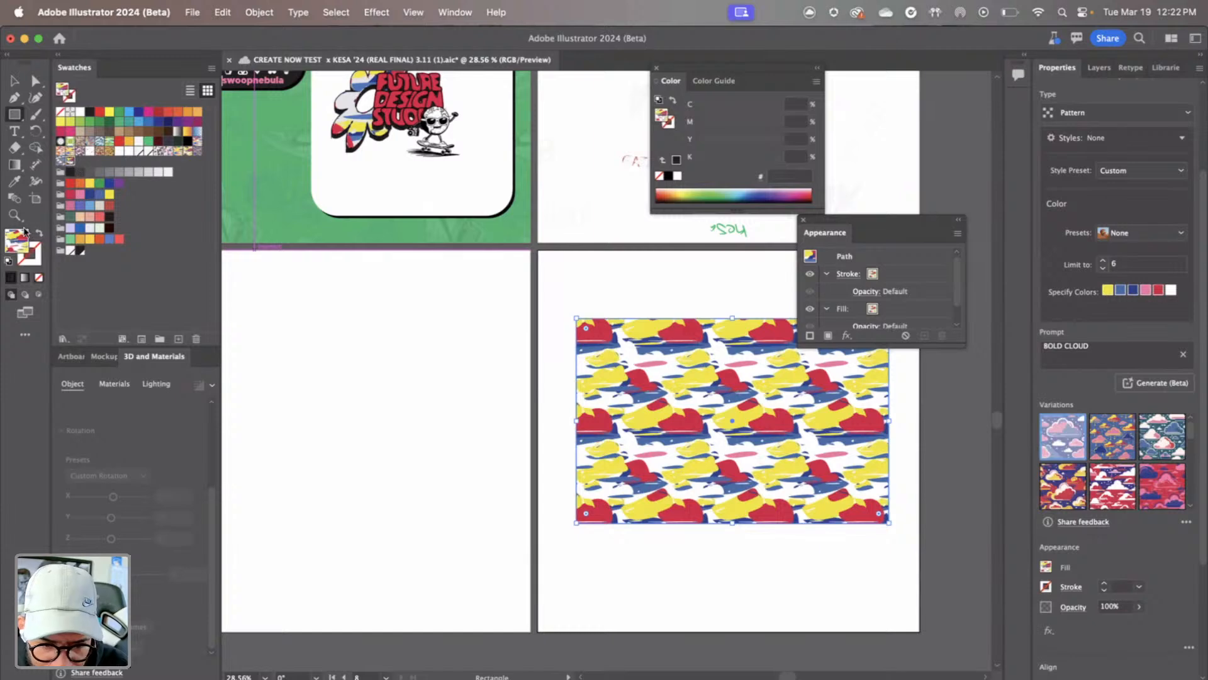
pyautogui.click(120, 151)
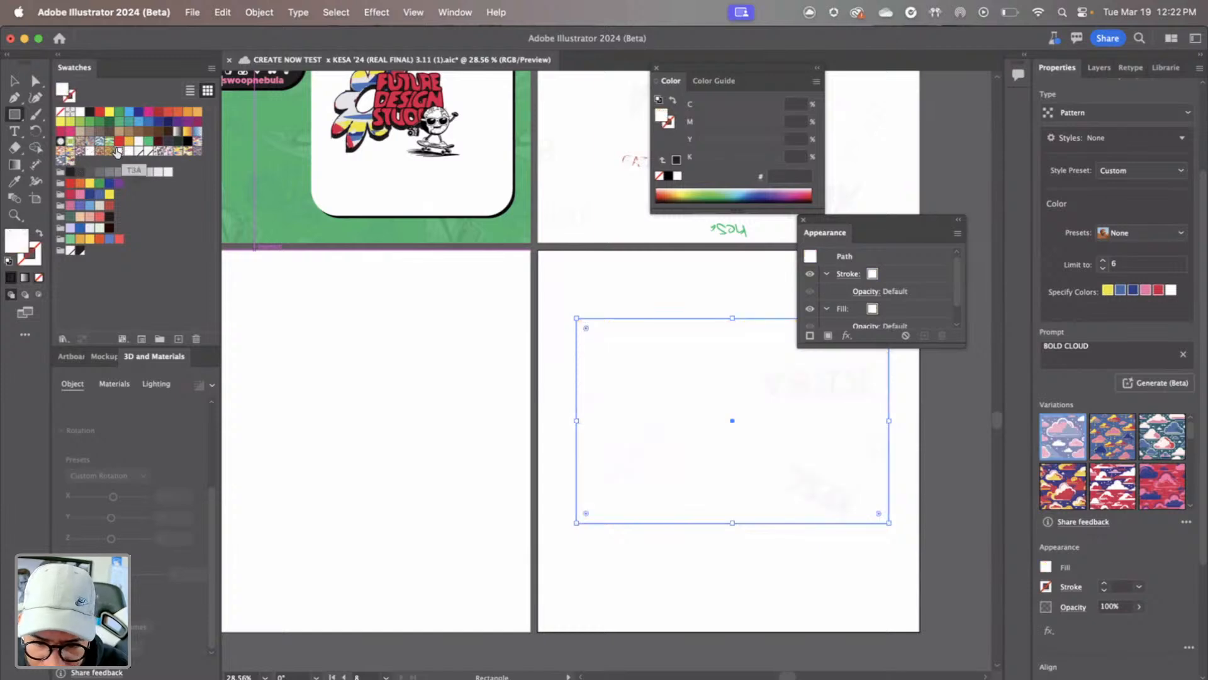
pyautogui.click(90, 112)
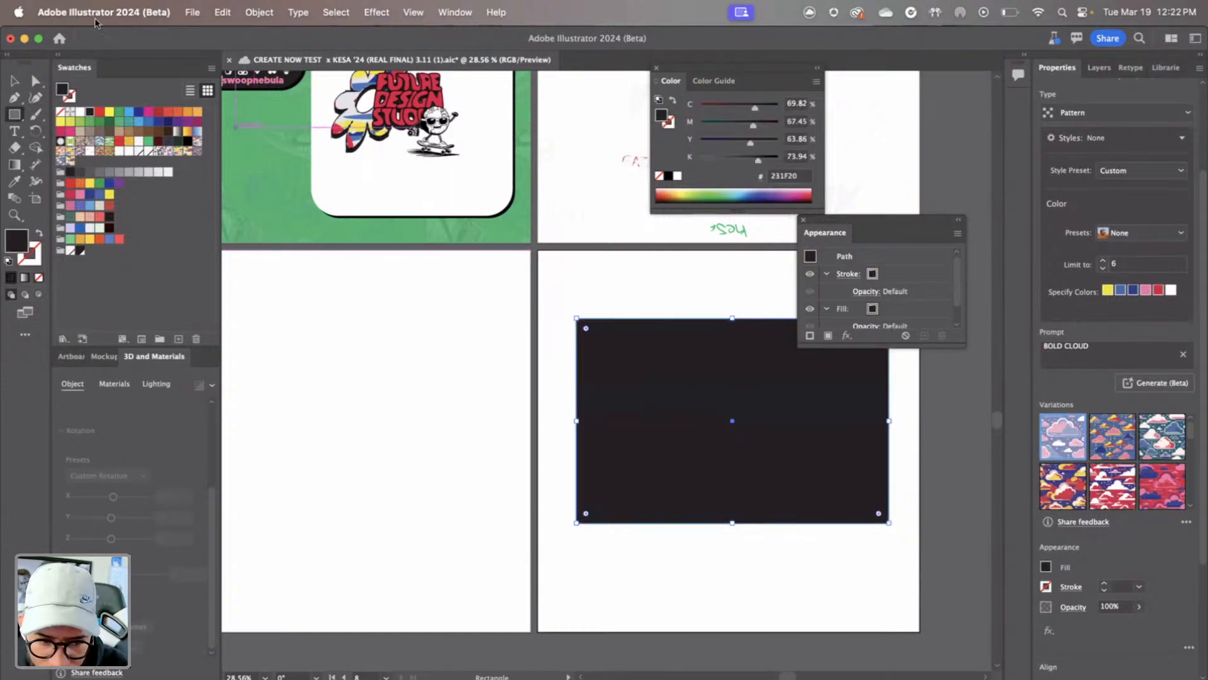
pyautogui.press('v')
pyautogui.click(589, 277)
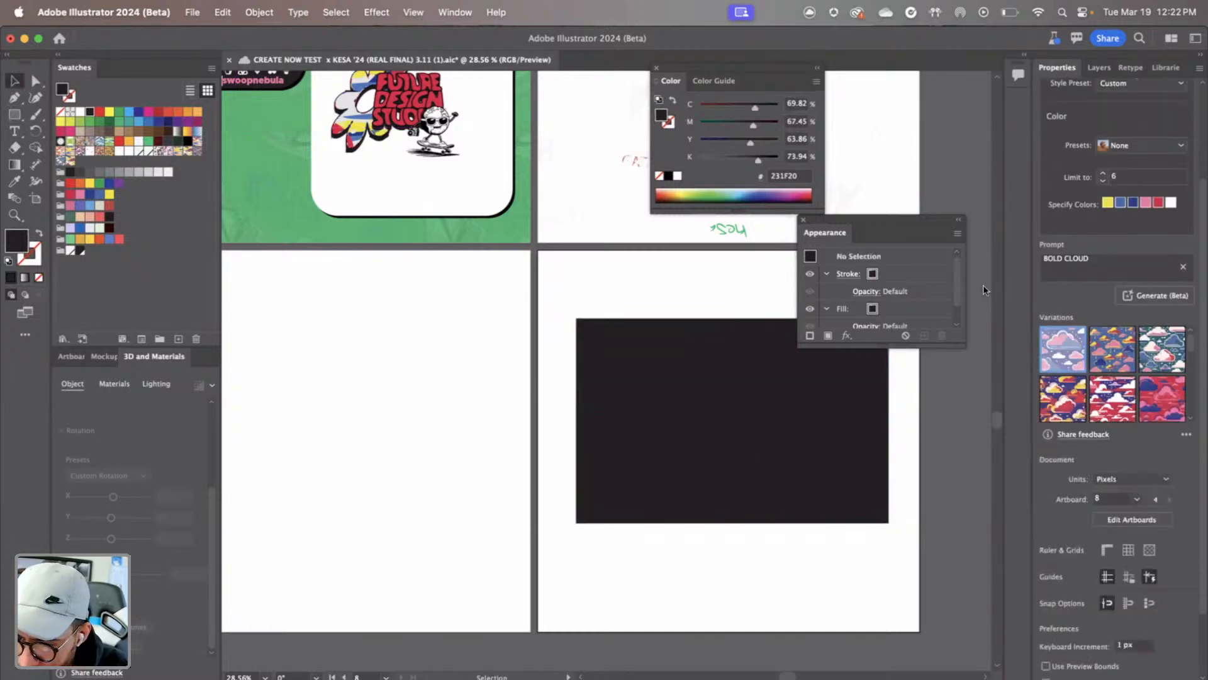
# Place the 90s Japanese anime image from the FDS EXPRESS library and size it to span the upper half of the rectangle's artboard
pyautogui.click(1159, 72)
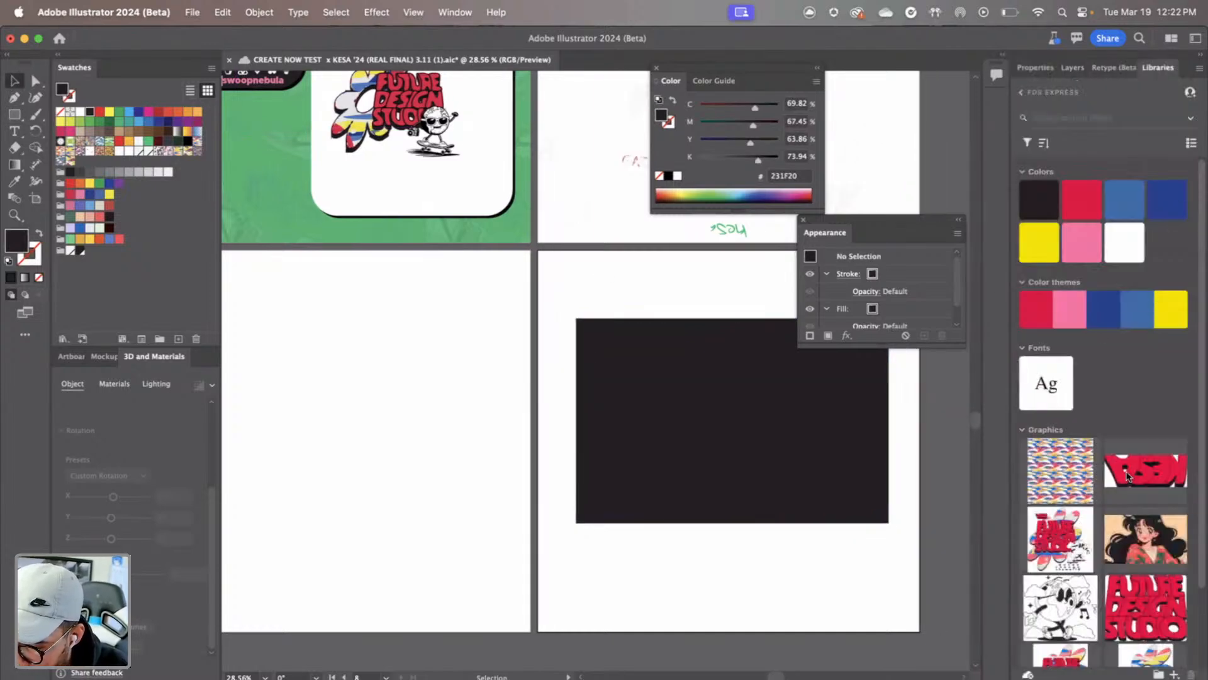
pyautogui.moveTo(1144, 545); pyautogui.dragTo(695, 523)
pyautogui.click(695, 523)
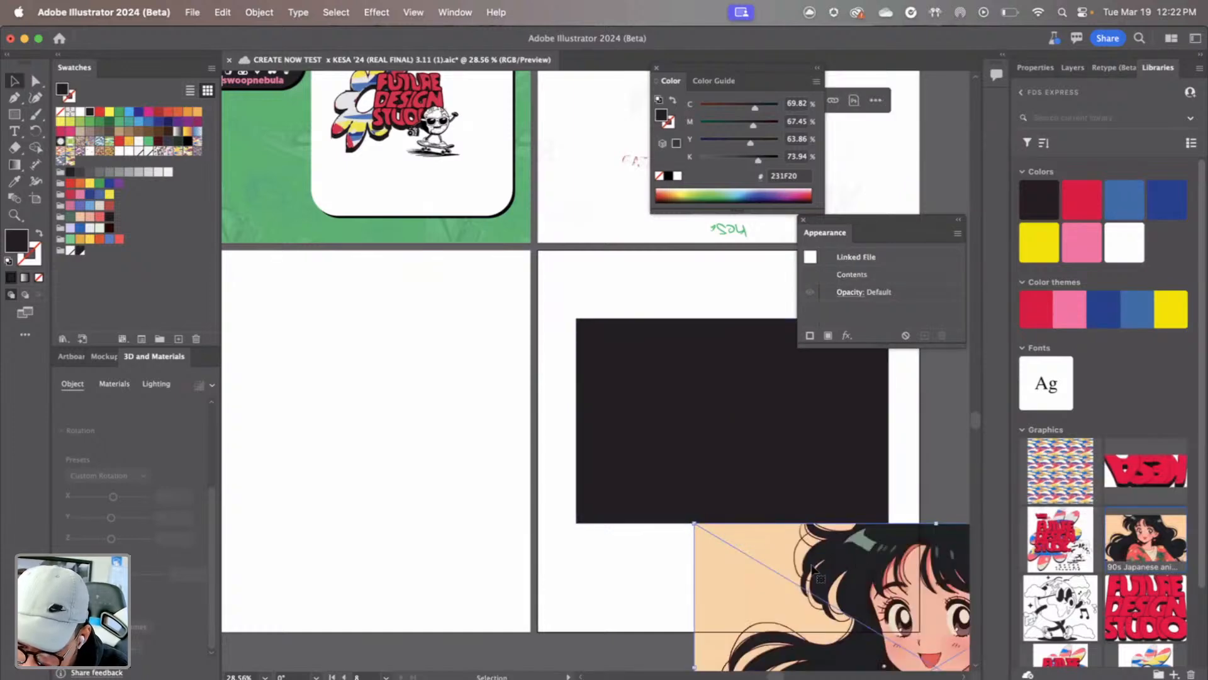
pyautogui.moveTo(894, 537); pyautogui.dragTo(647, 453)
pyautogui.moveTo(641, 494); pyautogui.dragTo(711, 404)
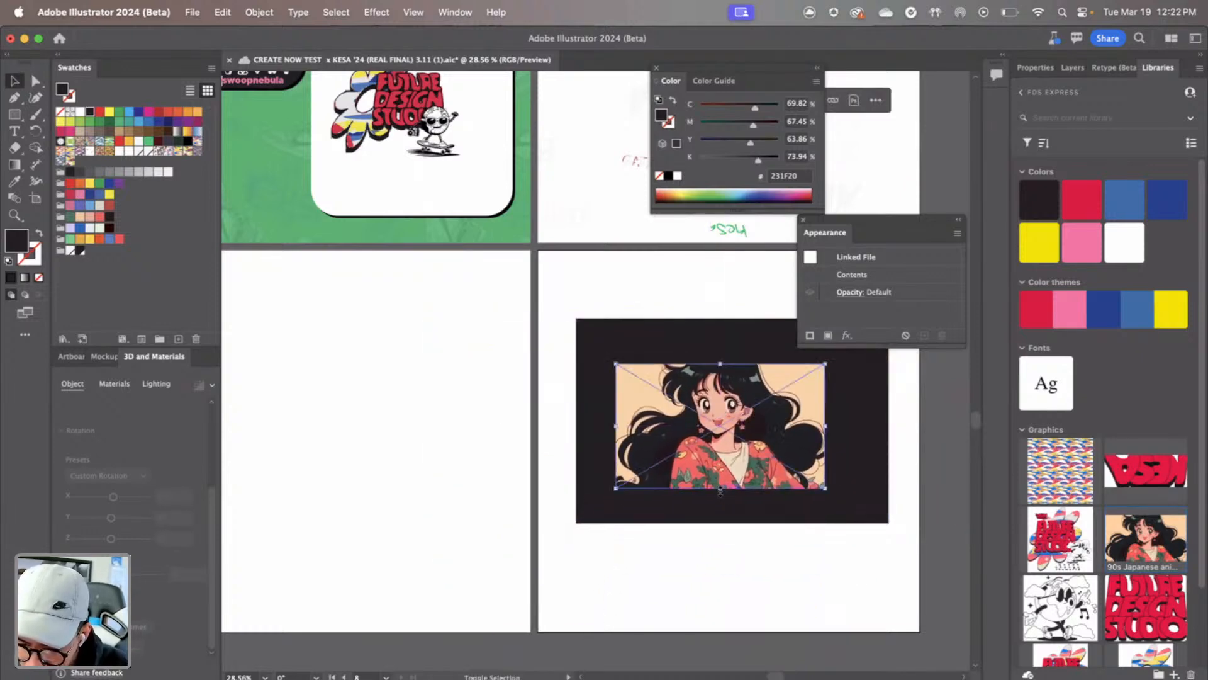
pyautogui.moveTo(720, 490); pyautogui.dragTo(730, 563)
pyautogui.moveTo(750, 507); pyautogui.dragTo(745, 405)
# Move the black rectangle below the anime image and shrink it to about two-thirds of its size
pyautogui.doubleClick(729, 494)
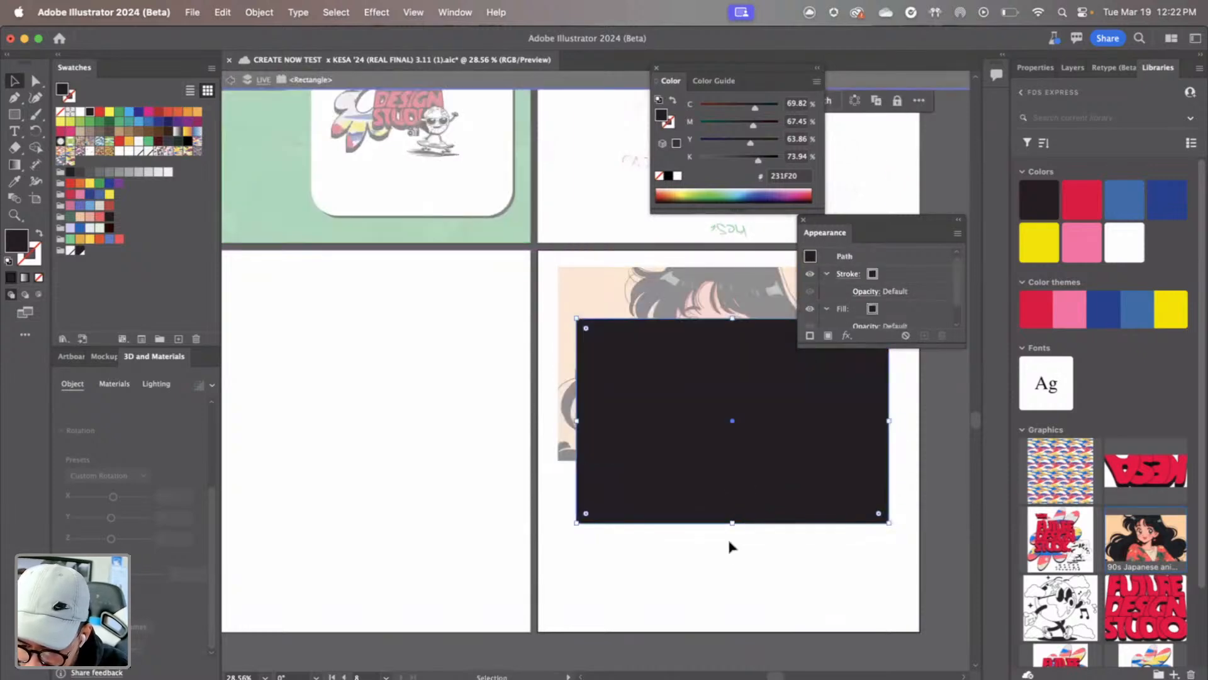
pyautogui.click(230, 79)
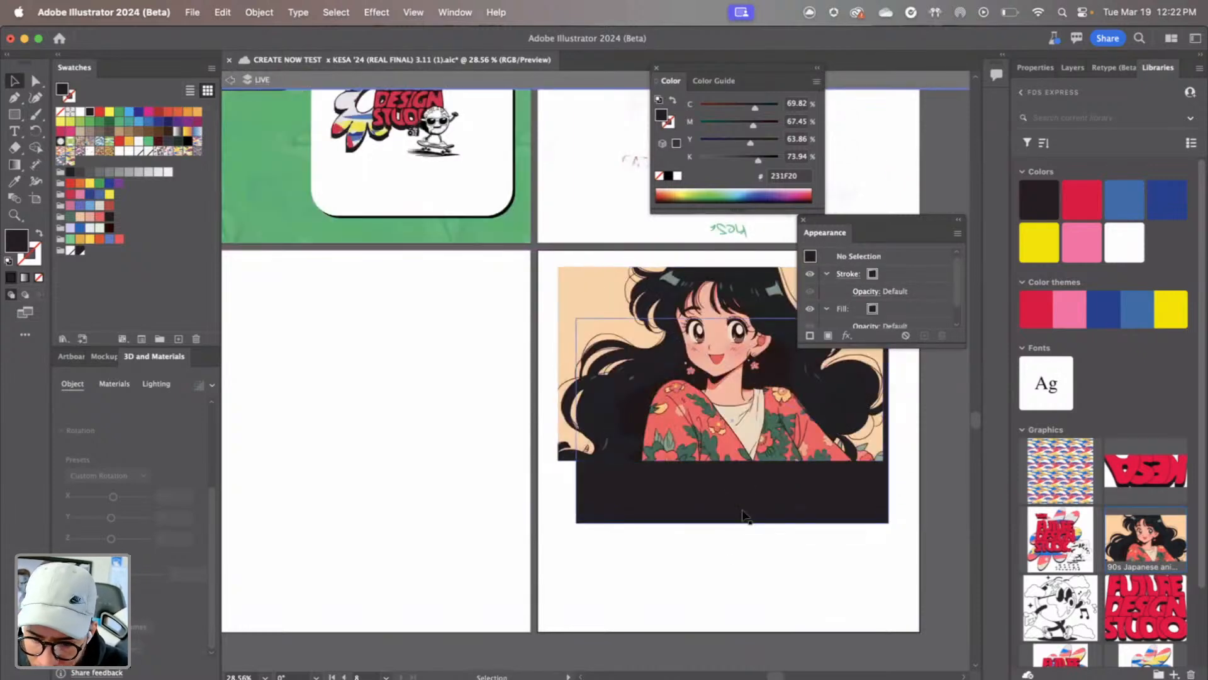
pyautogui.moveTo(722, 492); pyautogui.dragTo(716, 595)
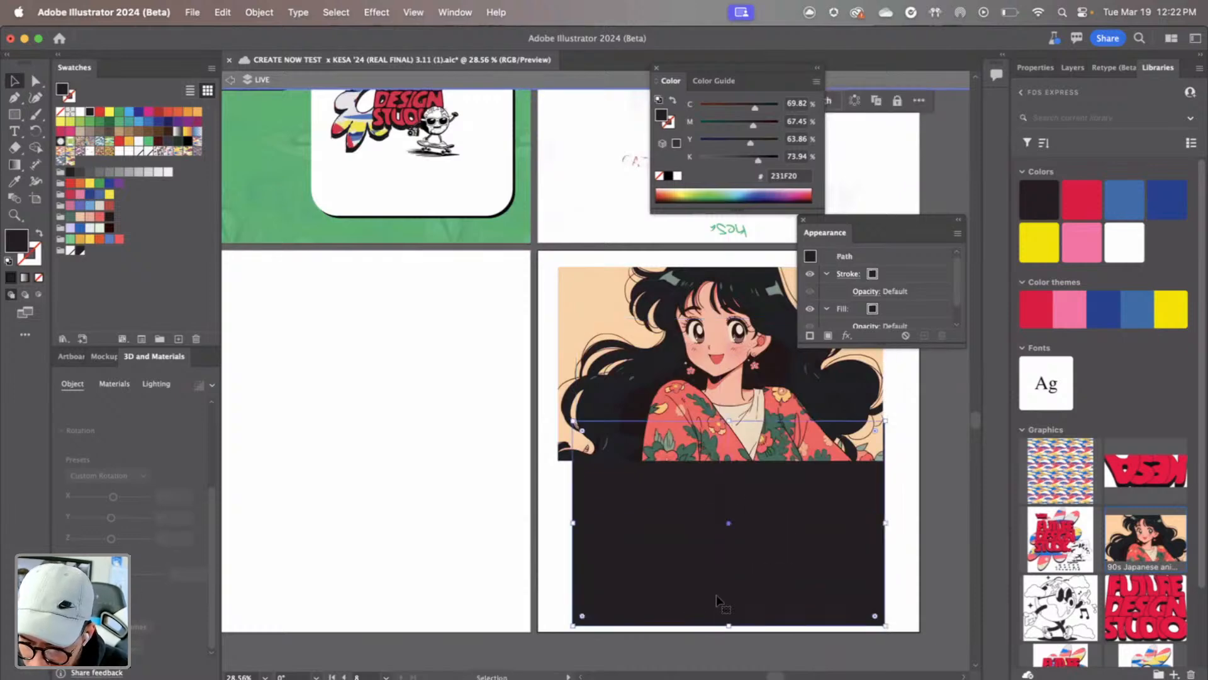
pyautogui.moveTo(728, 420); pyautogui.dragTo(729, 503)
pyautogui.click(855, 506)
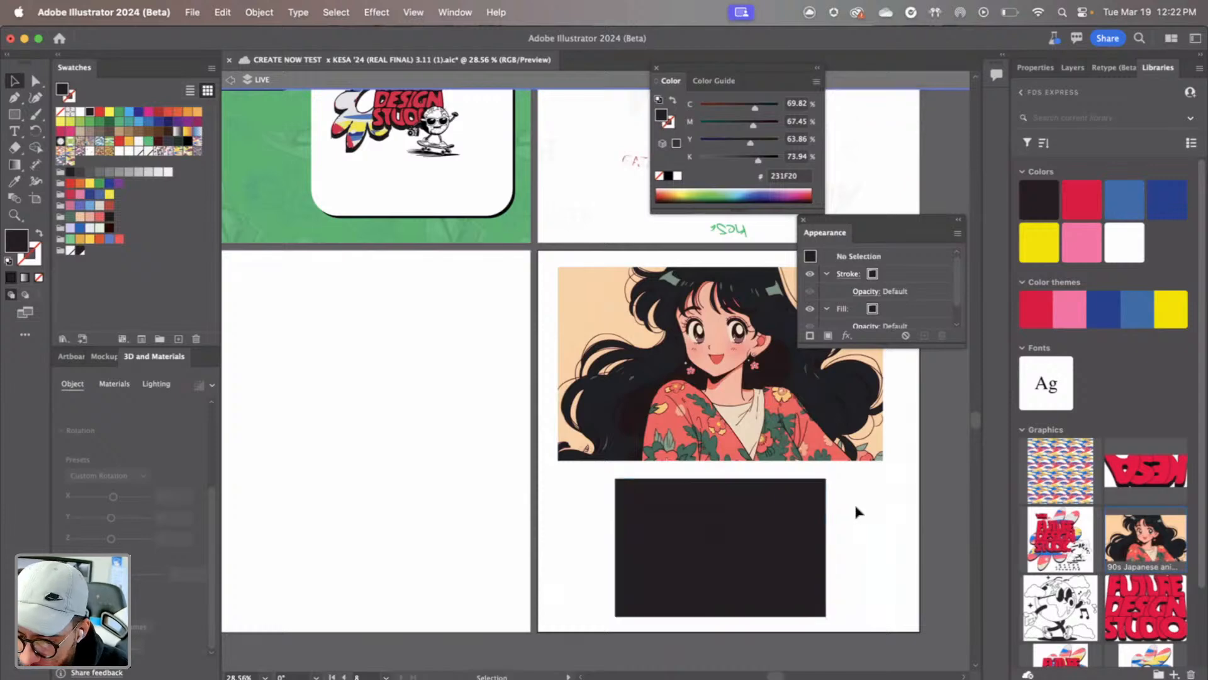
# Set the black rectangle's generation type to Scene and raise the vector graphics detail to the most complex level
pyautogui.click(1072, 68)
pyautogui.click(1035, 70)
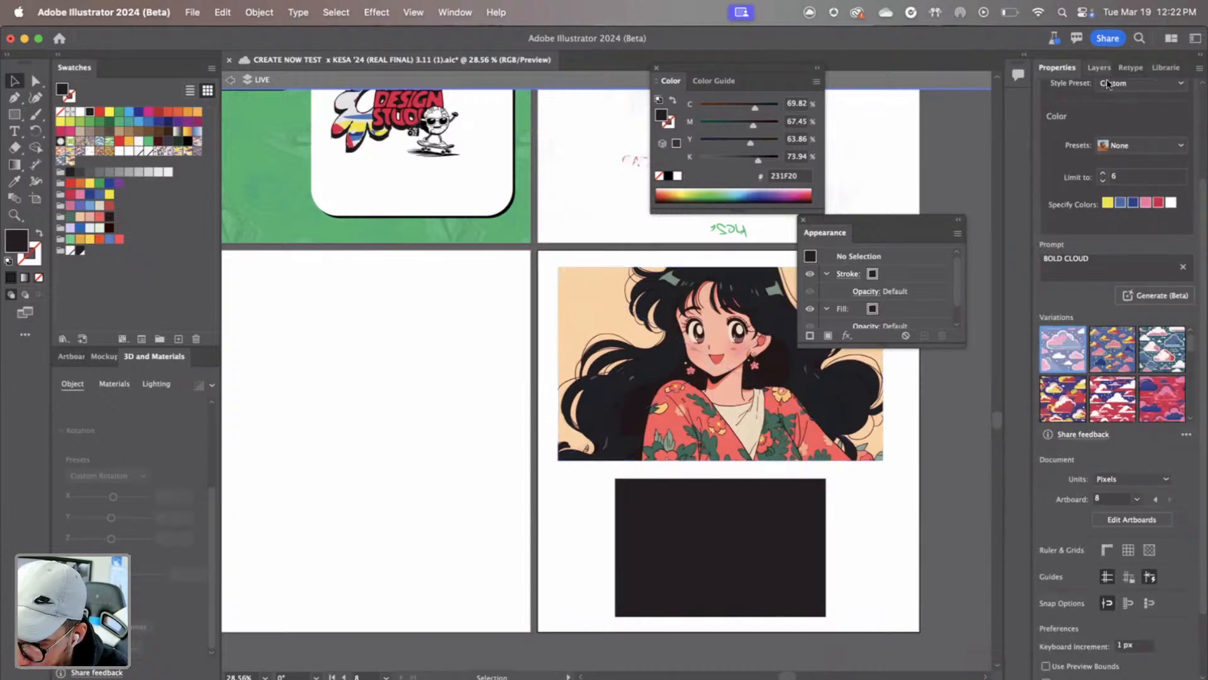
pyautogui.click(768, 515)
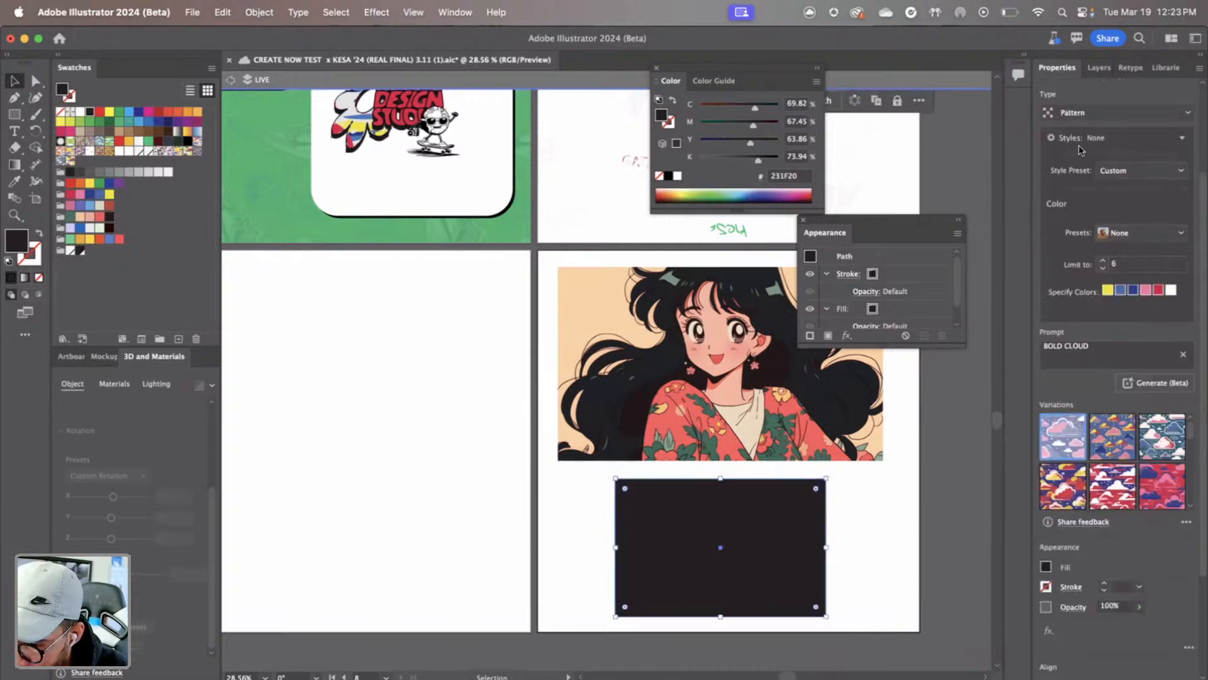
pyautogui.click(1183, 112)
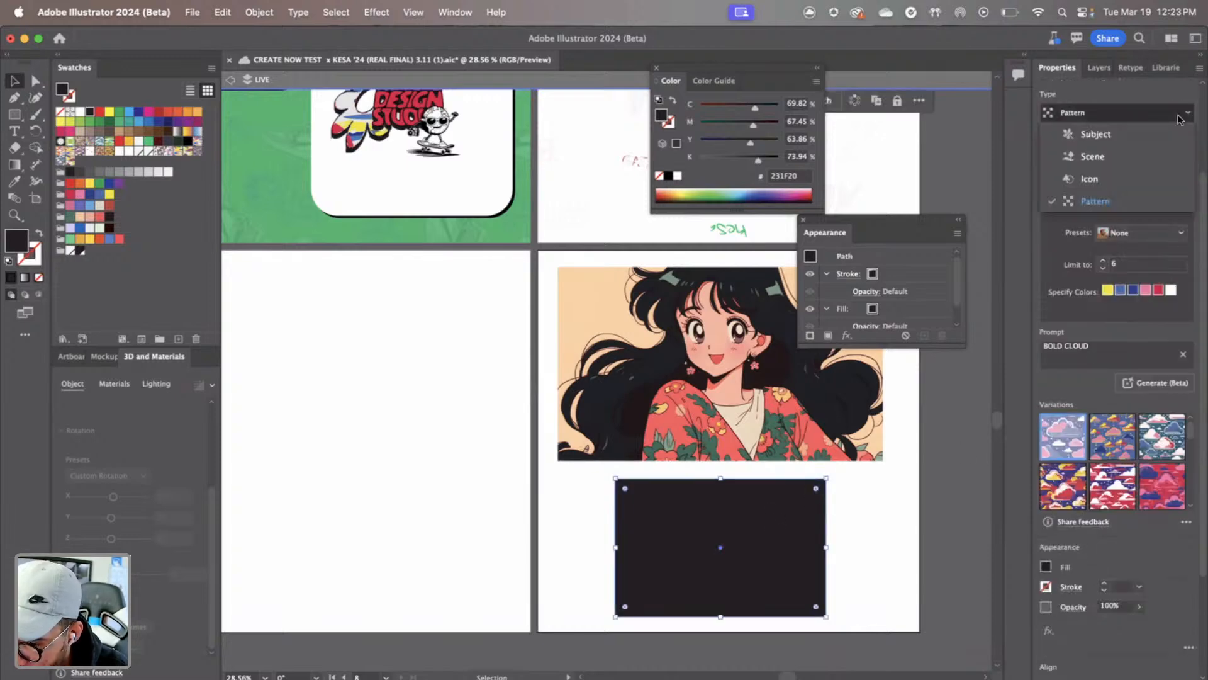
pyautogui.click(1096, 161)
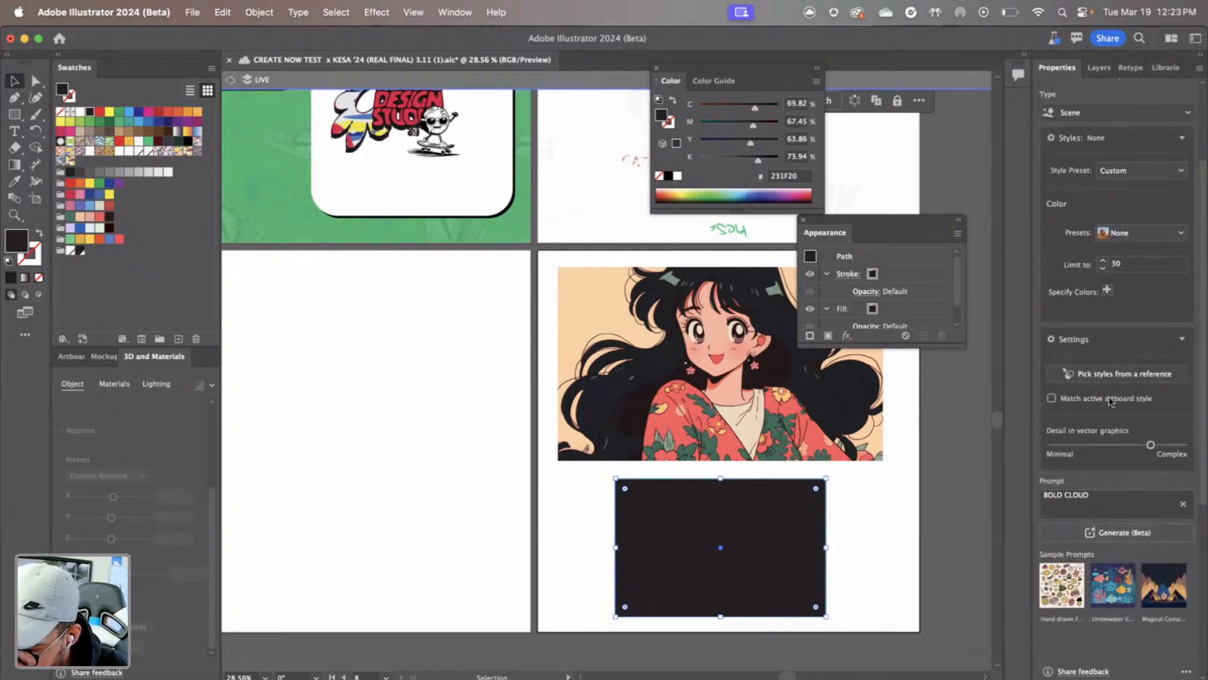
pyautogui.moveTo(1151, 445); pyautogui.dragTo(1184, 445)
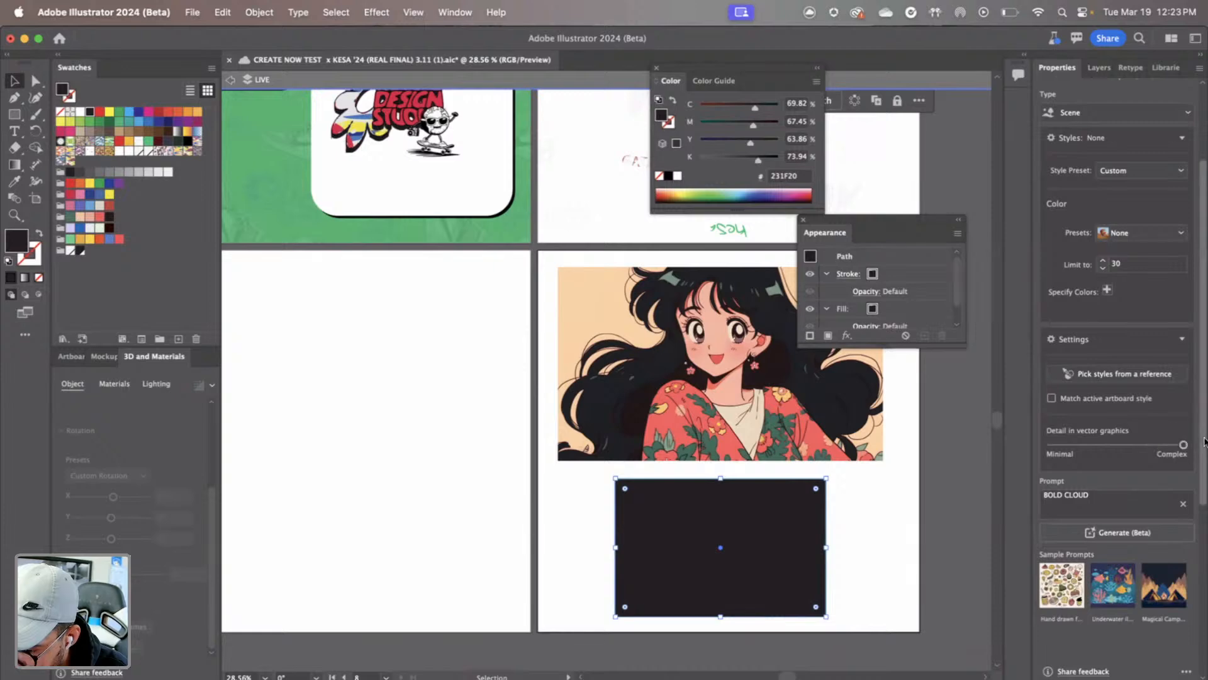
# Pick the anime girl illustration as the style reference for the generated scene
pyautogui.click(1111, 378)
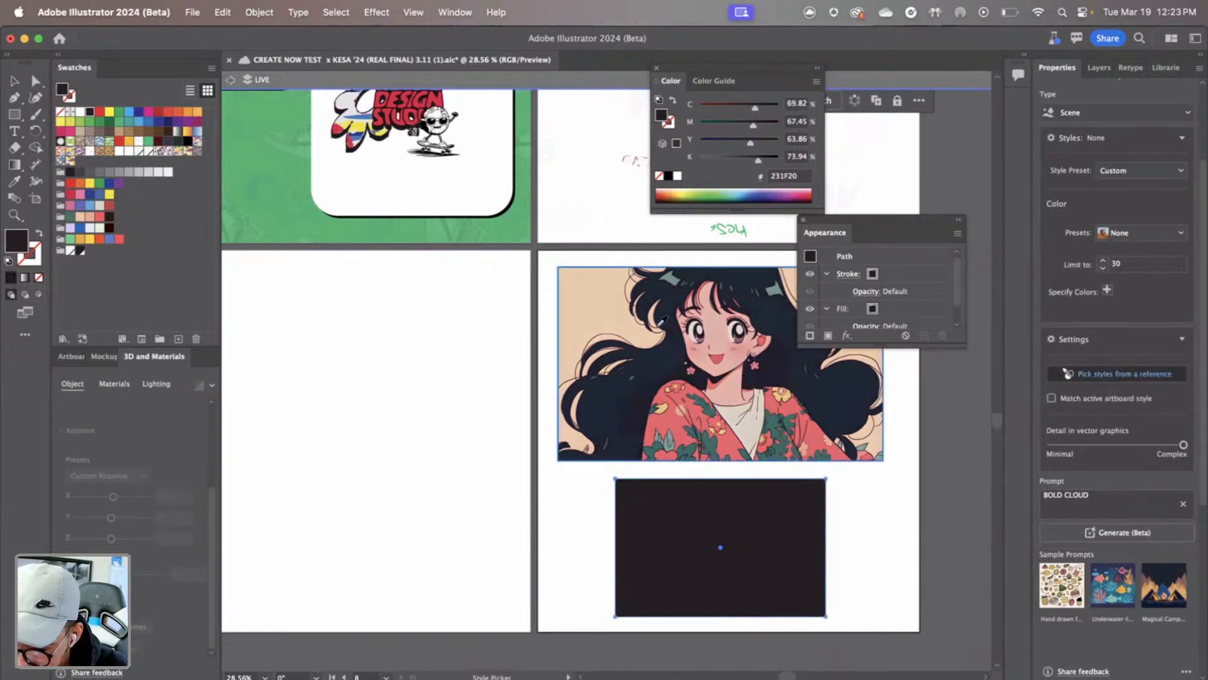
pyautogui.click(1052, 398)
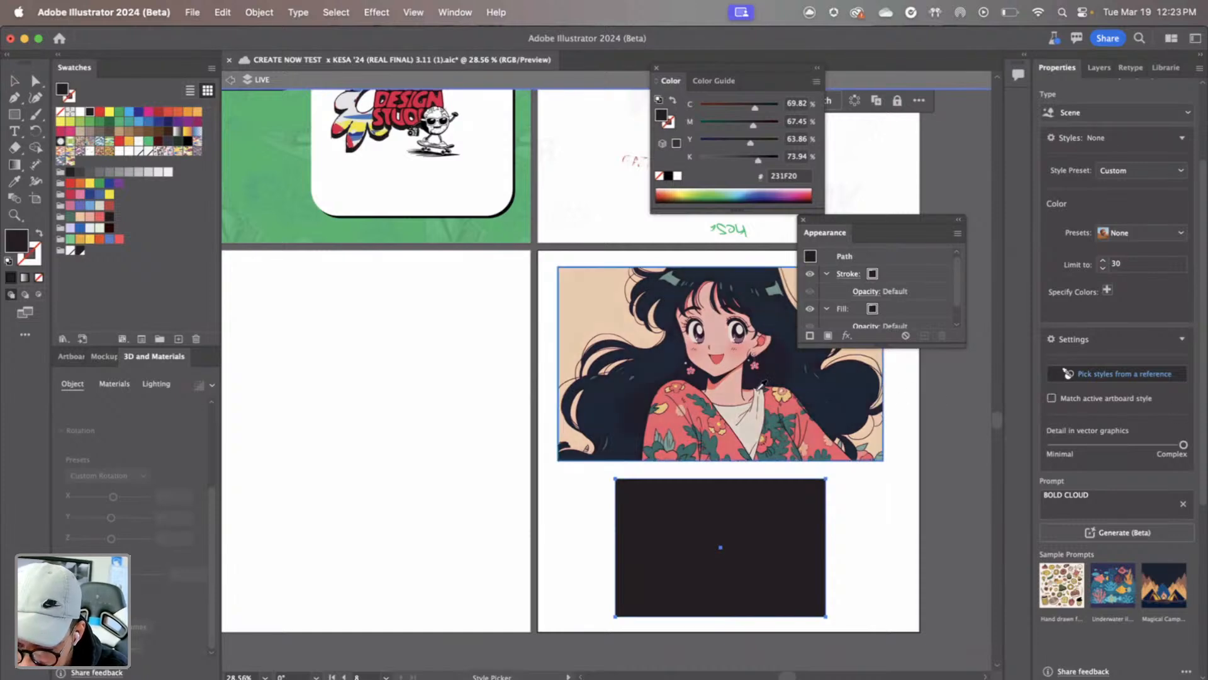
pyautogui.click(654, 376)
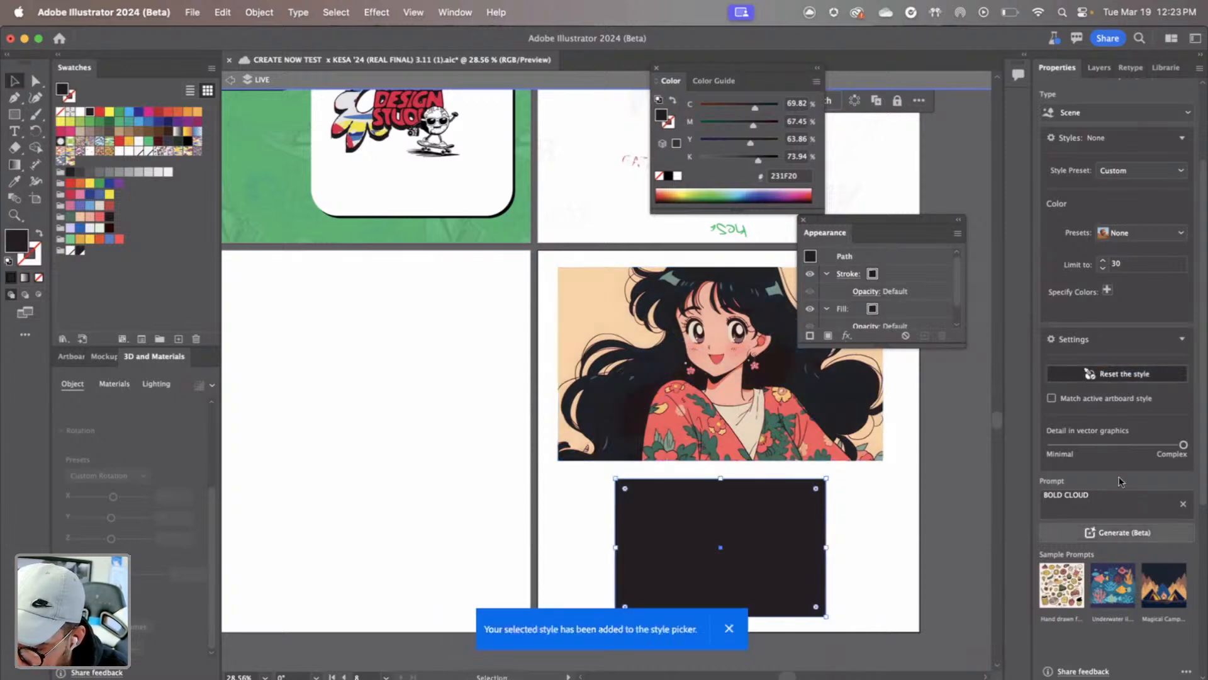
# Replace the prompt with "BULLS RUNNING AT SUNSET" and generate the scene
pyautogui.tripleClick(1111, 503)
pyautogui.write('BUL')
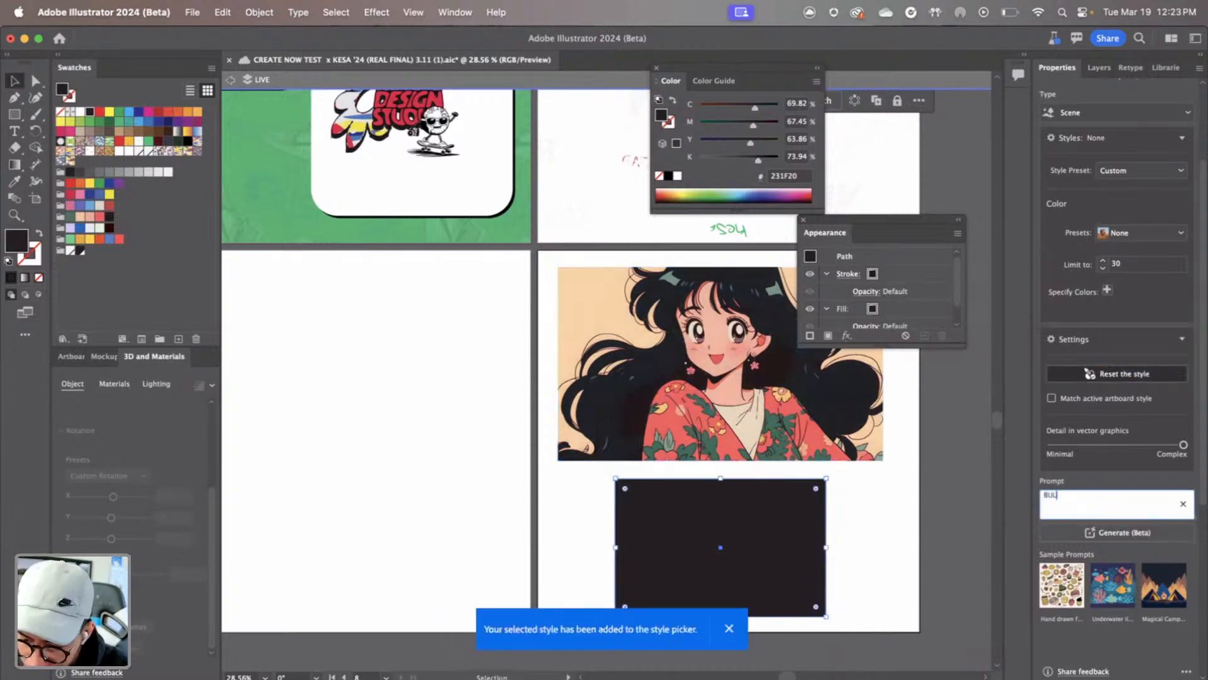
pyautogui.write('LS RUNNING AT SUNSET')
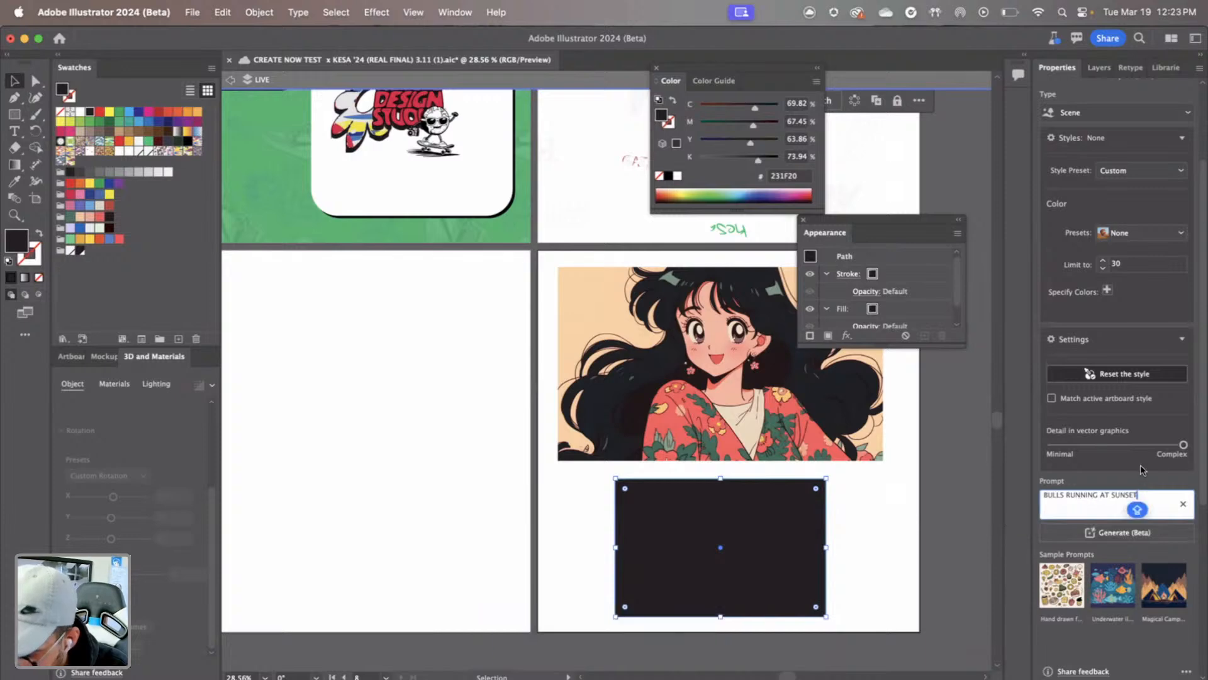
pyautogui.click(1109, 538)
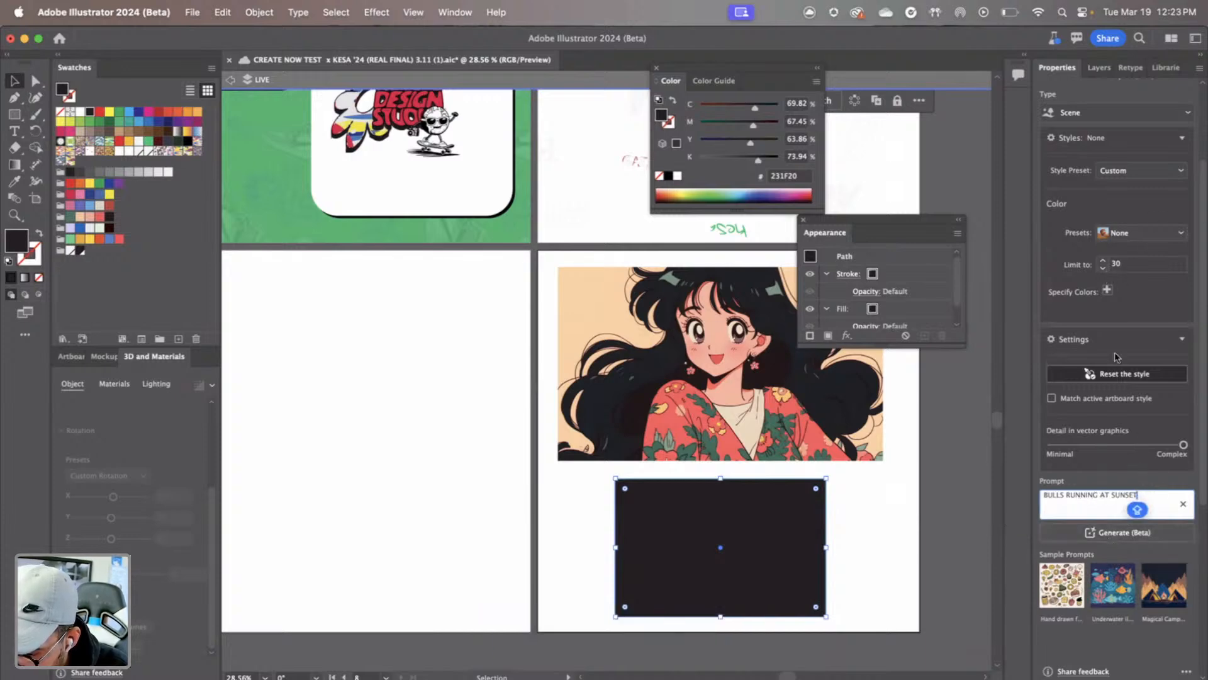
pyautogui.click(1115, 532)
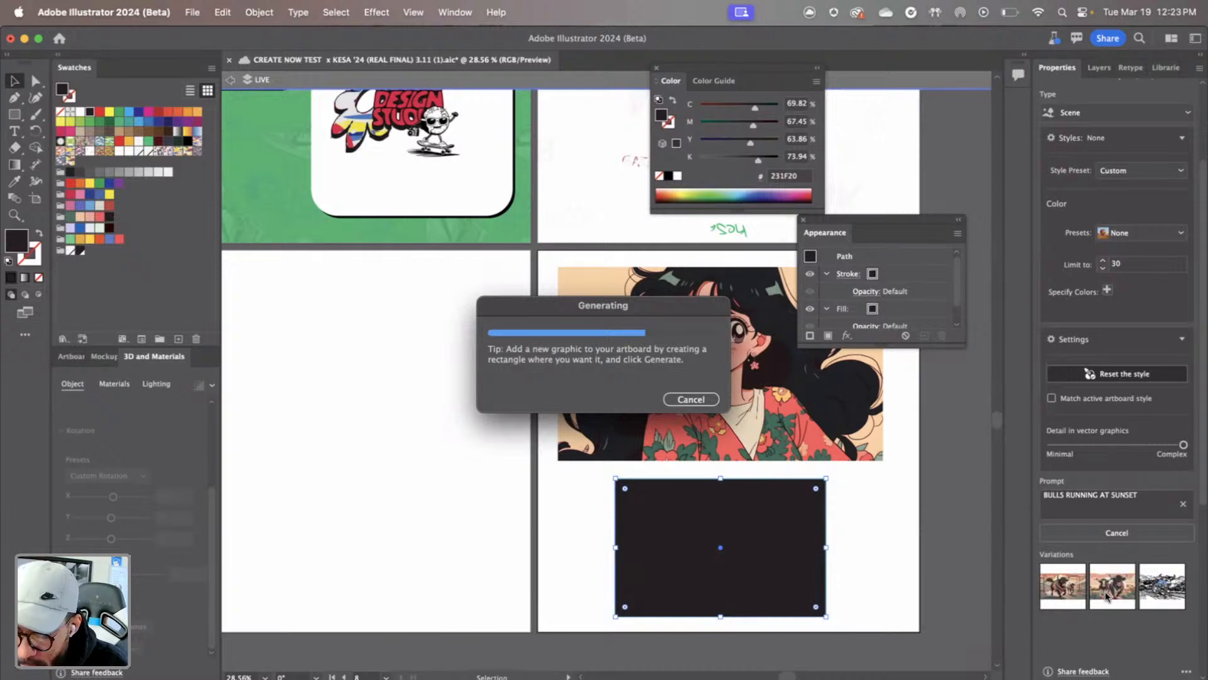
# Choose the second bull scene variation and examine the deselected artwork's detail up close
pyautogui.click(1106, 596)
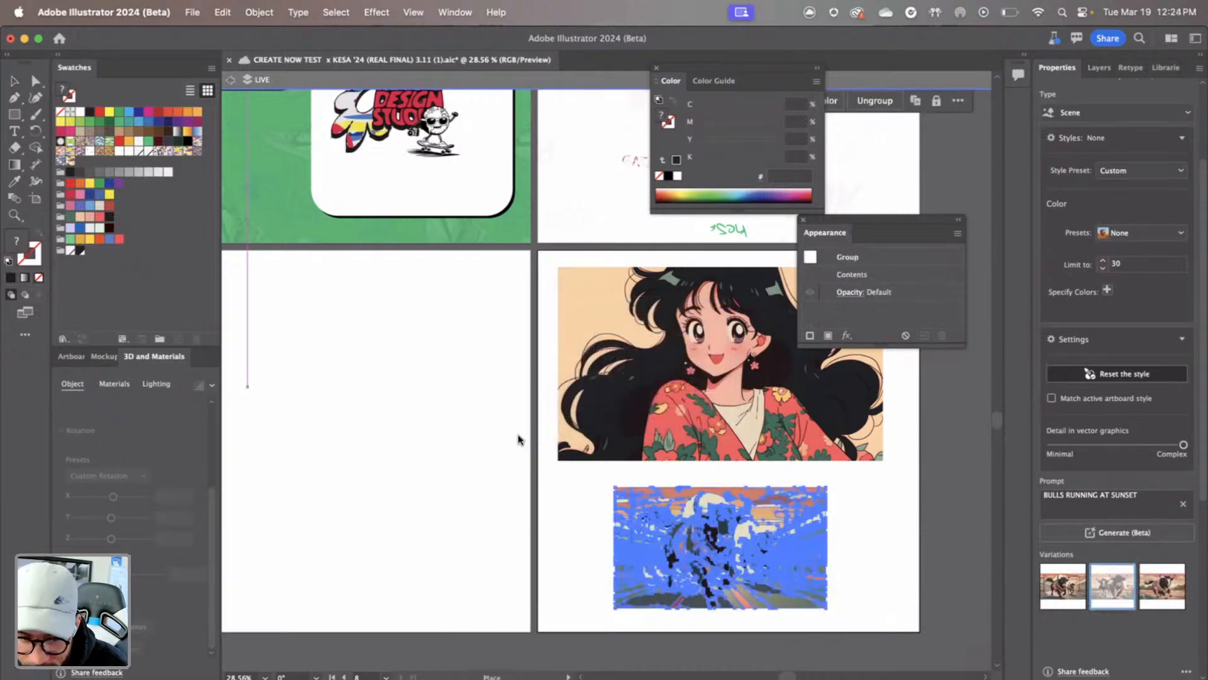
pyautogui.click(14, 214)
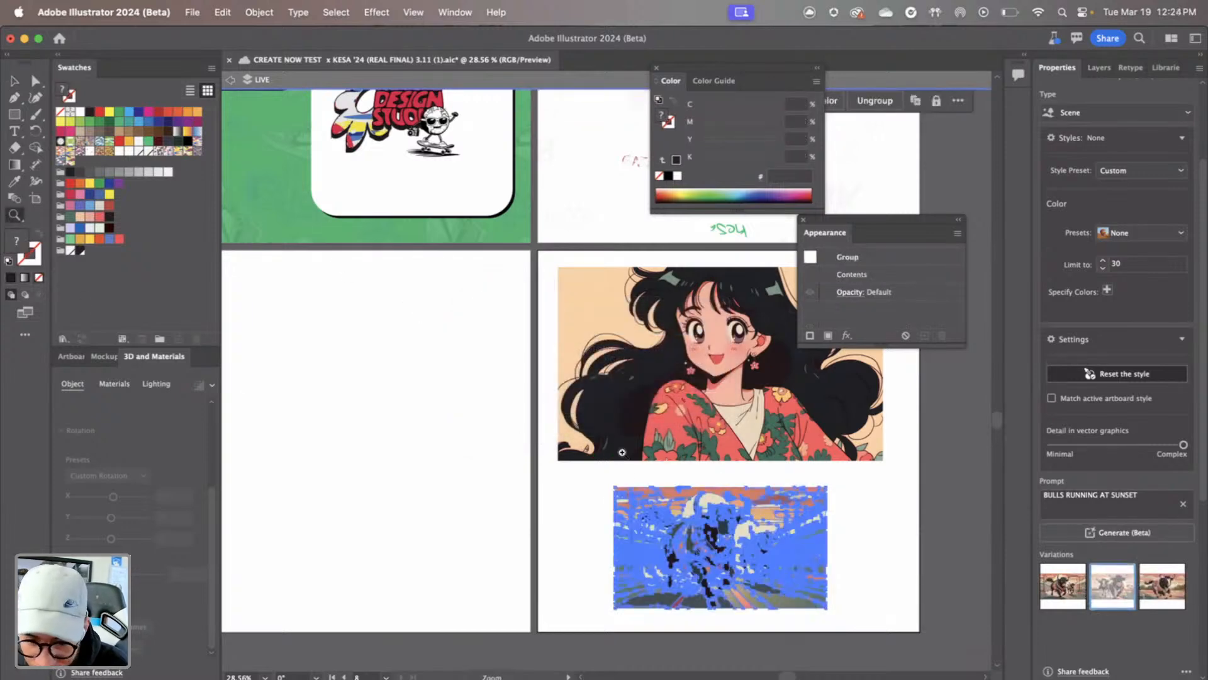
pyautogui.click(704, 527)
pyautogui.click(492, 172)
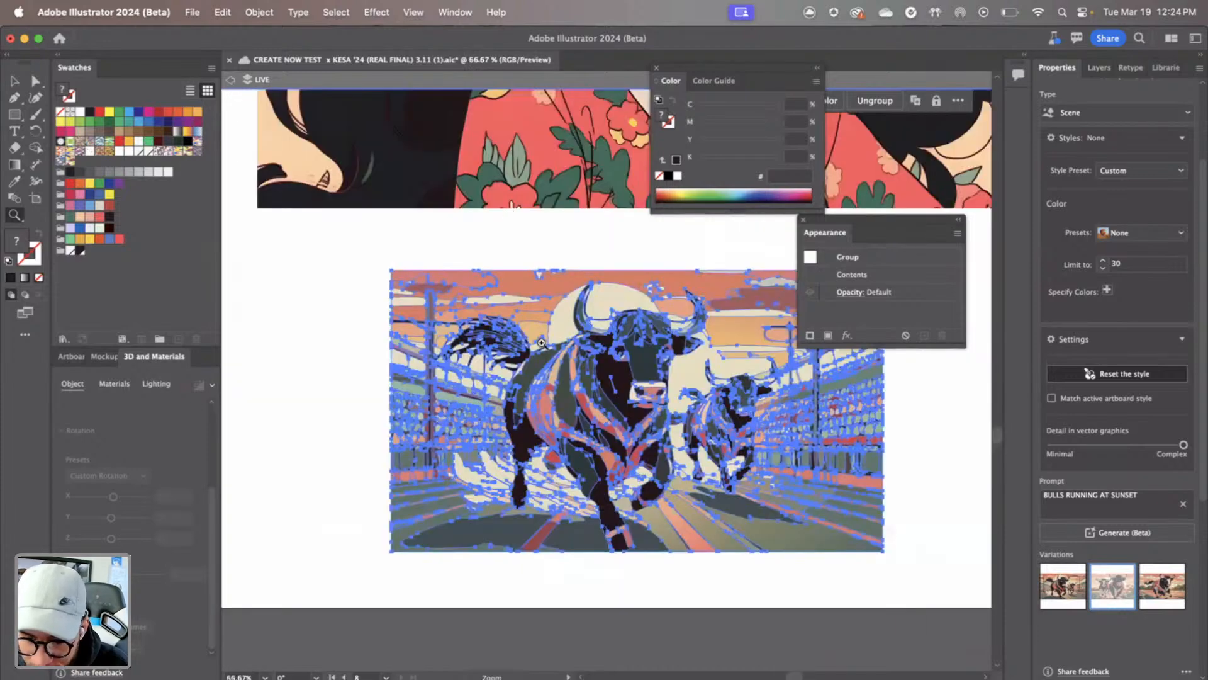
pyautogui.click(542, 342)
pyautogui.hscroll(4, 672, 394)
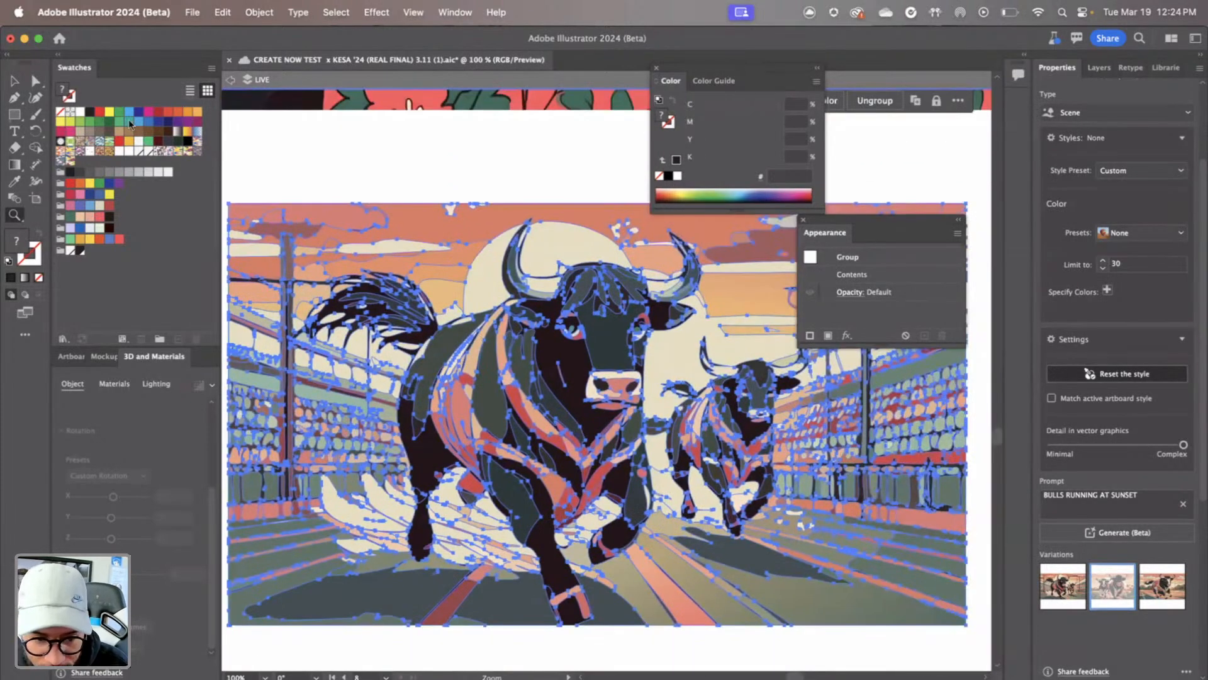
pyautogui.press('v')
pyautogui.click(376, 163)
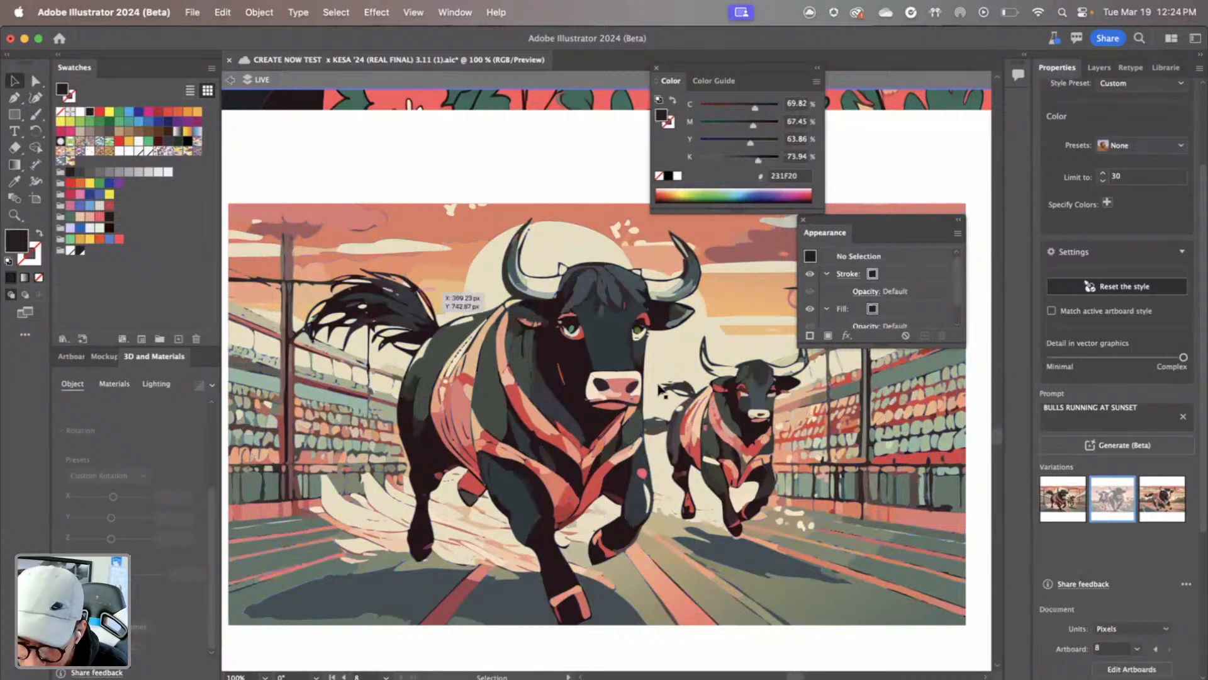
# Preview the first and third bull scene variations, apply the second one, and deselect the artwork
pyautogui.click(1059, 501)
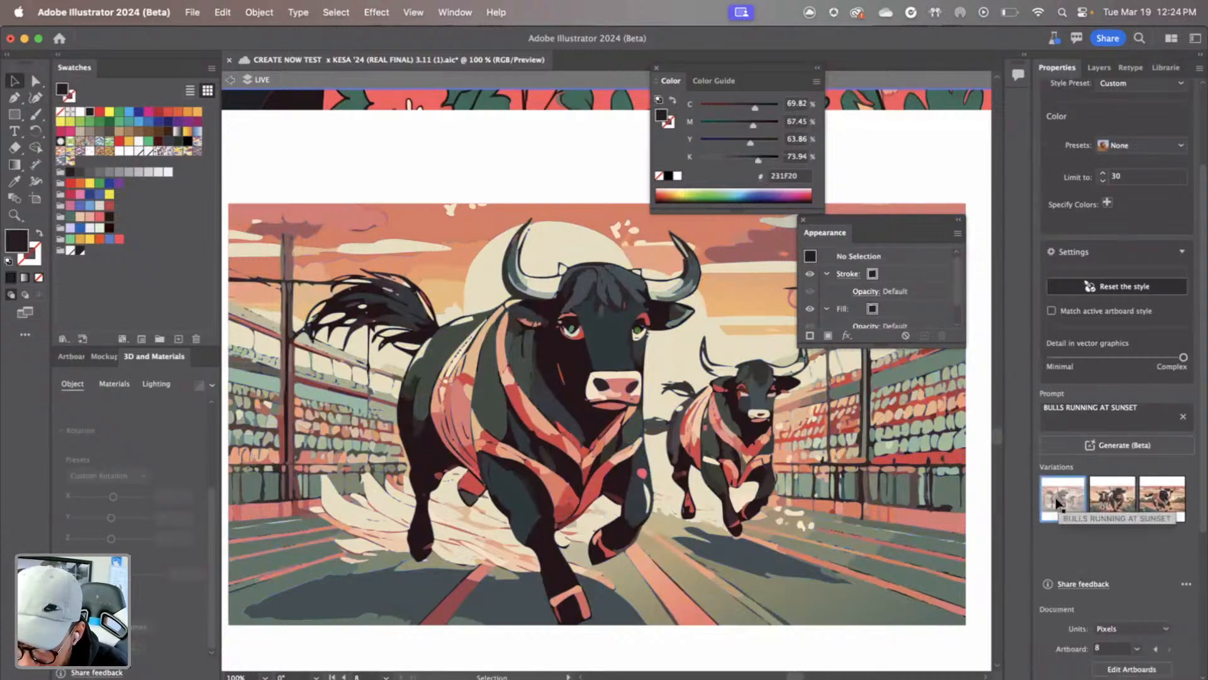
pyautogui.click(1059, 501)
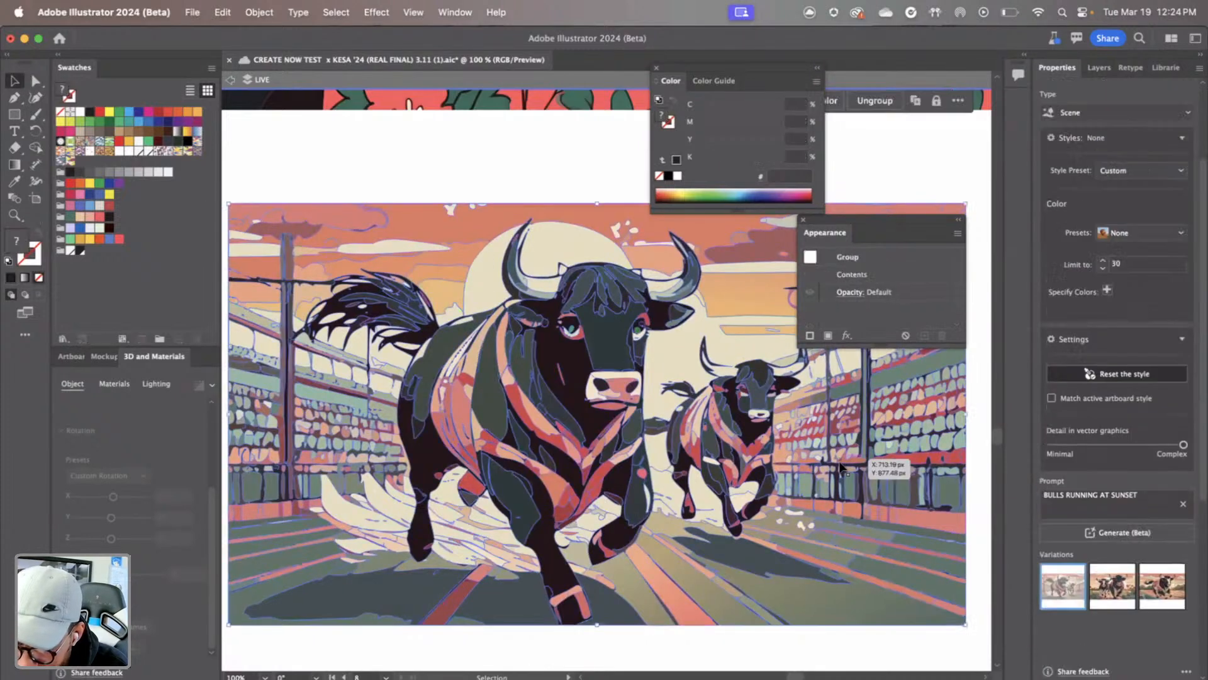
pyautogui.click(1102, 599)
pyautogui.click(1170, 586)
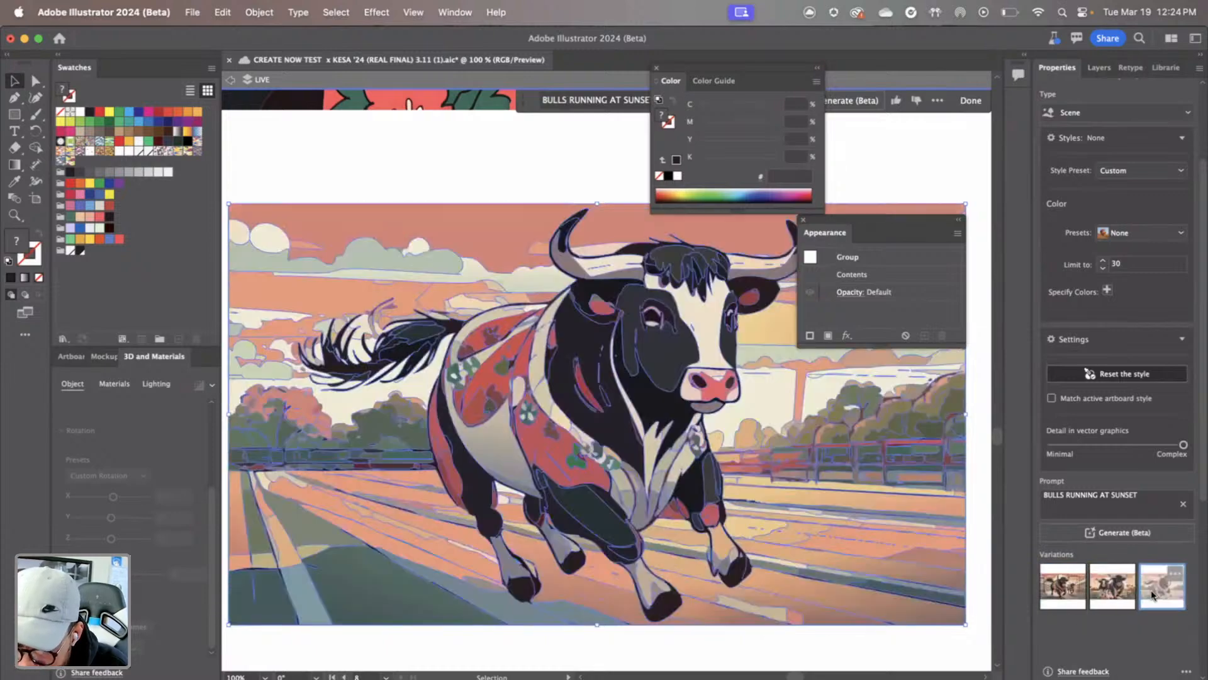
pyautogui.click(1094, 588)
pyautogui.click(889, 157)
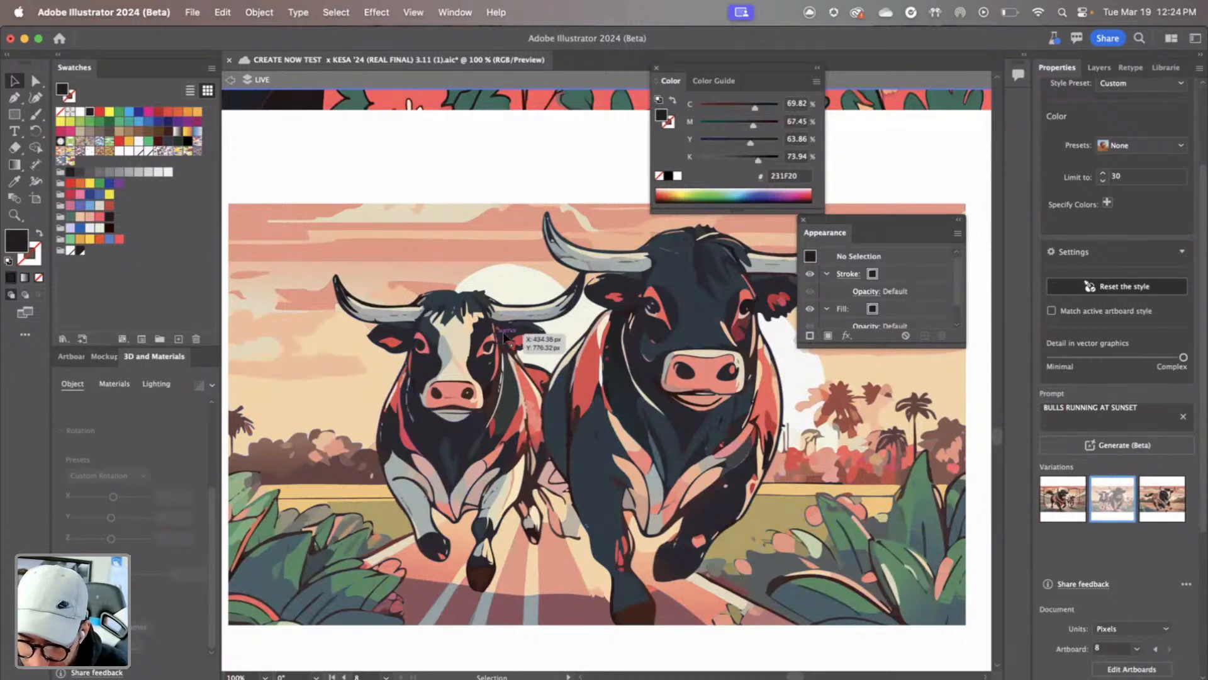
# Compare the chosen bull scene's style and colors with the anime girl reference illustration above it on the artboard
pyautogui.scroll(5, 507, 340)
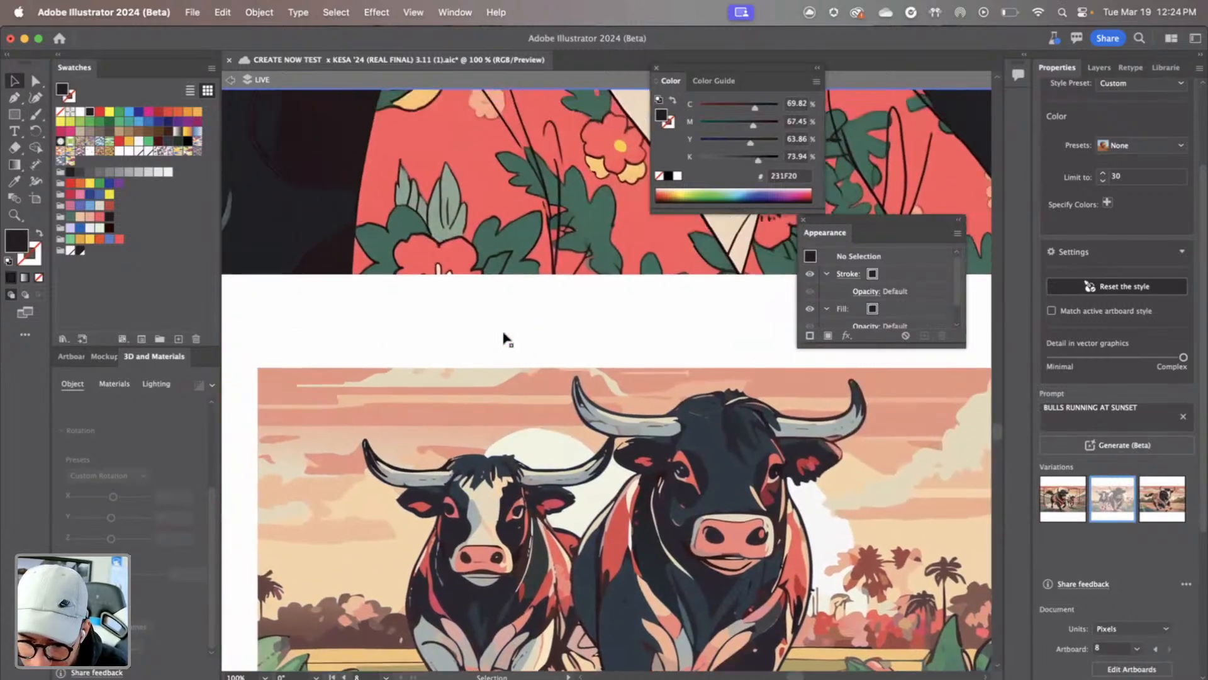
pyautogui.scroll(-5, 571, 476)
pyautogui.click(572, 476)
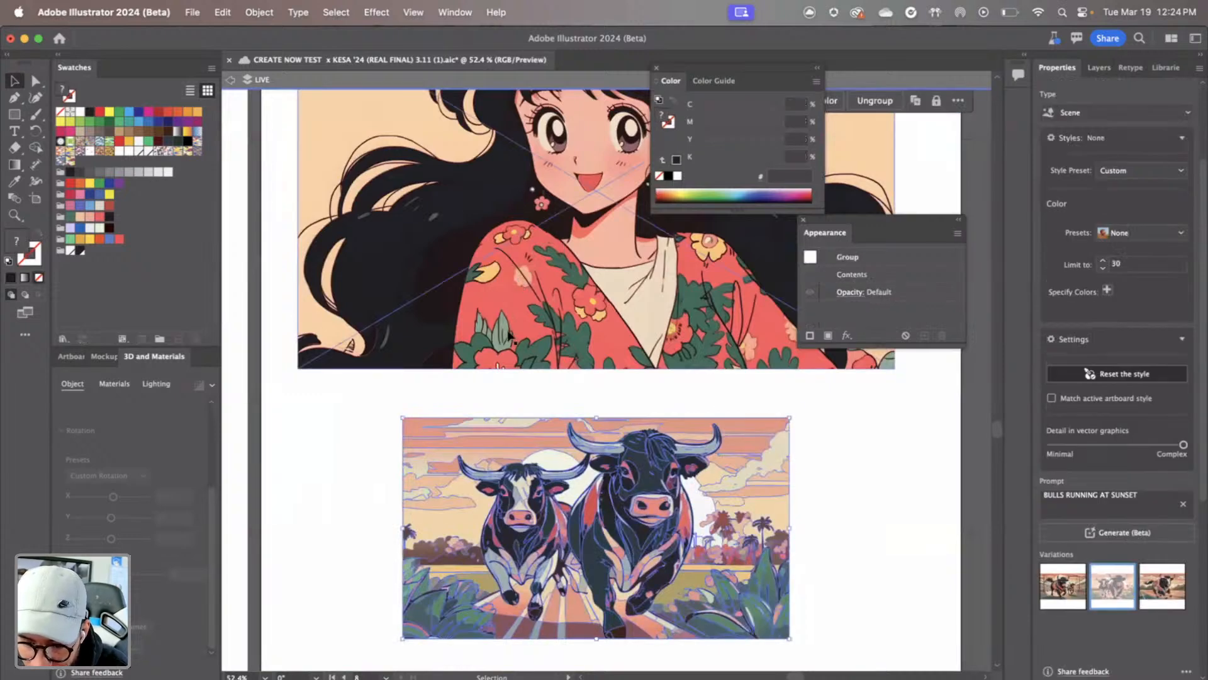
pyautogui.scroll(2, 484, 245)
pyautogui.click(883, 507)
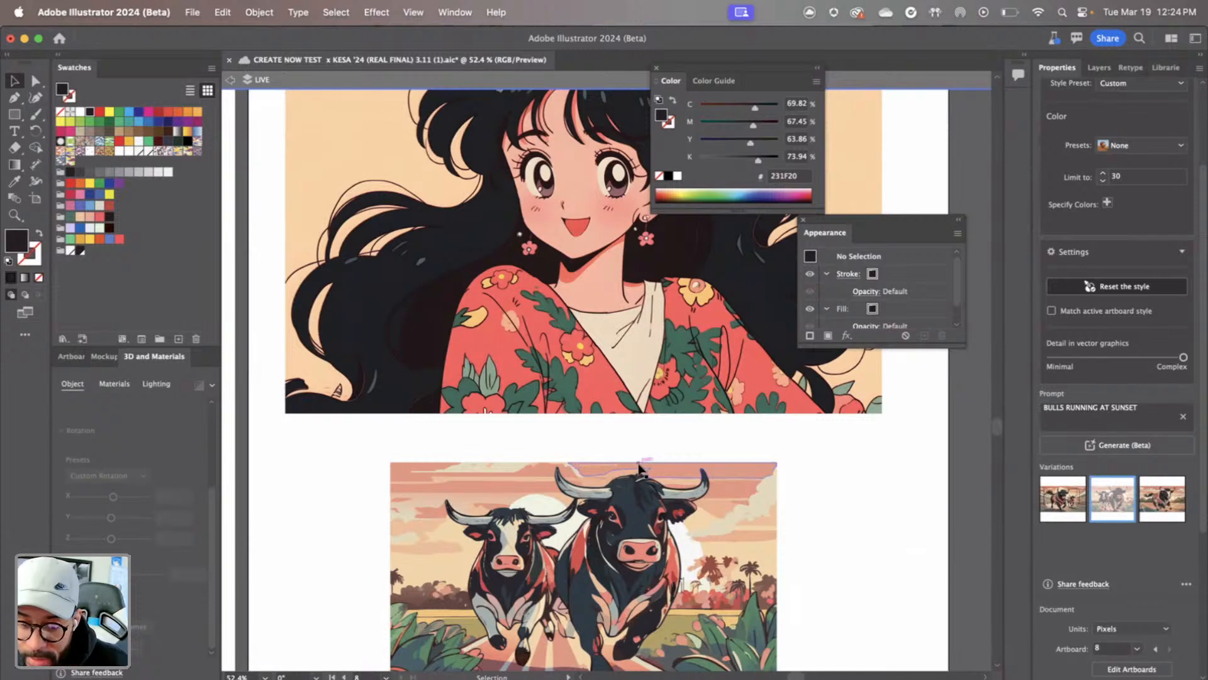
pyautogui.scroll(-4, 594, 545)
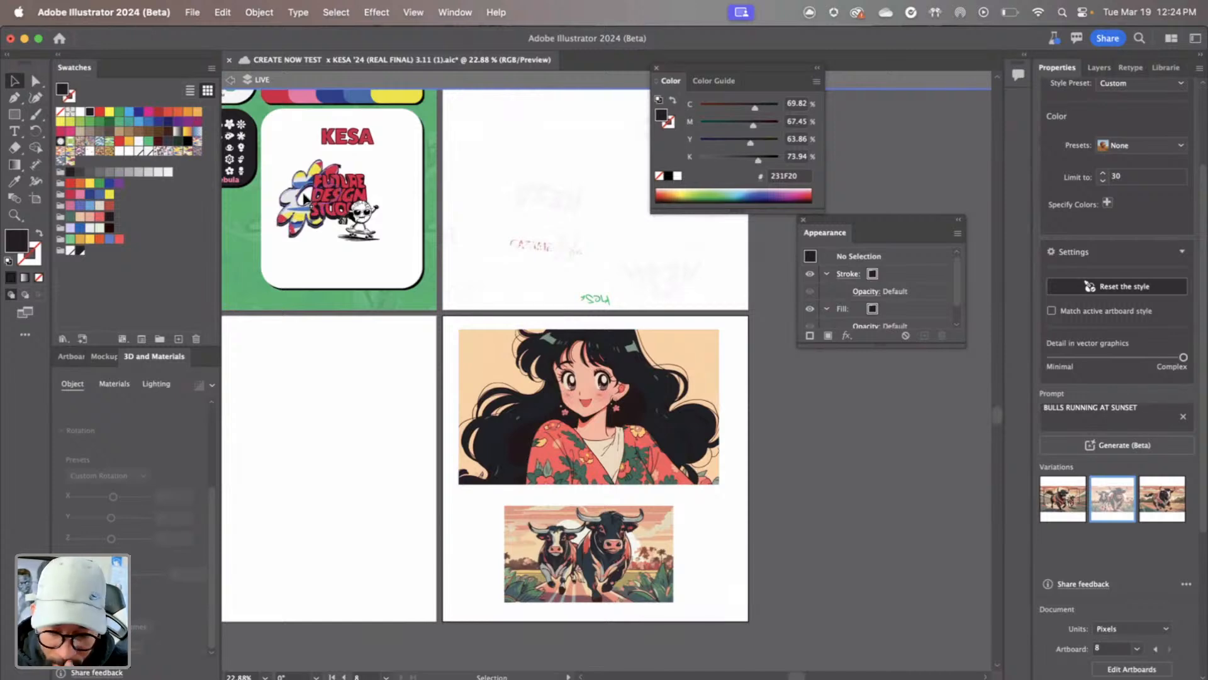
pyautogui.scroll(2, 569, 516)
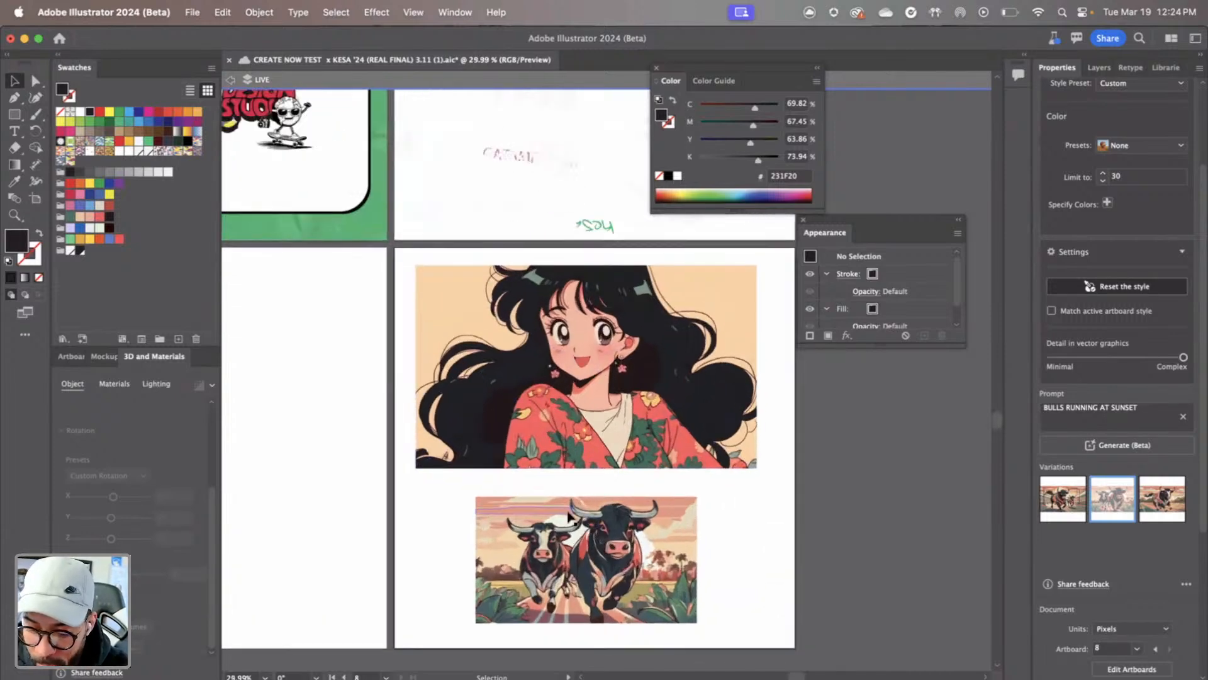